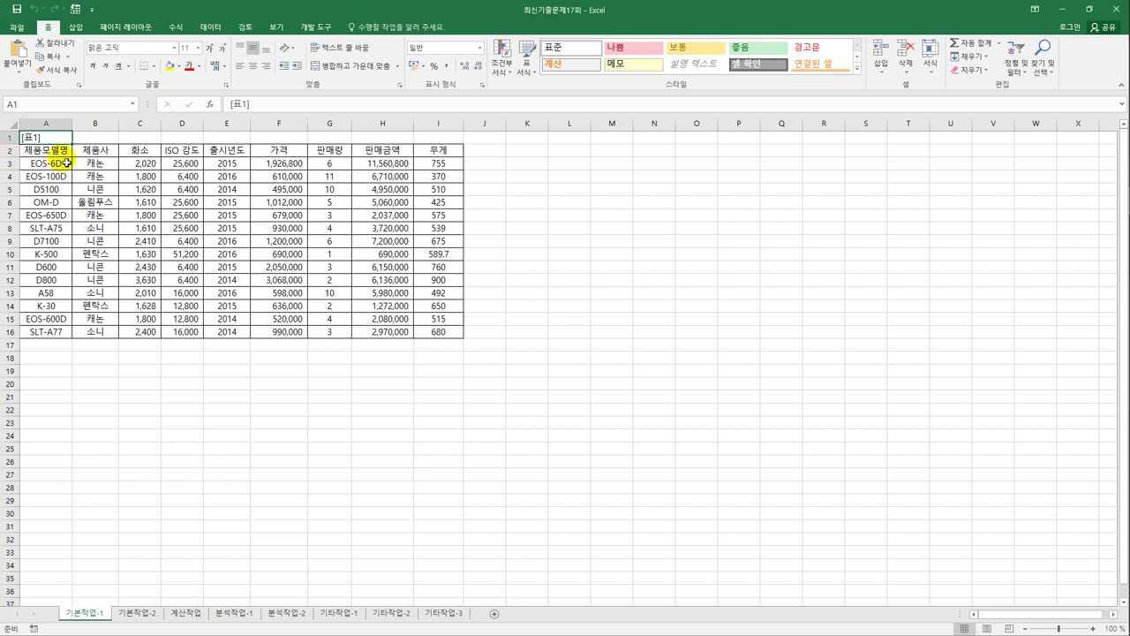
- Copy the 가격 header to A18 and enter the criterion >=500000 beneath it in A19
{"action": "left_click", "coordinate": [301, 155]}
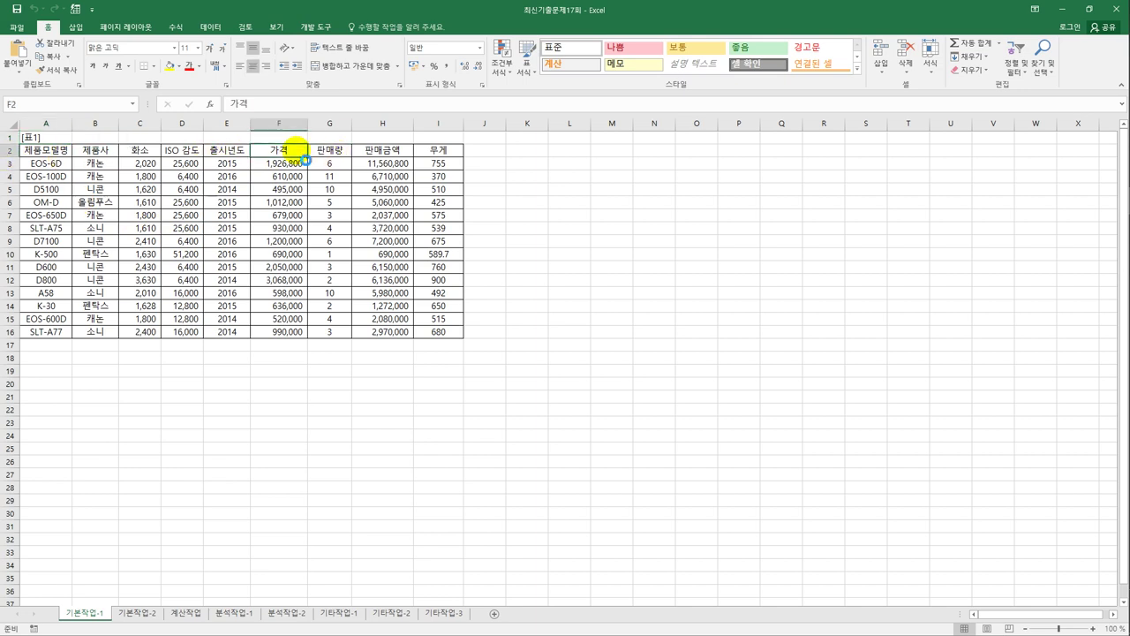
{"action": "key", "text": "ctrl+c"}
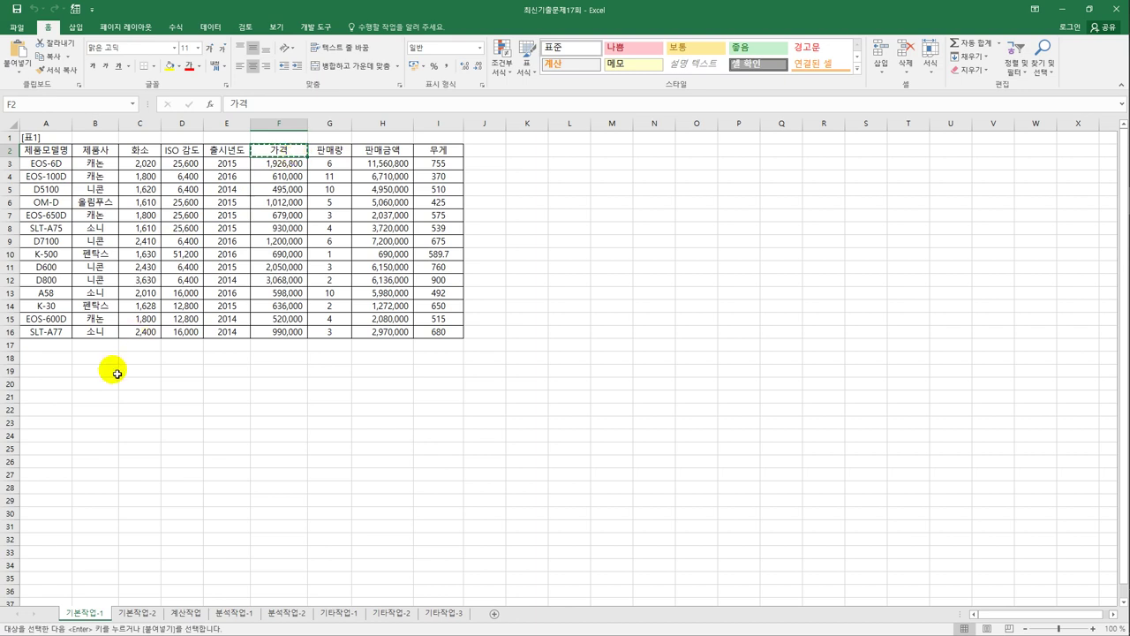
{"action": "left_click", "coordinate": [30, 359]}
{"action": "key", "text": "ctrl+v"}
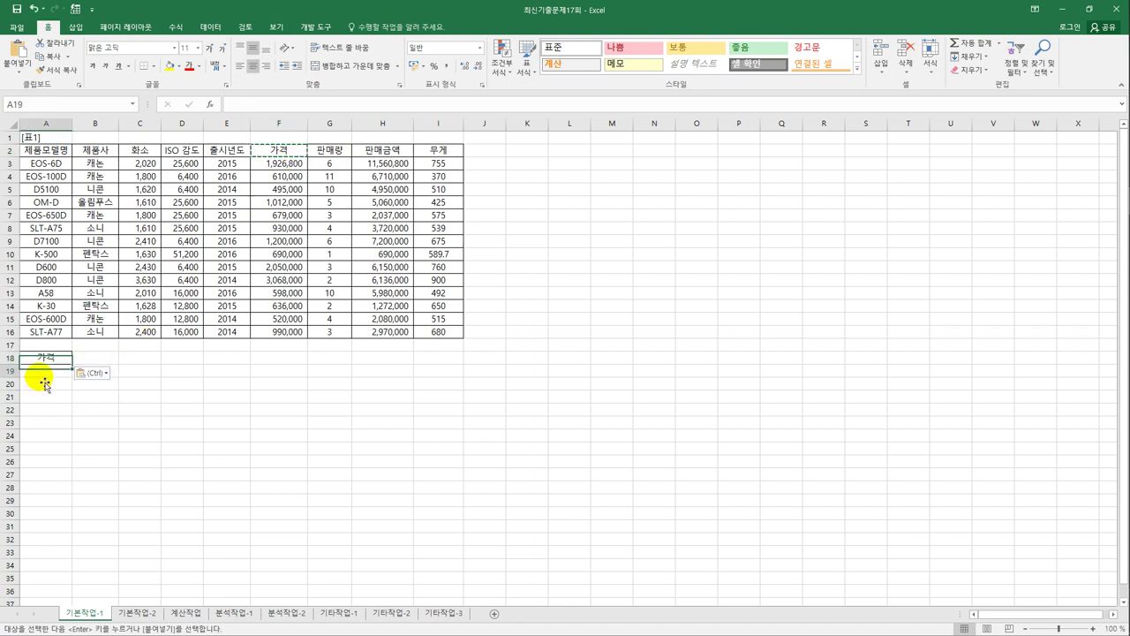
{"action": "left_click", "coordinate": [44, 375]}
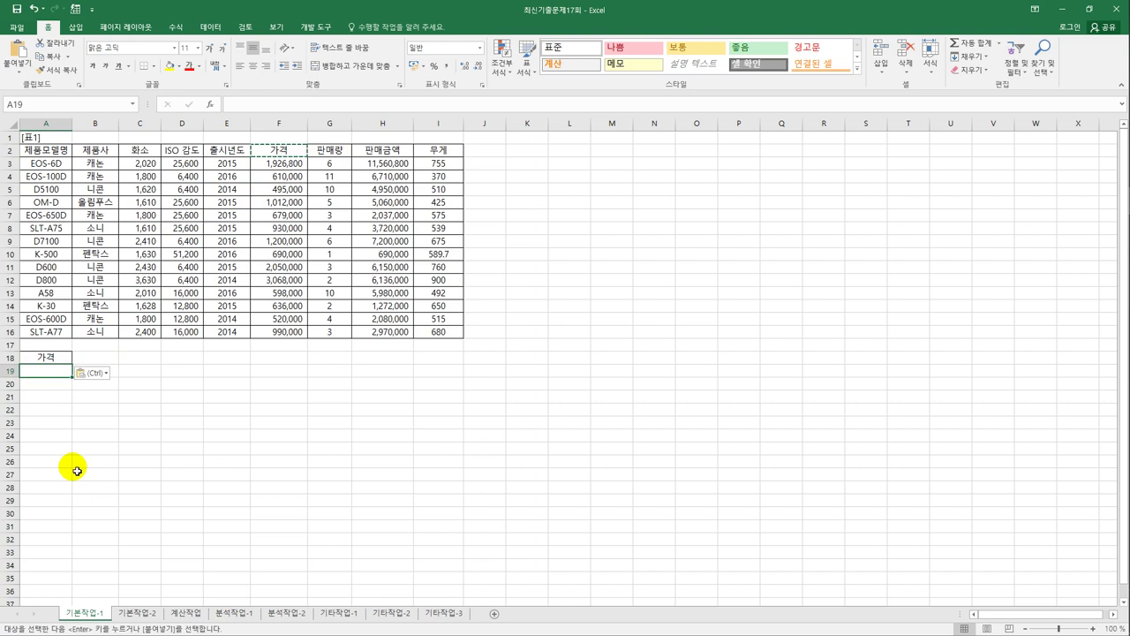
{"action": "type", "text": ">=500"}
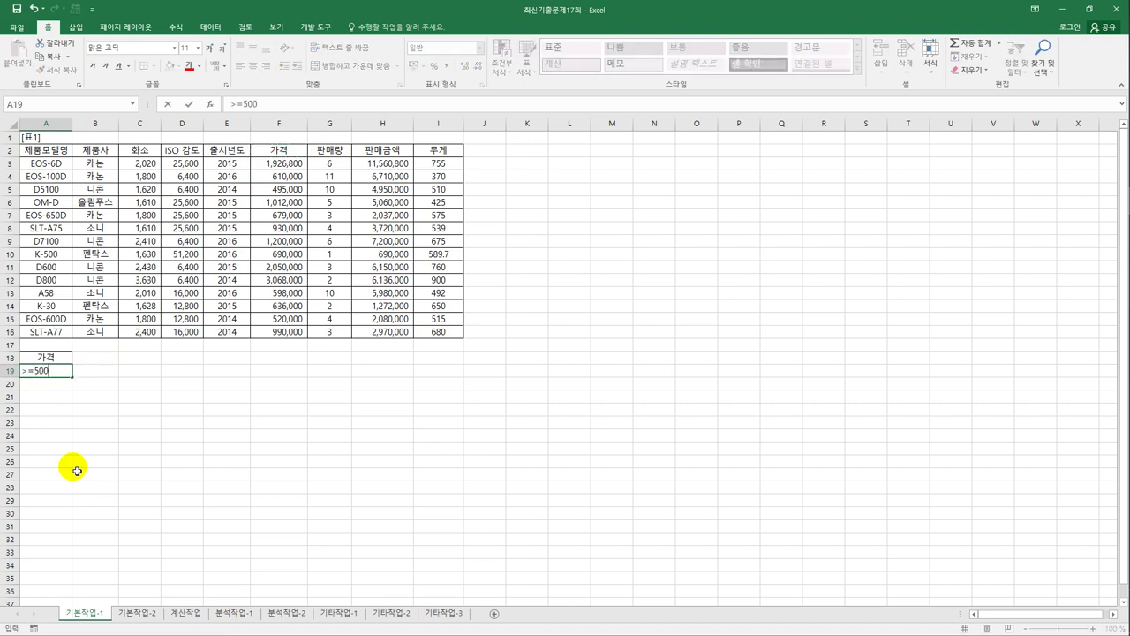
{"action": "type", "text": "000"}
{"action": "key", "text": "Return"}
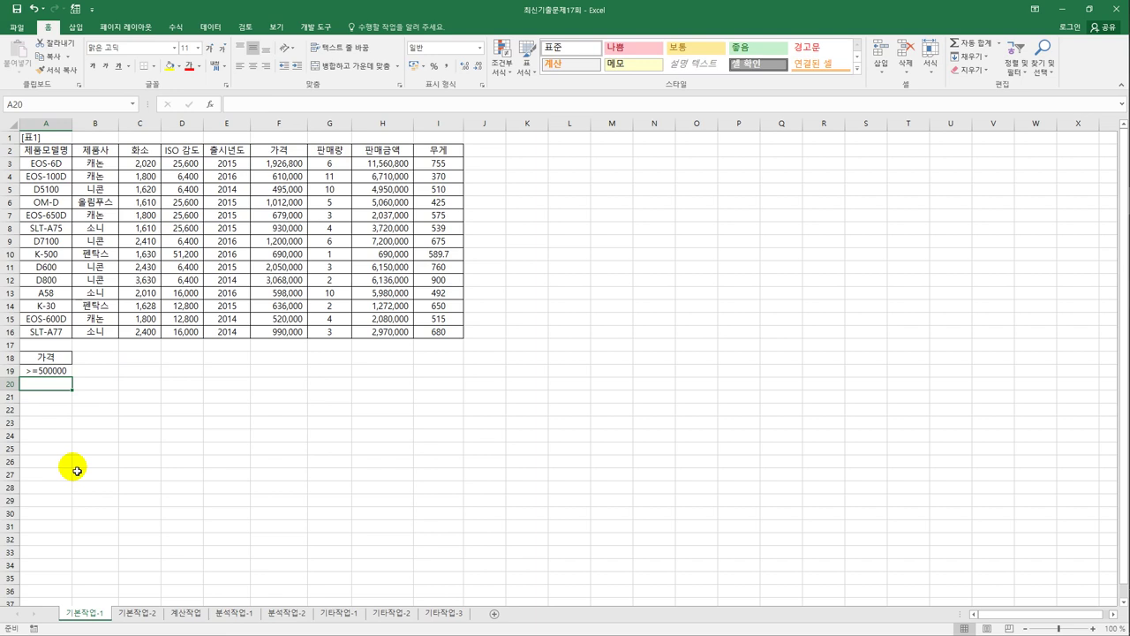
- Copy the 판매량 header to B18 and enter the criterion >=5 beneath it in B19
{"action": "left_click", "coordinate": [319, 152]}
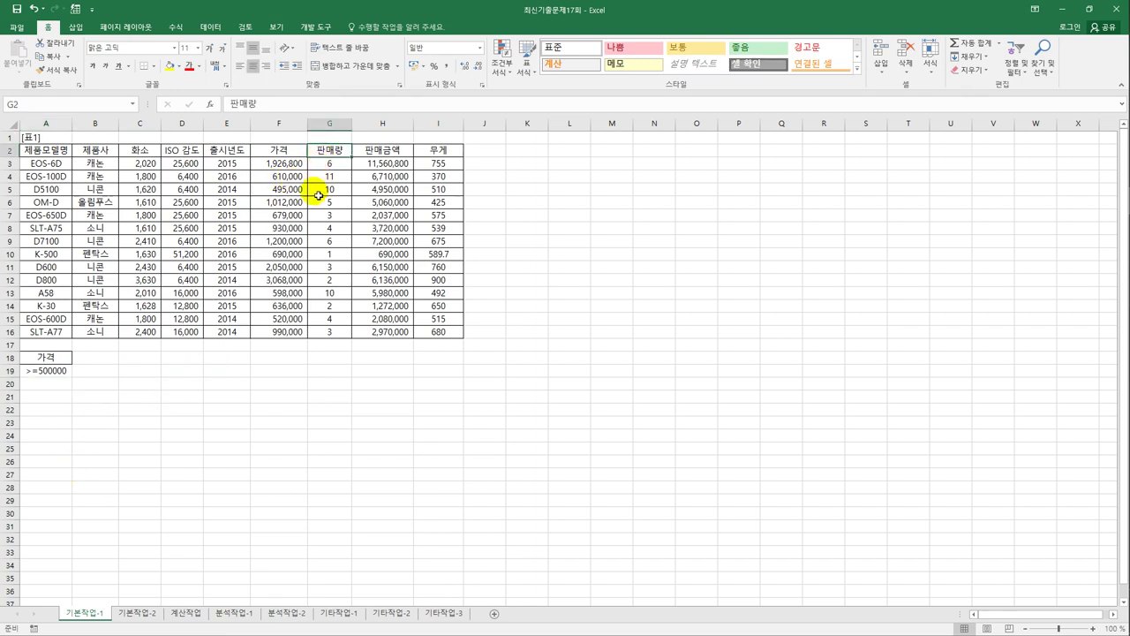
{"action": "key", "text": "ctrl+c"}
{"action": "left_click", "coordinate": [86, 359]}
{"action": "key", "text": "ctrl+v"}
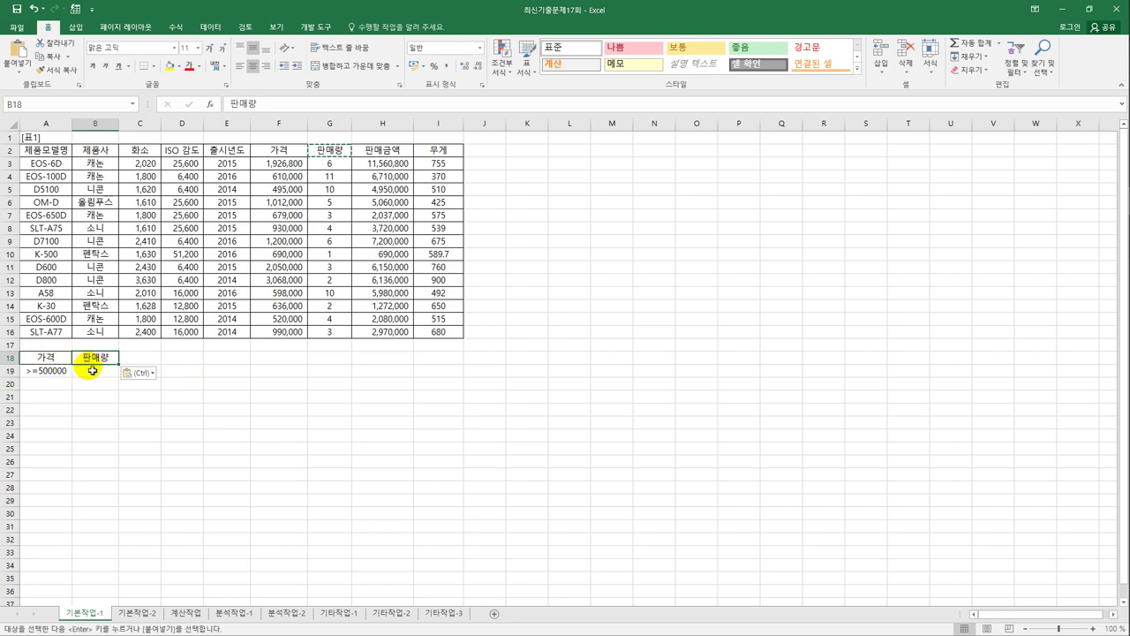
{"action": "left_click", "coordinate": [91, 371]}
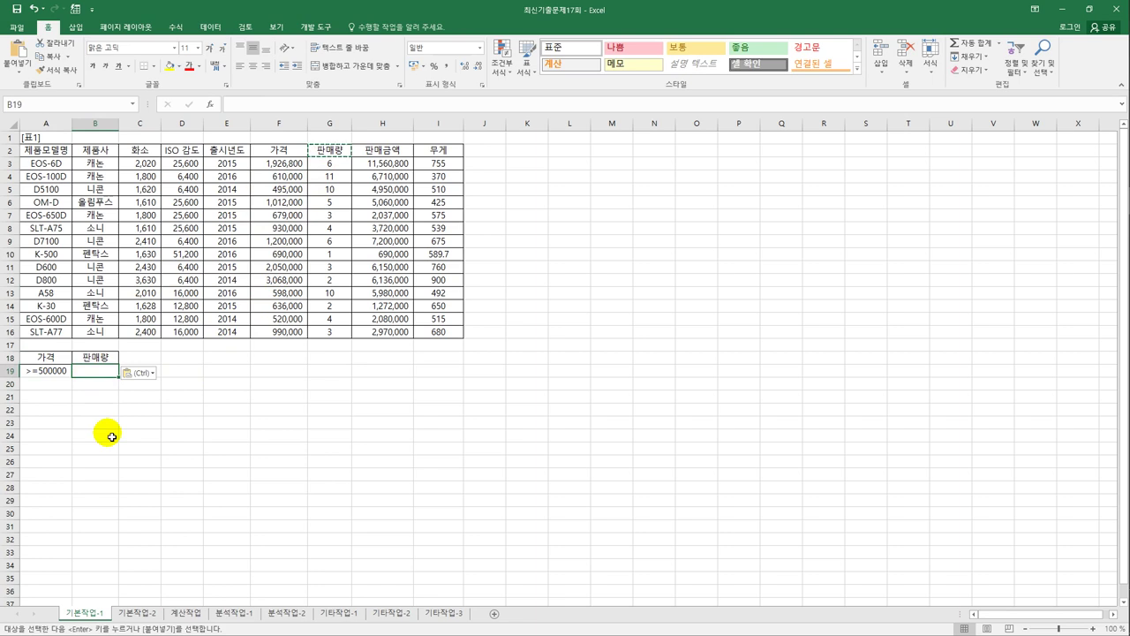
{"action": "type", "text": ">=5"}
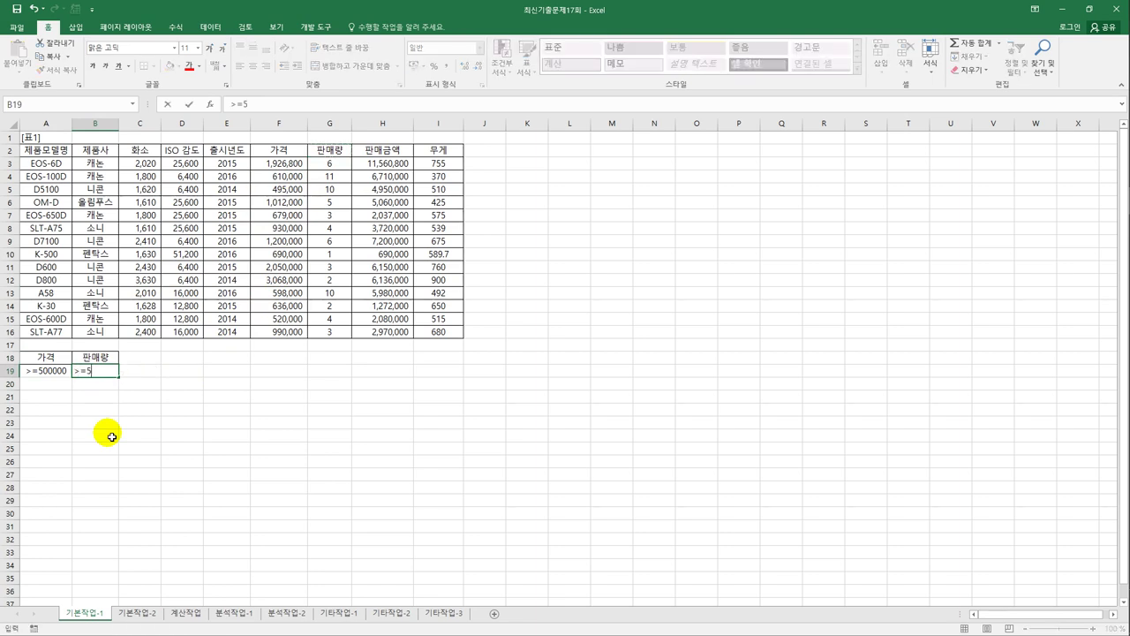
{"action": "key", "text": "Return"}
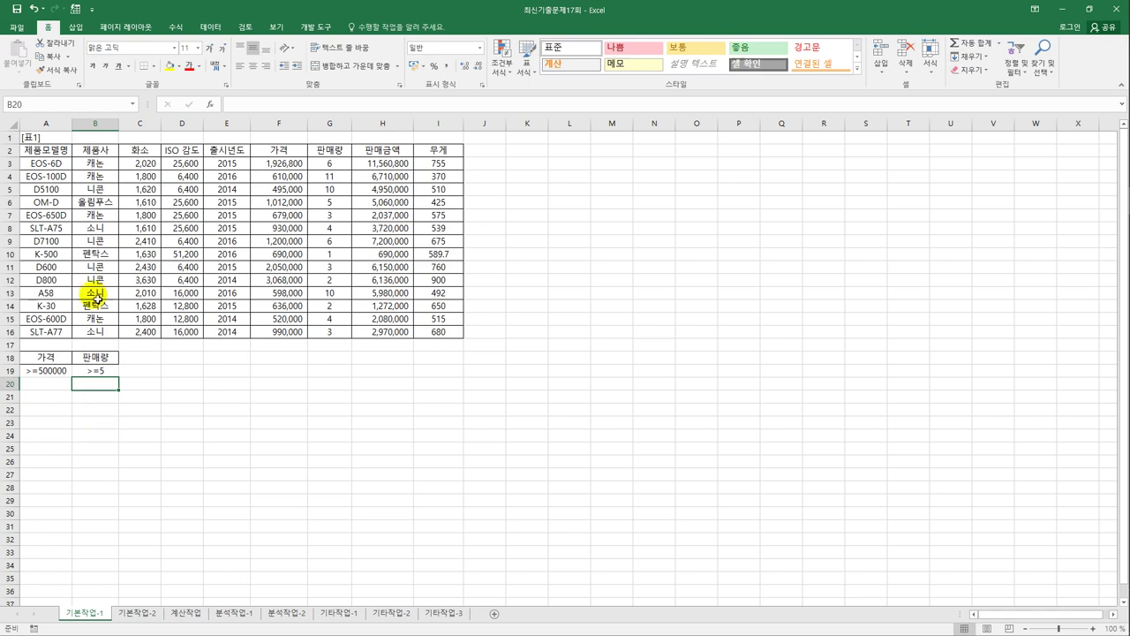
- Copy the 제품모델명, 제품사, 출시년도, 가격 and 판매량 headers from row 2 to the row starting at A22
{"action": "left_click", "coordinate": [60, 151]}
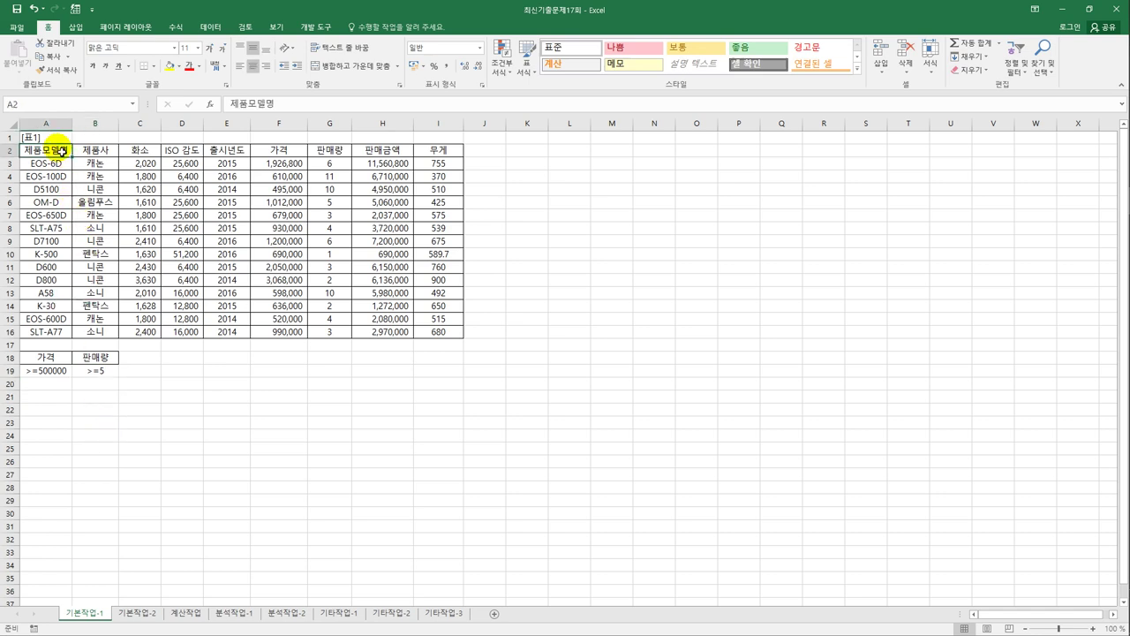
{"action": "left_click", "coordinate": [113, 150], "text": "ctrl"}
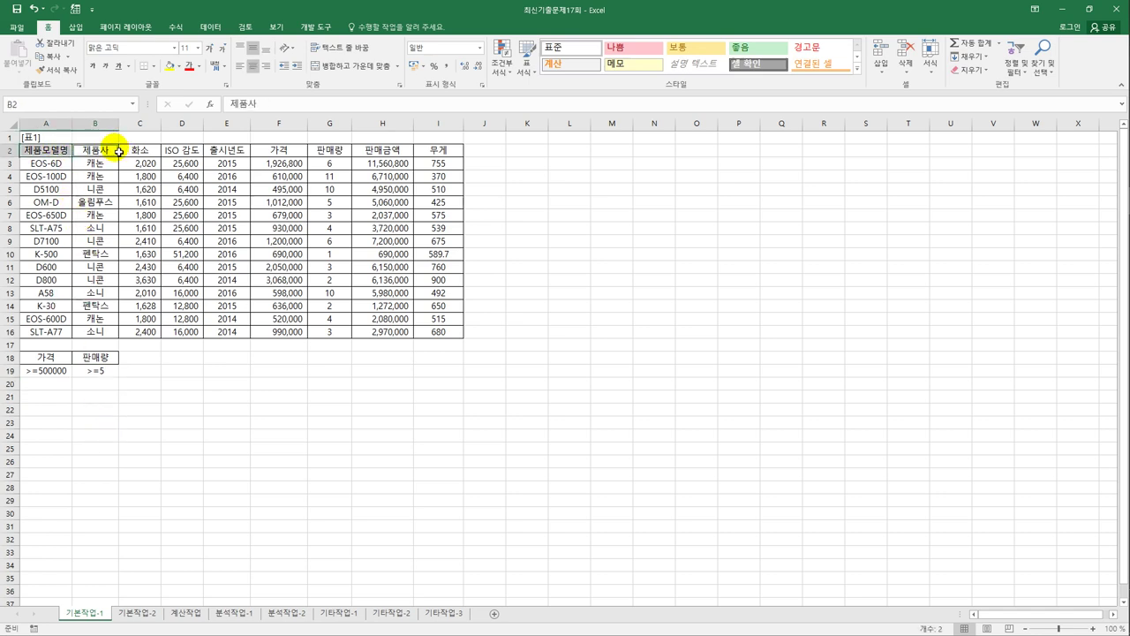
{"action": "left_click", "coordinate": [225, 151], "text": "ctrl"}
{"action": "left_click", "coordinate": [278, 151], "text": "ctrl"}
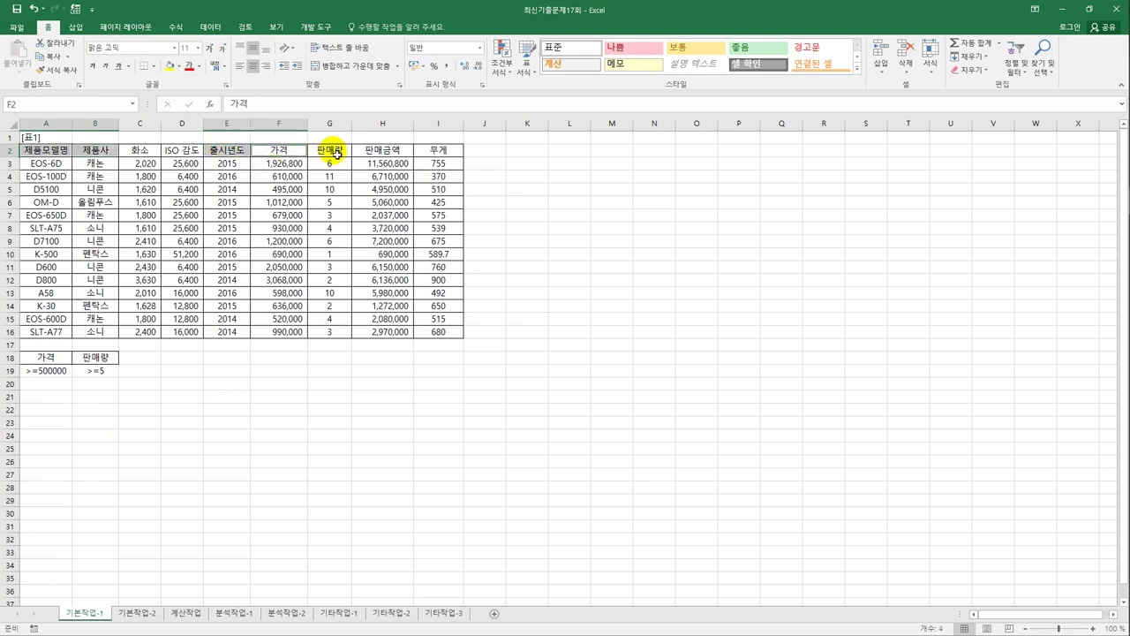
{"action": "left_click", "coordinate": [334, 152], "text": "ctrl"}
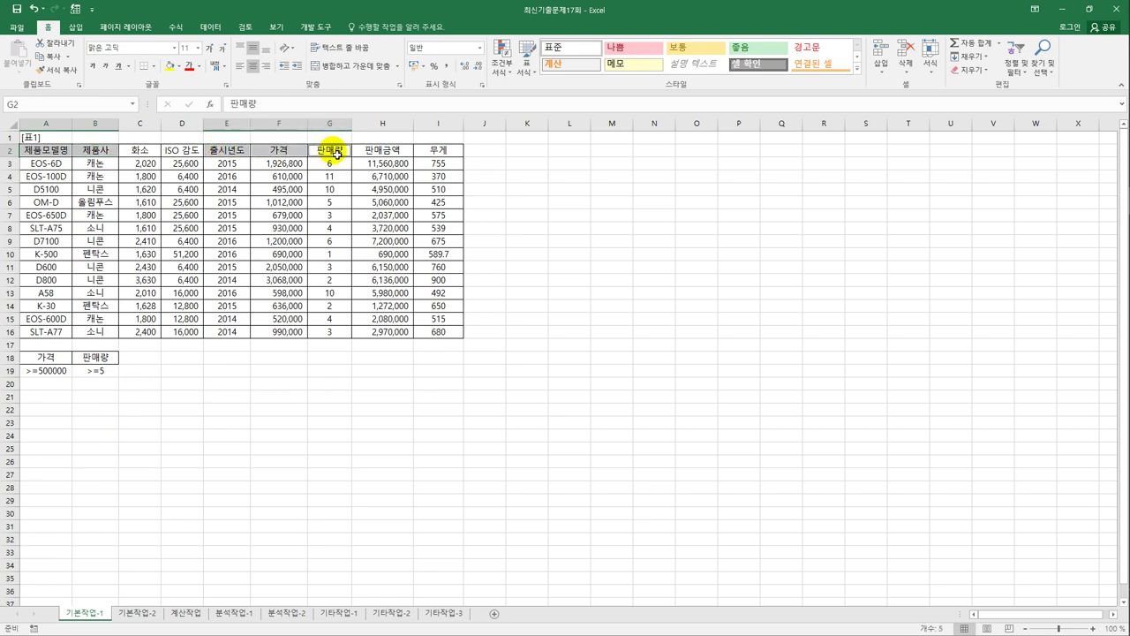
{"action": "key", "text": "ctrl+c"}
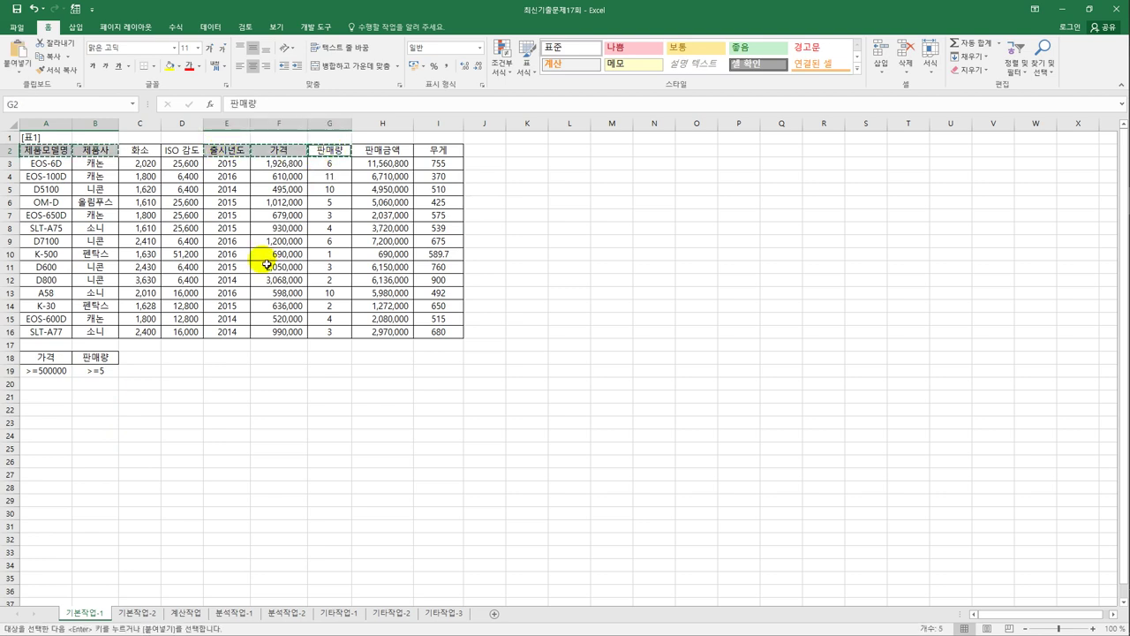
{"action": "left_click", "coordinate": [52, 410]}
{"action": "key", "text": "ctrl+v"}
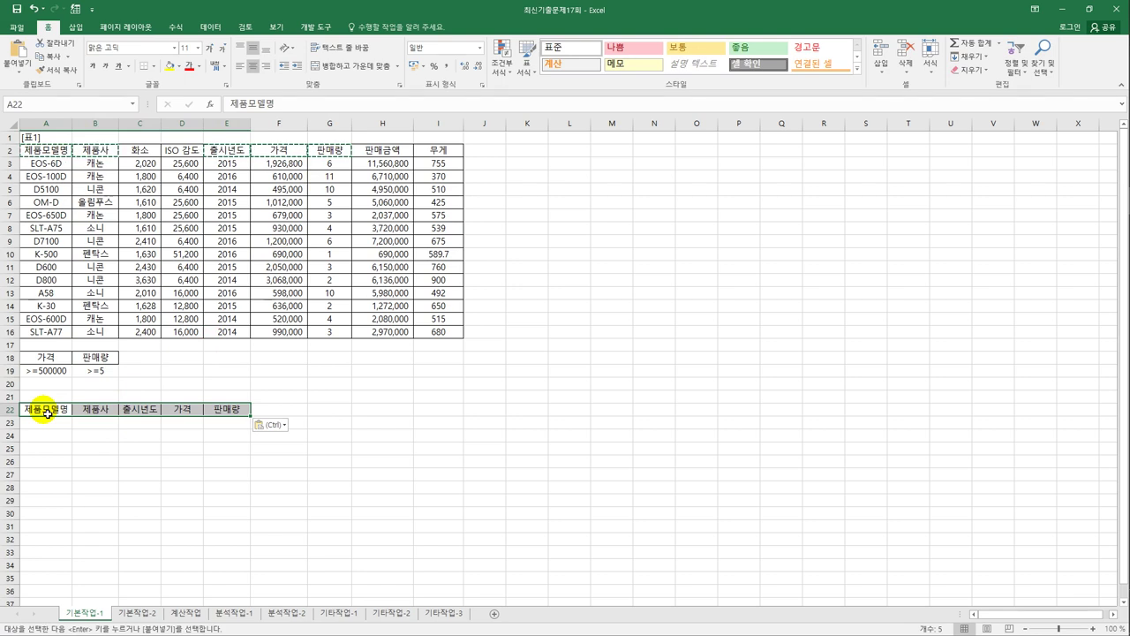
- Run an advanced filter on A2:I16 with criteria range A18:B19, copying the results to A22:E22, and auto-fit column D
{"action": "left_click", "coordinate": [132, 189]}
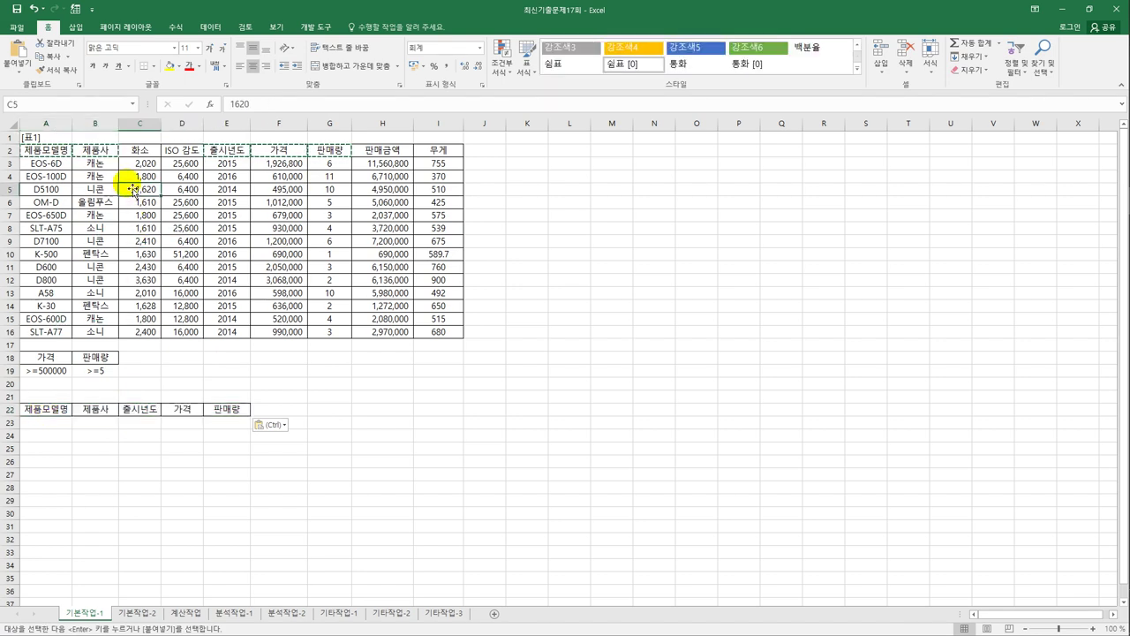
{"action": "left_click", "coordinate": [210, 27]}
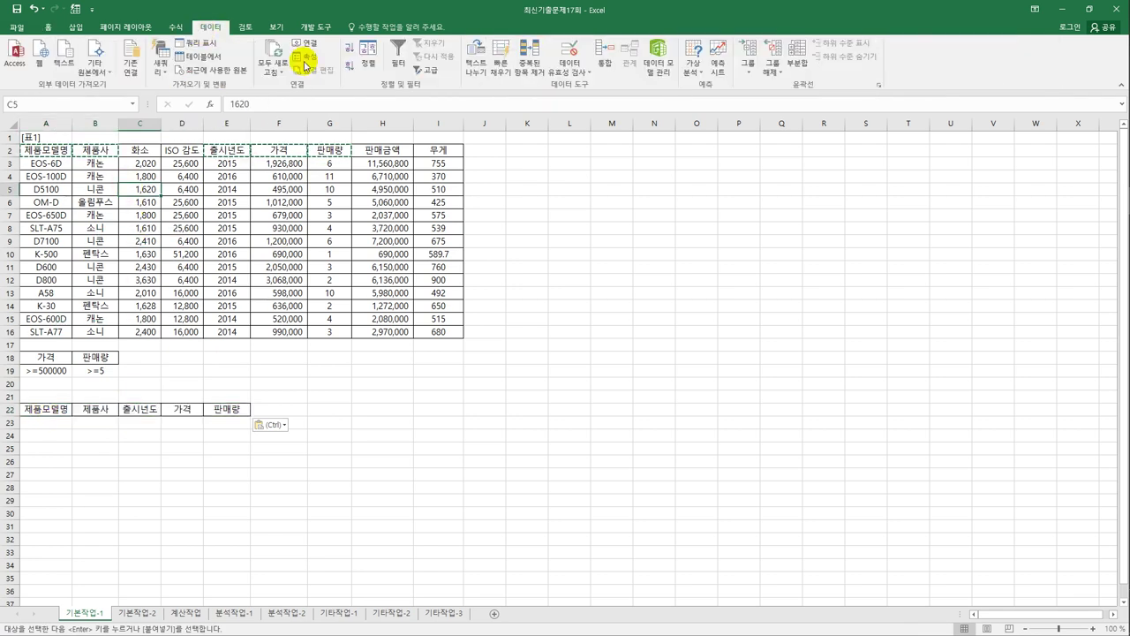
{"action": "left_click", "coordinate": [428, 69]}
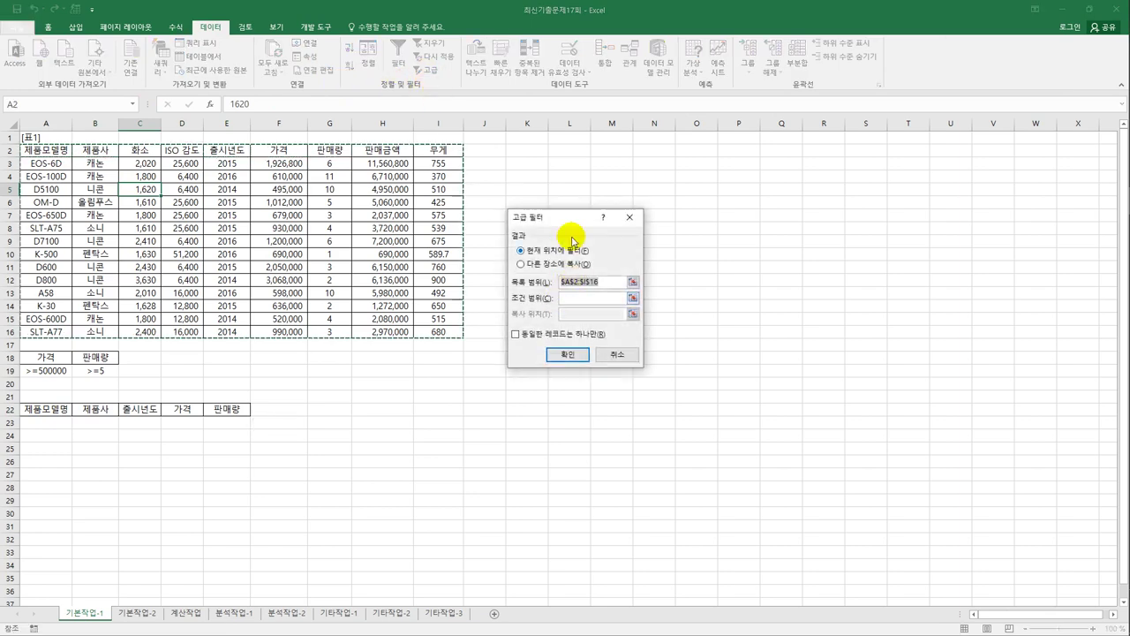
{"action": "left_click", "coordinate": [590, 300]}
{"action": "left_click_drag", "start_coordinate": [49, 359], "coordinate": [102, 374]}
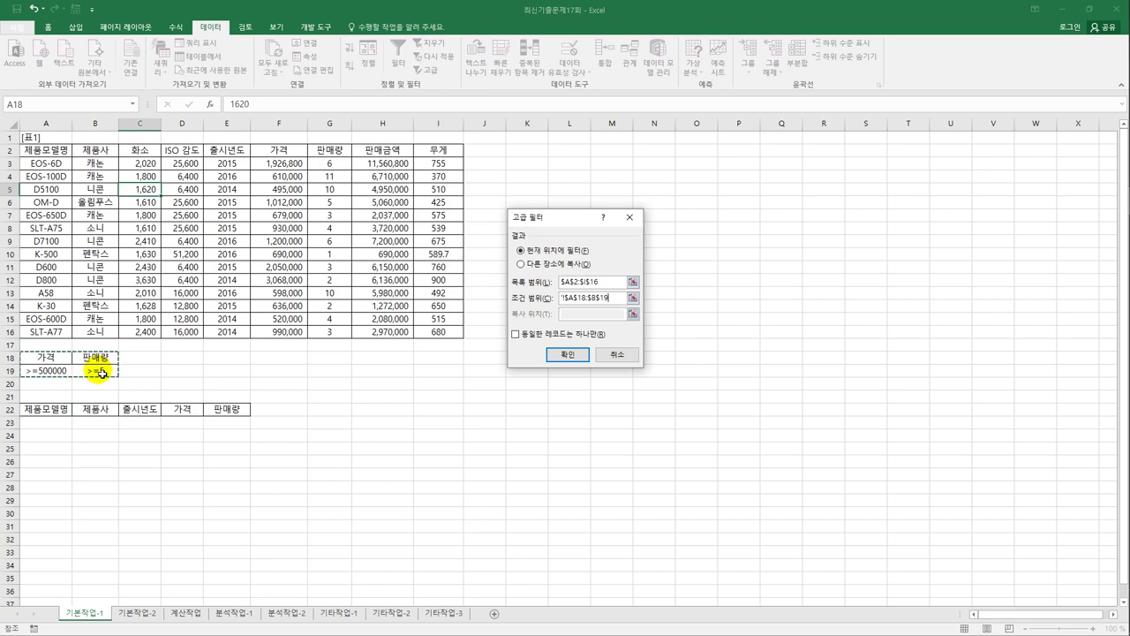
{"action": "left_click", "coordinate": [572, 267]}
{"action": "left_click", "coordinate": [579, 314]}
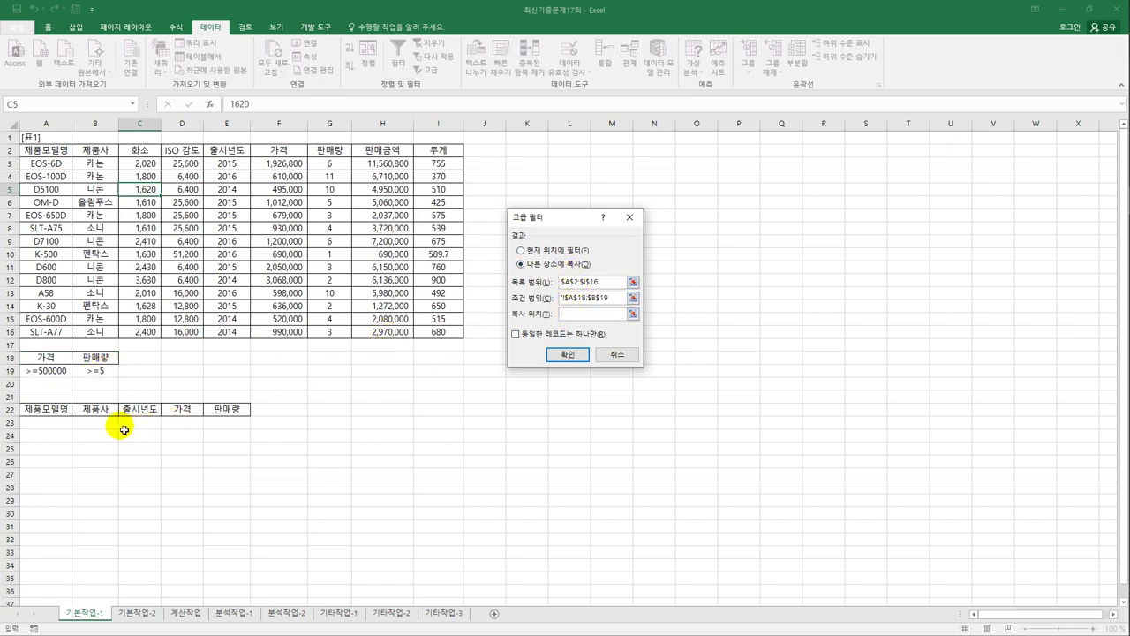
{"action": "left_click", "coordinate": [46, 412]}
{"action": "left_click_drag", "start_coordinate": [46, 413], "coordinate": [213, 414]}
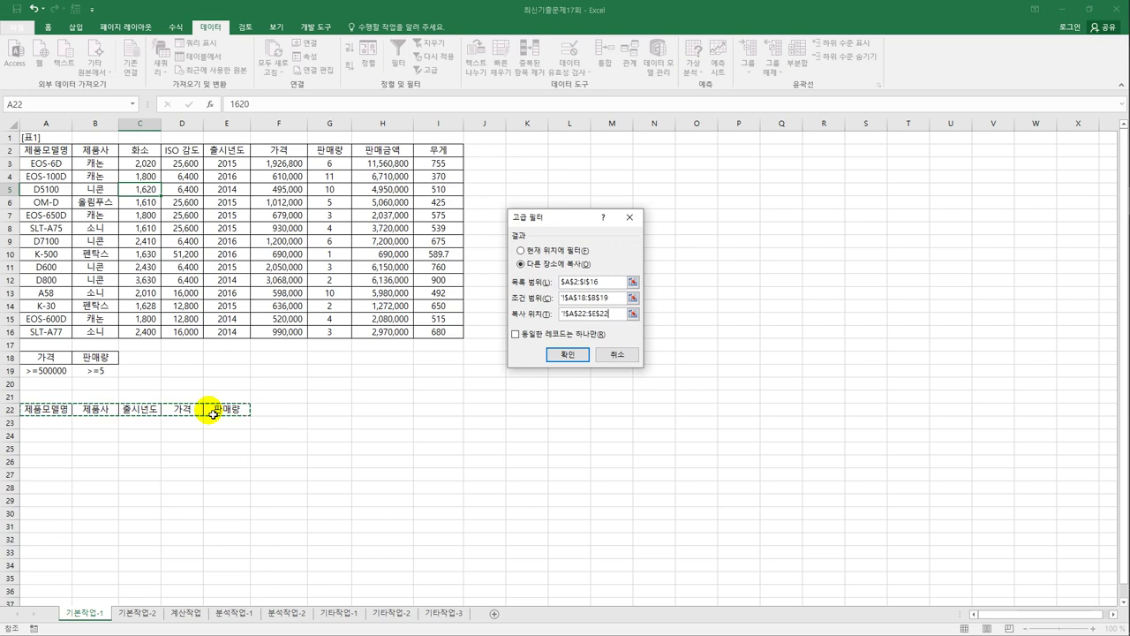
{"action": "left_click", "coordinate": [574, 354]}
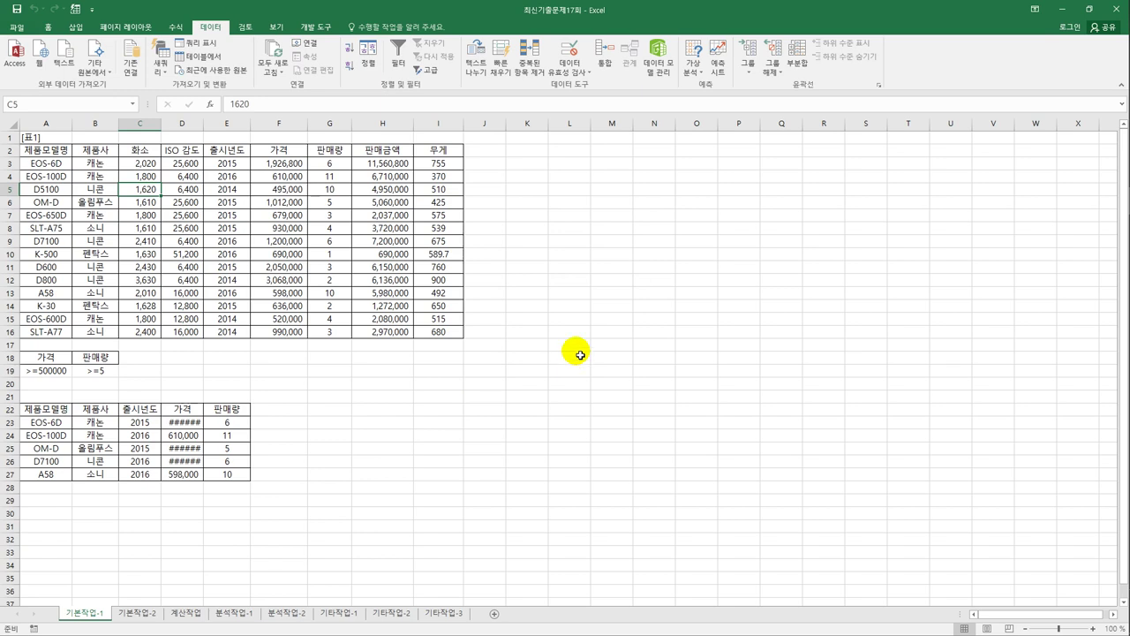
{"action": "double_click", "coordinate": [209, 130]}
{"action": "left_click_drag", "start_coordinate": [190, 422], "coordinate": [252, 475]}
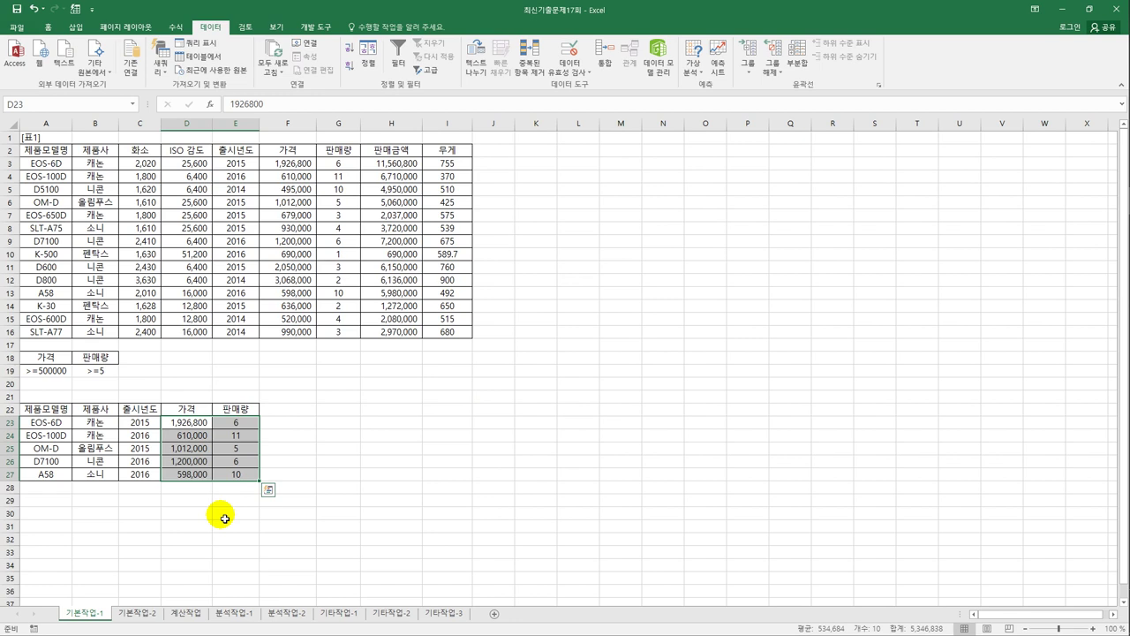
- Start a new conditional formatting rule for A3:I16 that uses a formula to determine which cells to format
{"action": "left_click", "coordinate": [46, 164]}
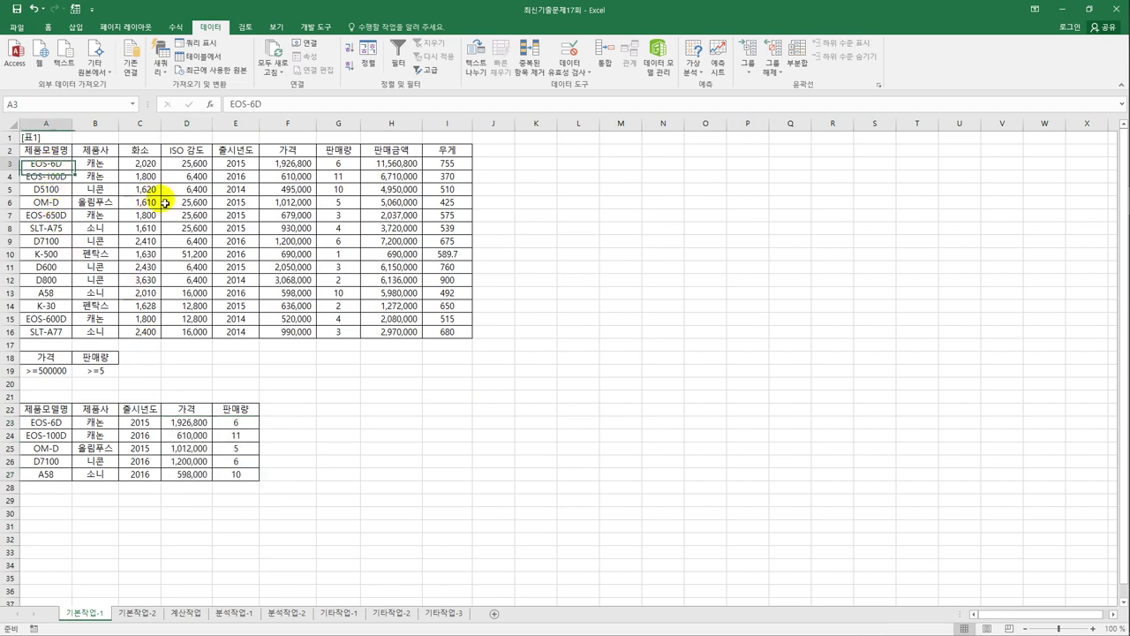
{"action": "left_click_drag", "start_coordinate": [164, 204], "coordinate": [442, 335]}
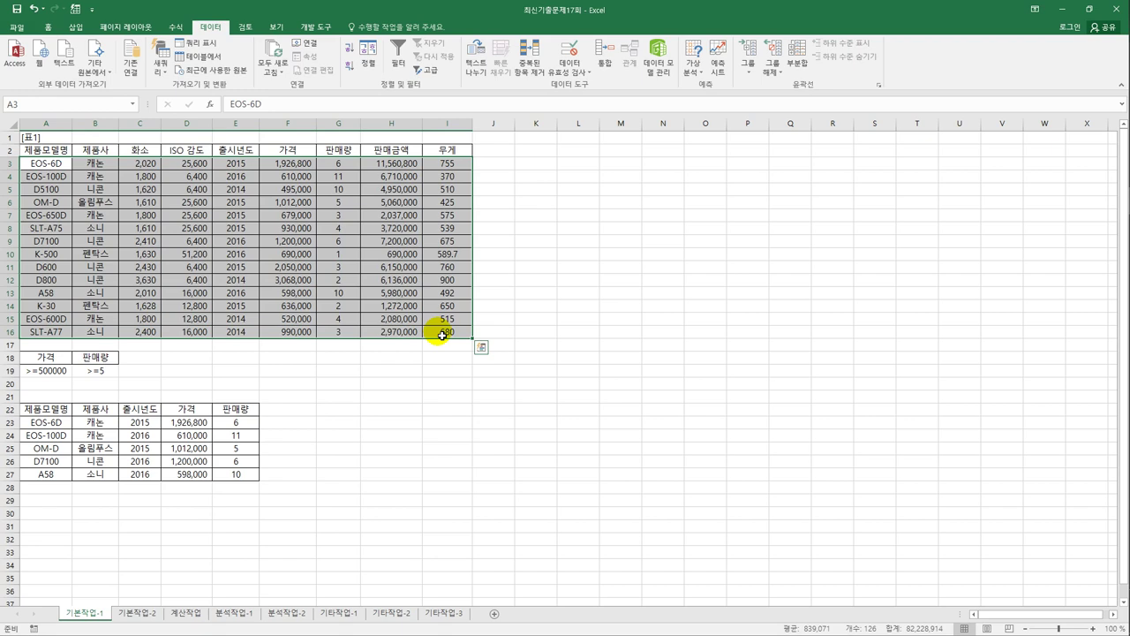
{"action": "left_click", "coordinate": [48, 26]}
{"action": "left_click", "coordinate": [501, 71]}
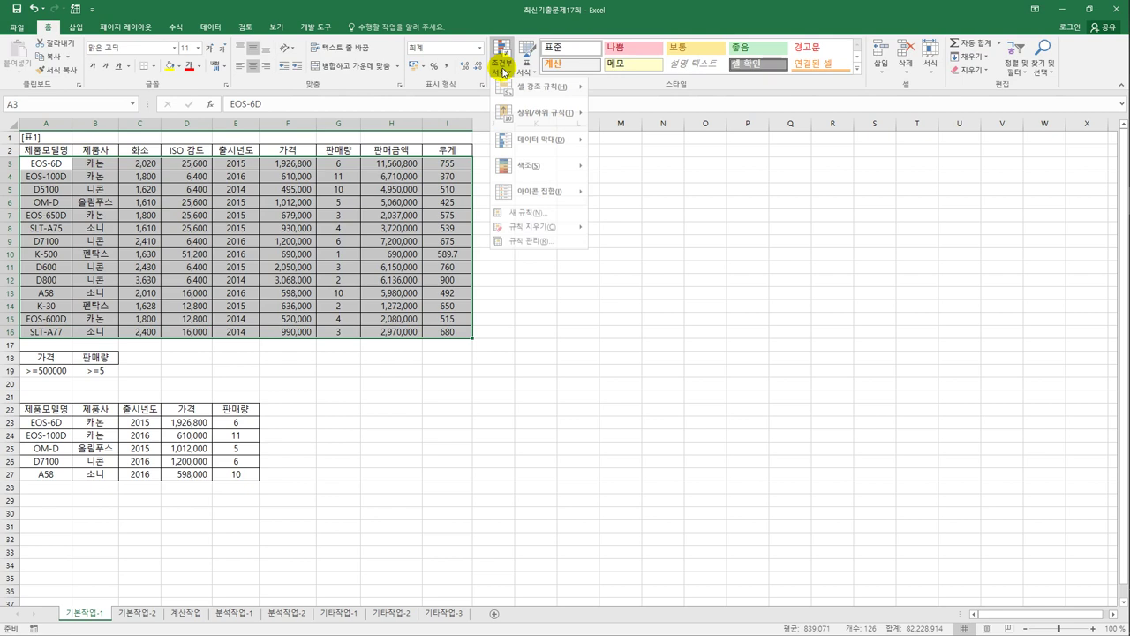
{"action": "left_click", "coordinate": [535, 222]}
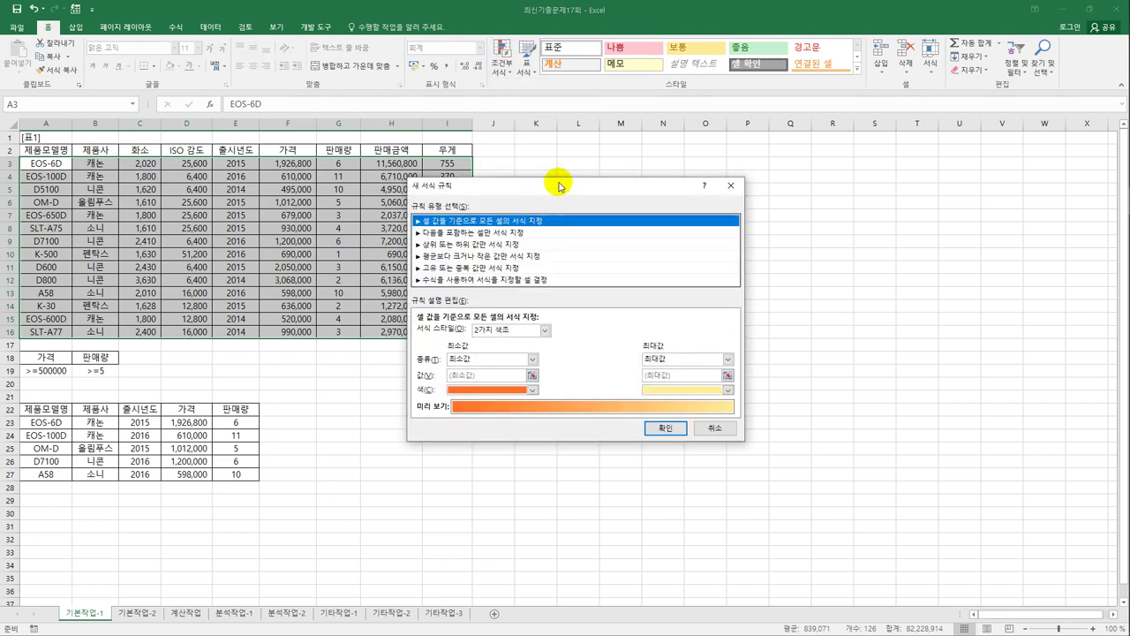
{"action": "left_click_drag", "start_coordinate": [556, 182], "coordinate": [660, 172]}
{"action": "left_click", "coordinate": [604, 269]}
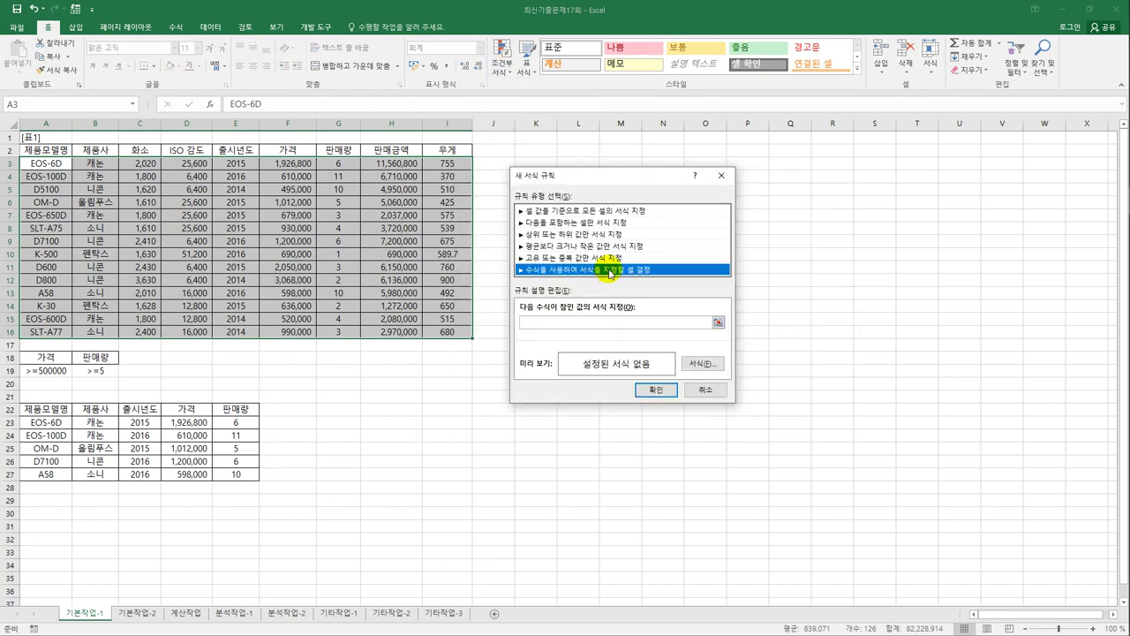
{"action": "left_click", "coordinate": [597, 325]}
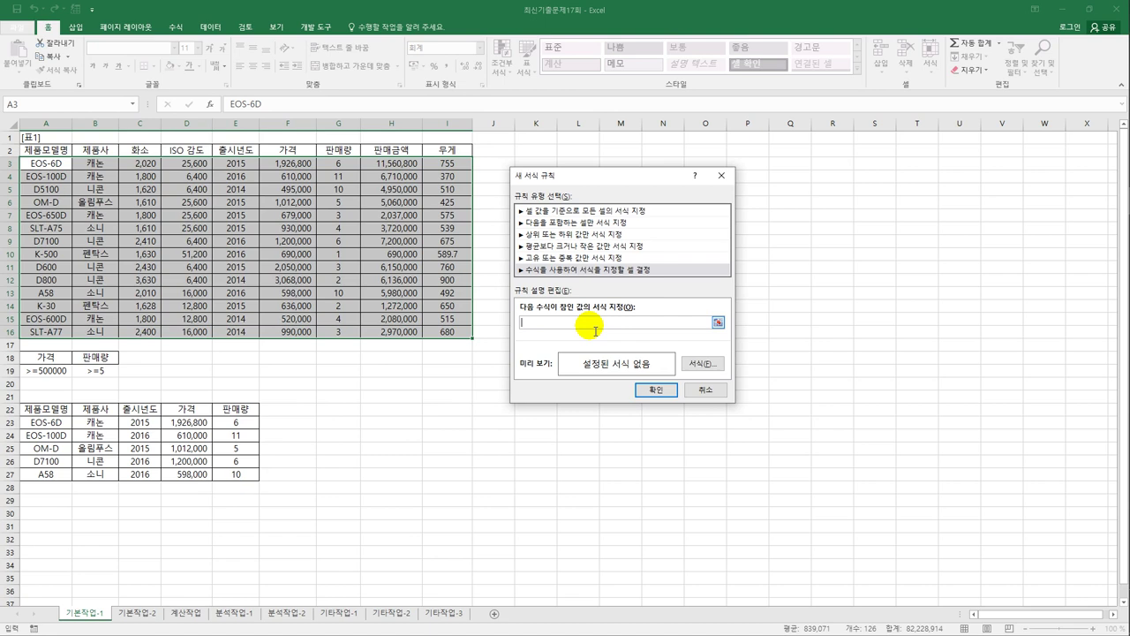
- Begin the rule formula with =or(left($A3,1)="D",left( using a column-absolute reference to the product model
{"action": "type", "text": "=or(left("}
{"action": "left_click", "coordinate": [58, 168]}
{"action": "key", "text": "F4"}
{"action": "key", "text": "F4"}
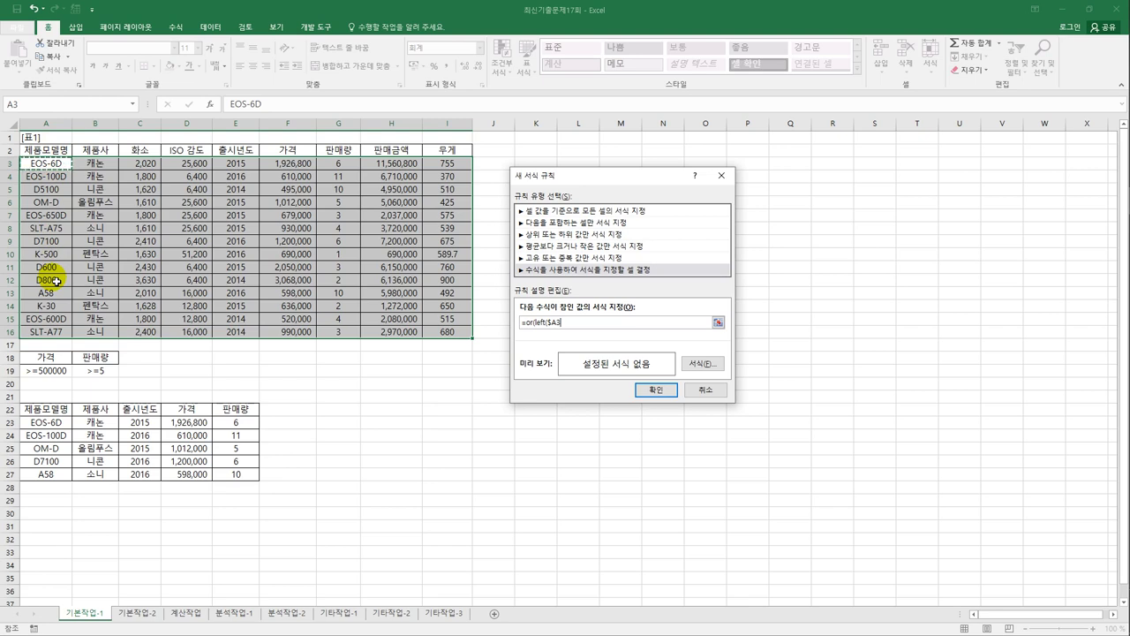
{"action": "type", "text": ",1)"}
{"action": "type", "text": "=\""}
{"action": "type", "text": "ㅇ"}
{"action": "type", "text": "\",lef"}
{"action": "type", "text": "t("}
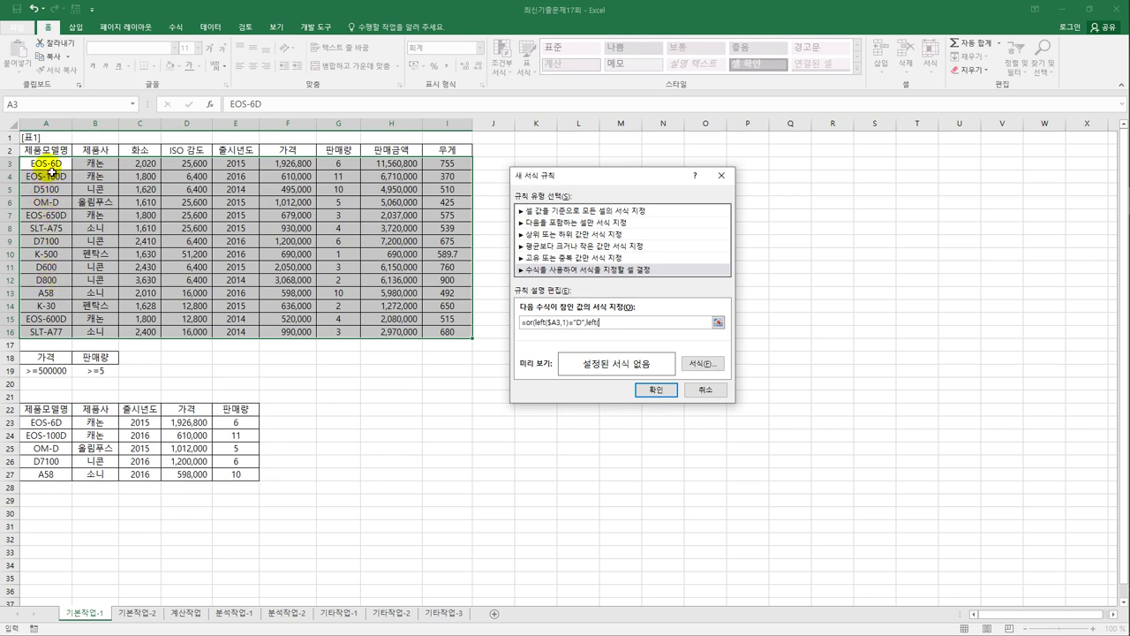
- Complete the OR part of the rule formula with left($A3,1)="E" and wrap it in an AND function
{"action": "left_click", "coordinate": [50, 167]}
{"action": "key", "text": "F4"}
{"action": "key", "text": "F4"}
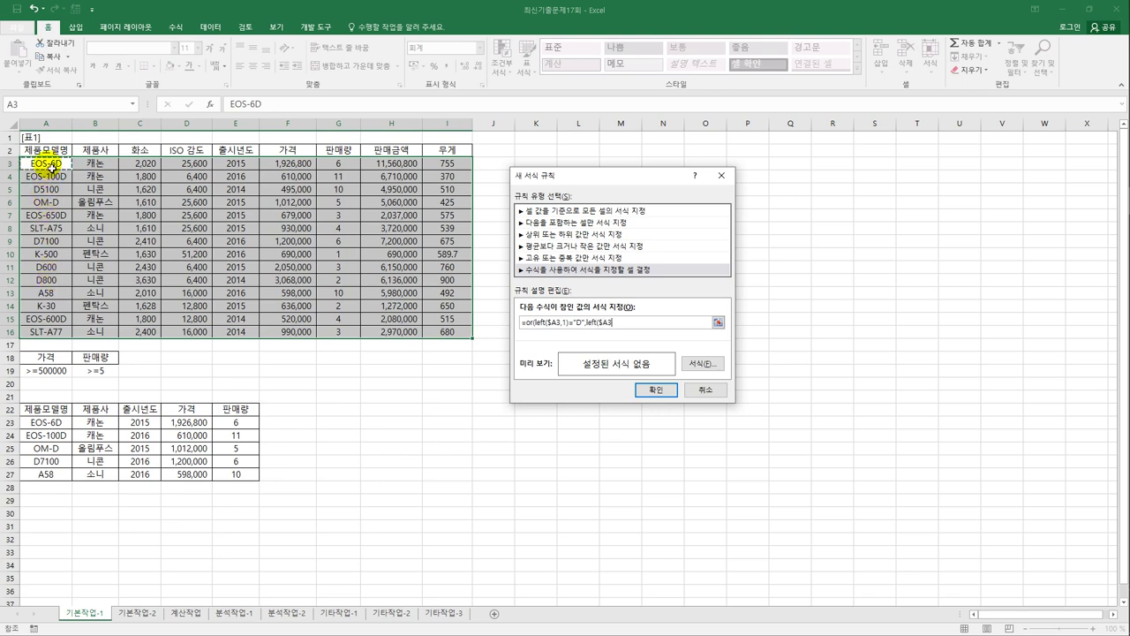
{"action": "type", "text": ",1)="}
{"action": "type", "text": "\"ㄸ\""}
{"action": "left_click", "coordinate": [524, 323]}
{"action": "type", "text": "and("}
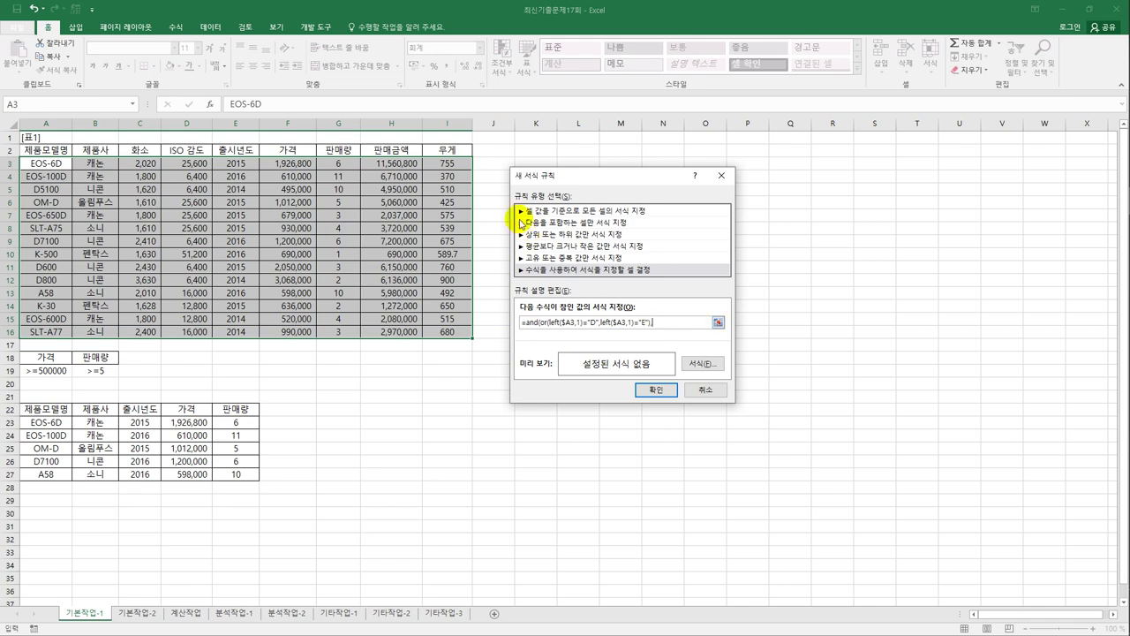
- Add the price condition $F3>=1500000 with a column-absolute reference as the second AND argument and close the formula
{"action": "left_click", "coordinate": [303, 165]}
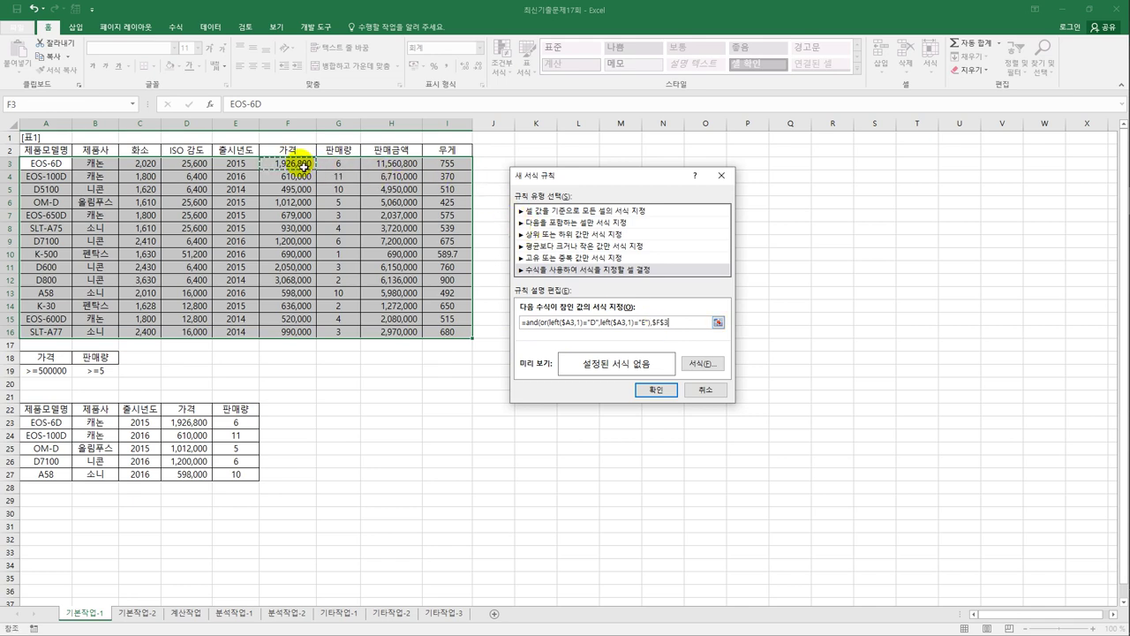
{"action": "key", "text": "F4"}
{"action": "key", "text": "F4"}
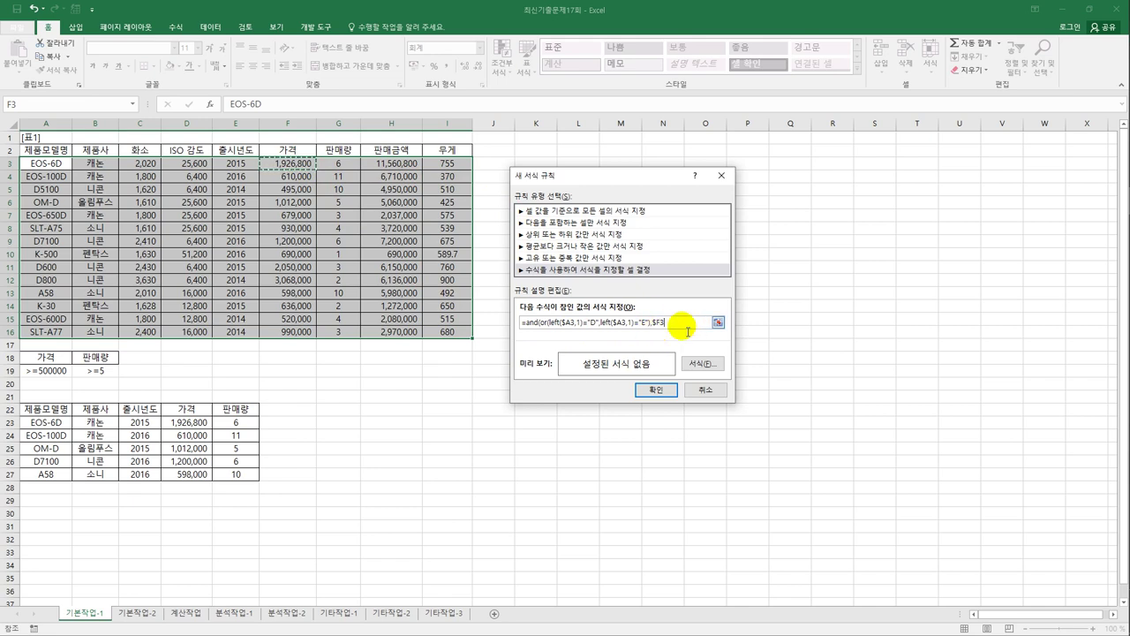
{"action": "type", "text": ">=1500000"}
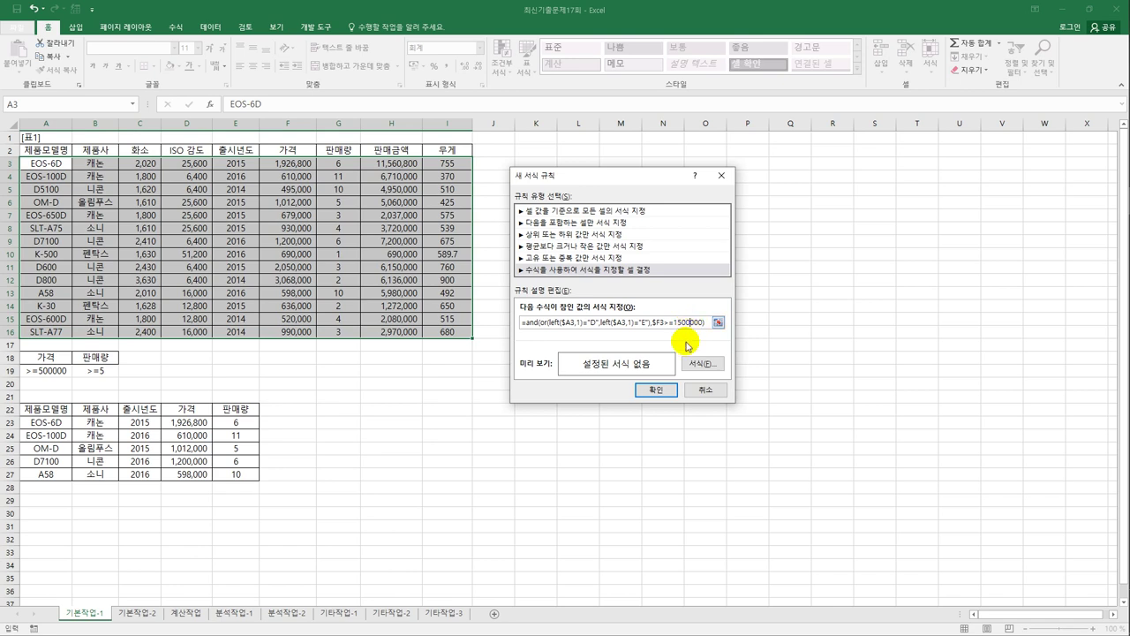
{"action": "left_click_drag", "start_coordinate": [668, 322], "coordinate": [678, 323]}
{"action": "left_click", "coordinate": [684, 325]}
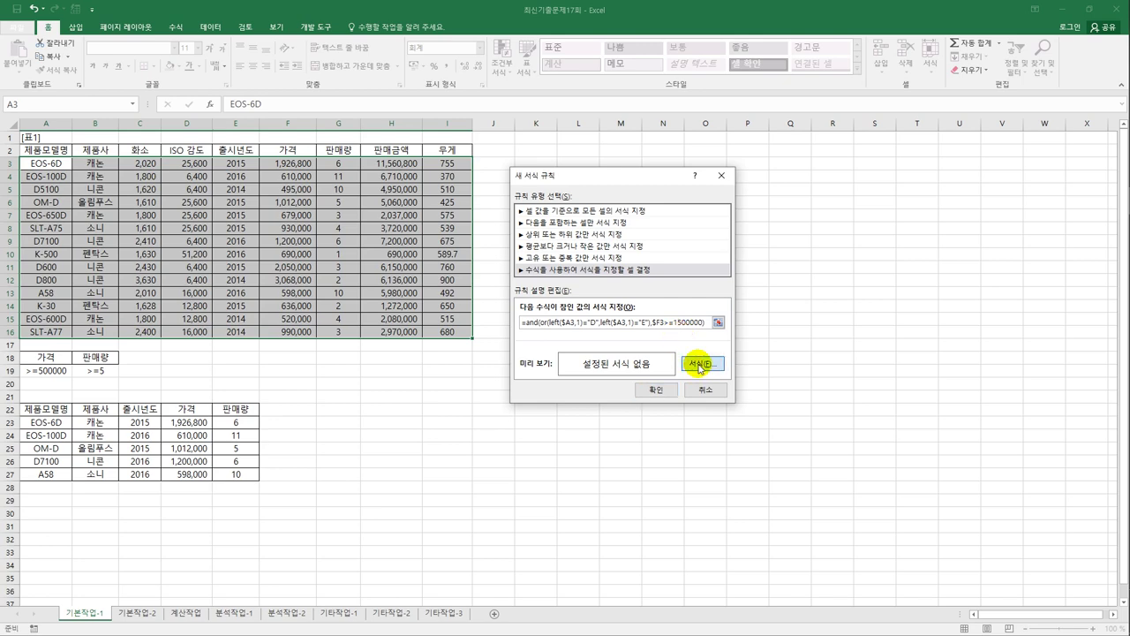
- Set the rule's font format to bold (굵게) and standard red, and apply the conditional formatting rule
{"action": "left_click", "coordinate": [700, 365]}
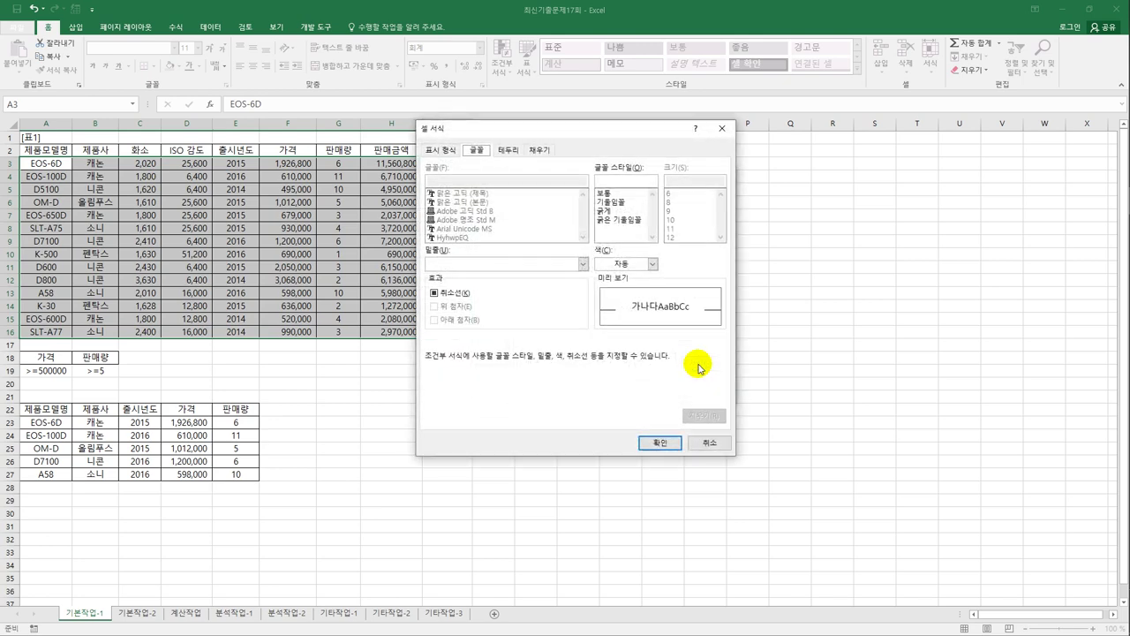
{"action": "left_click", "coordinate": [631, 212]}
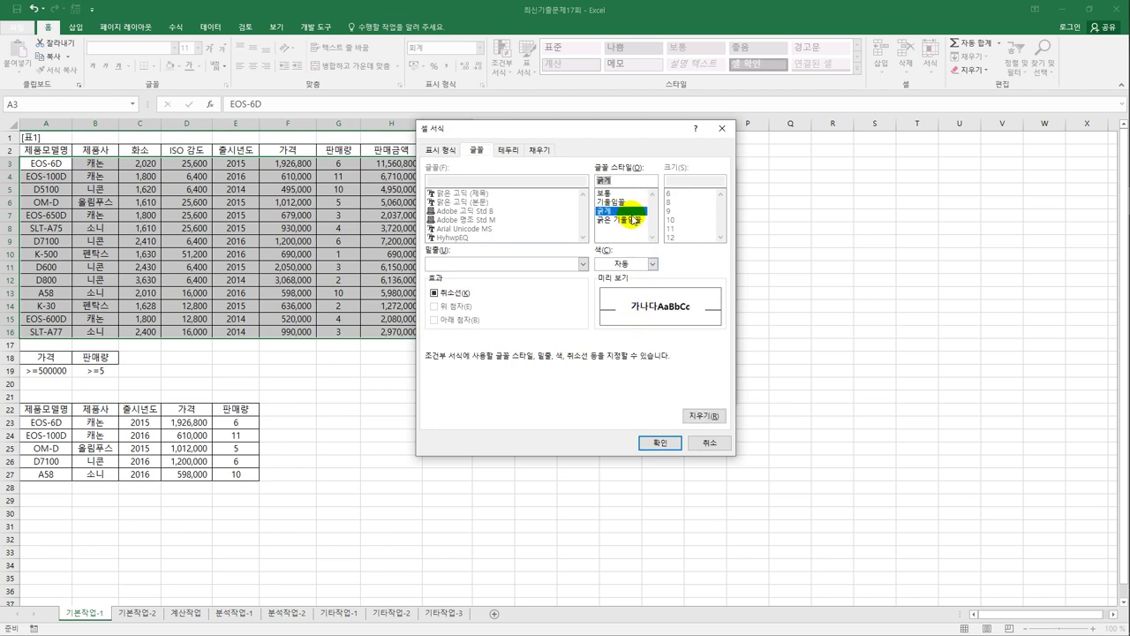
{"action": "left_click", "coordinate": [653, 264]}
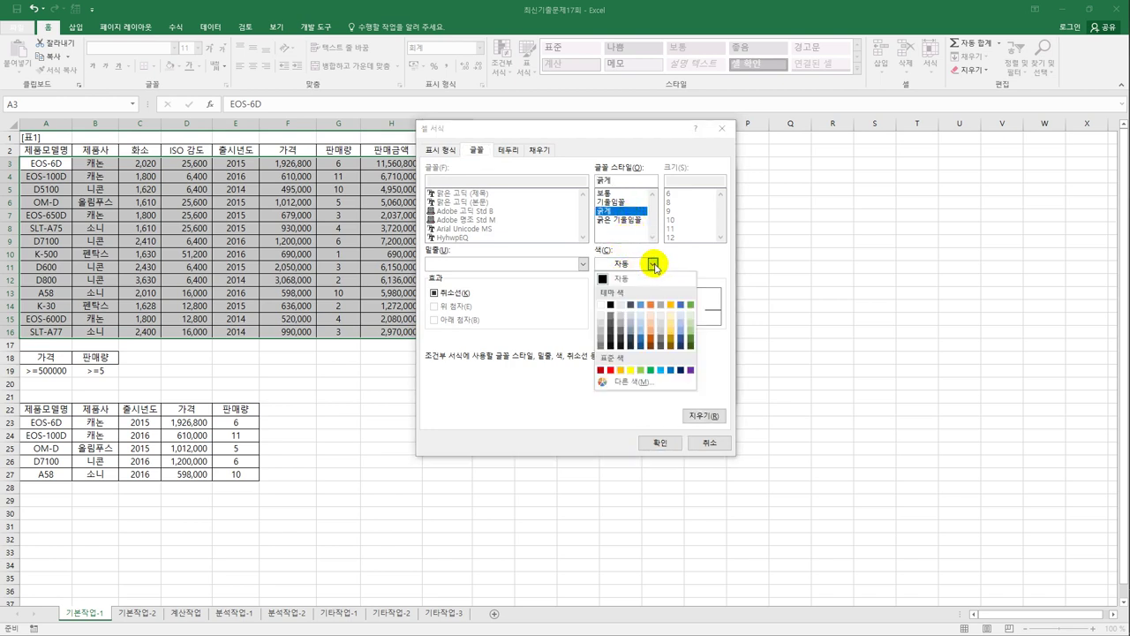
{"action": "left_click", "coordinate": [610, 370]}
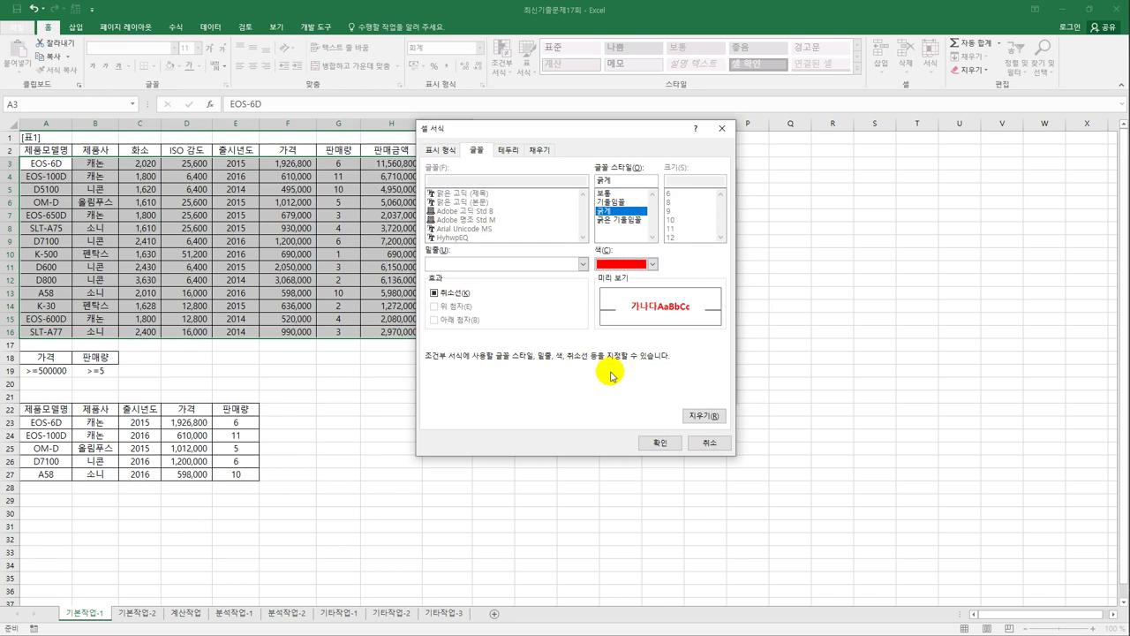
{"action": "left_click", "coordinate": [660, 442]}
{"action": "left_click", "coordinate": [658, 391]}
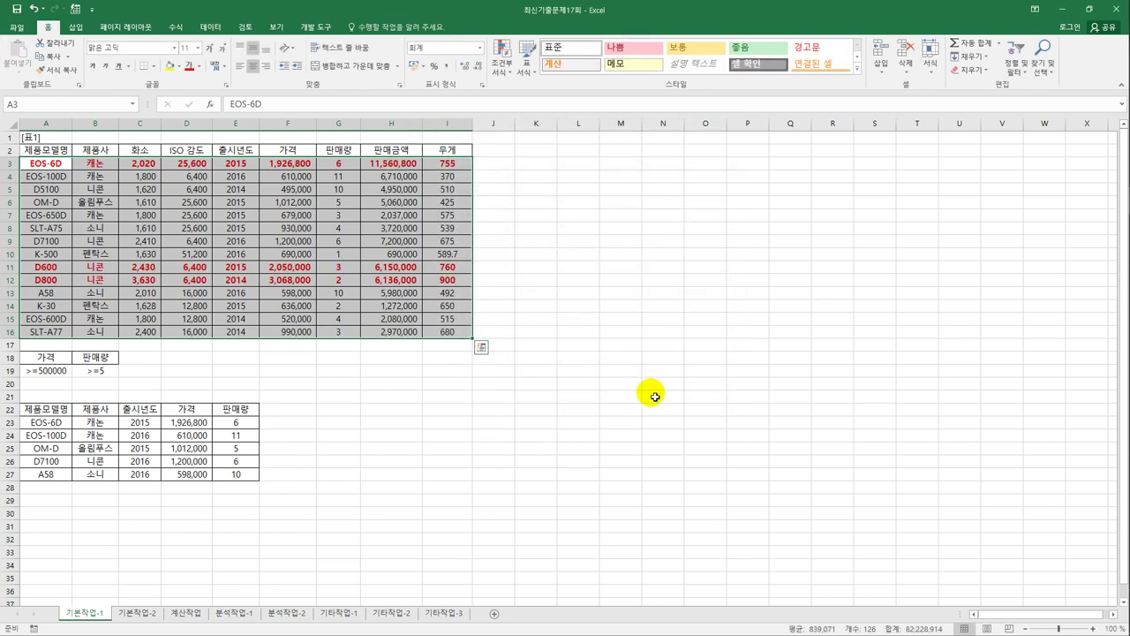
- Check the product models and prices of the highlighted rows against the rule's conditions
{"action": "left_click", "coordinate": [51, 163]}
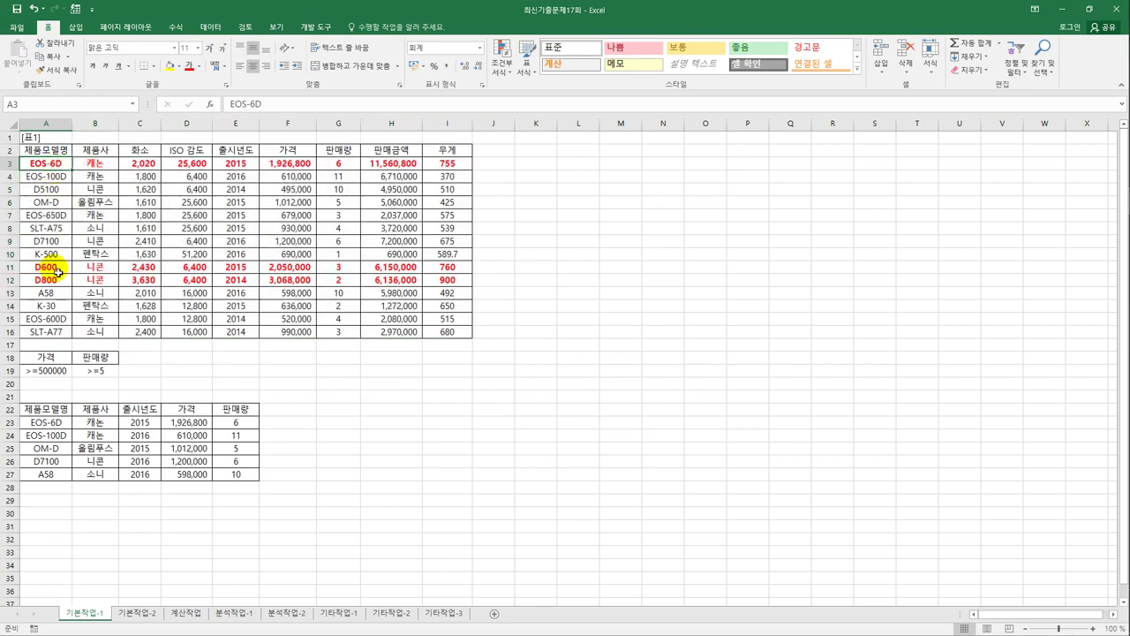
{"action": "left_click", "coordinate": [48, 279]}
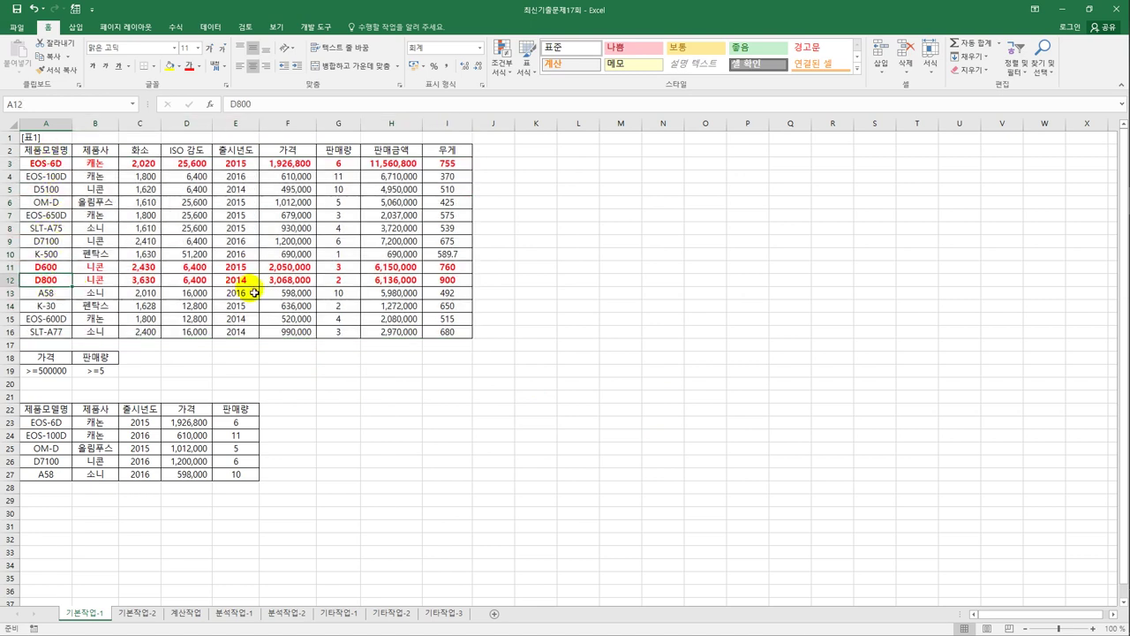
{"action": "left_click", "coordinate": [300, 164]}
{"action": "left_click", "coordinate": [301, 270]}
{"action": "left_click", "coordinate": [302, 281]}
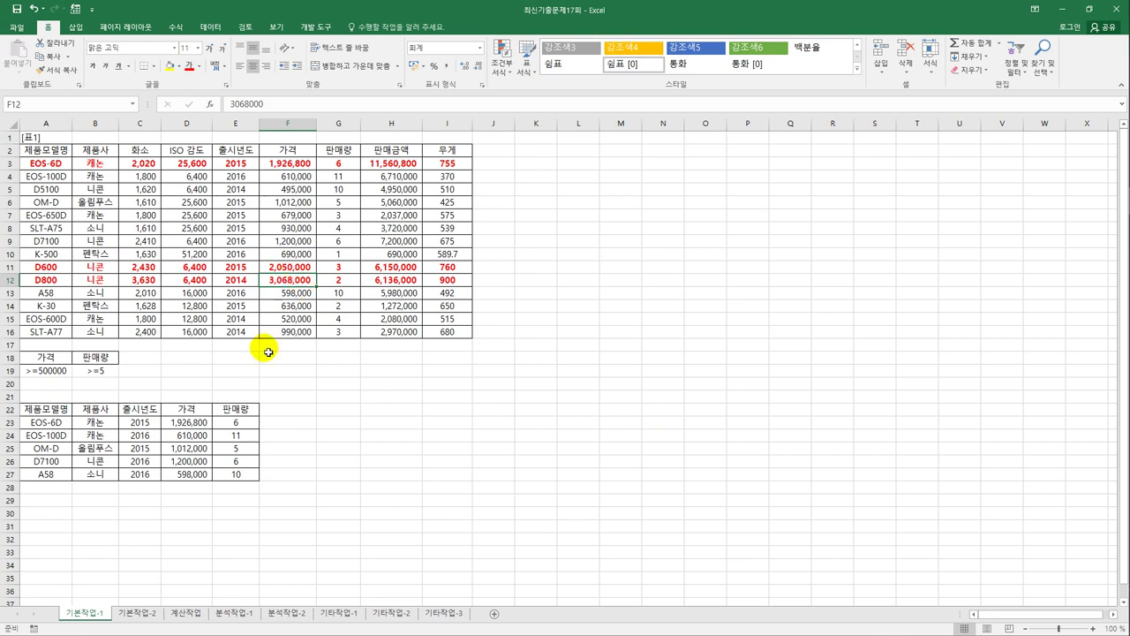
- On the 기본작업-2 sheet, enable the hidden (숨김) protection option along with locked for the 판매금액 cells I4:I17
{"action": "left_click", "coordinate": [134, 613]}
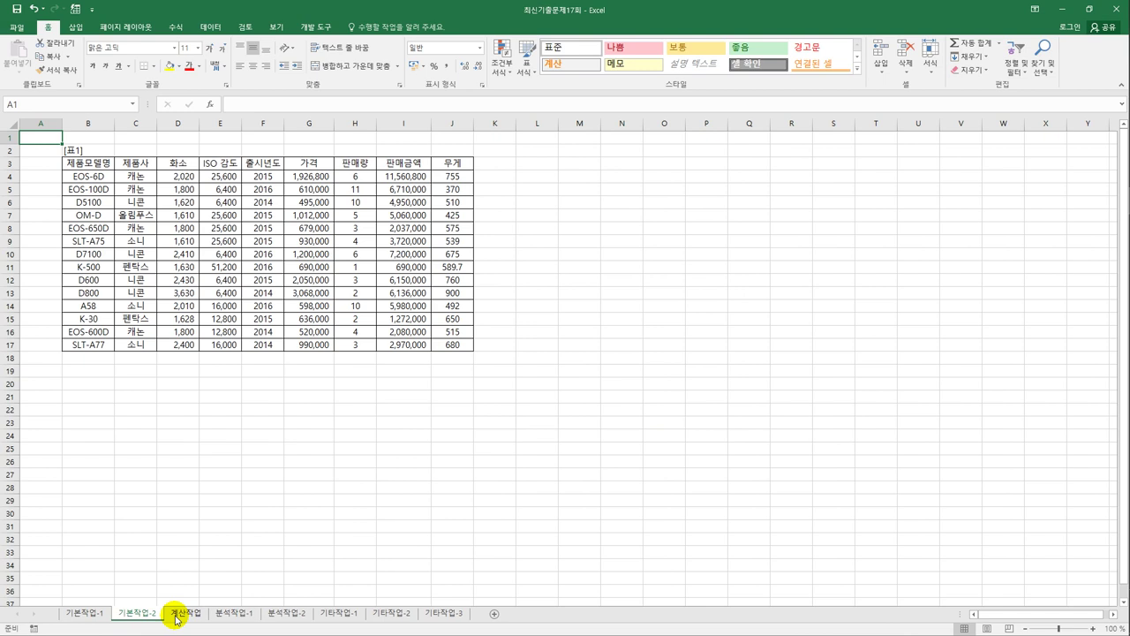
{"action": "left_click", "coordinate": [406, 180]}
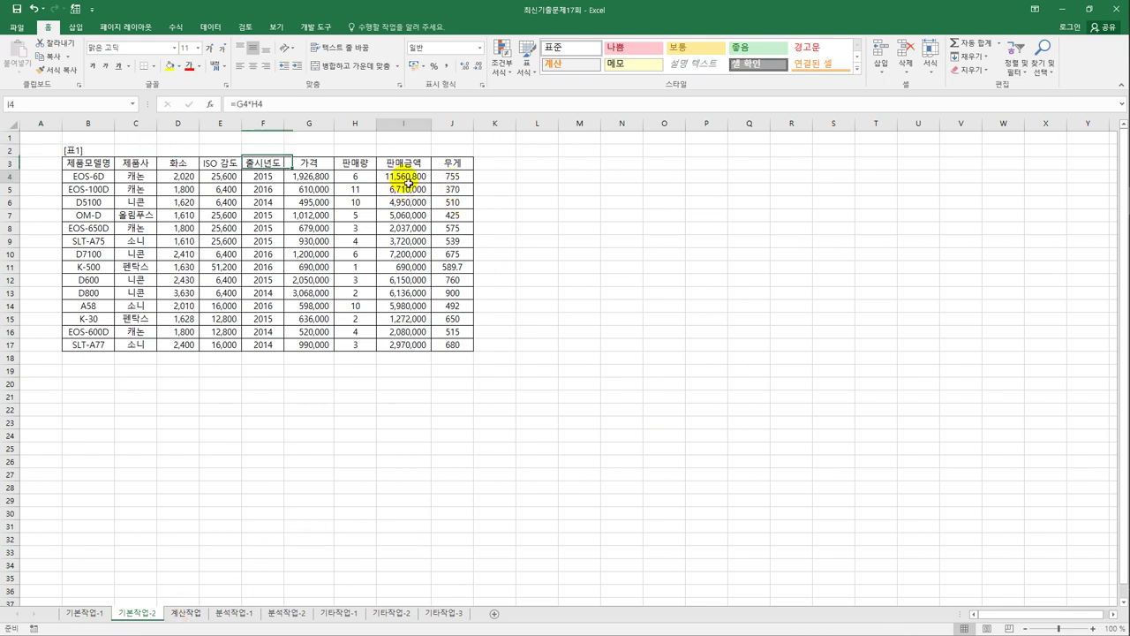
{"action": "left_click_drag", "start_coordinate": [406, 180], "coordinate": [410, 350]}
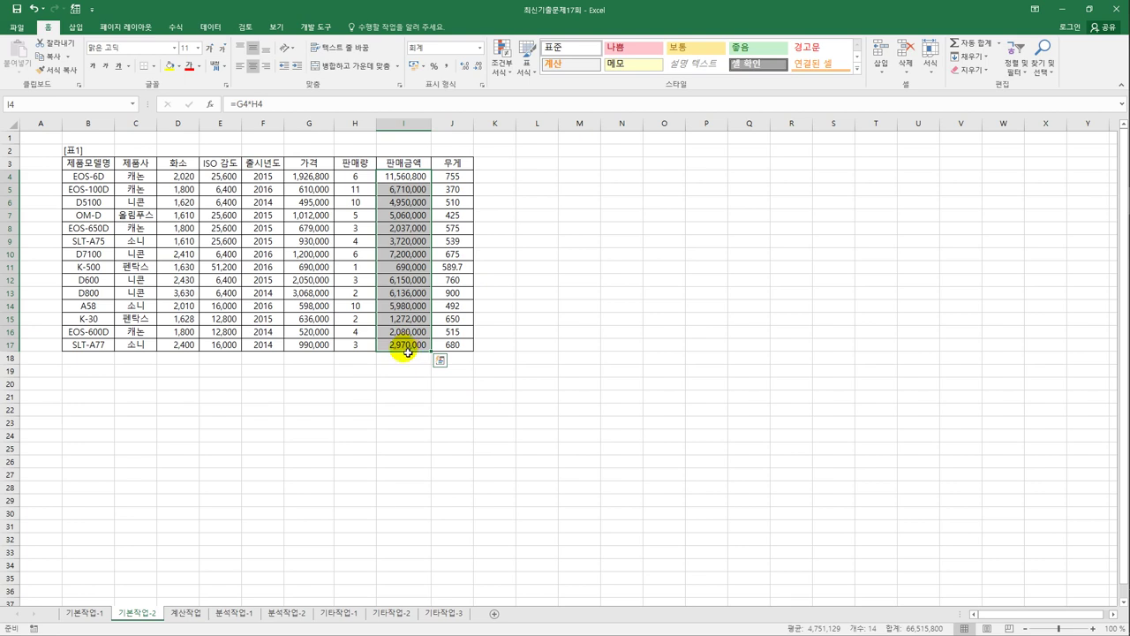
{"action": "right_click", "coordinate": [401, 187]}
{"action": "left_click", "coordinate": [433, 386]}
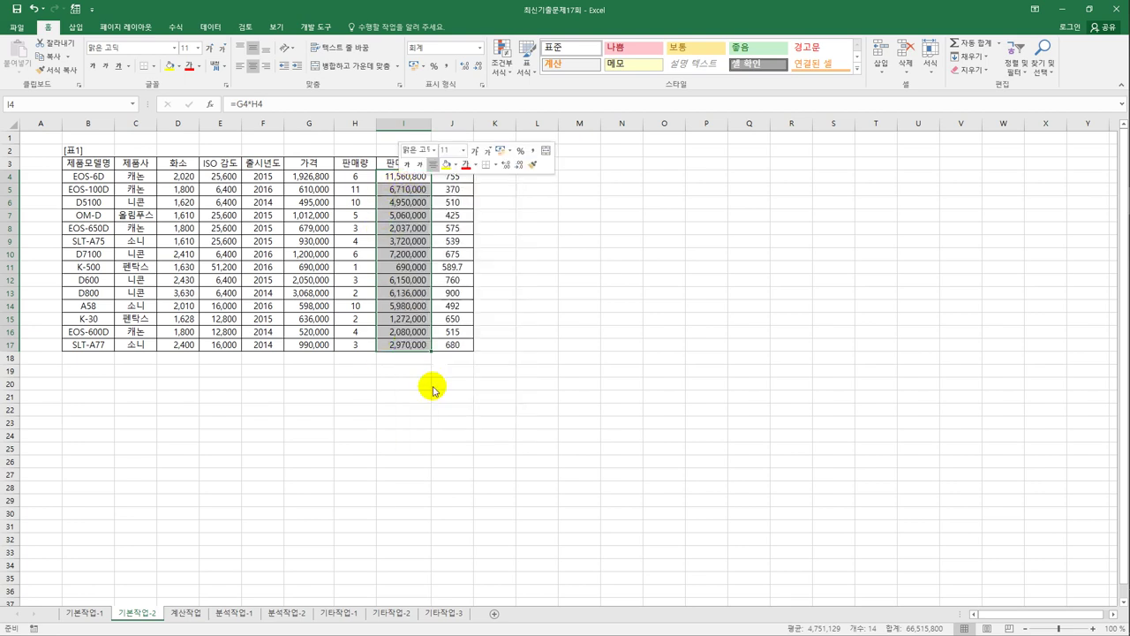
{"action": "left_click_drag", "start_coordinate": [448, 232], "coordinate": [691, 182]}
{"action": "left_click", "coordinate": [704, 201]}
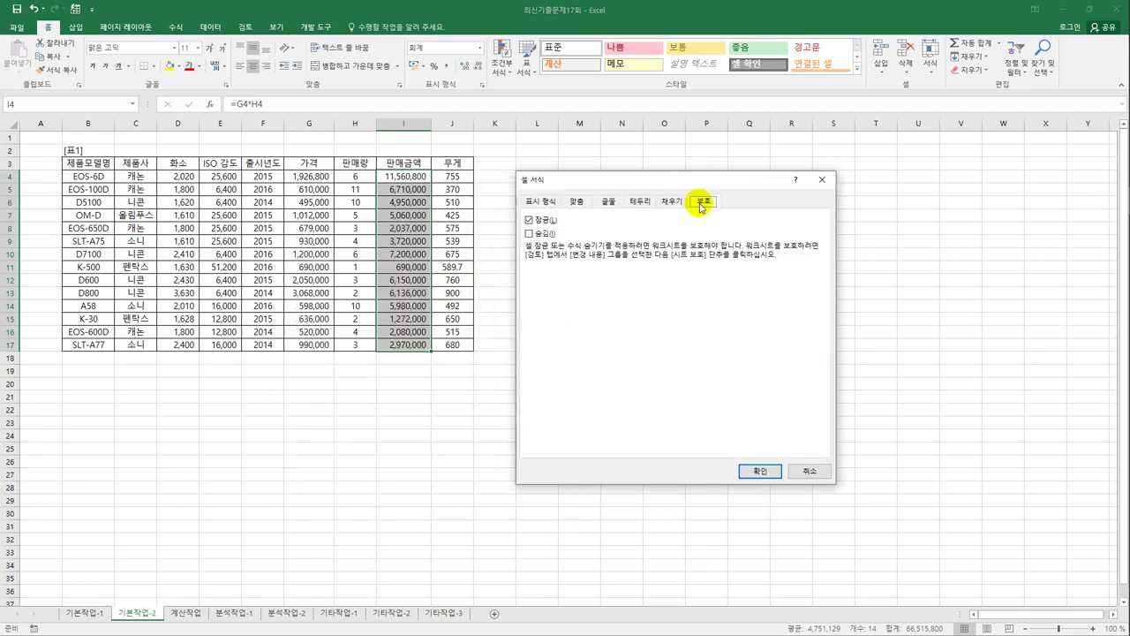
{"action": "left_click", "coordinate": [540, 235]}
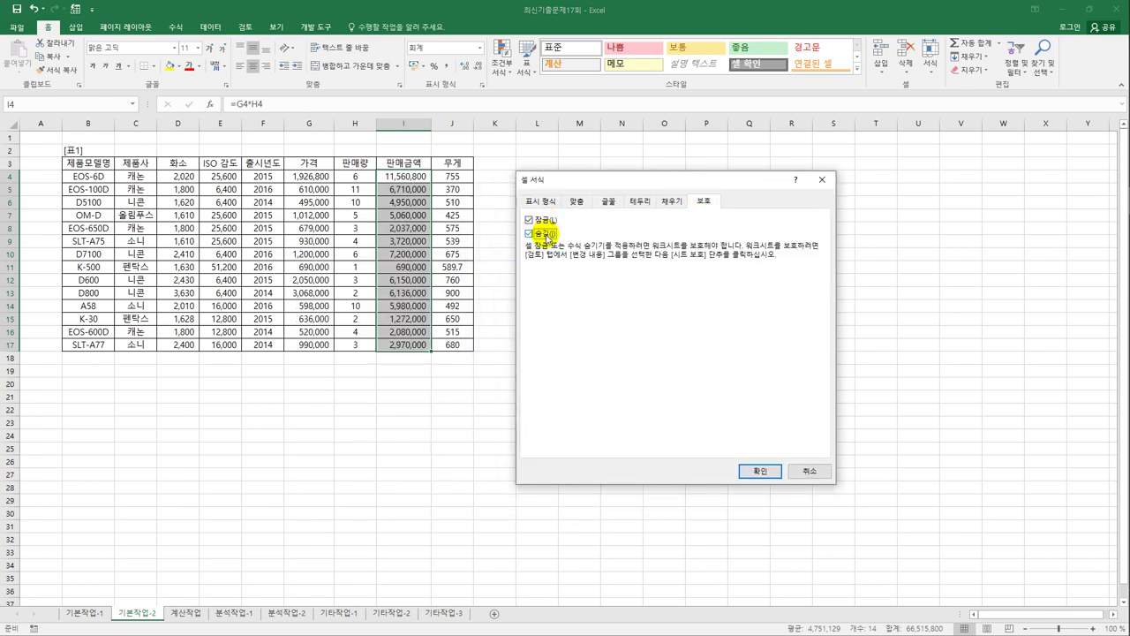
{"action": "left_click", "coordinate": [746, 472]}
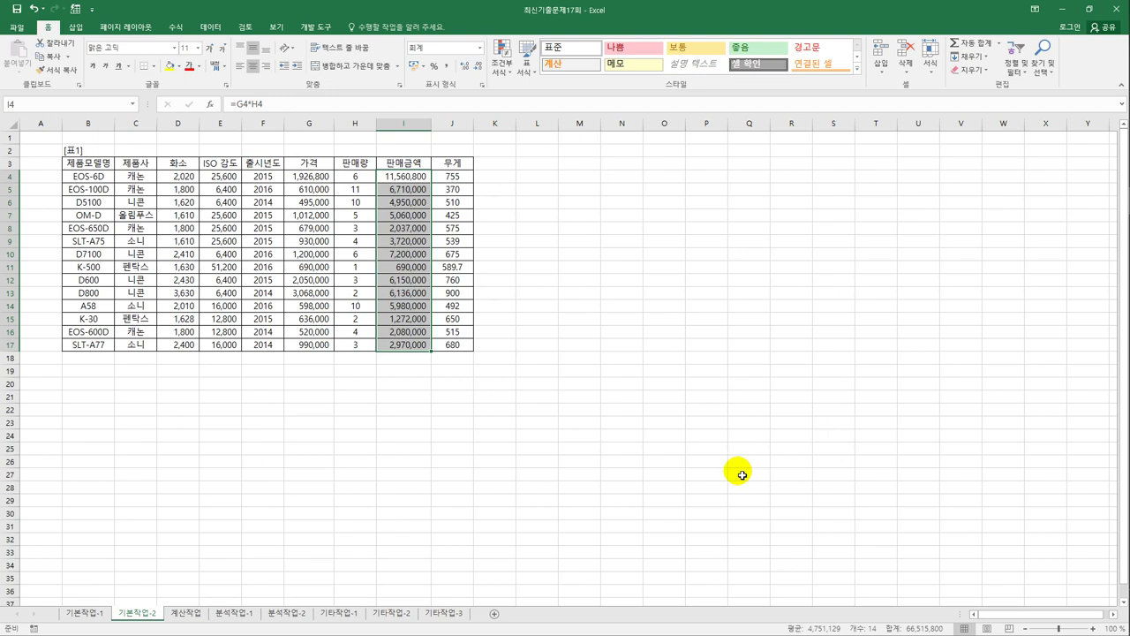
- Protect the 기본작업-2 sheet without a password using the default permissions, and check the formula display of cell I17
{"action": "left_click", "coordinate": [247, 27]}
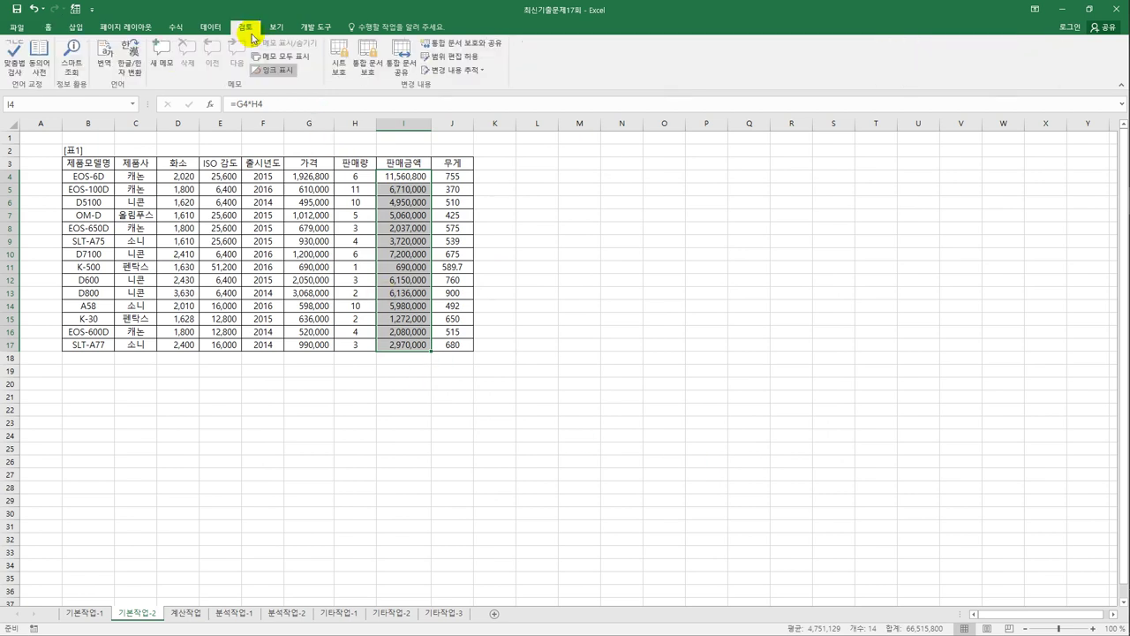
{"action": "left_click", "coordinate": [340, 62]}
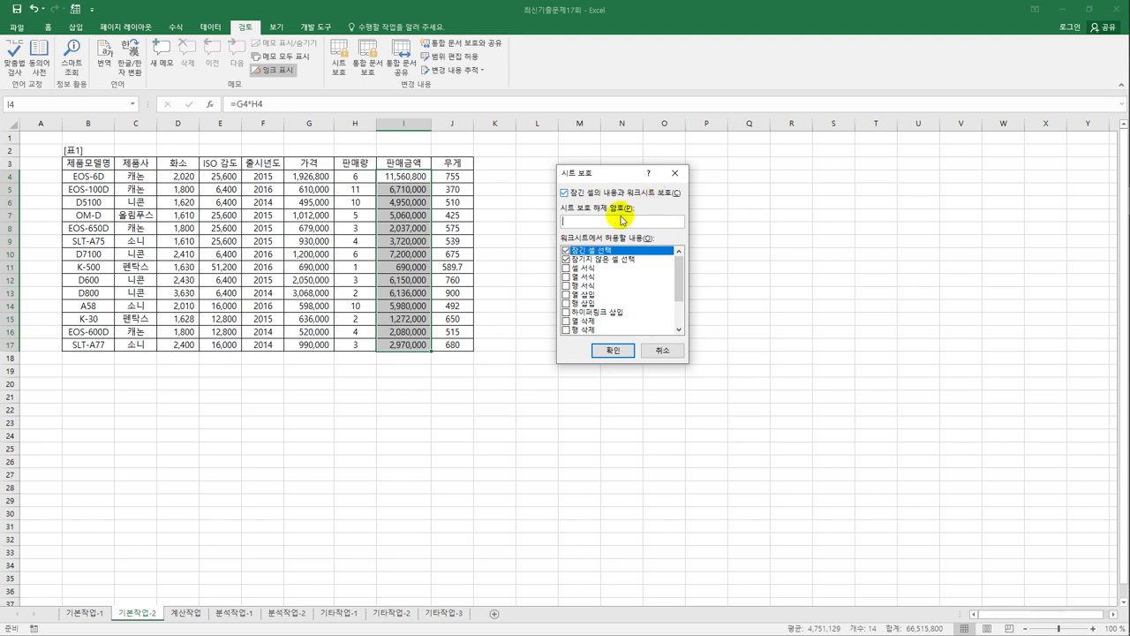
{"action": "left_click", "coordinate": [609, 352]}
{"action": "left_click", "coordinate": [427, 347]}
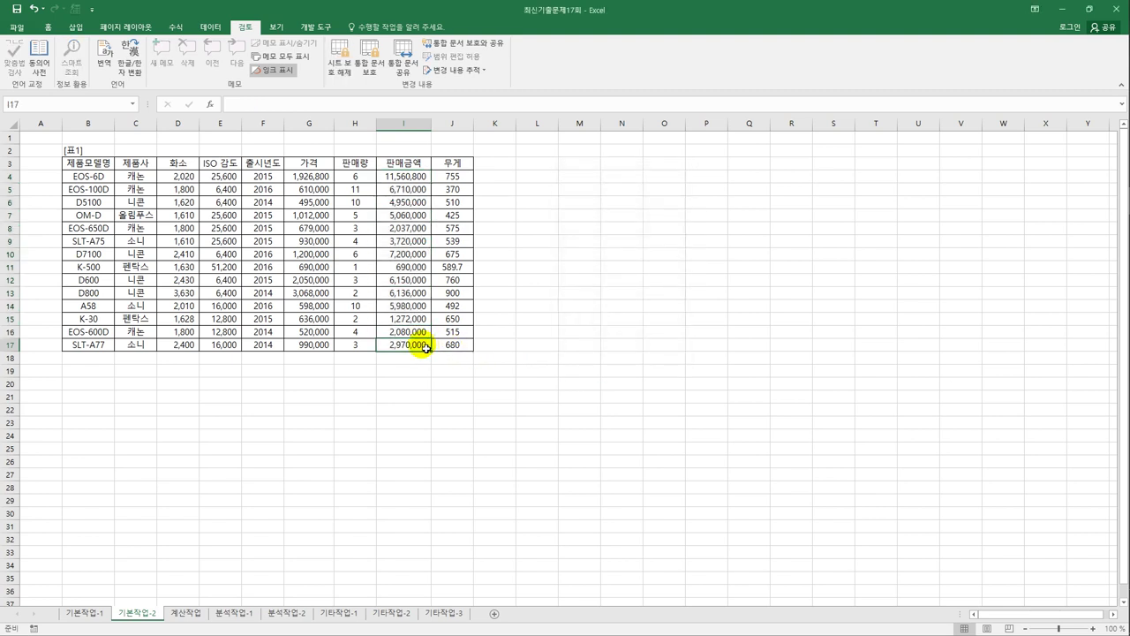
- Show the 기본작업-2 sheet in Page Break Preview at 100% zoom
{"action": "left_click", "coordinate": [276, 27]}
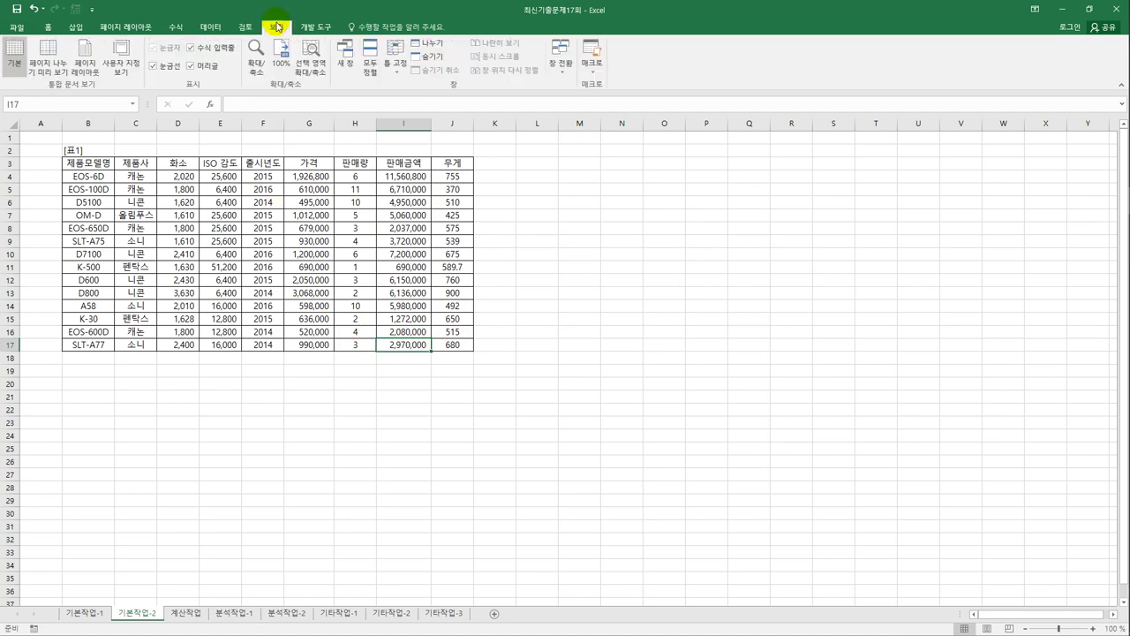
{"action": "left_click", "coordinate": [58, 78]}
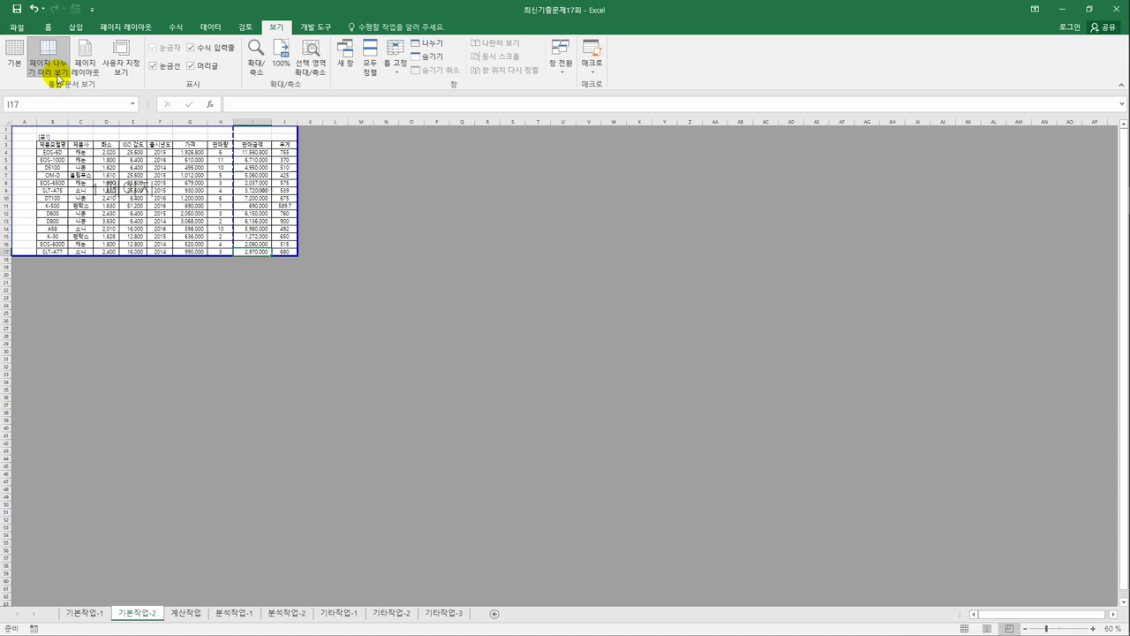
{"action": "left_click", "coordinate": [281, 78]}
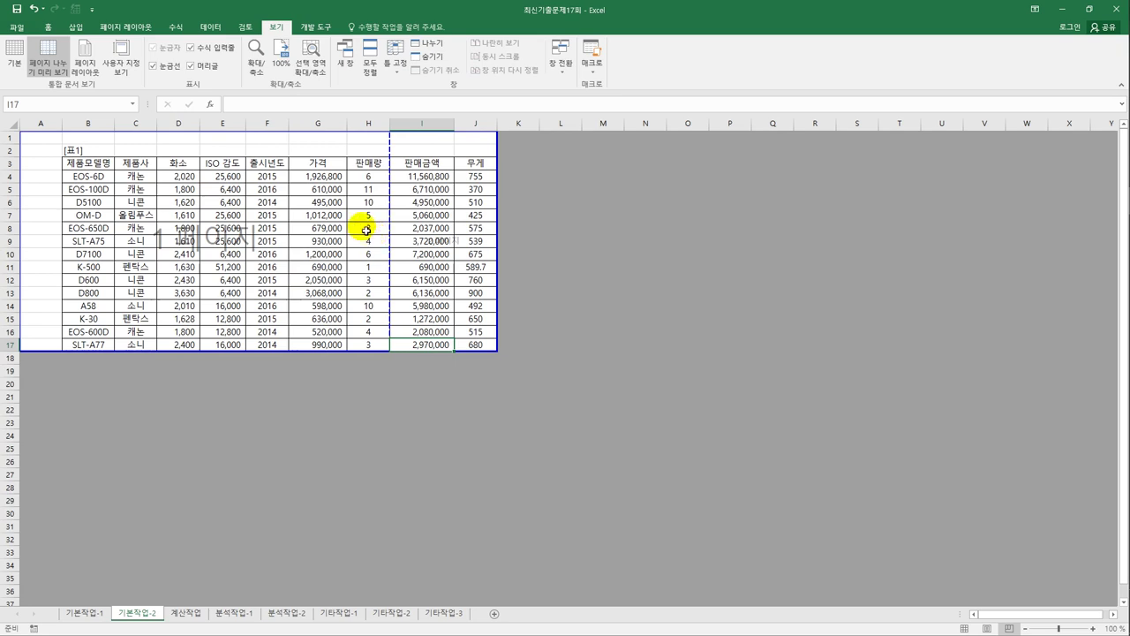
- Adjust the page break borders so that only B2:J17 prints, all on a single page
{"action": "left_click_drag", "start_coordinate": [269, 140], "coordinate": [268, 151]}
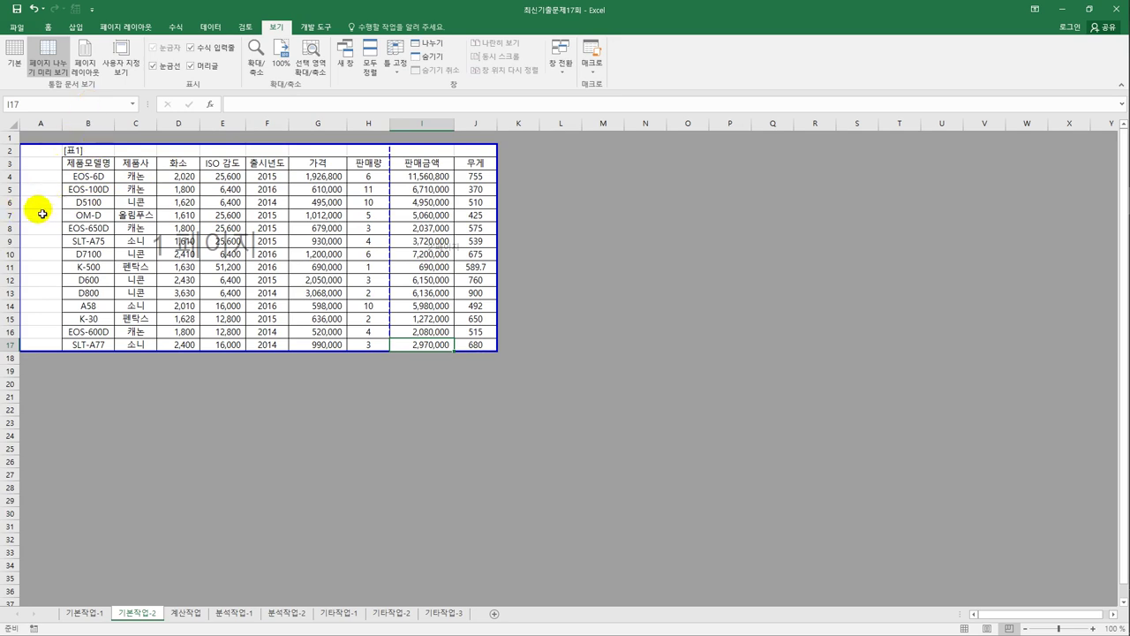
{"action": "left_click_drag", "start_coordinate": [21, 212], "coordinate": [58, 208]}
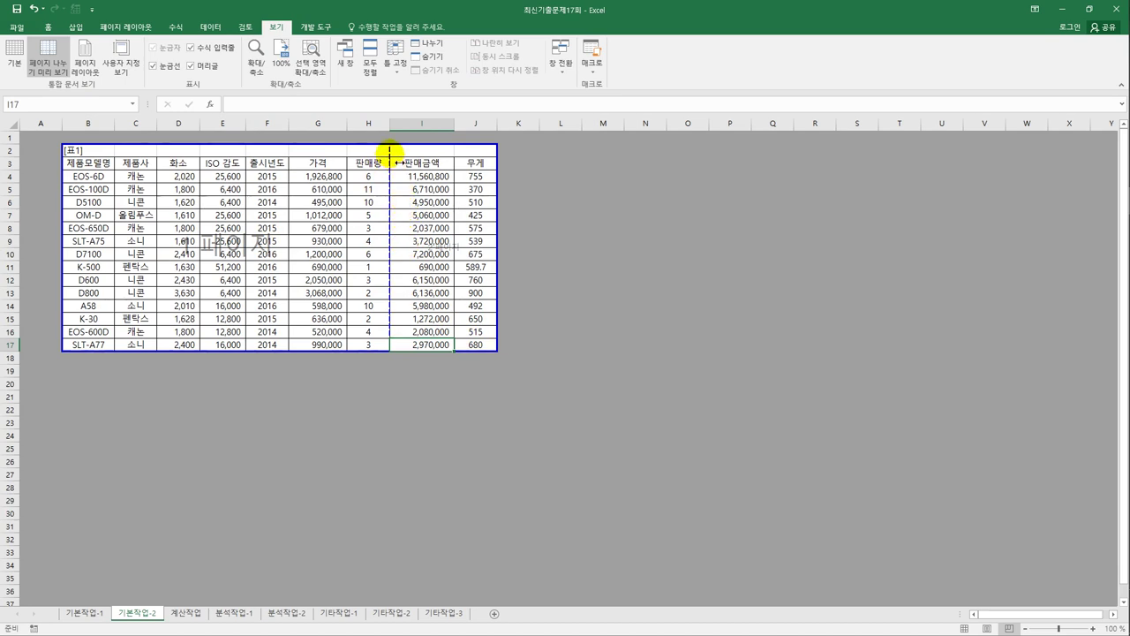
{"action": "left_click_drag", "start_coordinate": [503, 158], "coordinate": [499, 152]}
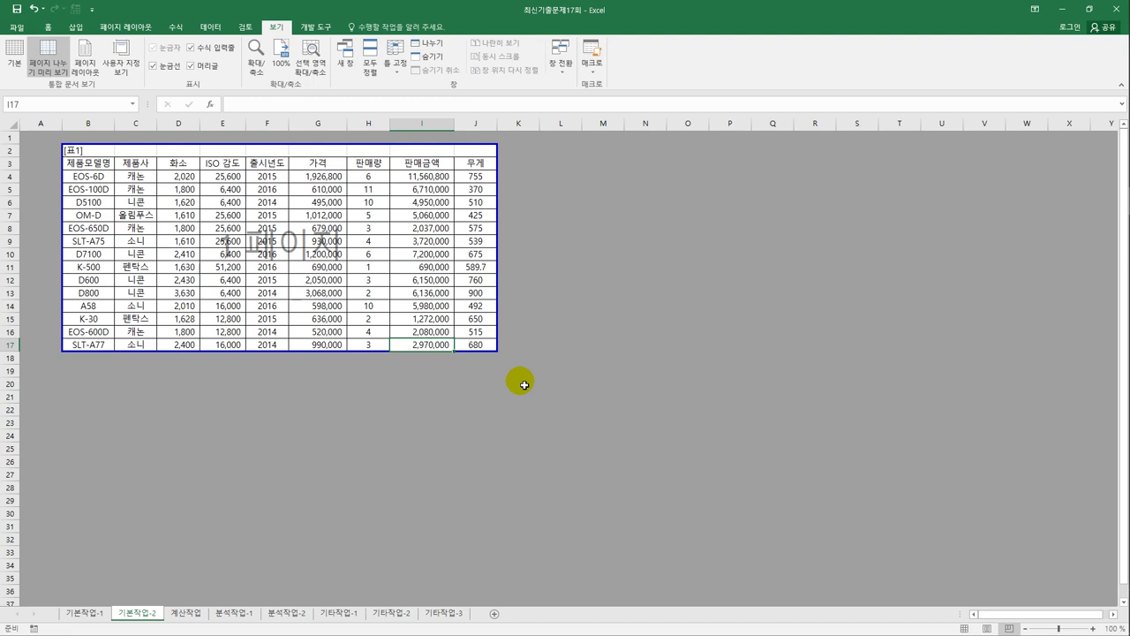
- Open the 계산작업 sheet and examine the 판매액 column of 표1 and the 제품사 list and 최고가 column of 표2
{"action": "left_click", "coordinate": [184, 612]}
{"action": "left_click", "coordinate": [399, 185]}
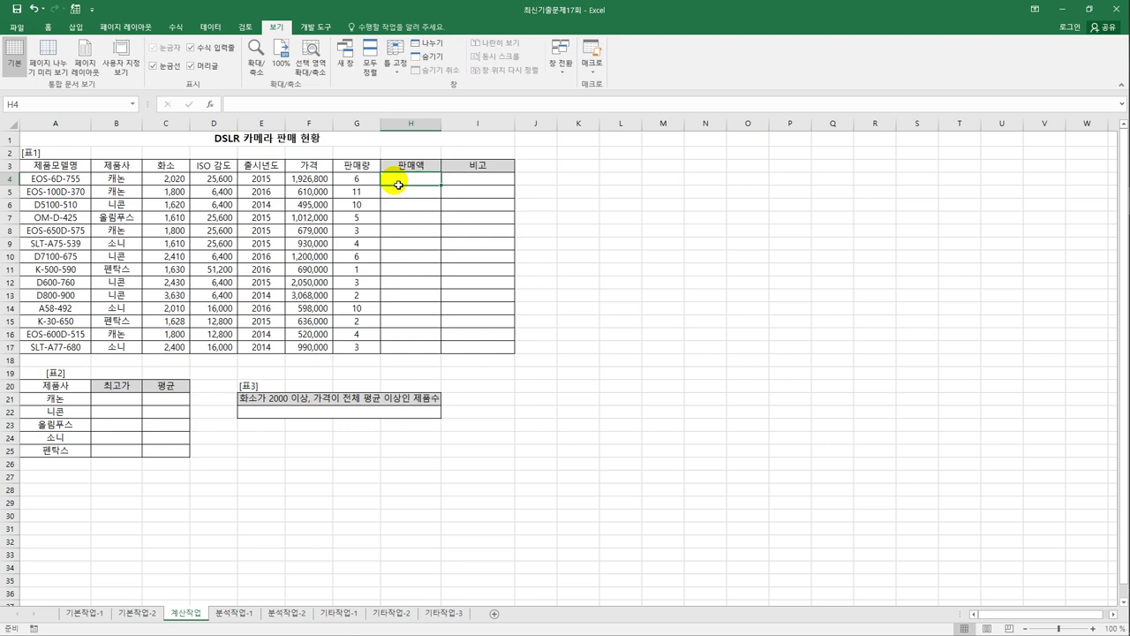
{"action": "left_click", "coordinate": [121, 401]}
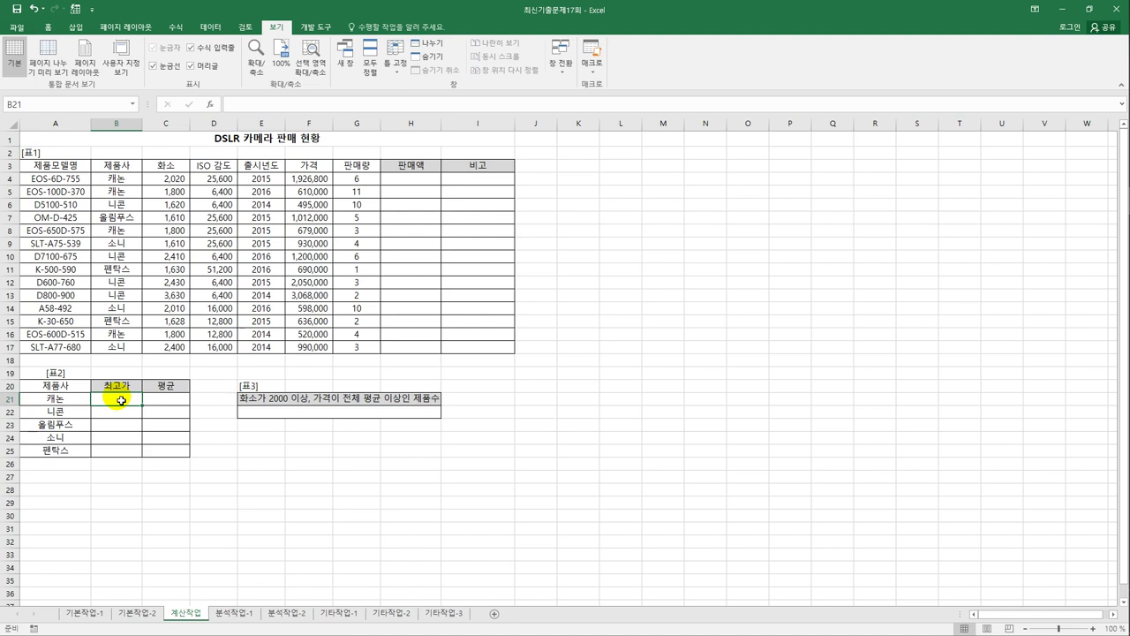
{"action": "left_click_drag", "start_coordinate": [69, 403], "coordinate": [64, 457]}
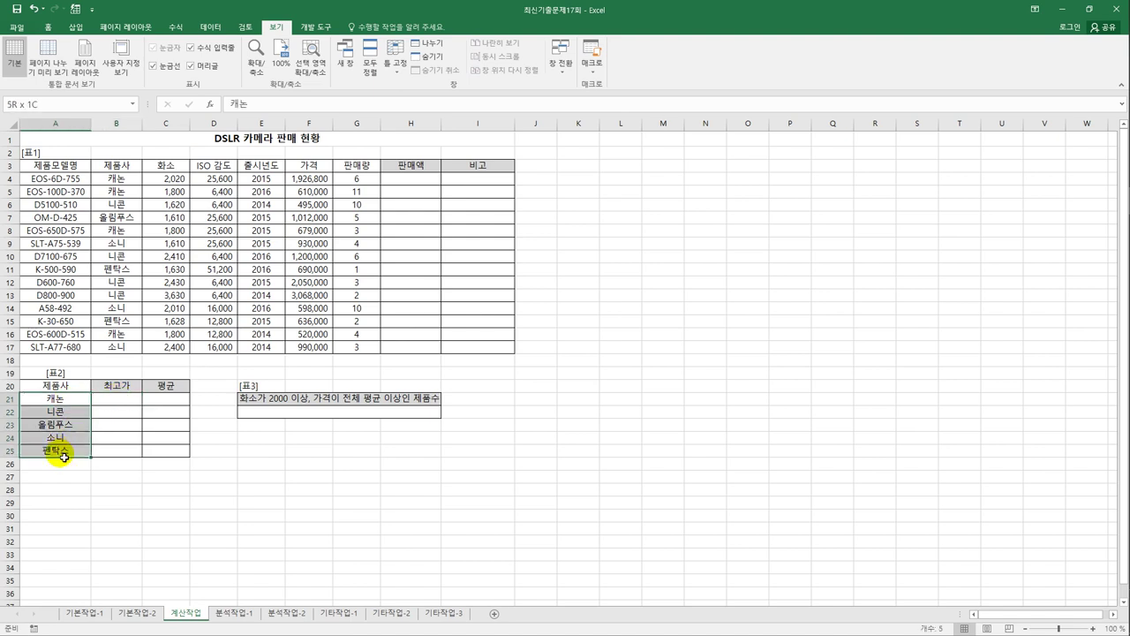
{"action": "left_click", "coordinate": [122, 402]}
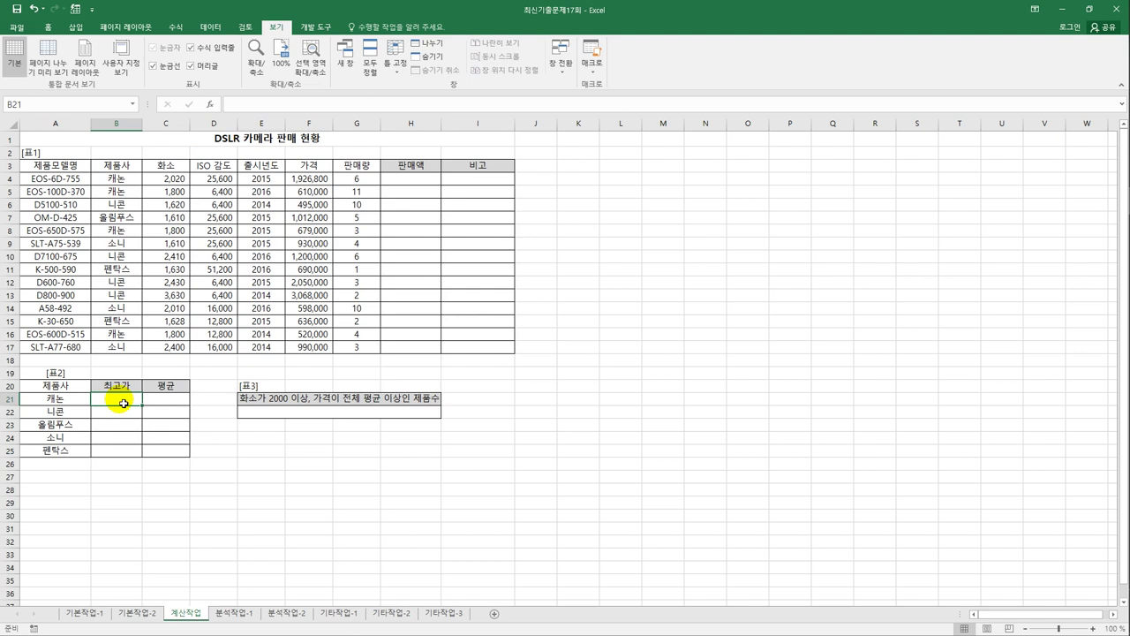
{"action": "left_click_drag", "start_coordinate": [80, 403], "coordinate": [77, 452]}
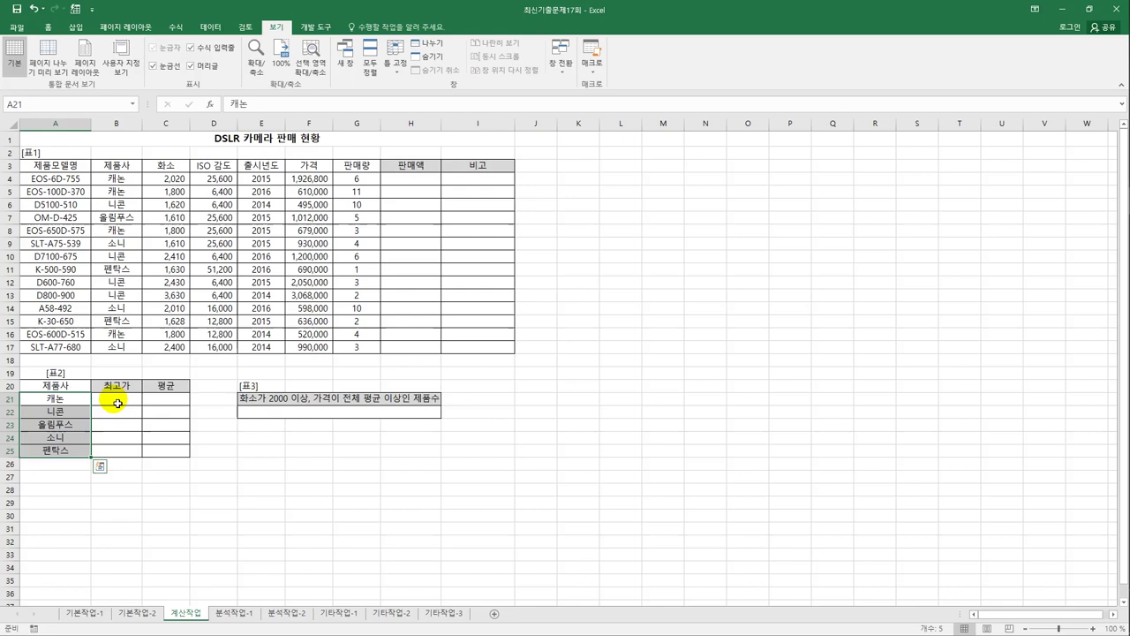
- Begin the 최고가 formula in B21 with LARGE and a nested IF testing whether $B$4:$B$17 equals A21
{"action": "left_click", "coordinate": [117, 404]}
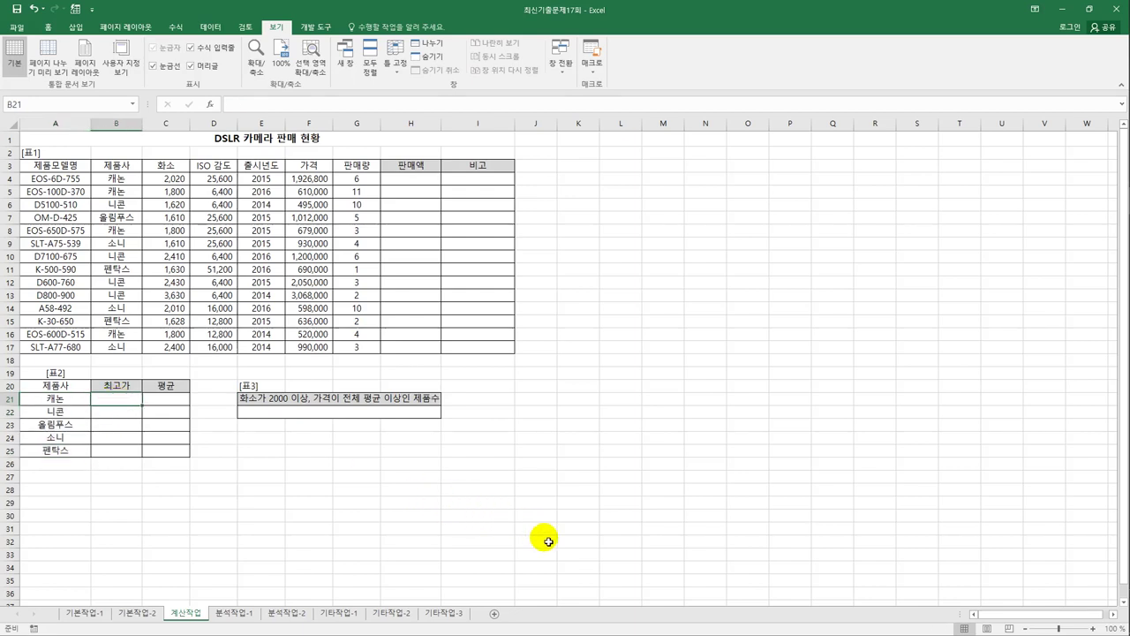
{"action": "type", "text": "=larg"}
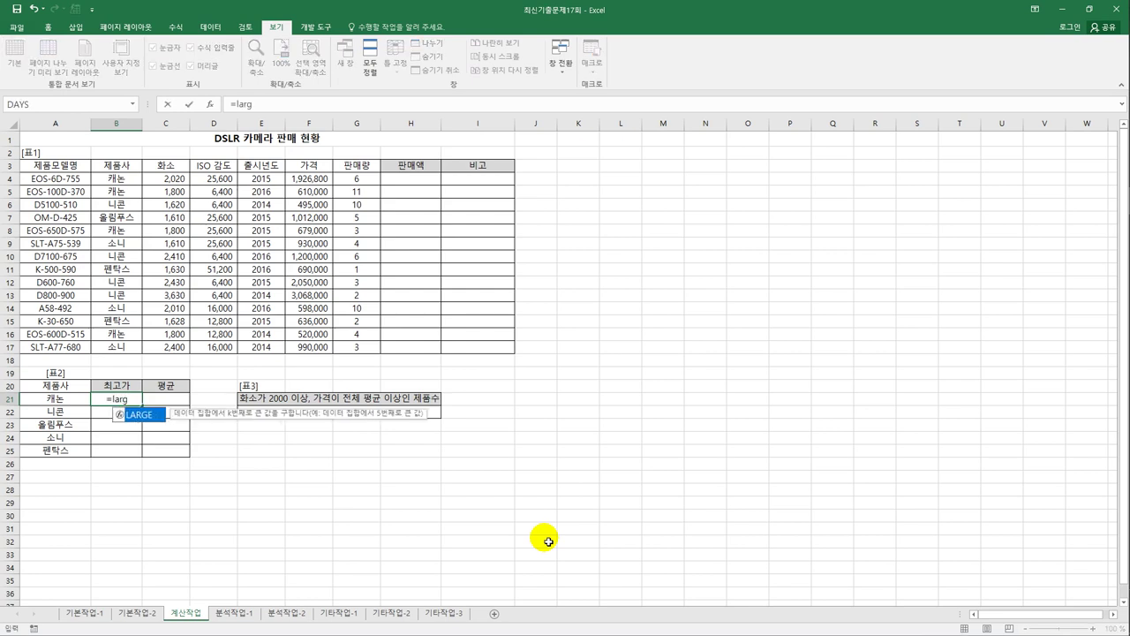
{"action": "key", "text": "Tab"}
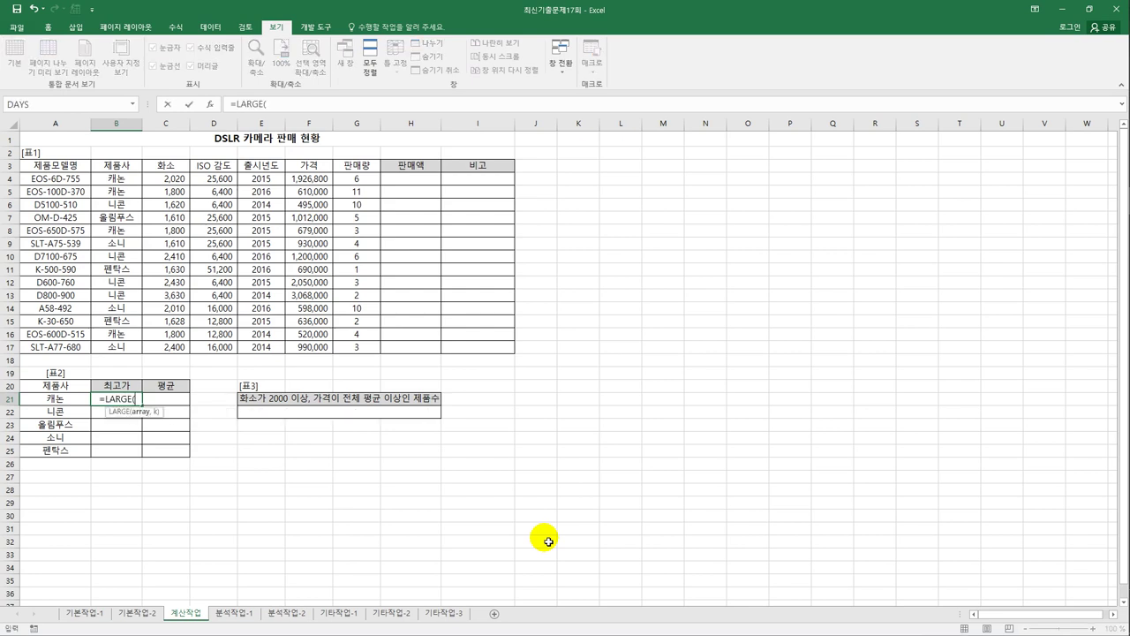
{"action": "type", "text": "if("}
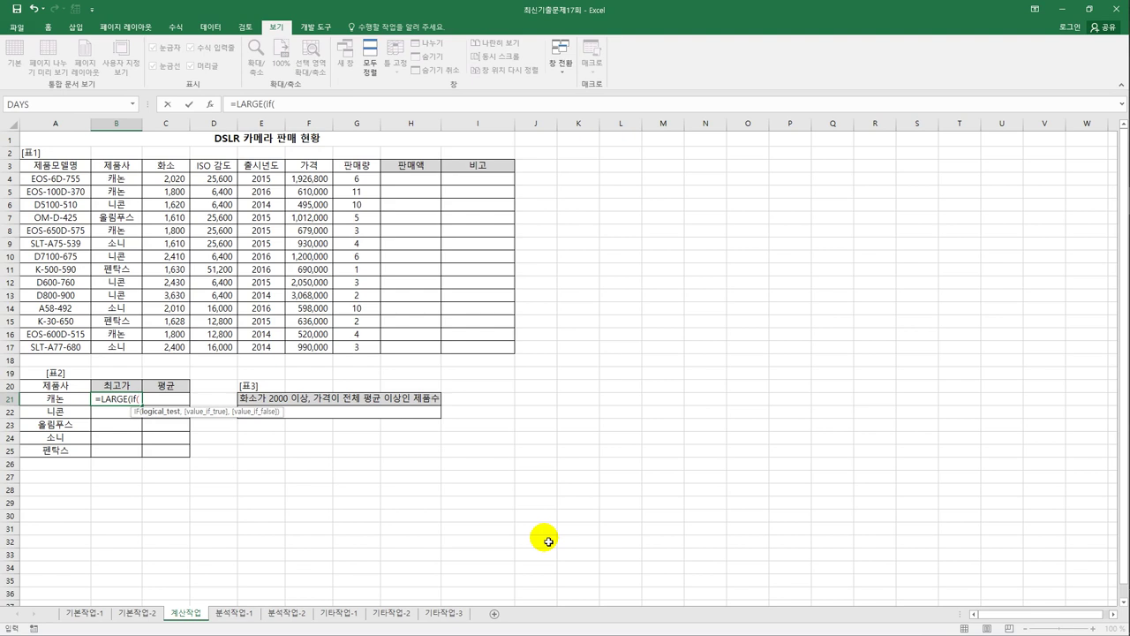
{"action": "left_click_drag", "start_coordinate": [129, 179], "coordinate": [115, 360]}
{"action": "key", "text": "F4"}
{"action": "type", "text": "="}
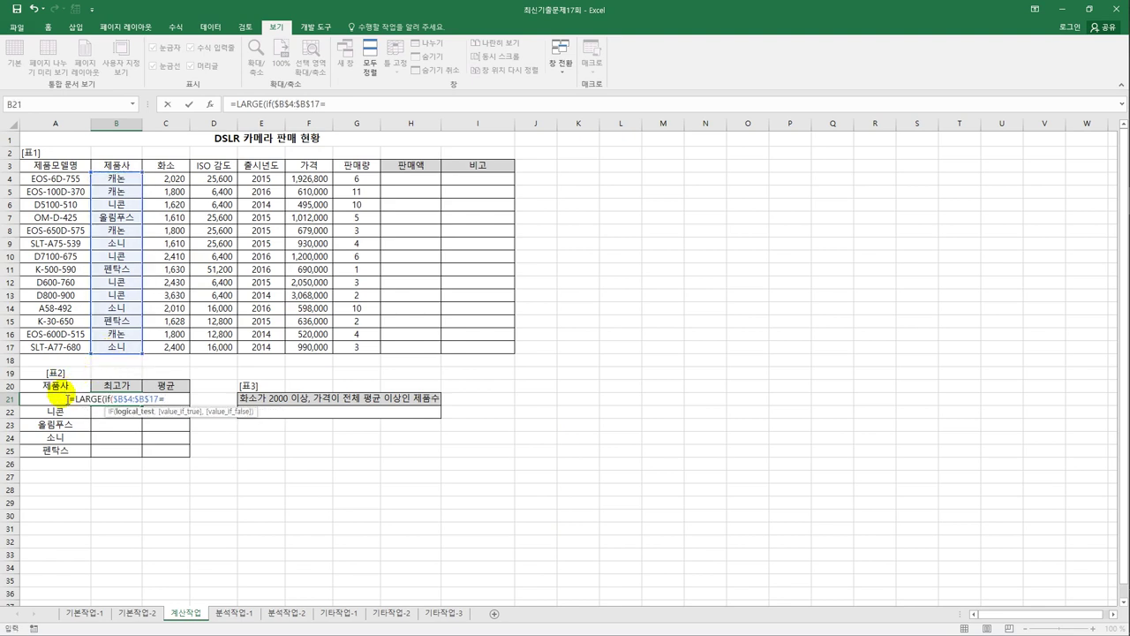
{"action": "left_click", "coordinate": [69, 399]}
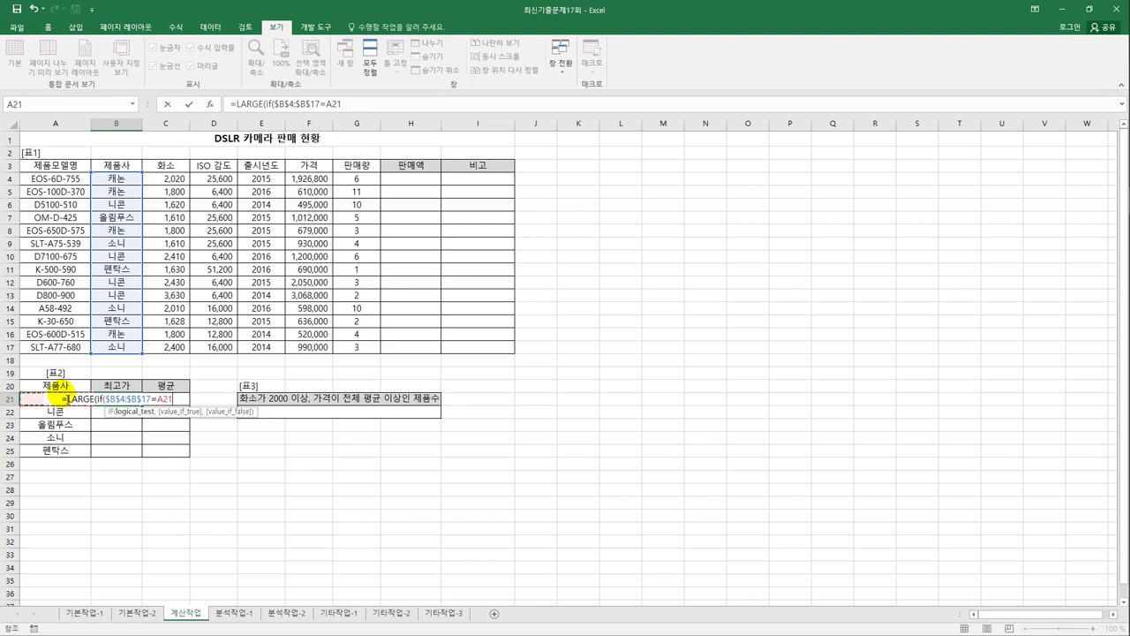
- Use the price range $F$4:$F$17 as the IF's true value in the B21 formula and close the IF
{"action": "type", "text": ","}
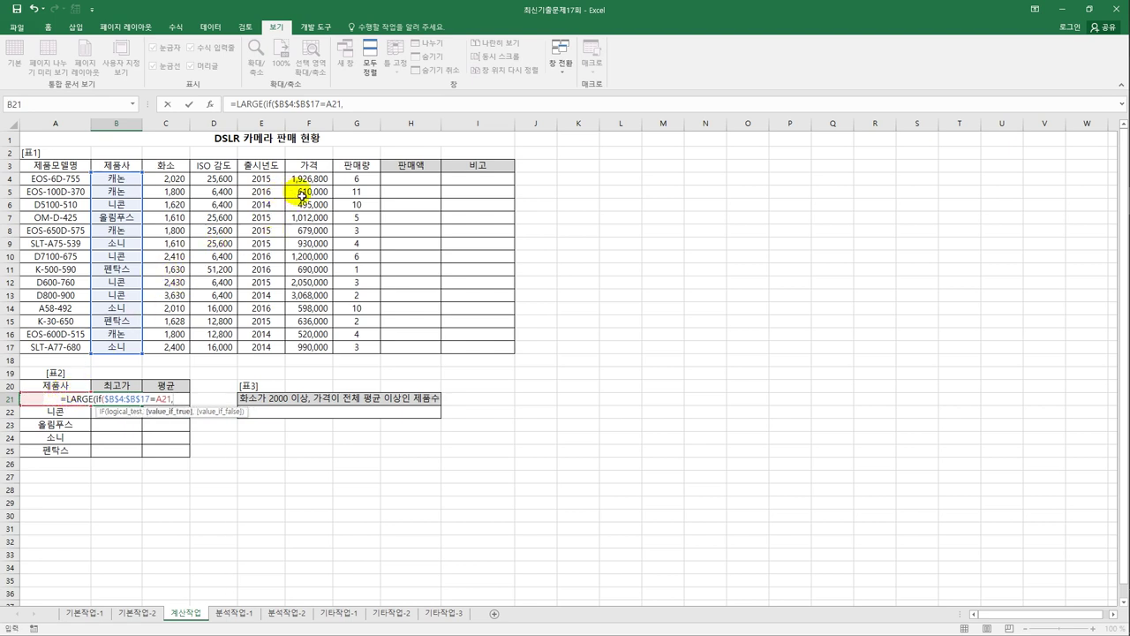
{"action": "left_click_drag", "start_coordinate": [305, 179], "coordinate": [305, 346]}
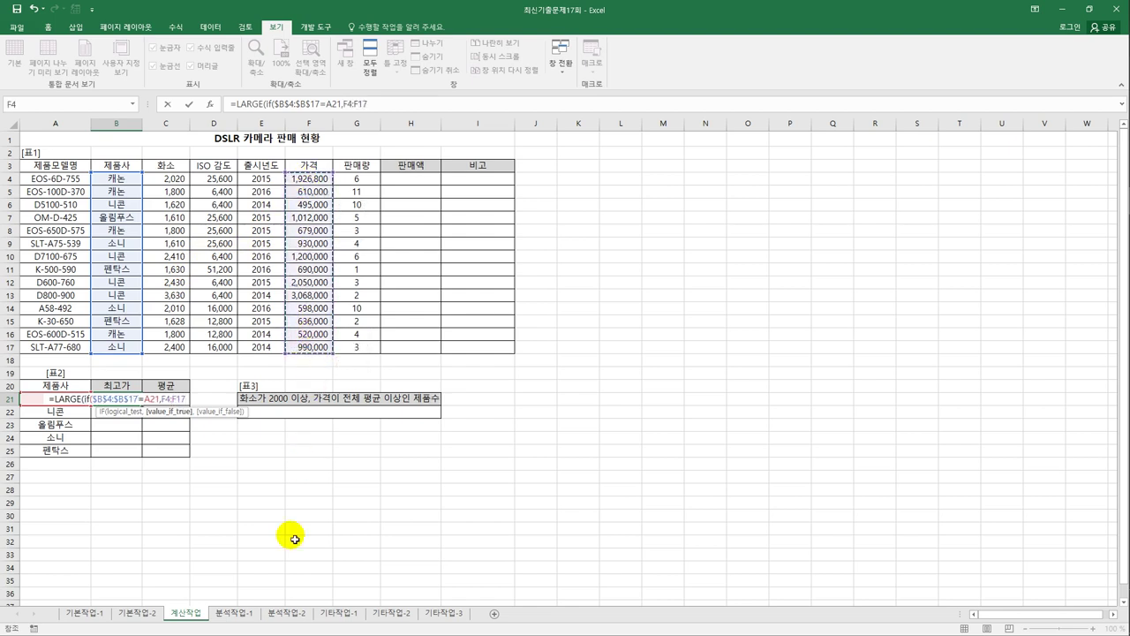
{"action": "key", "text": "F4"}
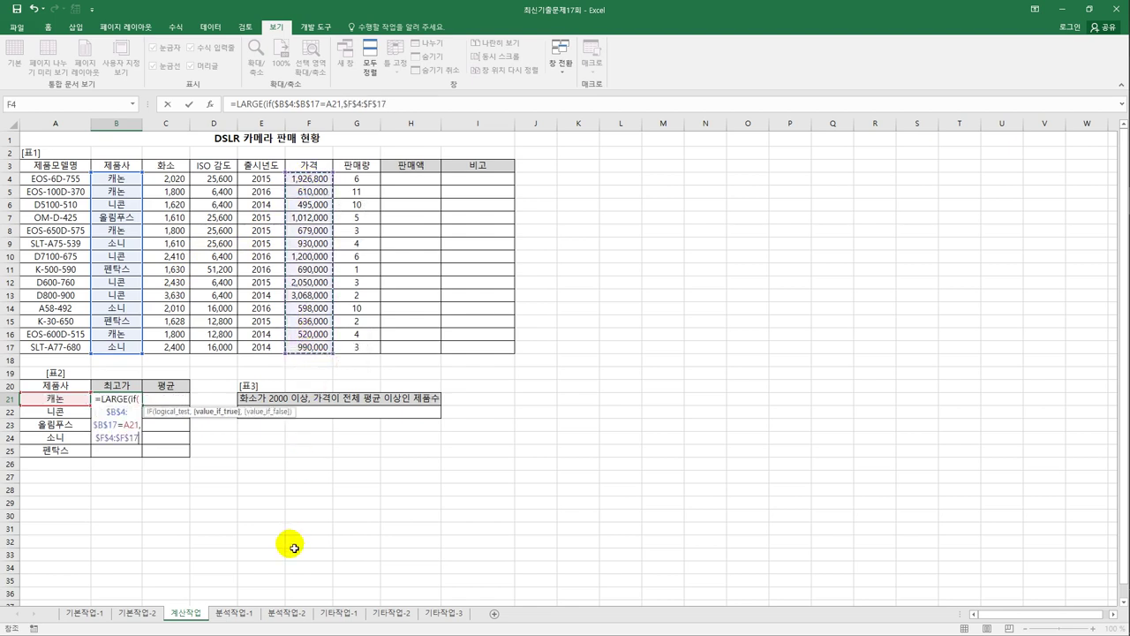
{"action": "type", "text": ")"}
{"action": "left_click", "coordinate": [291, 106]}
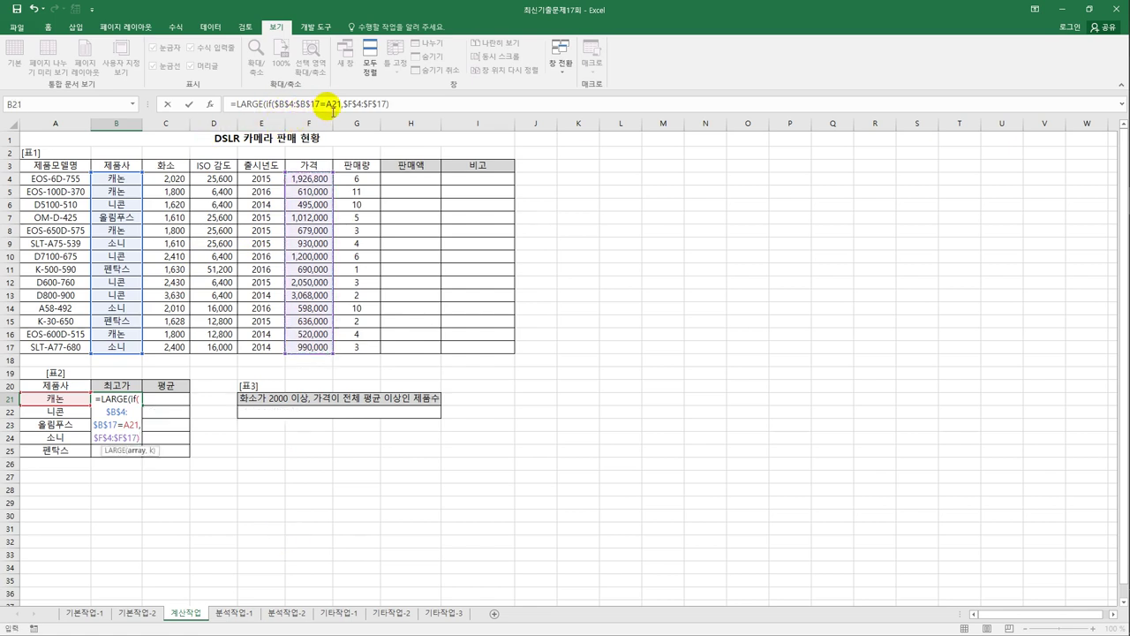
{"action": "left_click", "coordinate": [398, 107]}
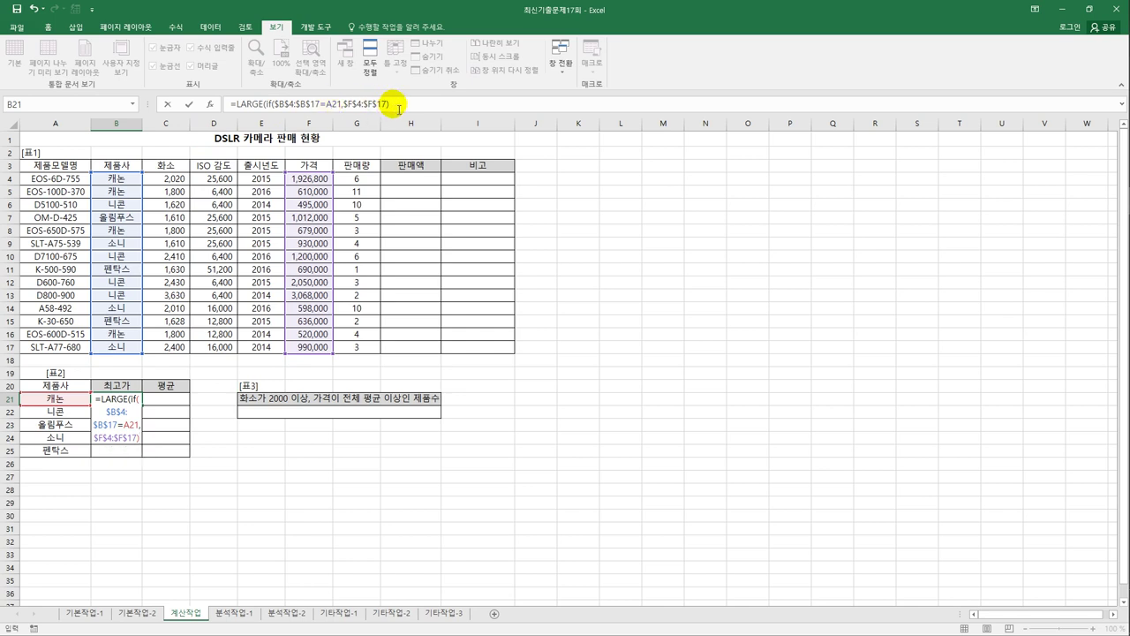
{"action": "left_click", "coordinate": [399, 107]}
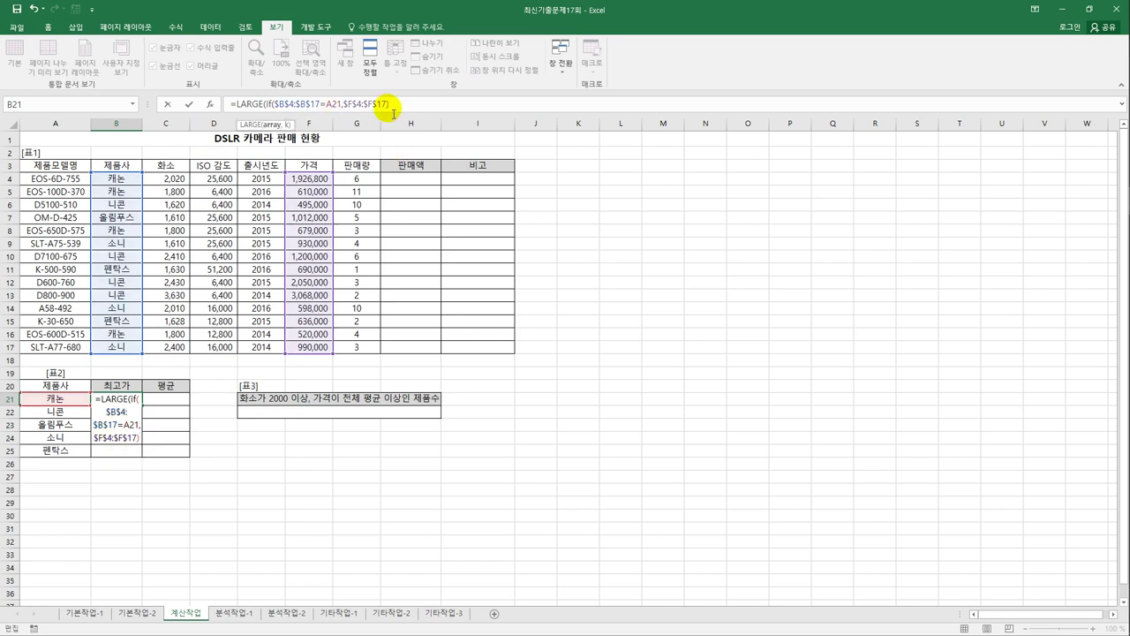
- Complete the LARGE formula in B21 with rank 1 as an array formula and fill it down through B25
{"action": "type", "text": ",1"}
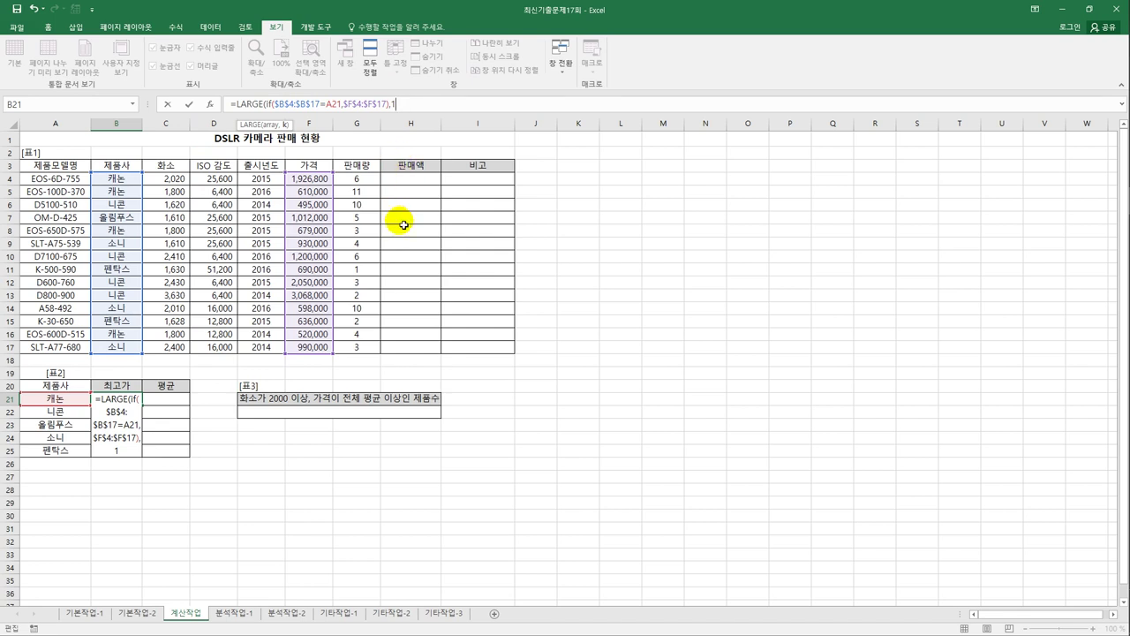
{"action": "type", "text": ")"}
{"action": "key", "text": "ctrl+shift+Return"}
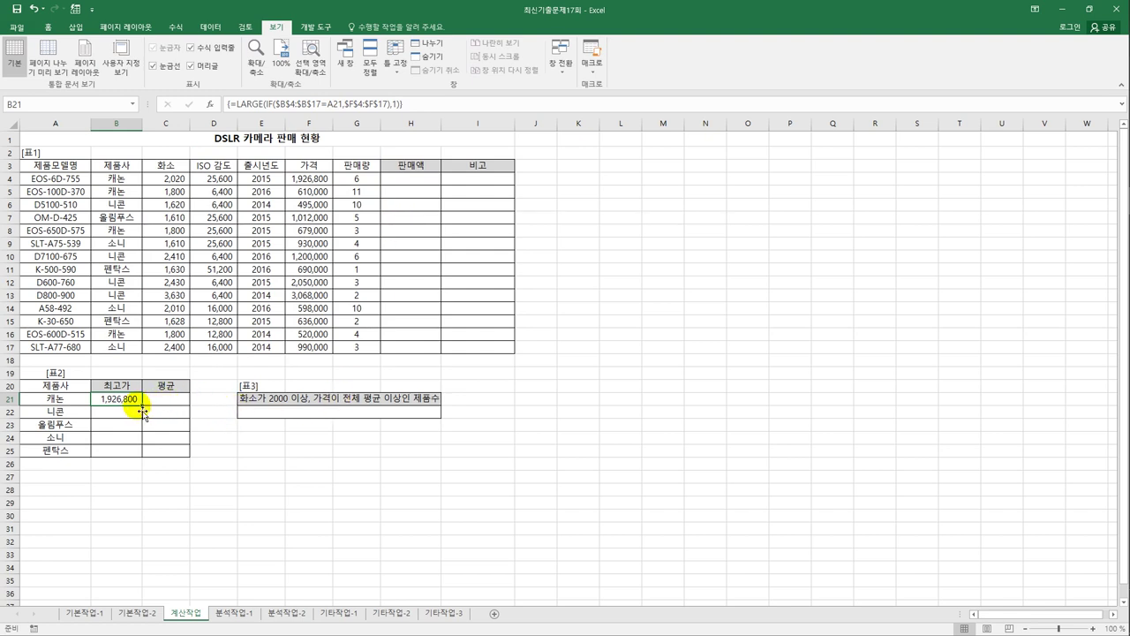
{"action": "left_click_drag", "start_coordinate": [142, 405], "coordinate": [144, 456]}
- Begin the 평균 formula in C21 with AVERAGE and a nested IF whose first condition is ($B$4:$B$17=A21)
{"action": "left_click", "coordinate": [180, 401]}
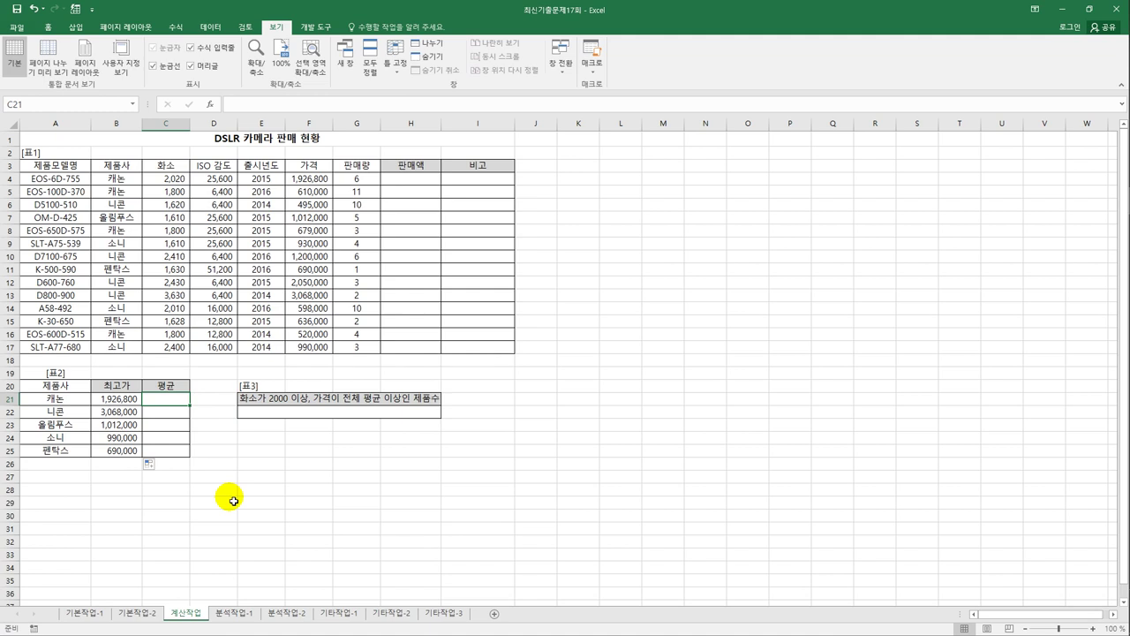
{"action": "type", "text": "=av"}
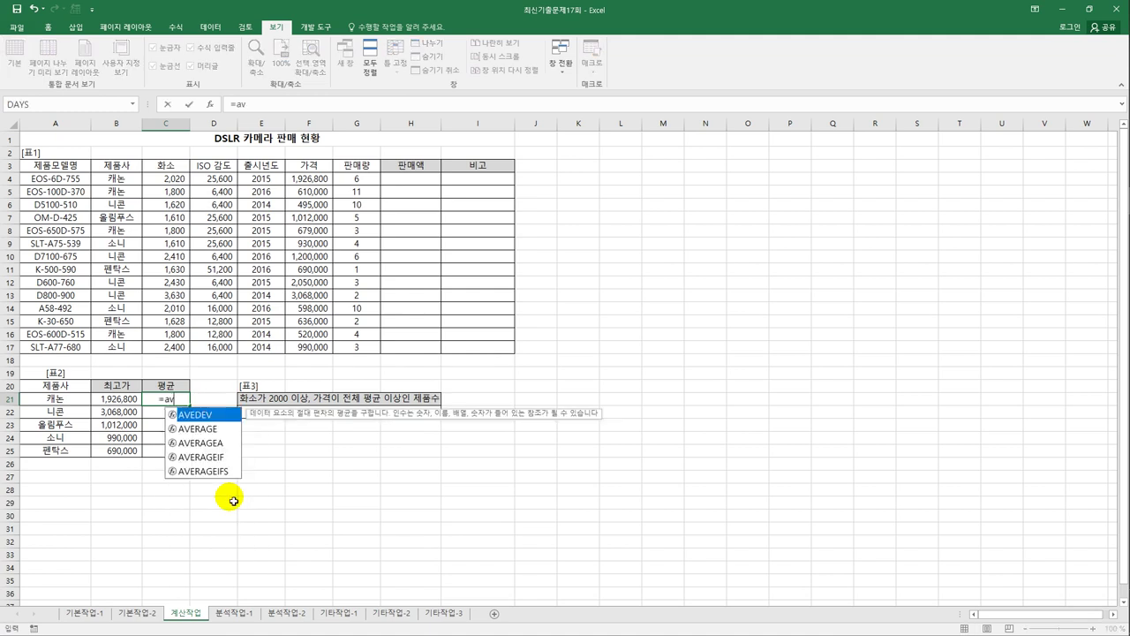
{"action": "type", "text": "er"}
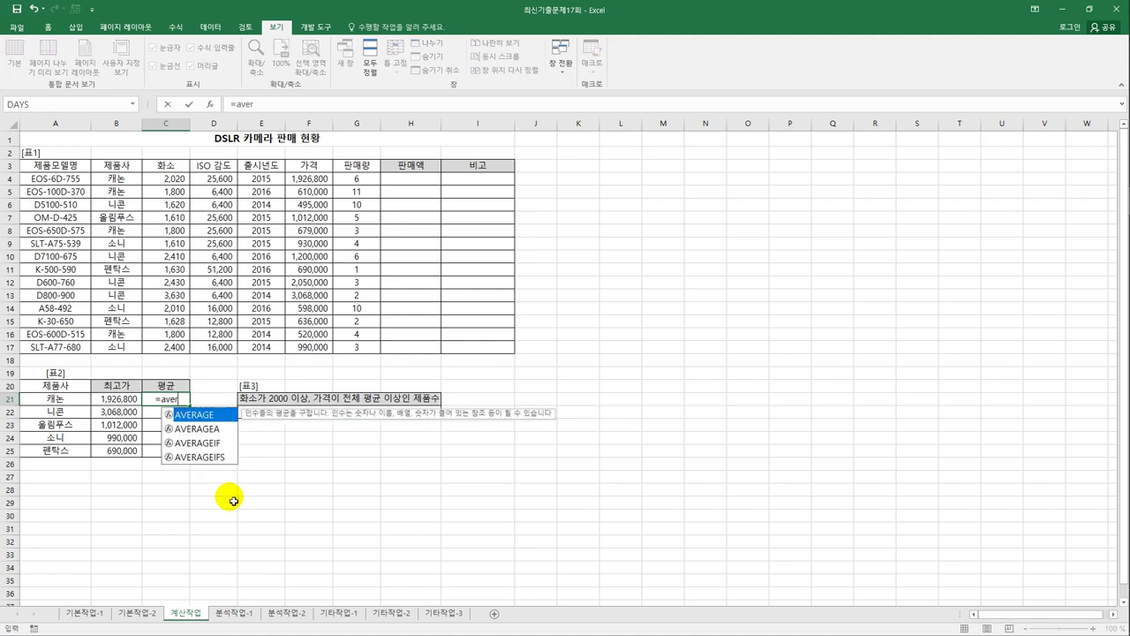
{"action": "key", "text": "Tab"}
{"action": "type", "text": "if("}
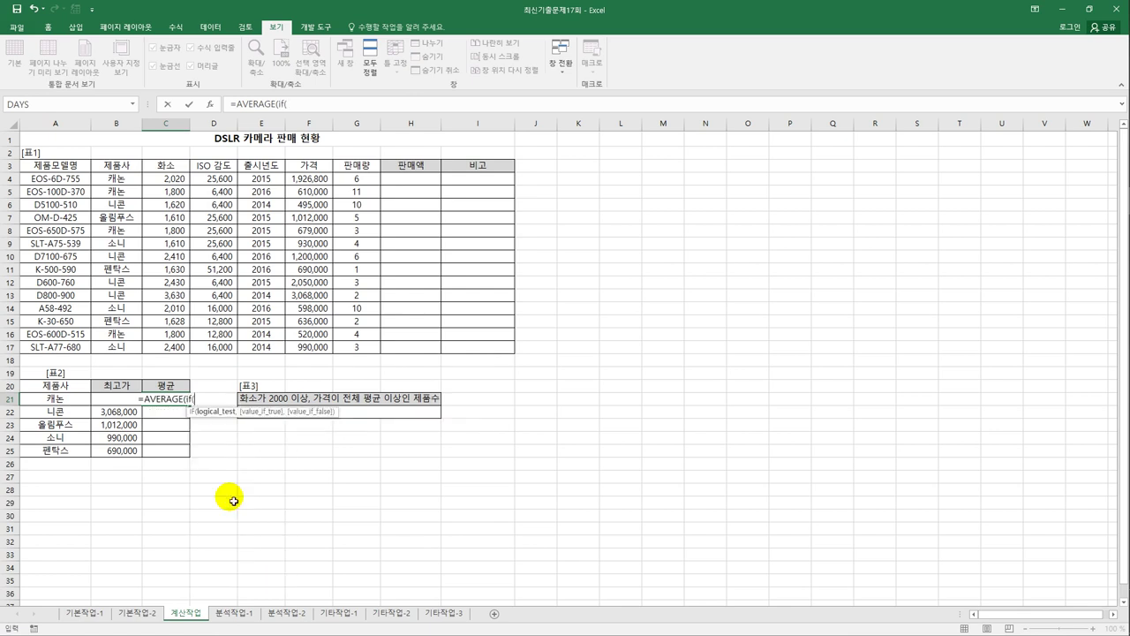
{"action": "type", "text": "("}
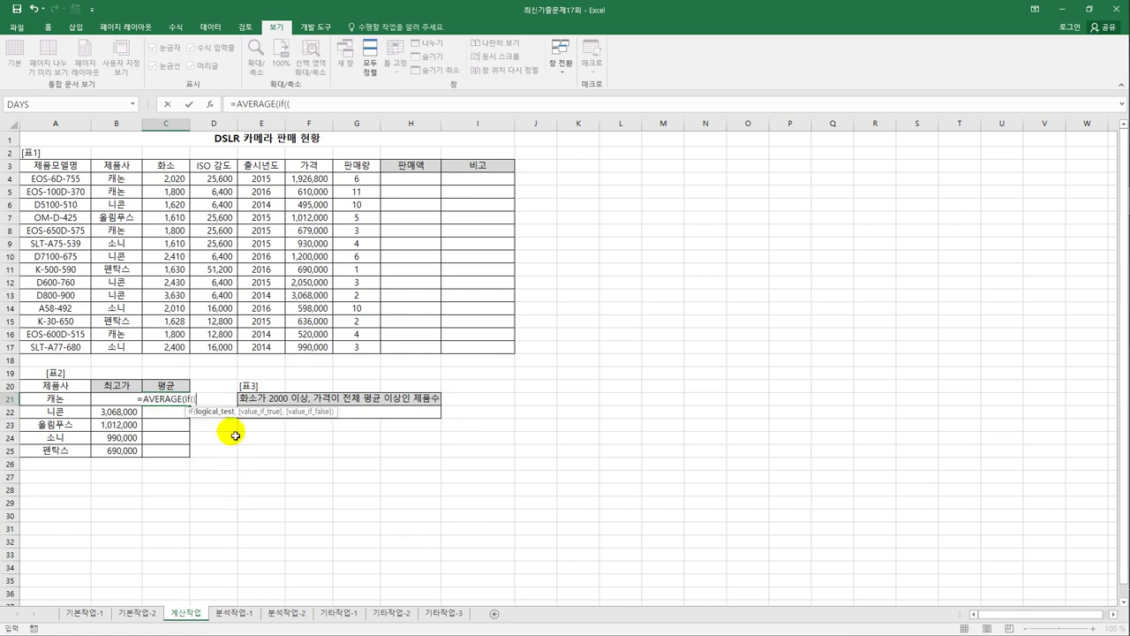
{"action": "left_click_drag", "start_coordinate": [110, 180], "coordinate": [118, 350]}
{"action": "key", "text": "F4"}
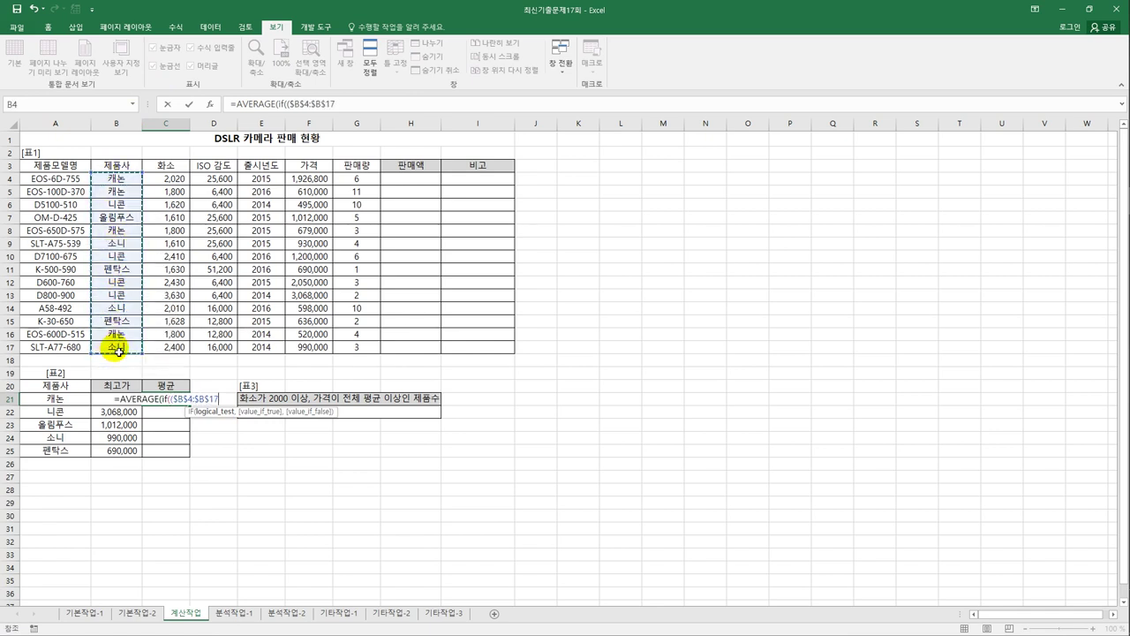
{"action": "type", "text": "="}
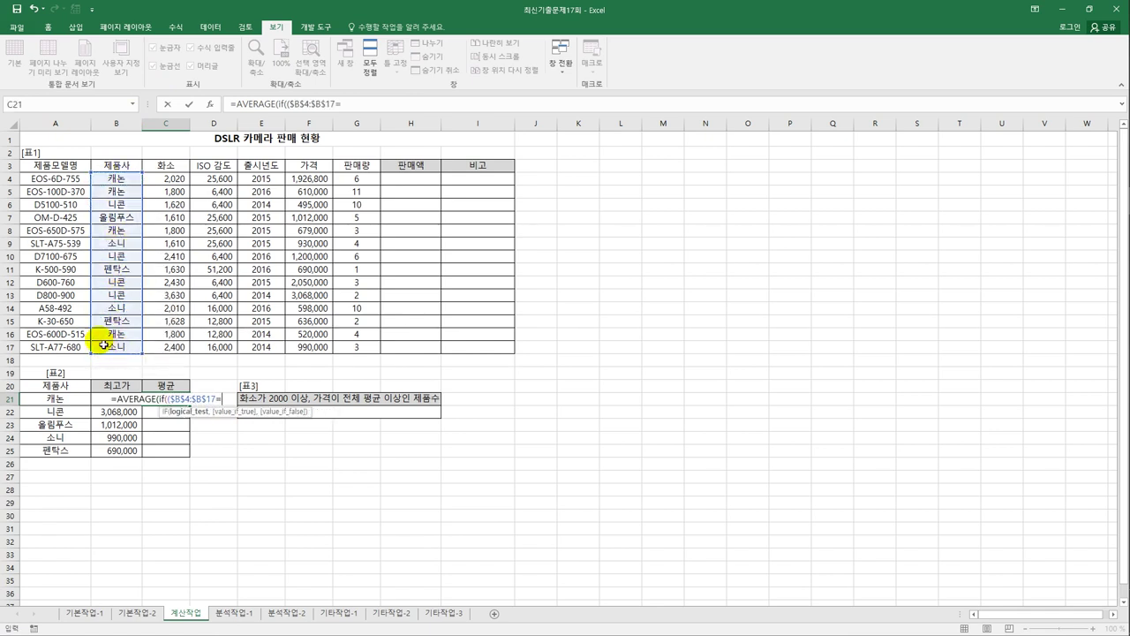
{"action": "left_click", "coordinate": [80, 402]}
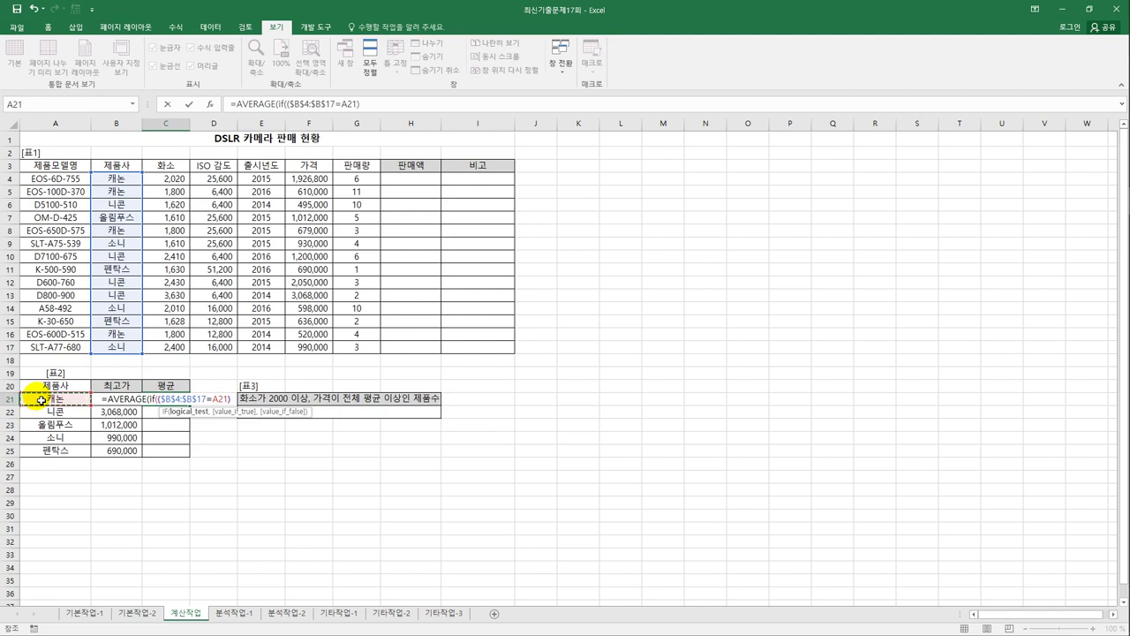
{"action": "type", "text": ")"}
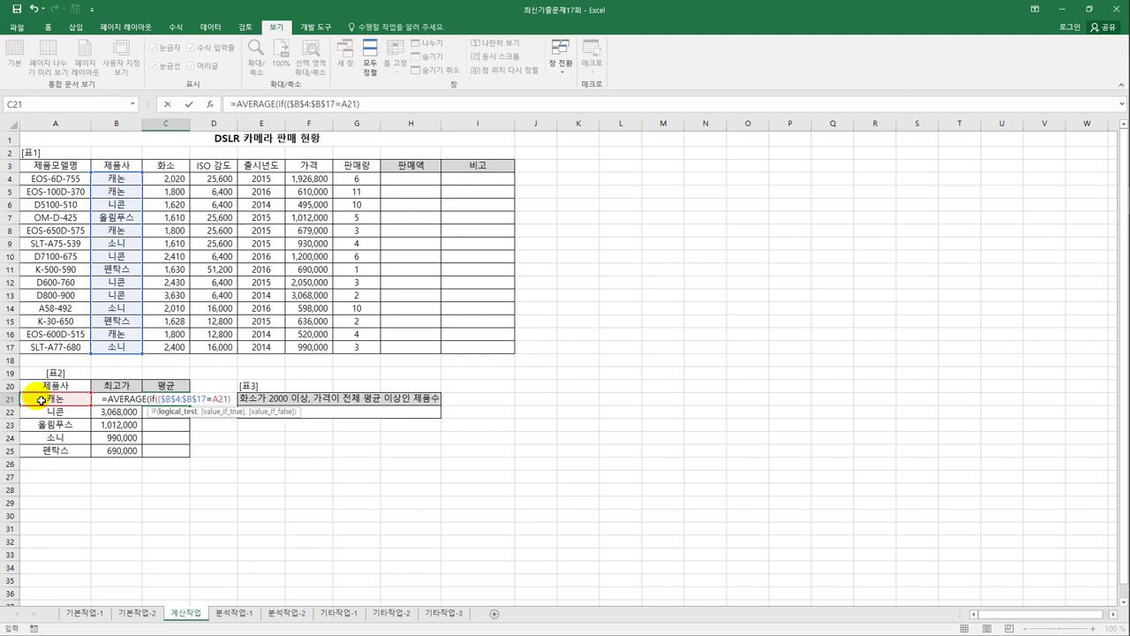
- Multiply the IF test in C21 by a second condition, ($F$4:$F$17>500000)
{"action": "type", "text": "*"}
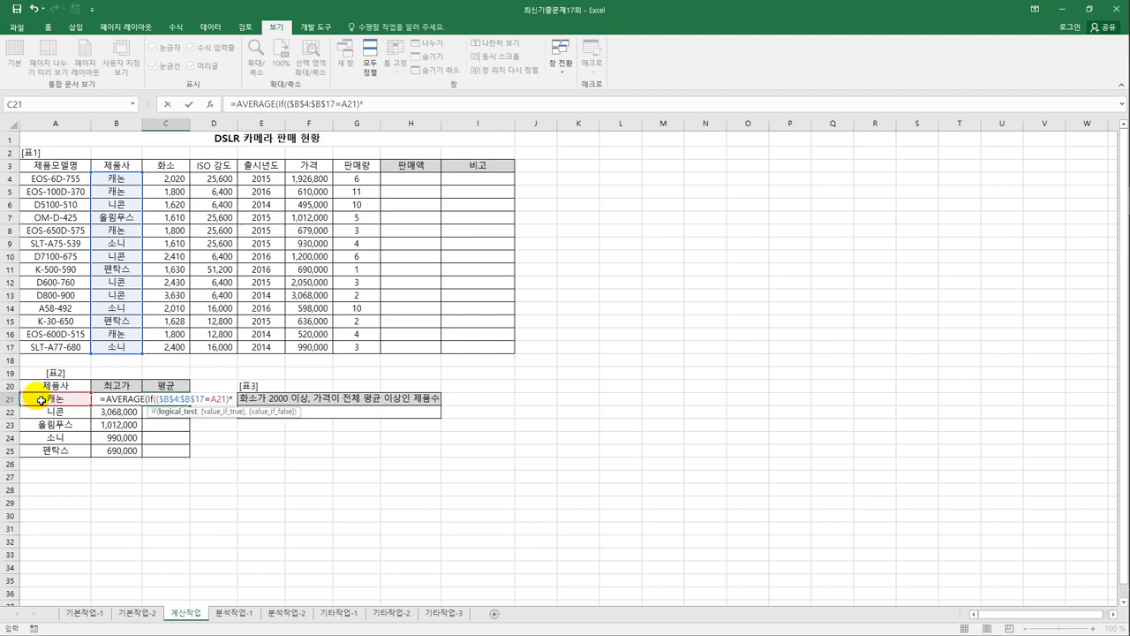
{"action": "type", "text": "("}
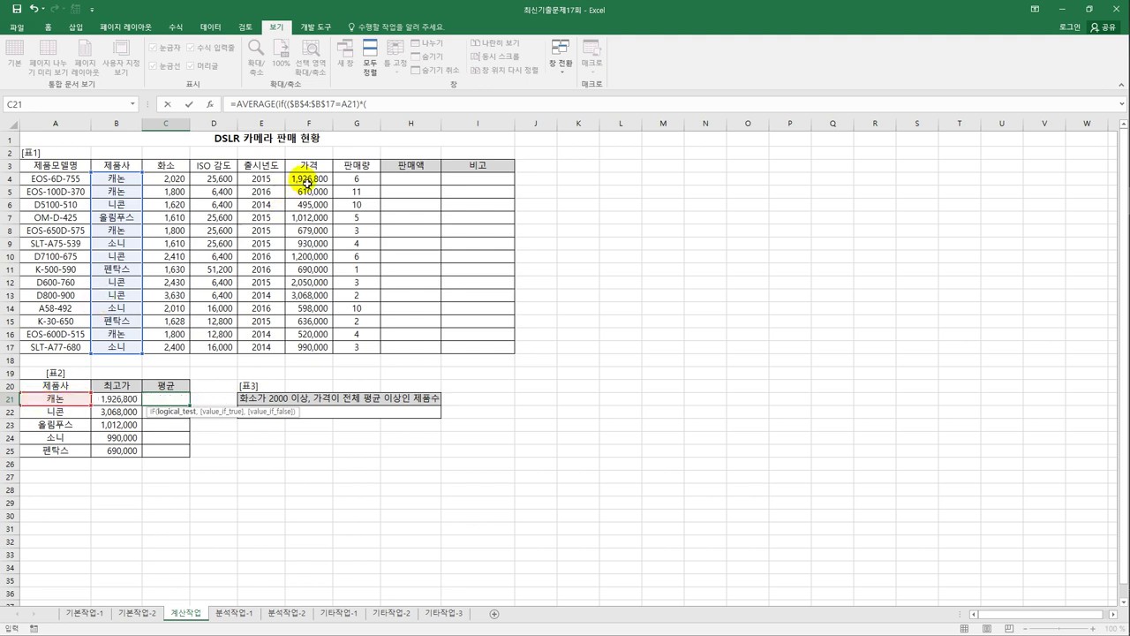
{"action": "left_click_drag", "start_coordinate": [308, 182], "coordinate": [314, 353]}
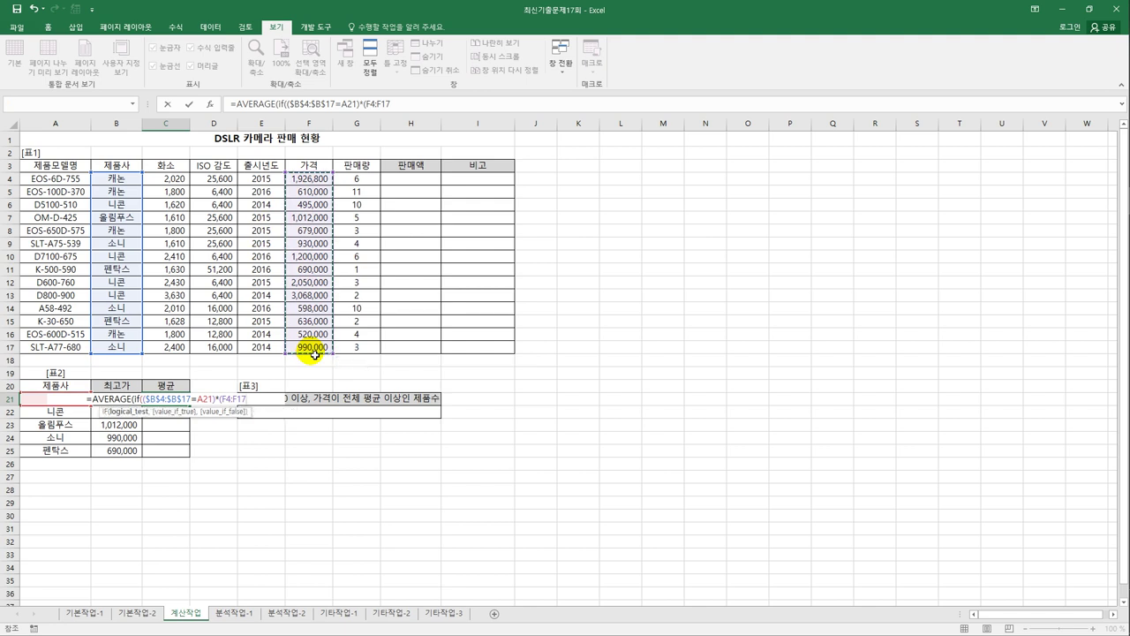
{"action": "key", "text": "F4"}
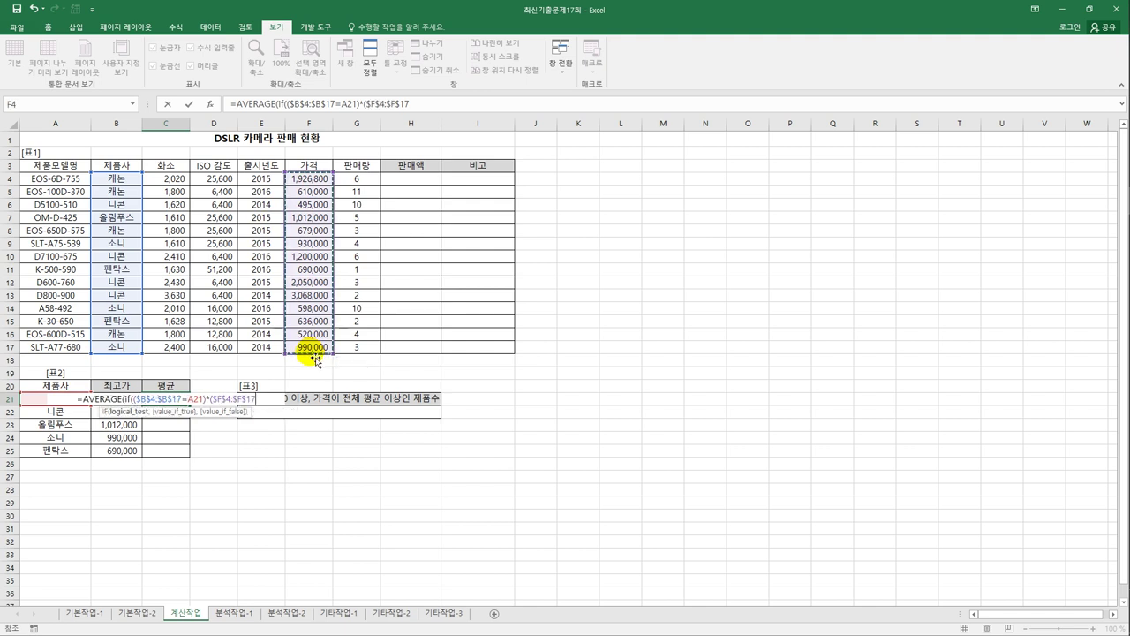
{"action": "type", "text": ">"}
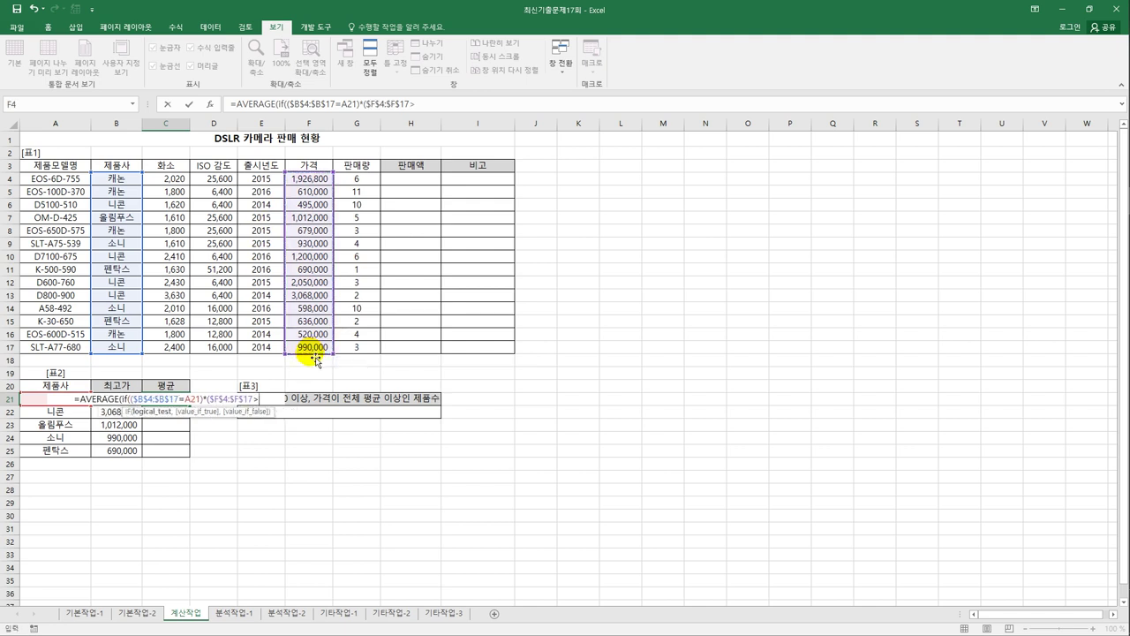
{"action": "type", "text": "50"}
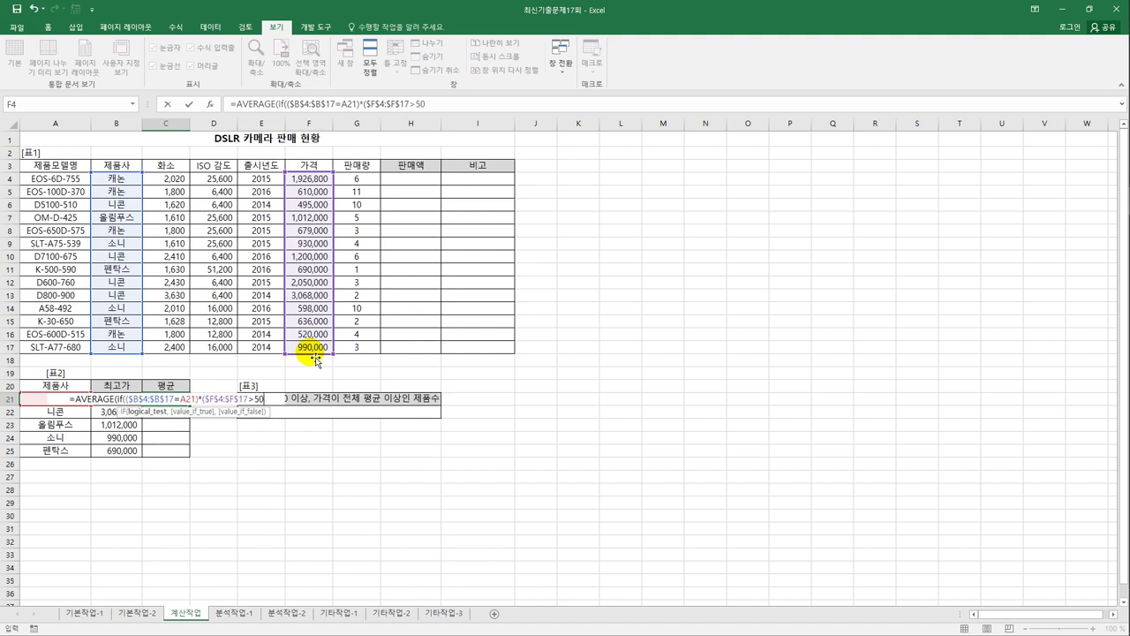
{"action": "type", "text": "0000"}
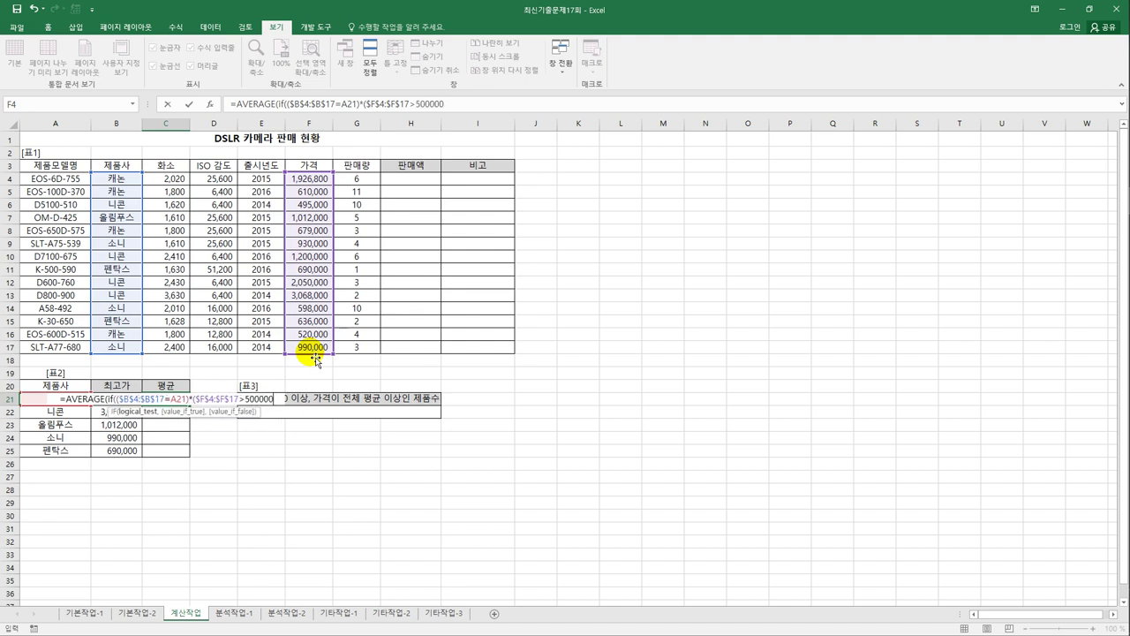
{"action": "type", "text": ")"}
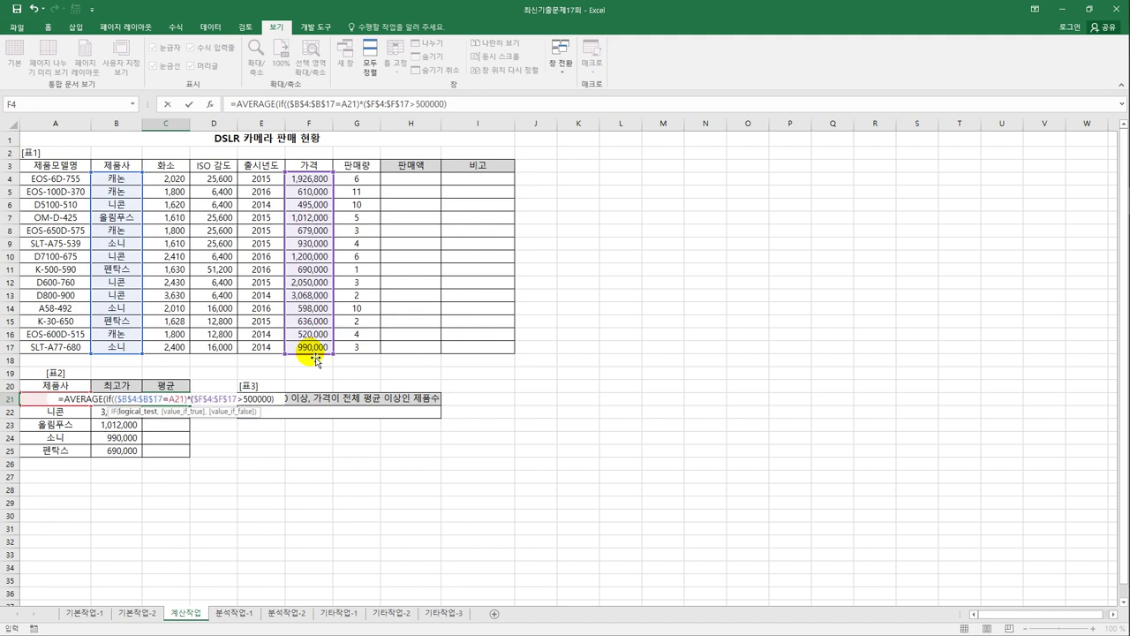
- Multiply the IF test in C21 by a third condition, ($F$4:$F$17<=2000000), and move on to the true value
{"action": "type", "text": "*"}
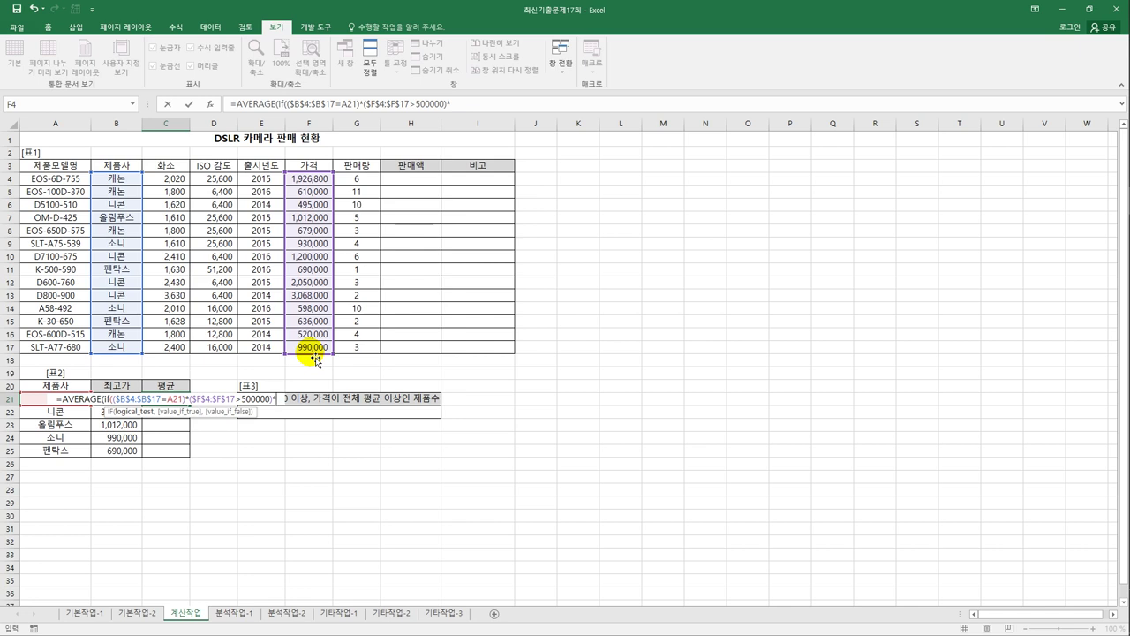
{"action": "type", "text": "("}
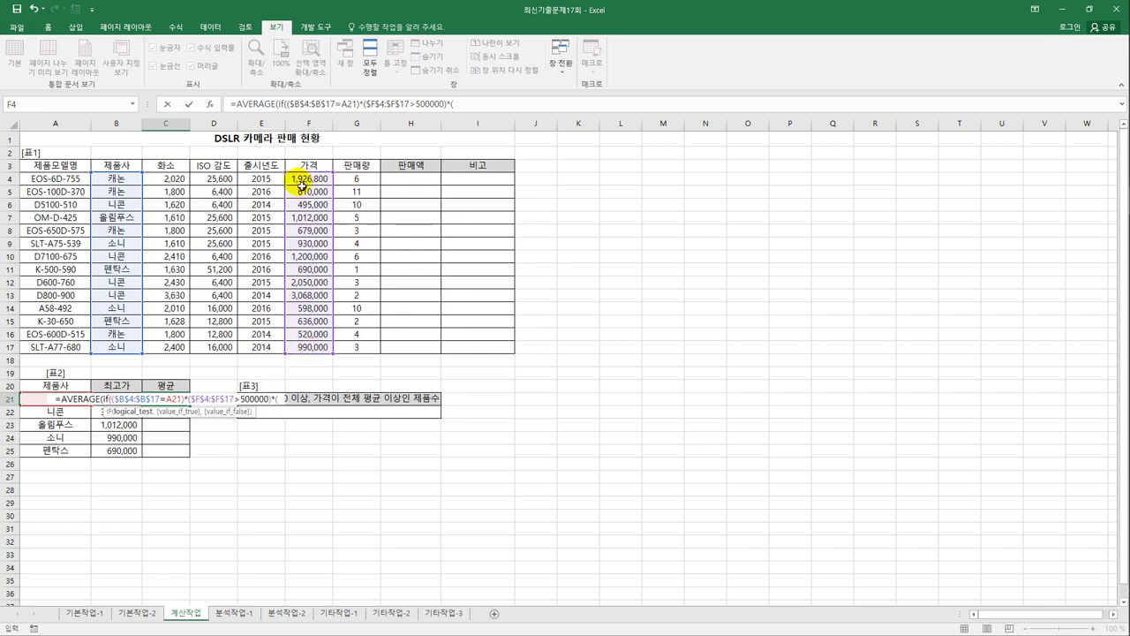
{"action": "left_click_drag", "start_coordinate": [301, 183], "coordinate": [317, 352]}
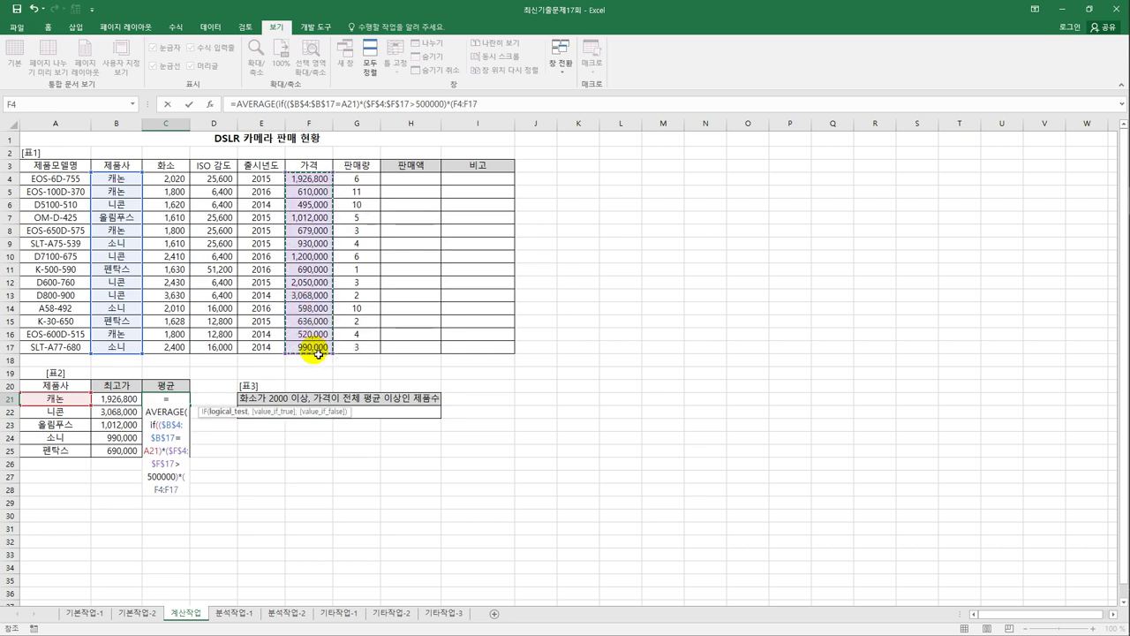
{"action": "key", "text": "F4"}
{"action": "left_click", "coordinate": [509, 106]}
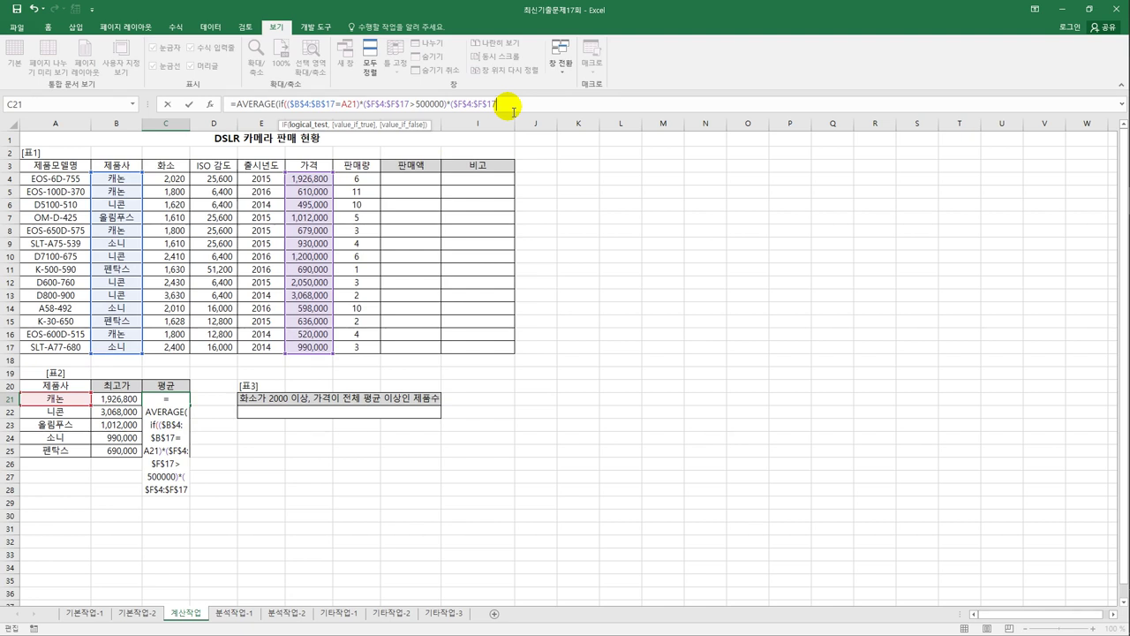
{"action": "type", "text": "<=20"}
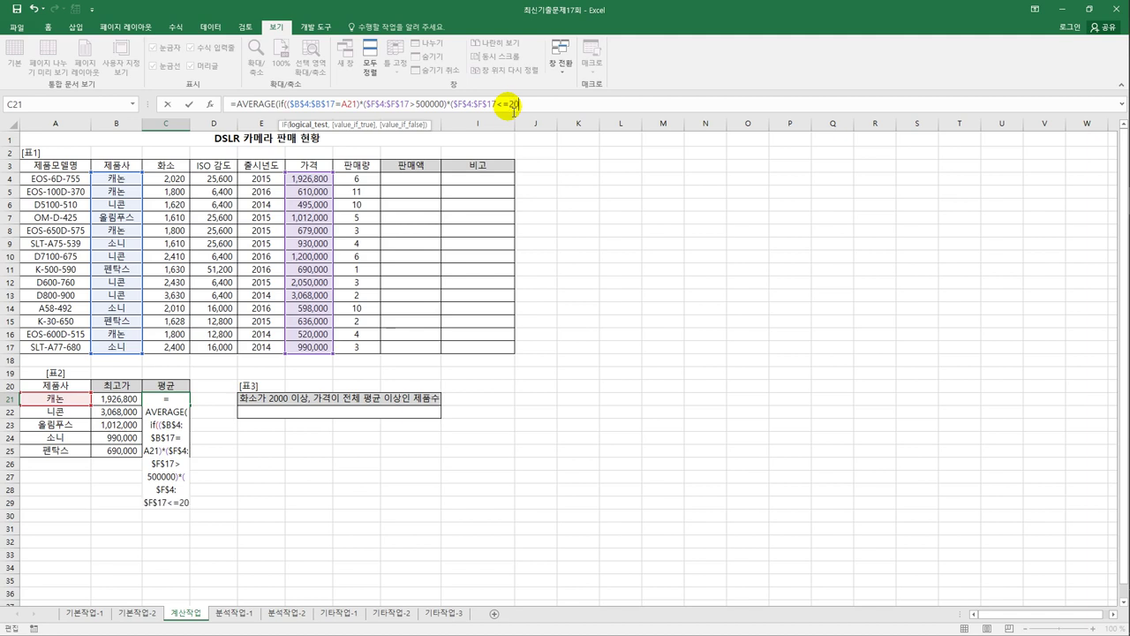
{"action": "type", "text": "00000"}
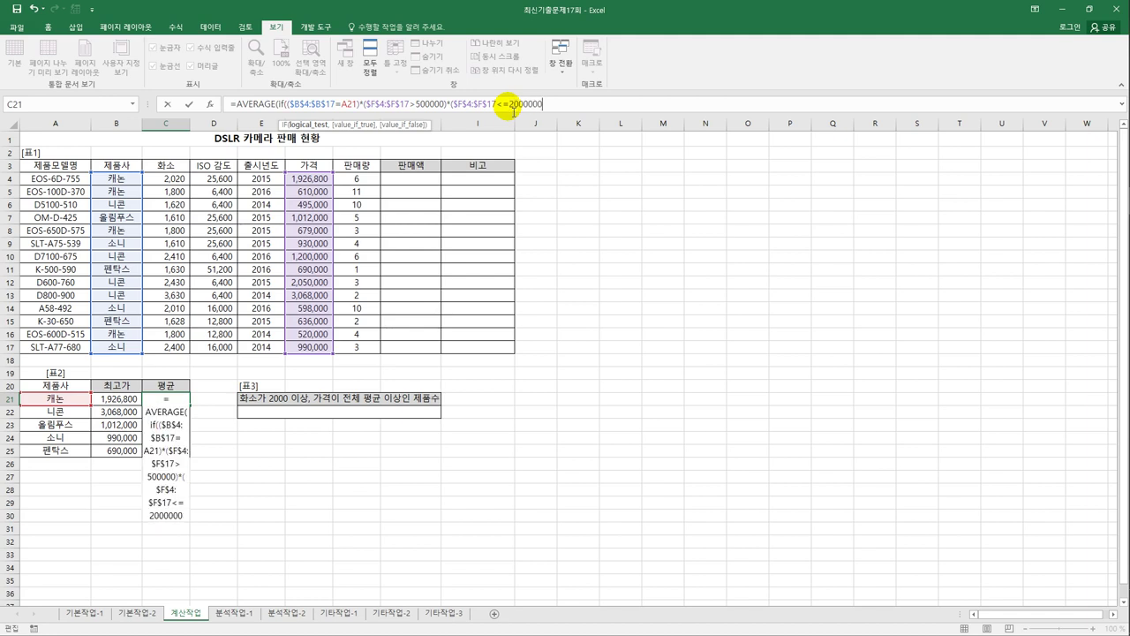
{"action": "type", "text": "),"}
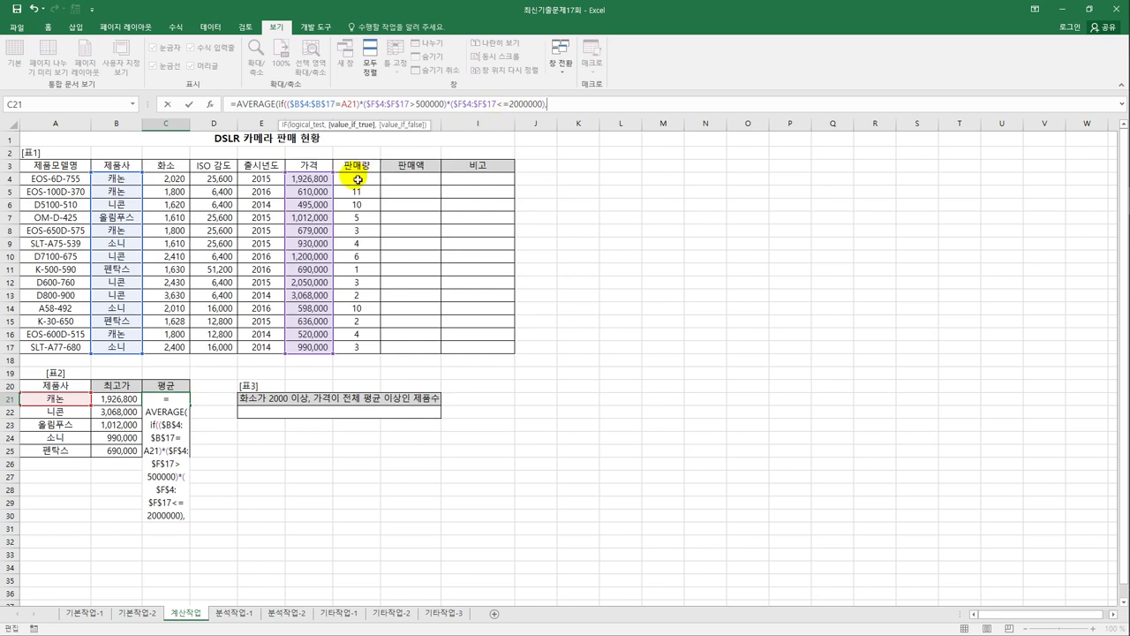
- Use $F$4:$F$17 as the IF's true value, enter C21 as an array formula and fill it down through C25
{"action": "left_click_drag", "start_coordinate": [308, 180], "coordinate": [304, 347]}
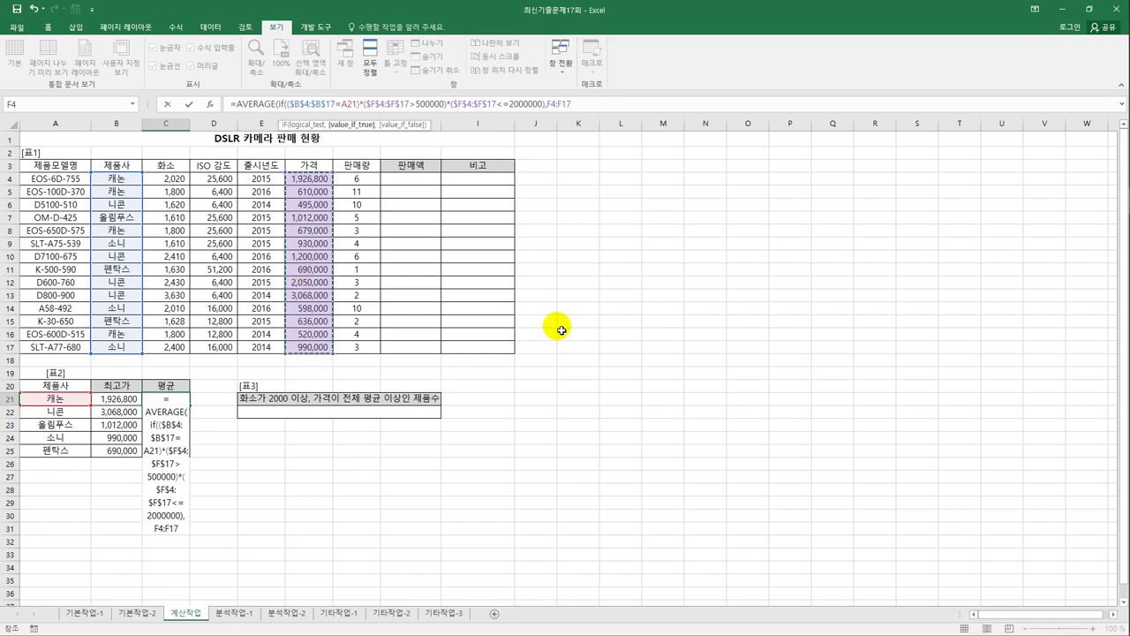
{"action": "key", "text": "F4"}
{"action": "type", "text": "))"}
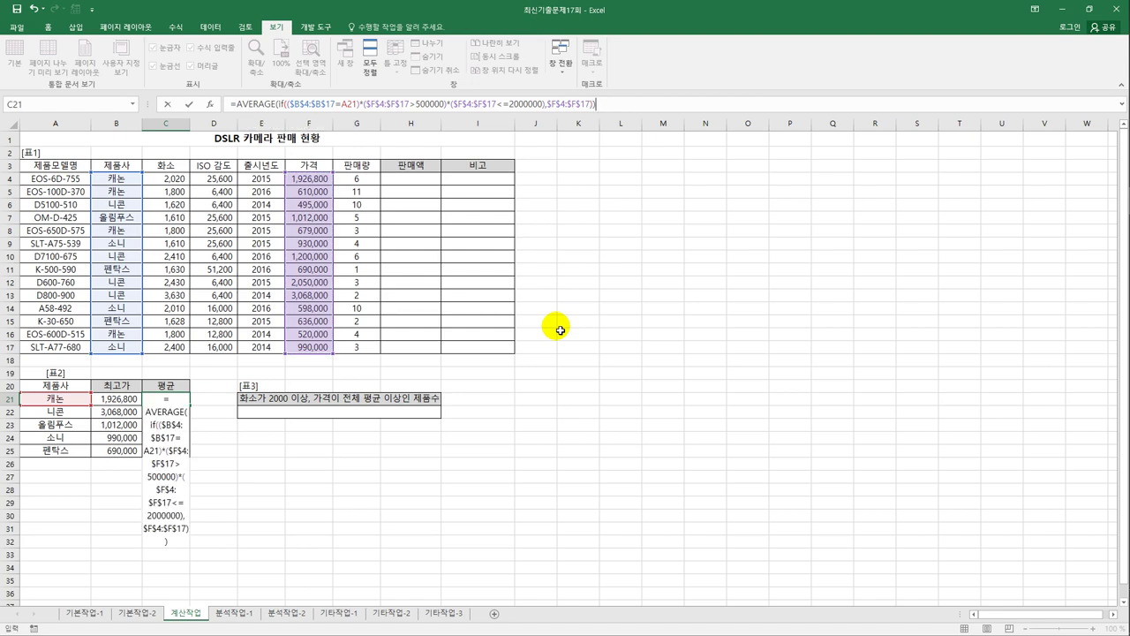
{"action": "key", "text": "ctrl+shift+Return"}
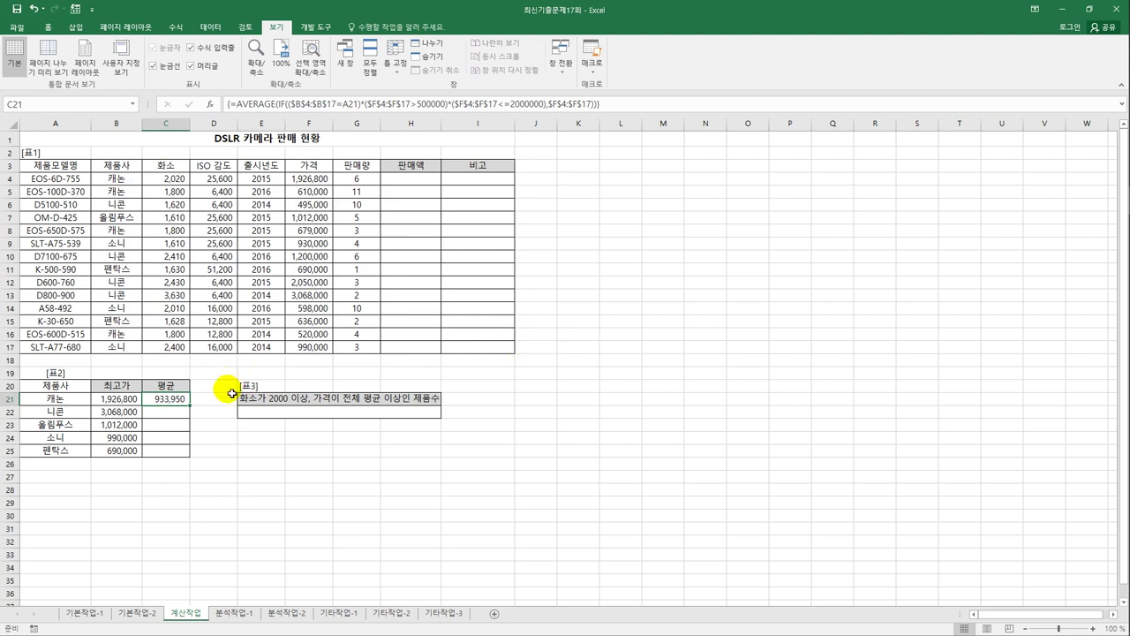
{"action": "left_click_drag", "start_coordinate": [191, 405], "coordinate": [195, 463]}
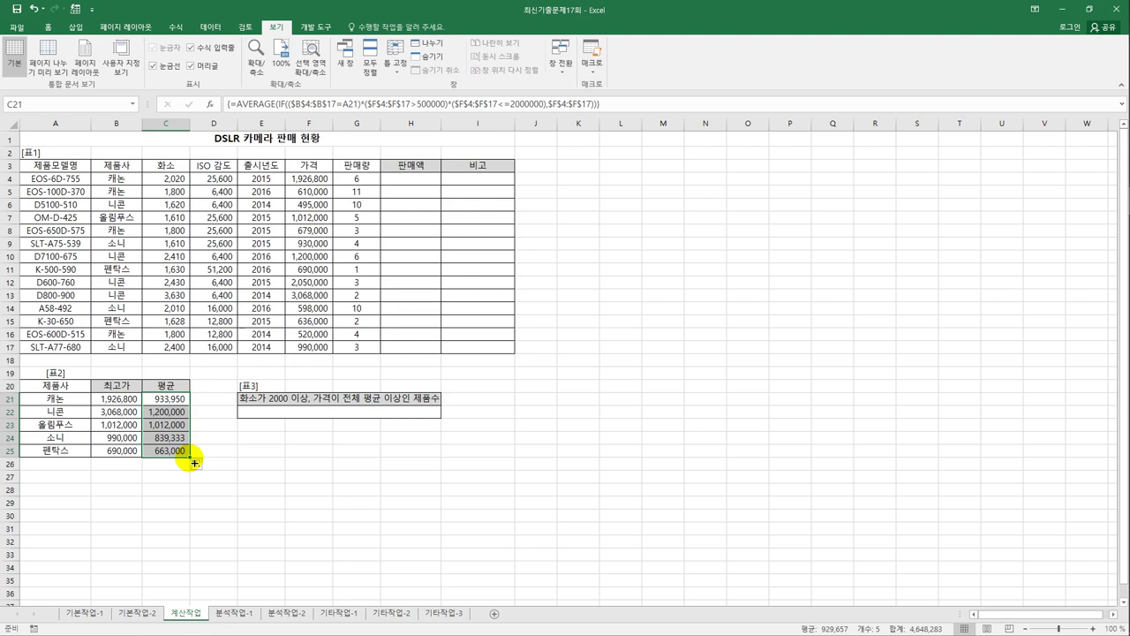
- Select cell H4, switch to the Visual Basic editor and insert a new module
{"action": "left_click", "coordinate": [402, 182]}
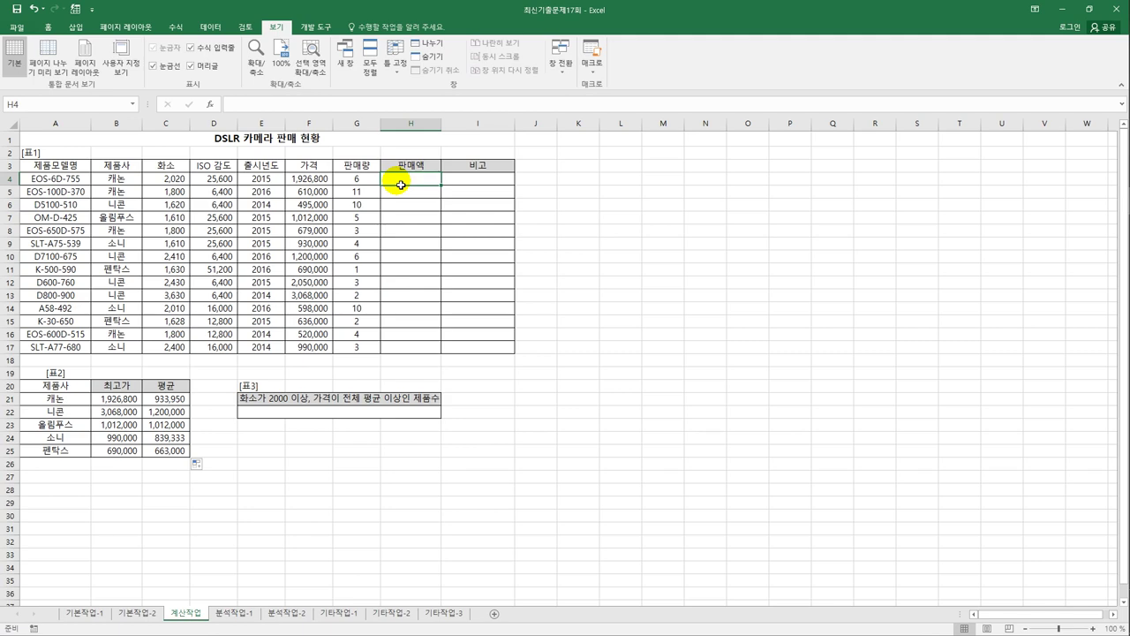
{"action": "left_click", "coordinate": [315, 27]}
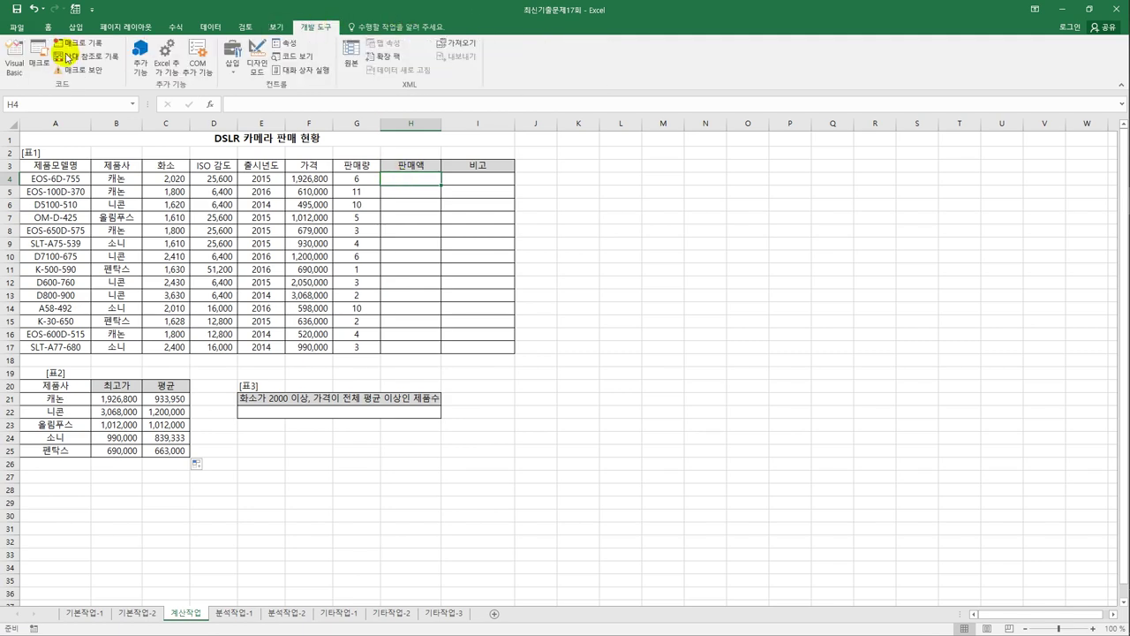
{"action": "left_click", "coordinate": [14, 60]}
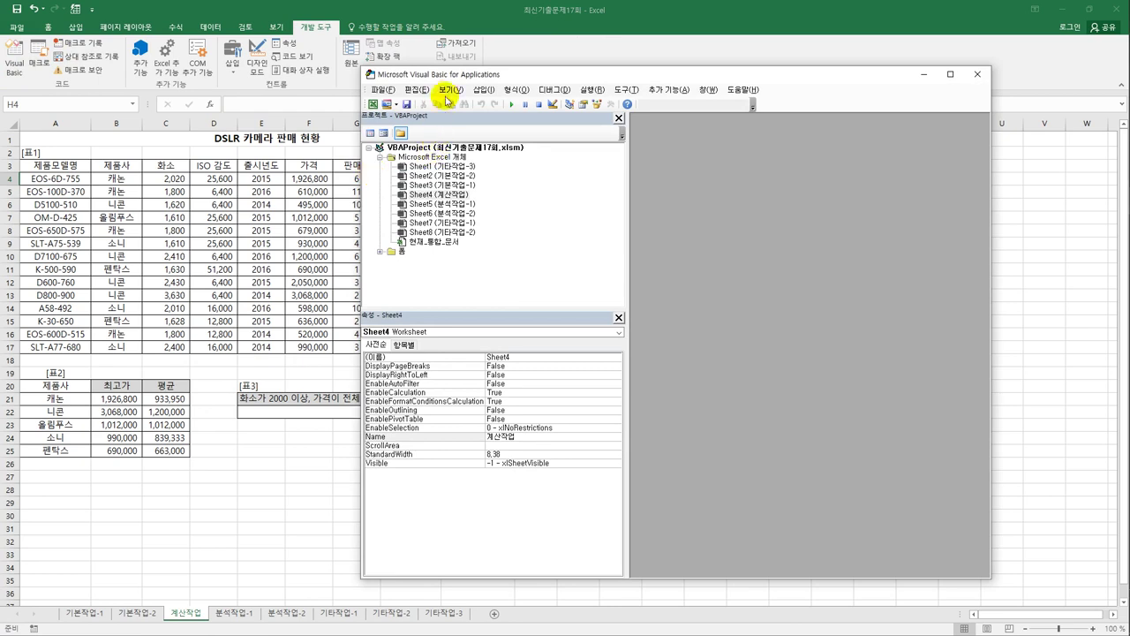
{"action": "left_click", "coordinate": [483, 89]}
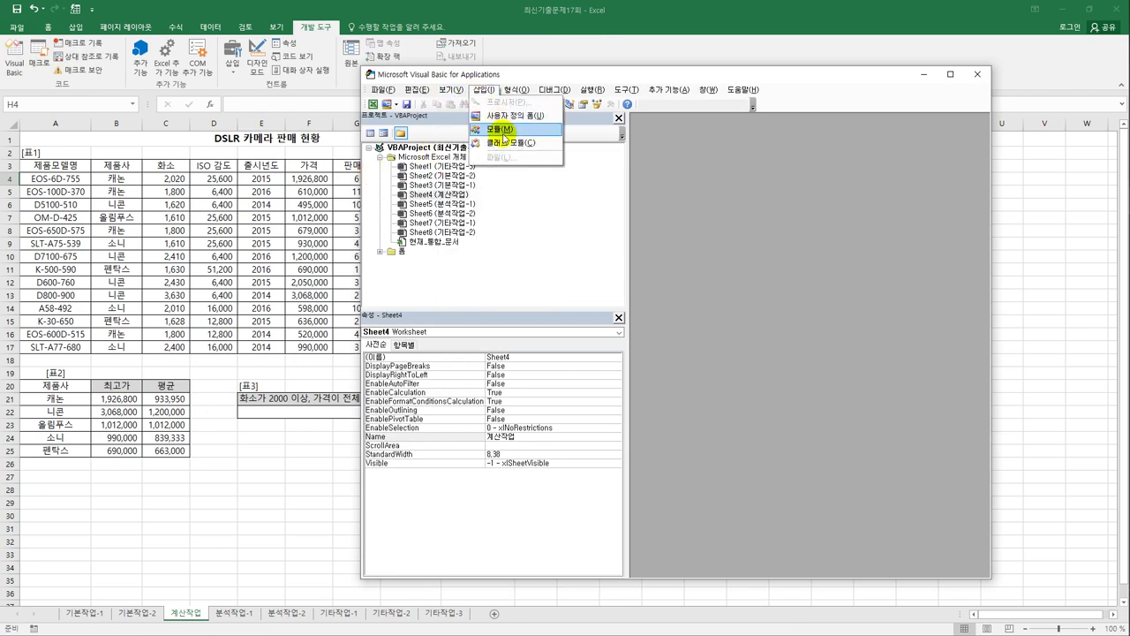
{"action": "left_click", "coordinate": [499, 129]}
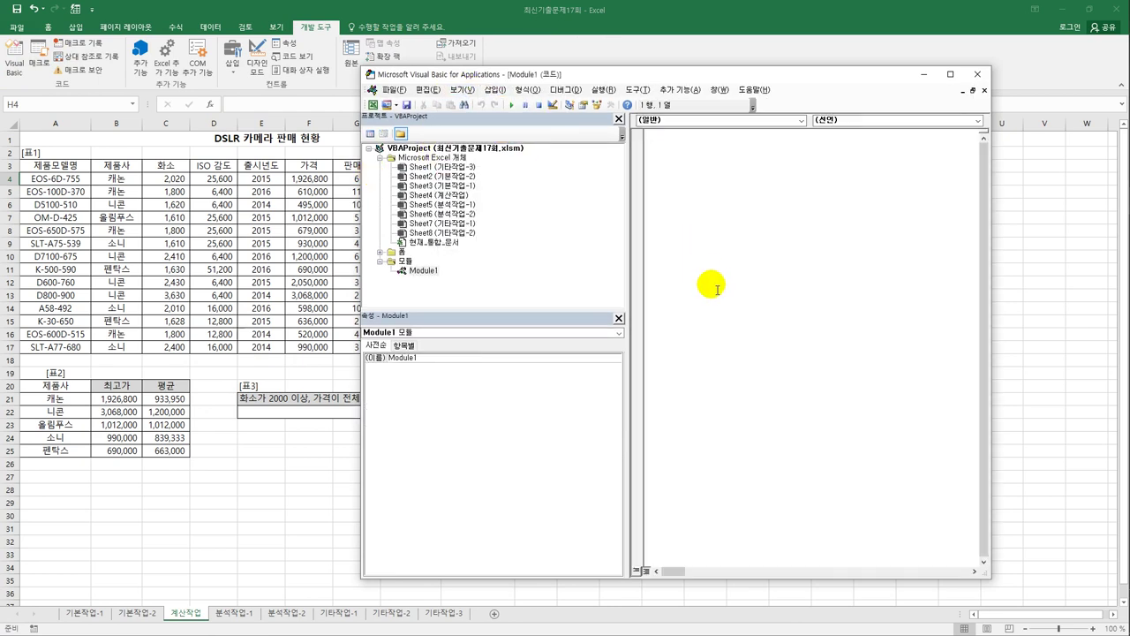
- Declare the public function fn판매액(판매량, 가격) and start its body with If 판매량 >= 5 Then
{"action": "type", "text": "p"}
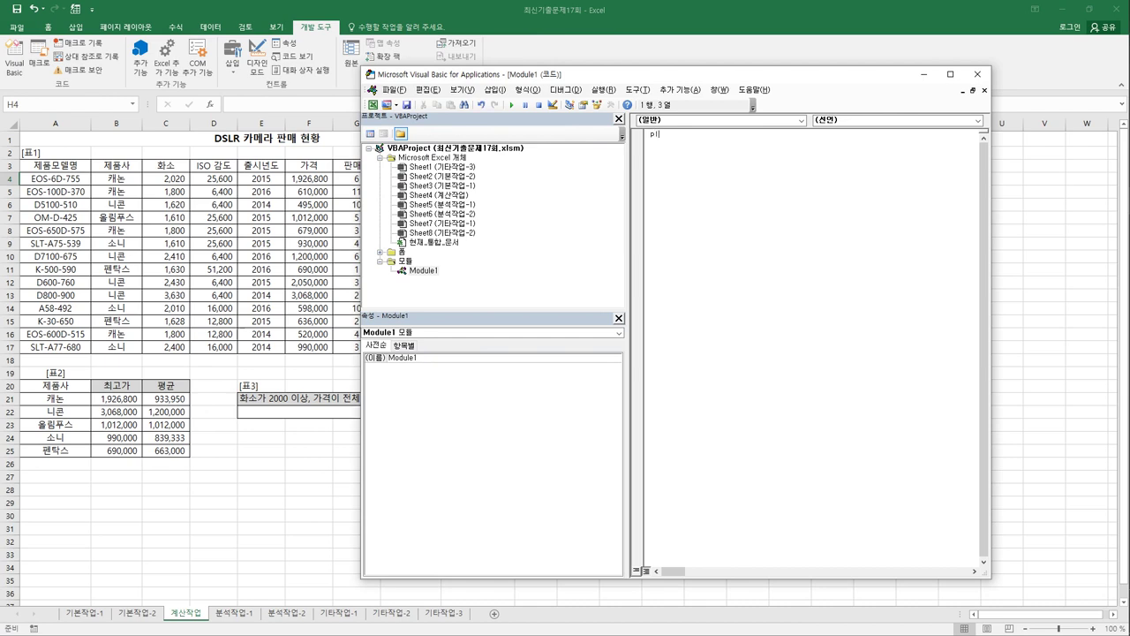
{"action": "type", "text": "ublic function fn판매액(판매량, 가격)"}
{"action": "key", "text": "Return"}
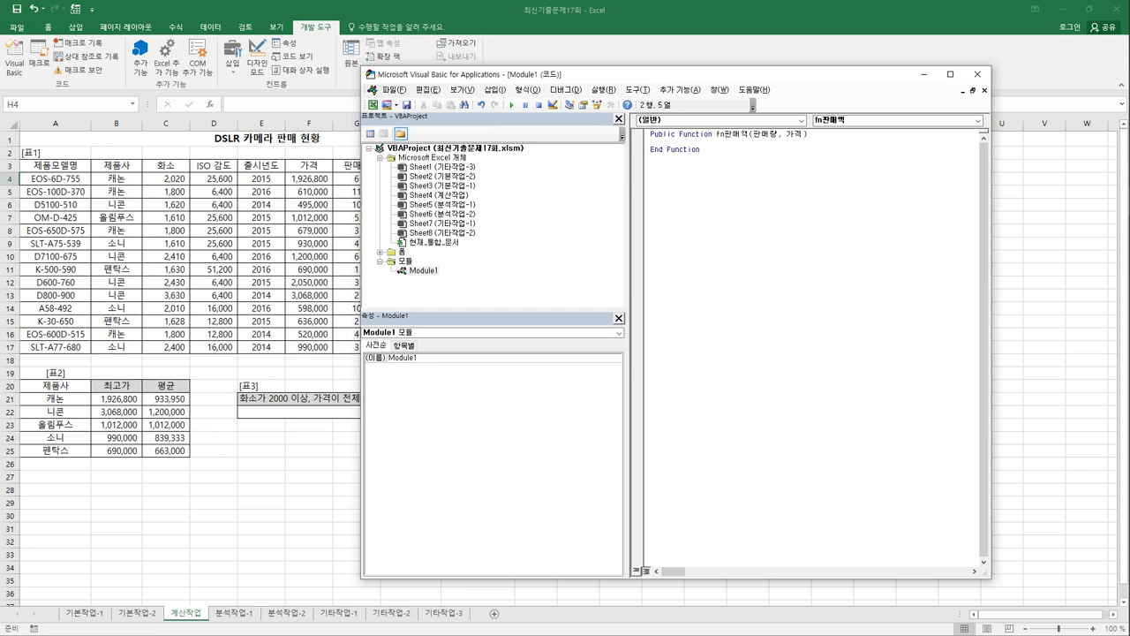
{"action": "type", "text": "if 판매량 >=5 Then"}
{"action": "key", "text": "Return"}
- Add the assignment fn판매액 = 판매량 * 가격 * 0.95 under the If condition
{"action": "type", "text": "fn"}
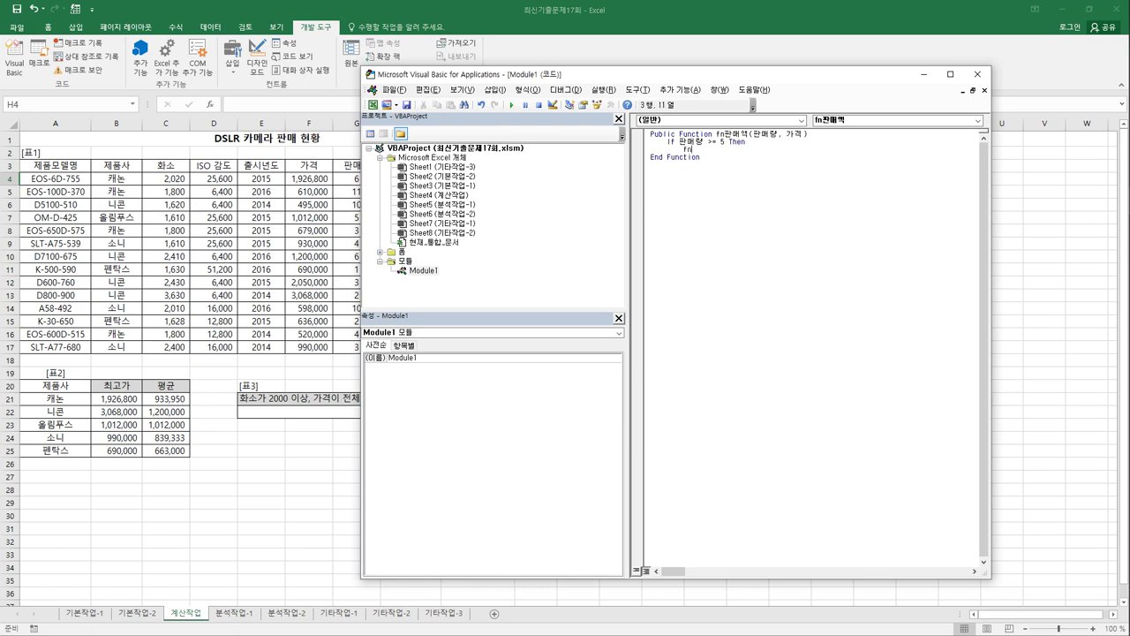
{"action": "type", "text": "판매액 "}
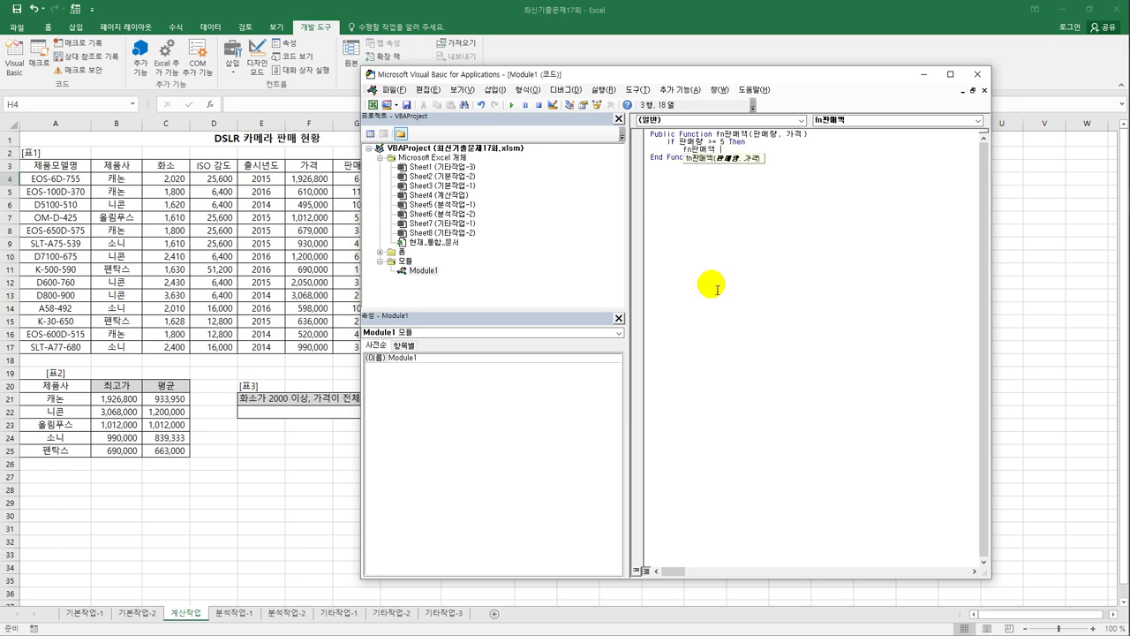
{"action": "type", "text": "= 판매"}
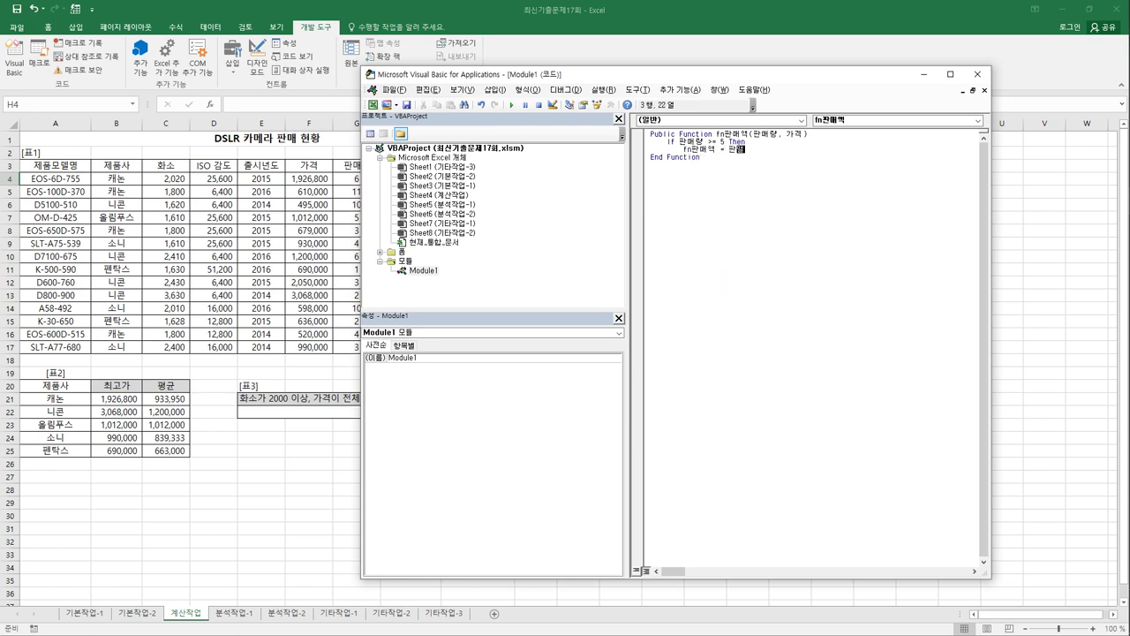
{"action": "type", "text": "량 * 가격 *"}
{"action": "type", "text": "0.95"}
{"action": "key", "text": "Return"}
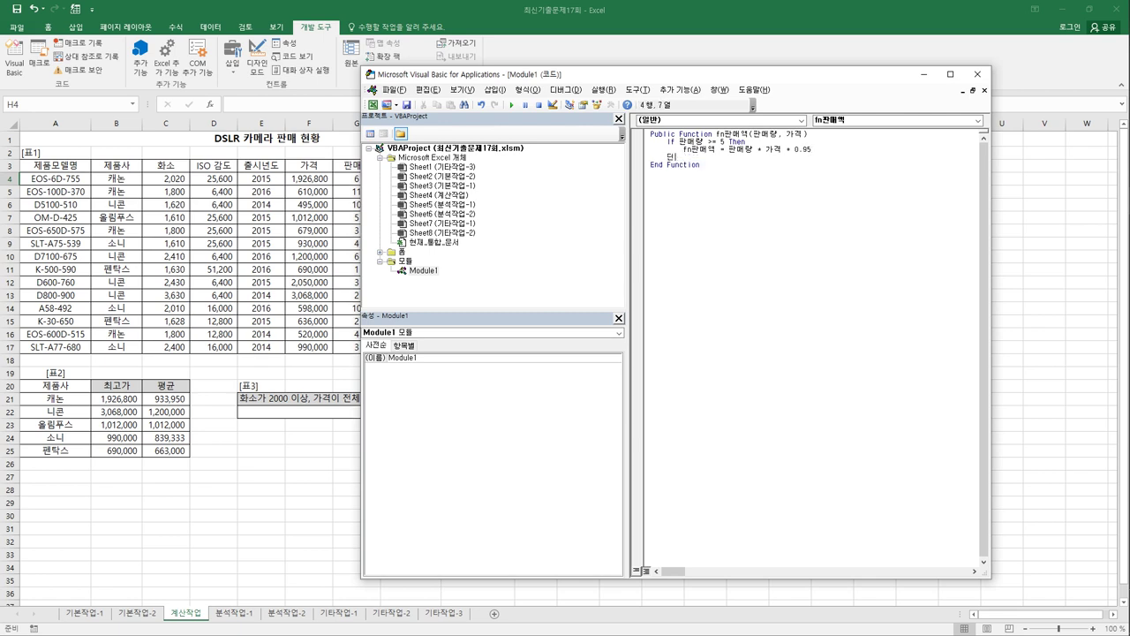
- Add an Else branch with the assignment fn판매액 = 판매량 * 가격 * 0.97
{"action": "key", "text": "BackSpace"}
{"action": "type", "text": "Else"}
{"action": "key", "text": "Return"}
{"action": "type", "text": "fn"}
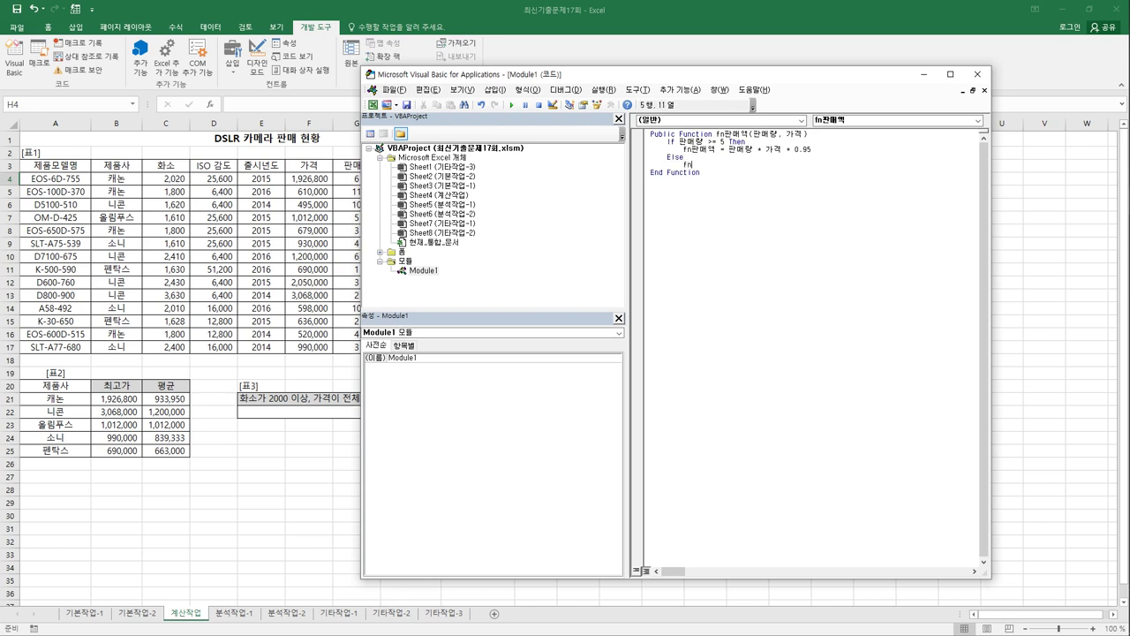
{"action": "type", "text": "판매액 "}
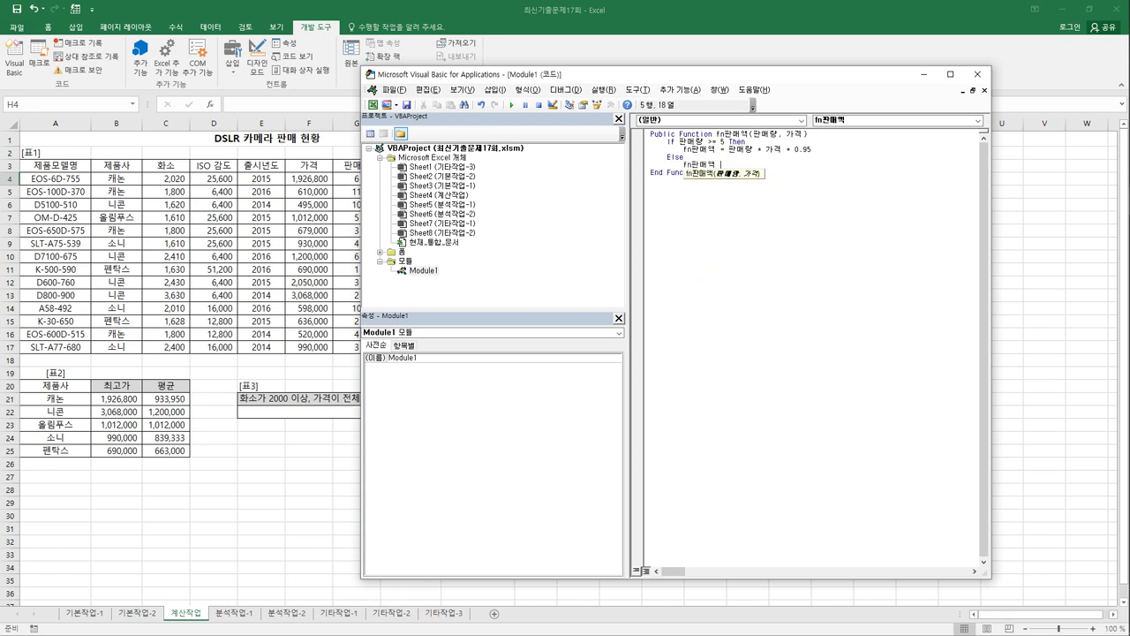
{"action": "type", "text": "= 판매량 * 가"}
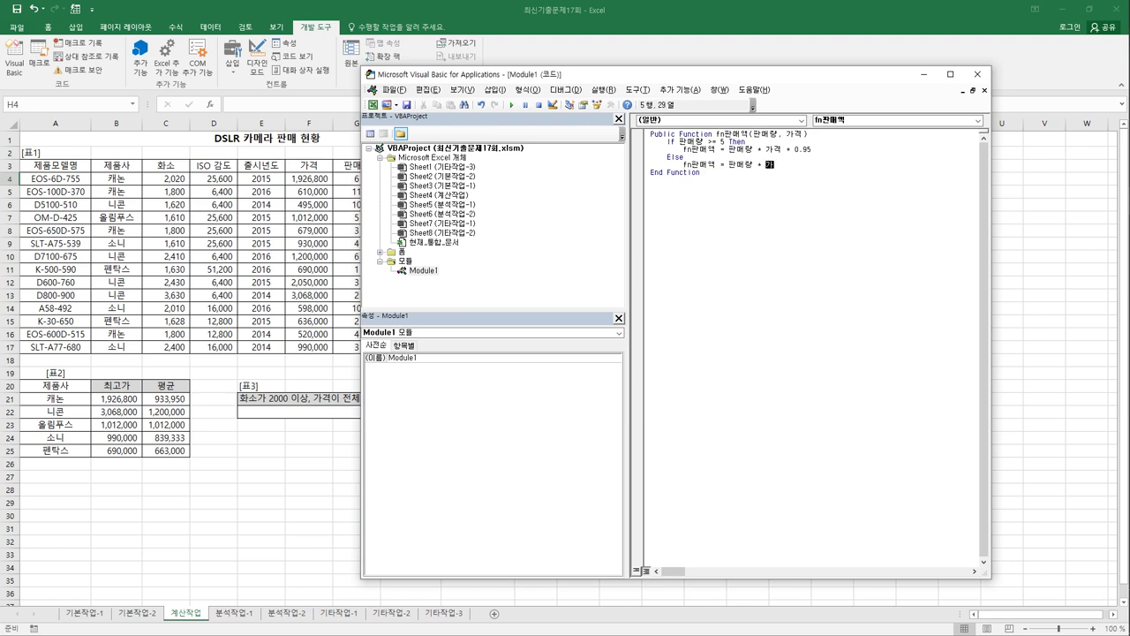
{"action": "type", "text": "격 * 0.97"}
- Close the condition block with End If and return to the 계산작업 worksheet
{"action": "key", "text": "Return"}
{"action": "type", "text": "End If"}
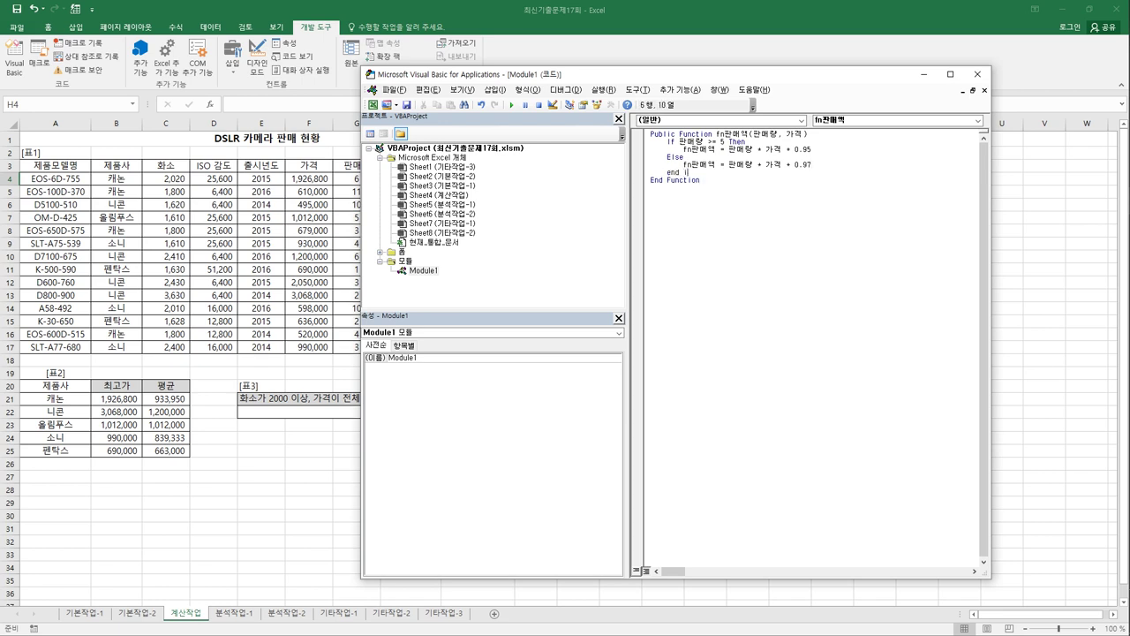
{"action": "key", "text": "Return"}
{"action": "key", "text": "Up"}
{"action": "key", "text": "Up"}
{"action": "key", "text": "Up"}
{"action": "key", "text": "End"}
{"action": "key", "text": "Return"}
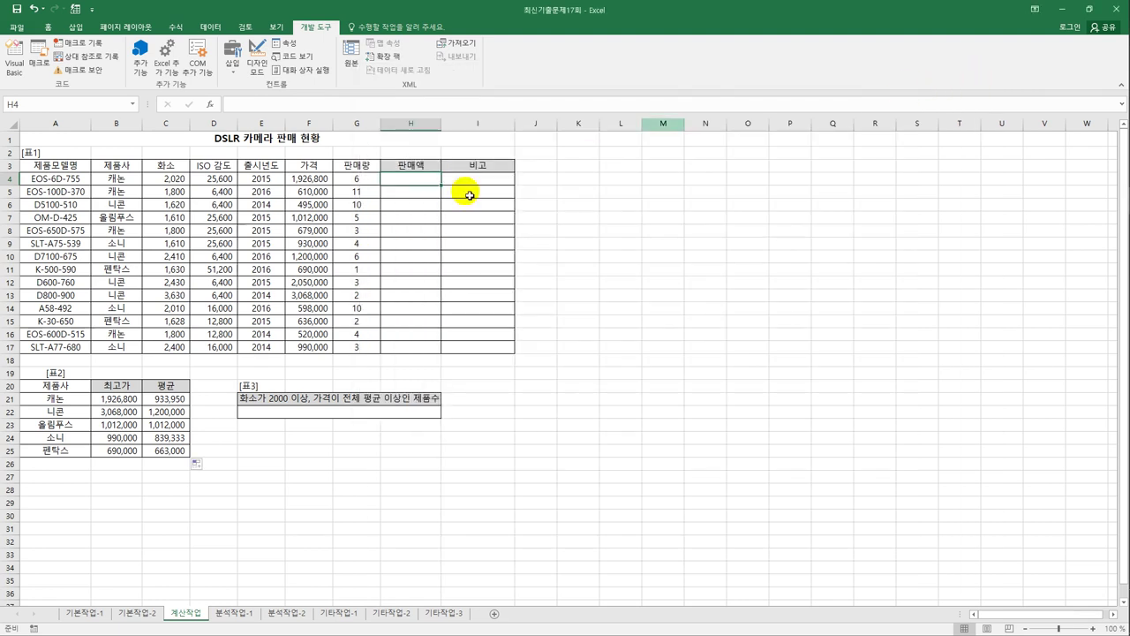
- Insert the user-defined function fn판매액 into cell H4 from the 사용자 정의 function category
{"action": "left_click", "coordinate": [410, 185]}
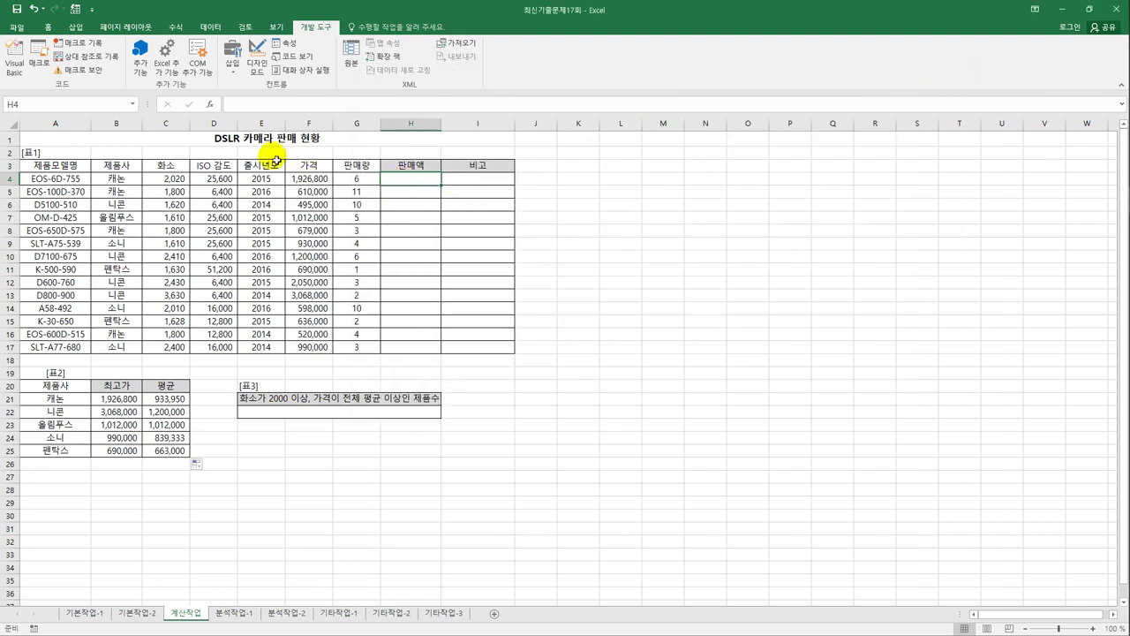
{"action": "left_click", "coordinate": [210, 104]}
{"action": "left_click", "coordinate": [618, 208]}
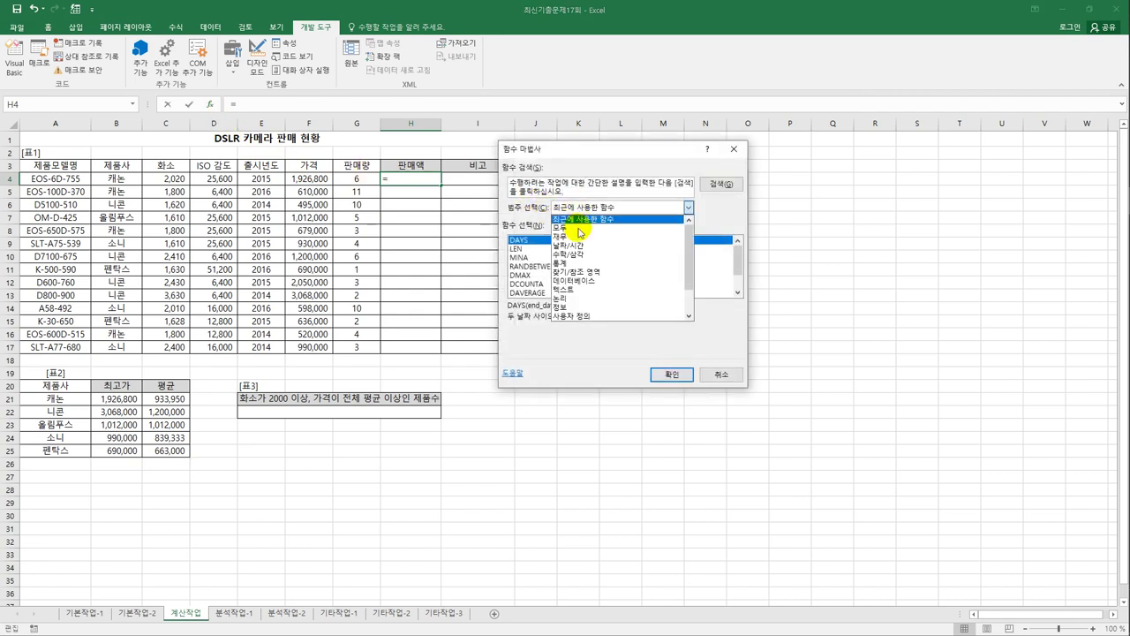
{"action": "left_click", "coordinate": [619, 320]}
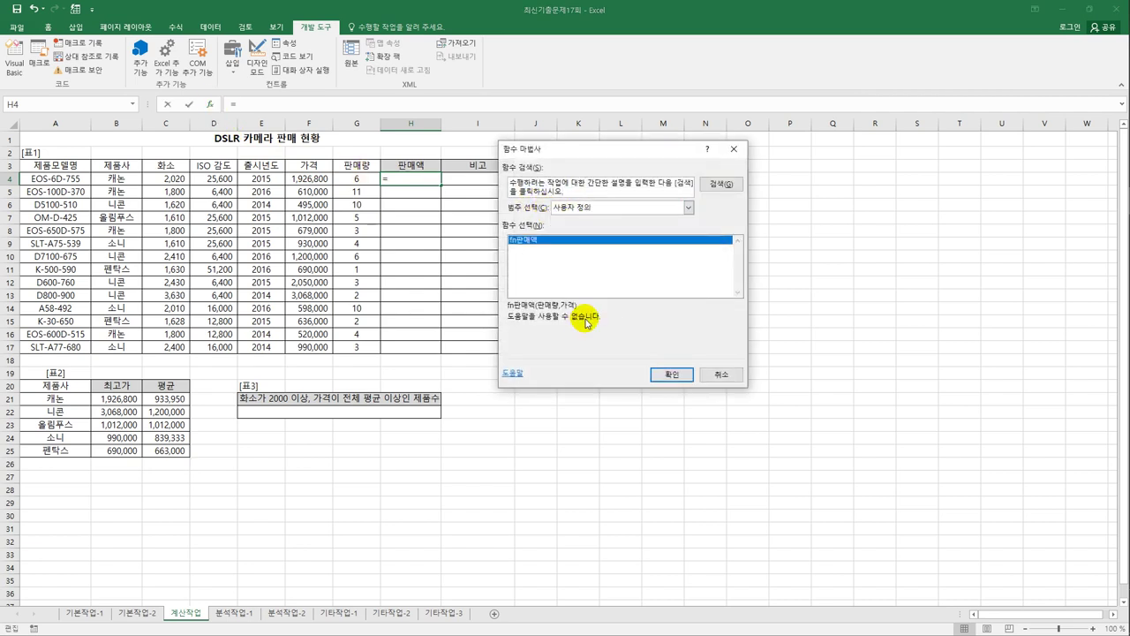
{"action": "left_click", "coordinate": [671, 371]}
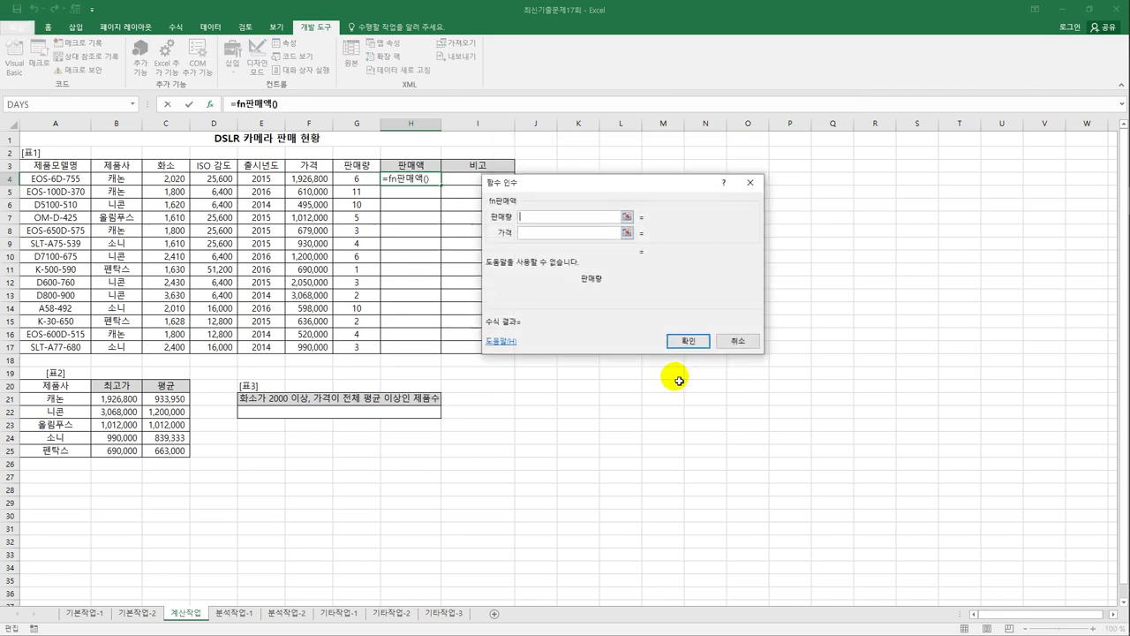
- Set fn판매액's arguments to G4 for 판매량 and F4 for 가격, and fill the formula down through H17
{"action": "left_click", "coordinate": [357, 178]}
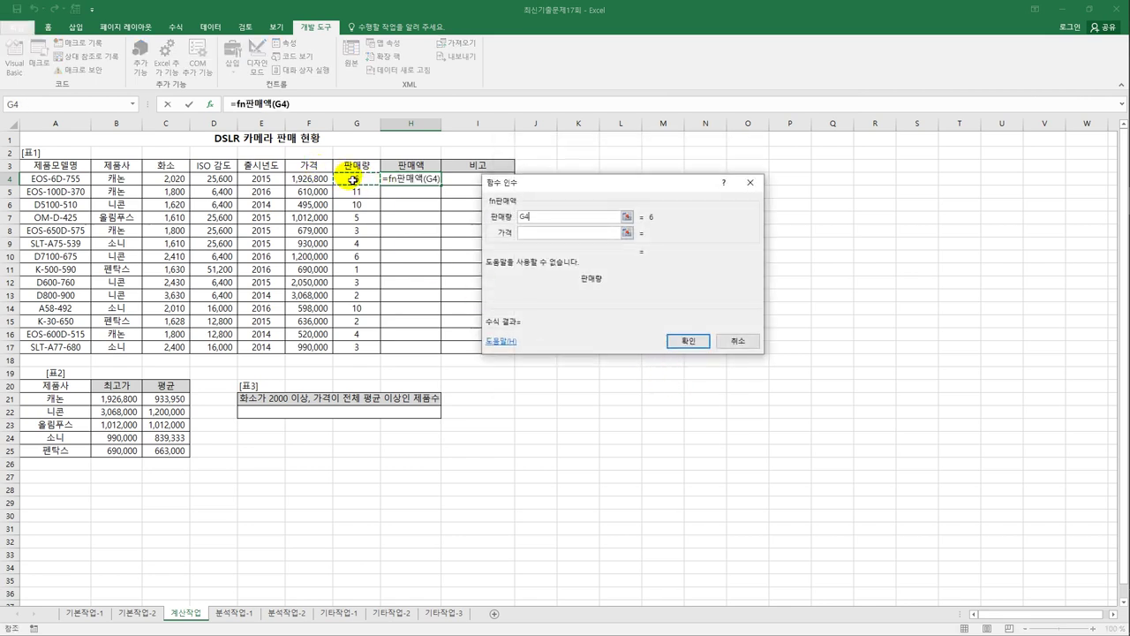
{"action": "left_click", "coordinate": [528, 237]}
{"action": "left_click", "coordinate": [307, 179]}
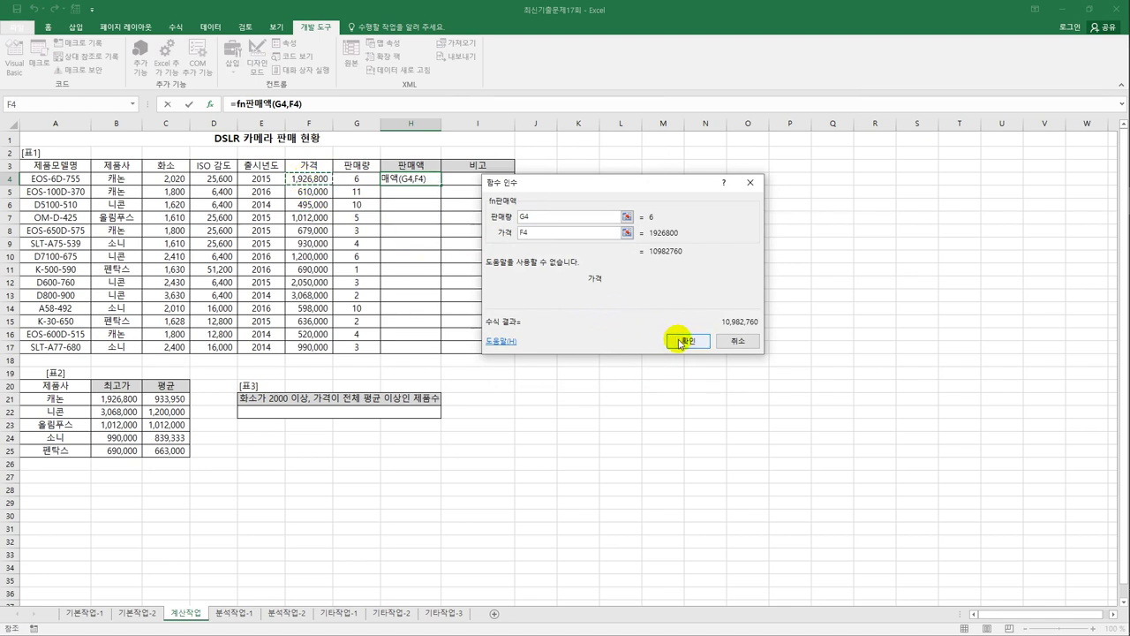
{"action": "left_click", "coordinate": [683, 342]}
{"action": "left_click_drag", "start_coordinate": [441, 184], "coordinate": [442, 358]}
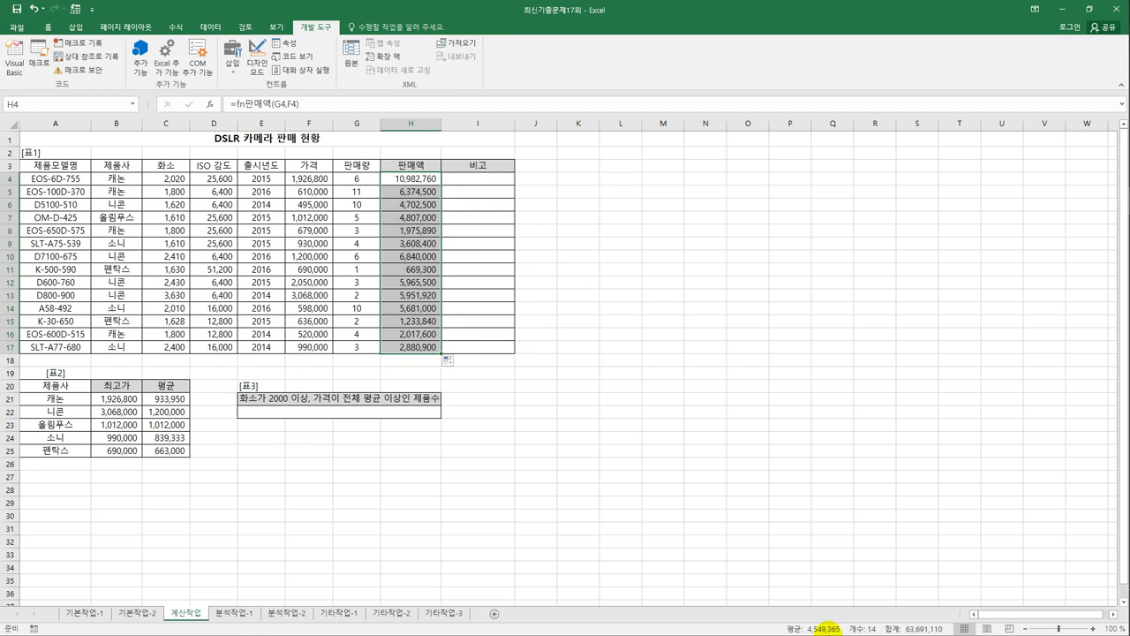
- Enter a RIGHT formula in 비고 cell I4 that extracts the last 3 characters of the model name in A4
{"action": "left_click", "coordinate": [505, 185]}
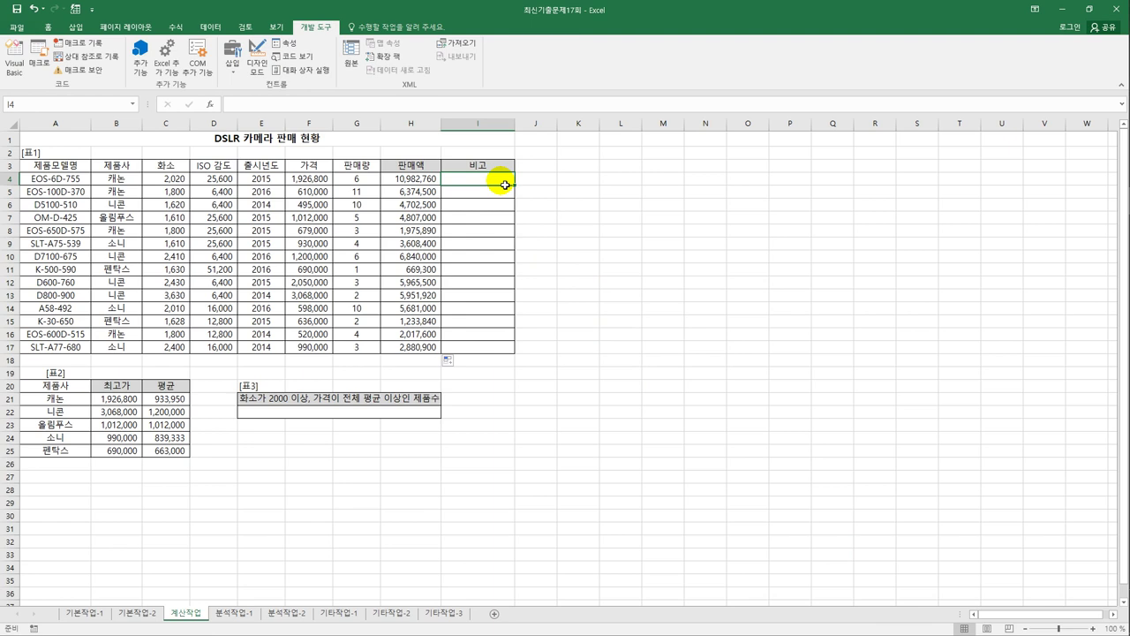
{"action": "type", "text": "=right("}
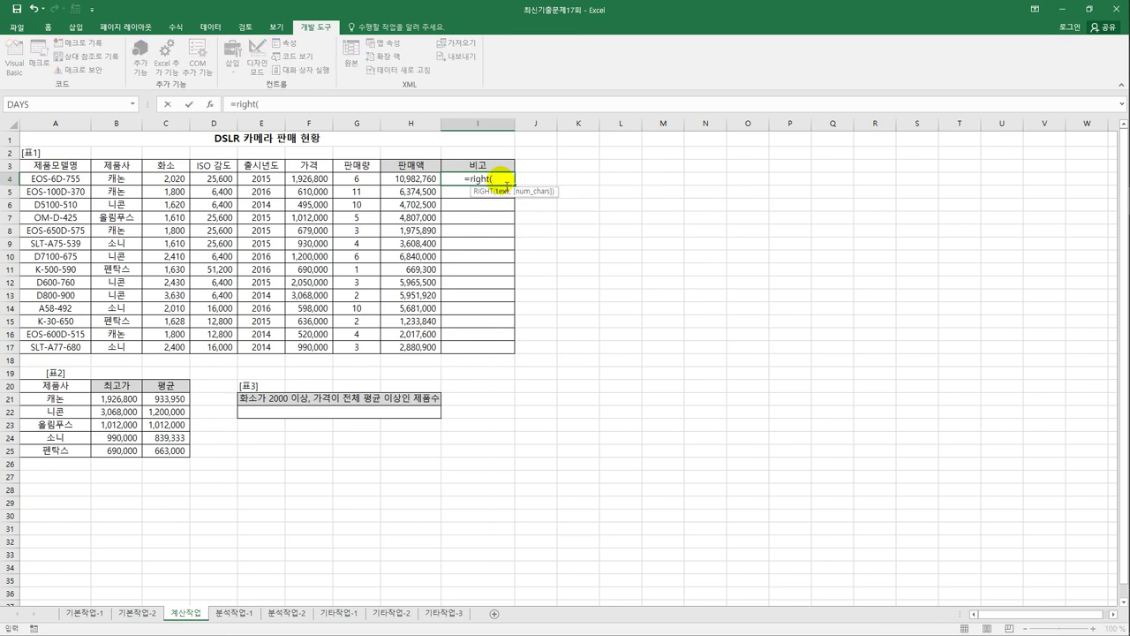
{"action": "left_click", "coordinate": [68, 180]}
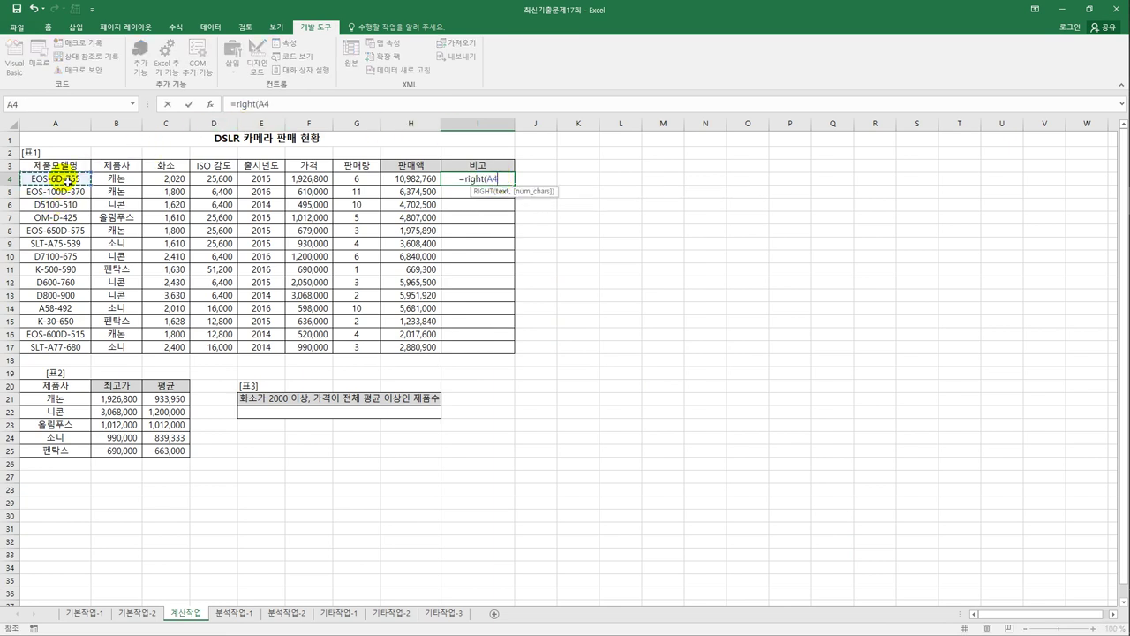
{"action": "type", "text": ",3)"}
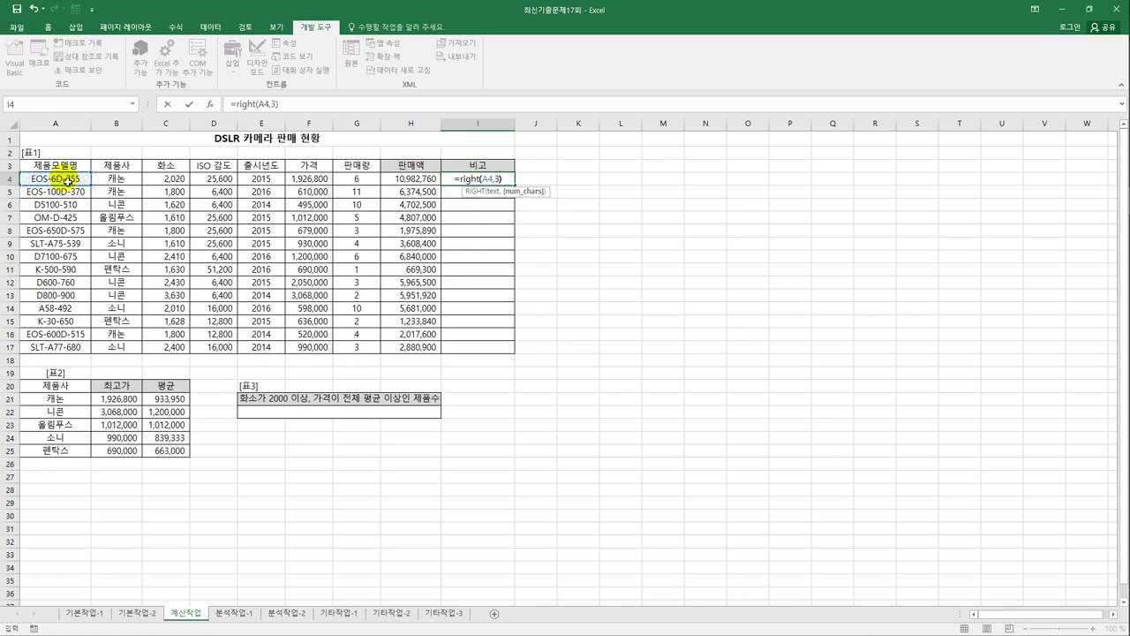
{"action": "key", "text": "Return"}
{"action": "key", "text": "Up"}
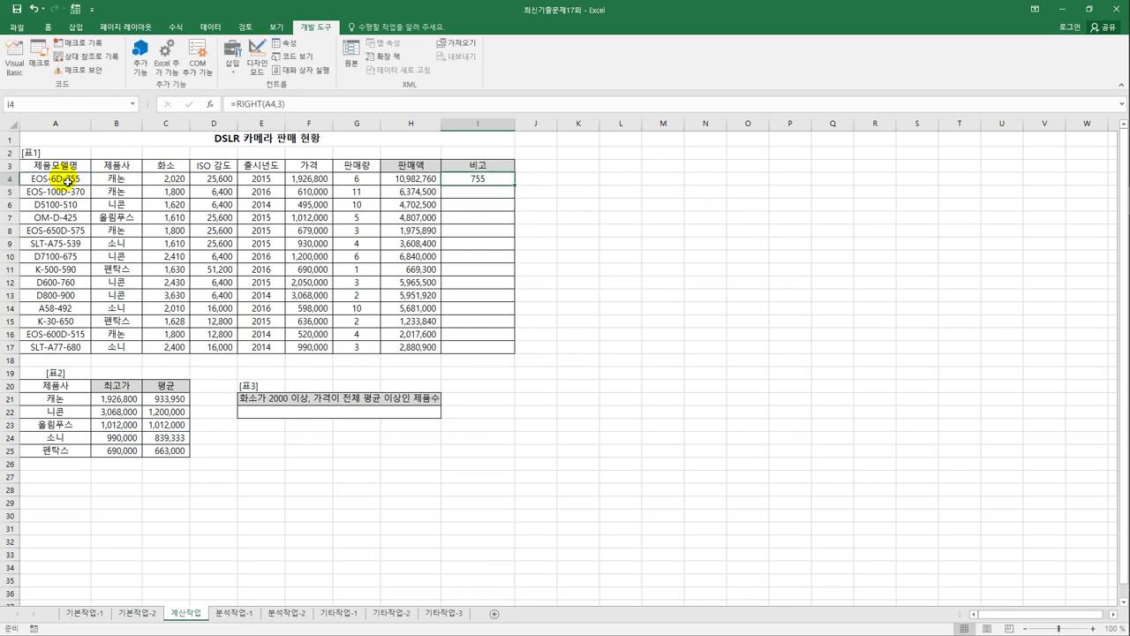
- Wrap I4's RIGHT formula in MOD with divisor 4 and fill it down through I17
{"action": "left_click", "coordinate": [237, 104]}
{"action": "type", "text": "mod("}
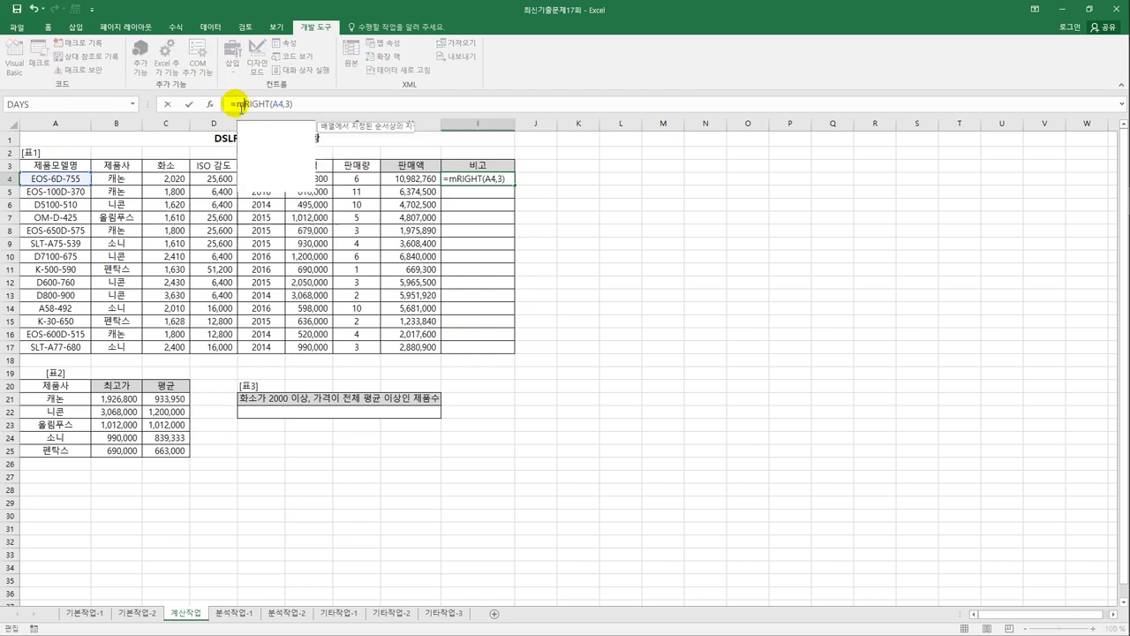
{"action": "left_click", "coordinate": [318, 106]}
{"action": "type", "text": ","}
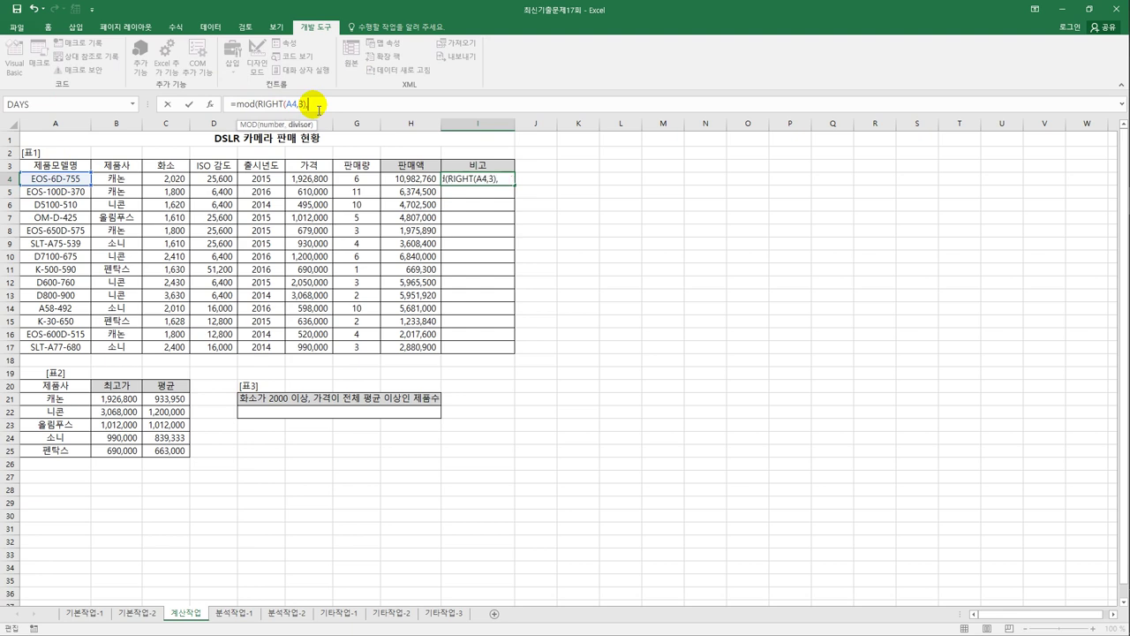
{"action": "type", "text": "4"}
{"action": "key", "text": "ctrl+Return"}
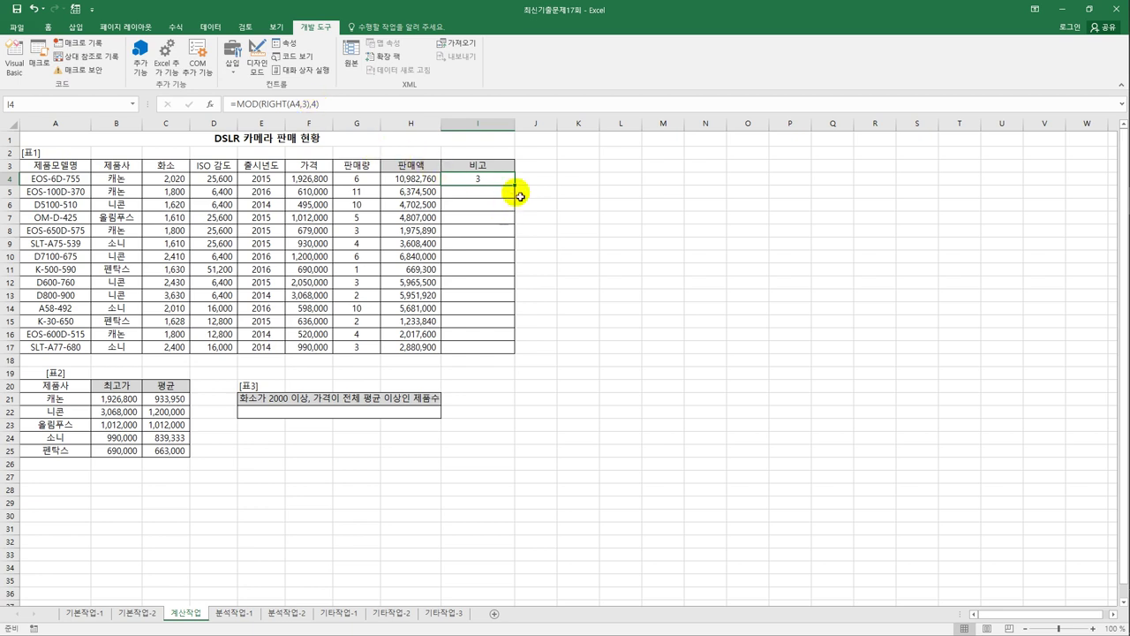
{"action": "left_click_drag", "start_coordinate": [514, 184], "coordinate": [504, 358]}
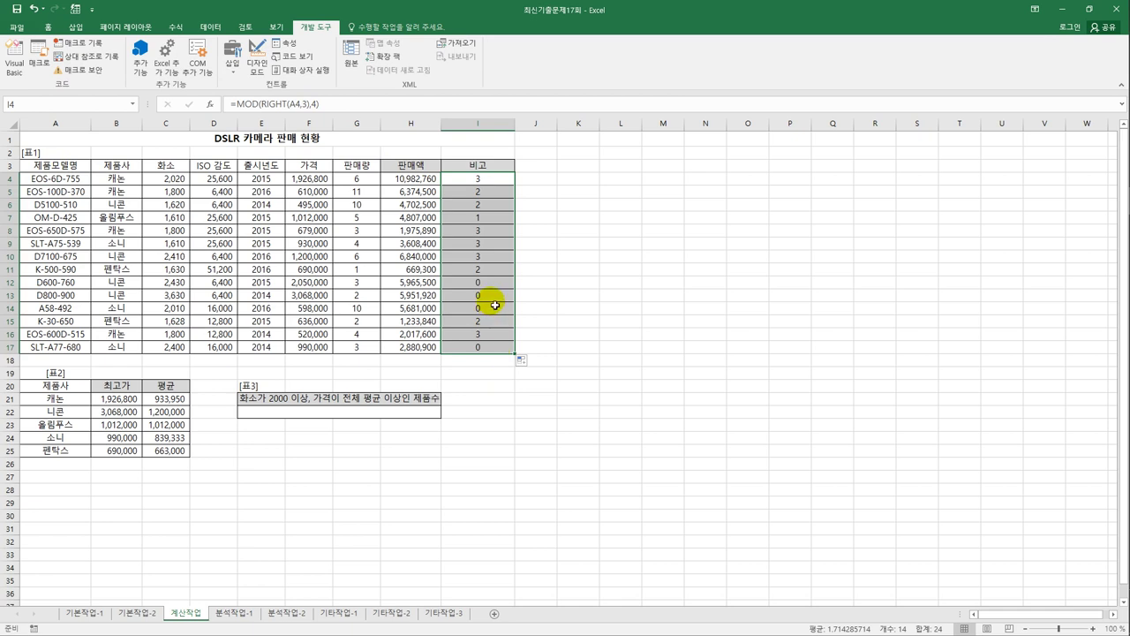
- Wrap I4's MOD formula in CHOOSE, using the remainder plus 1 as the index number
{"action": "left_click", "coordinate": [491, 178]}
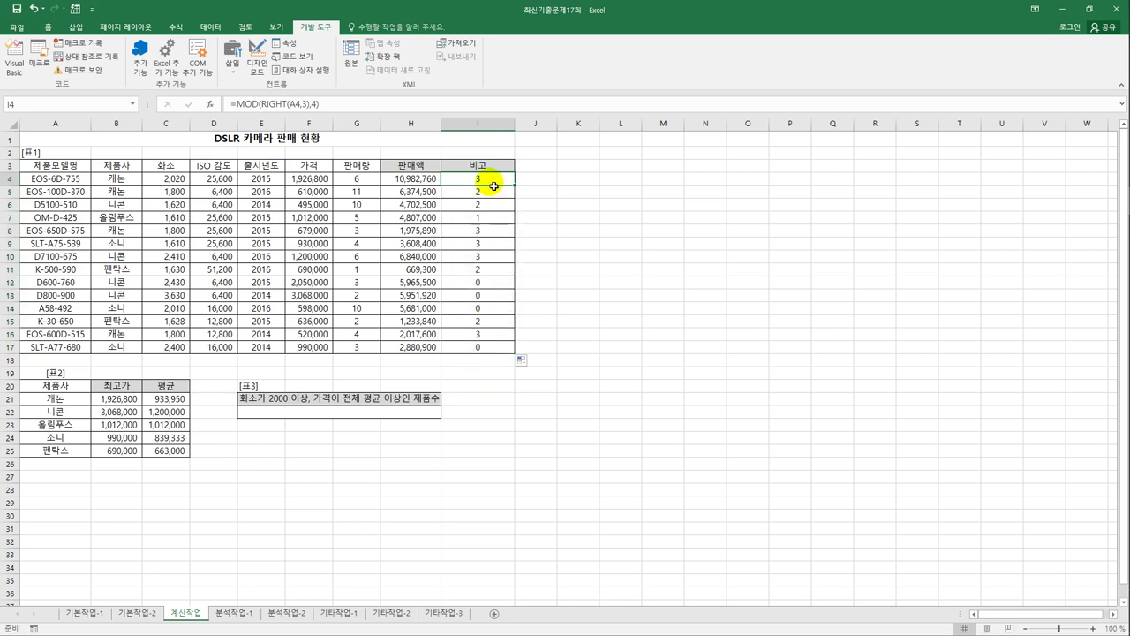
{"action": "left_click", "coordinate": [241, 104]}
{"action": "type", "text": "choose"}
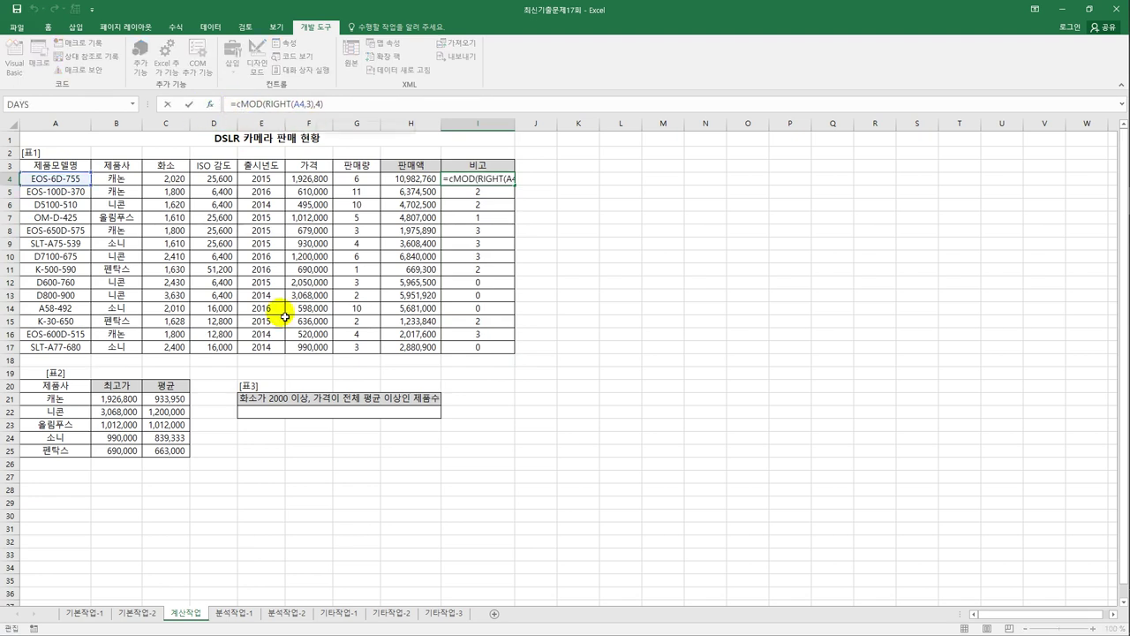
{"action": "key", "text": "Tab"}
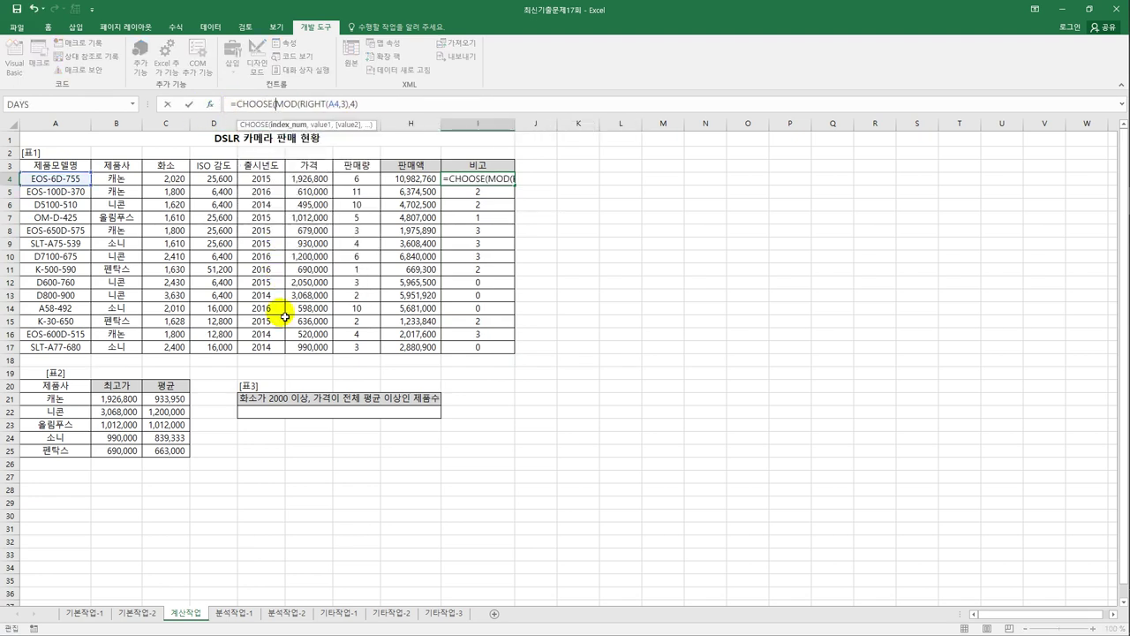
{"action": "key", "text": "End"}
{"action": "type", "text": "+1,\"구"}
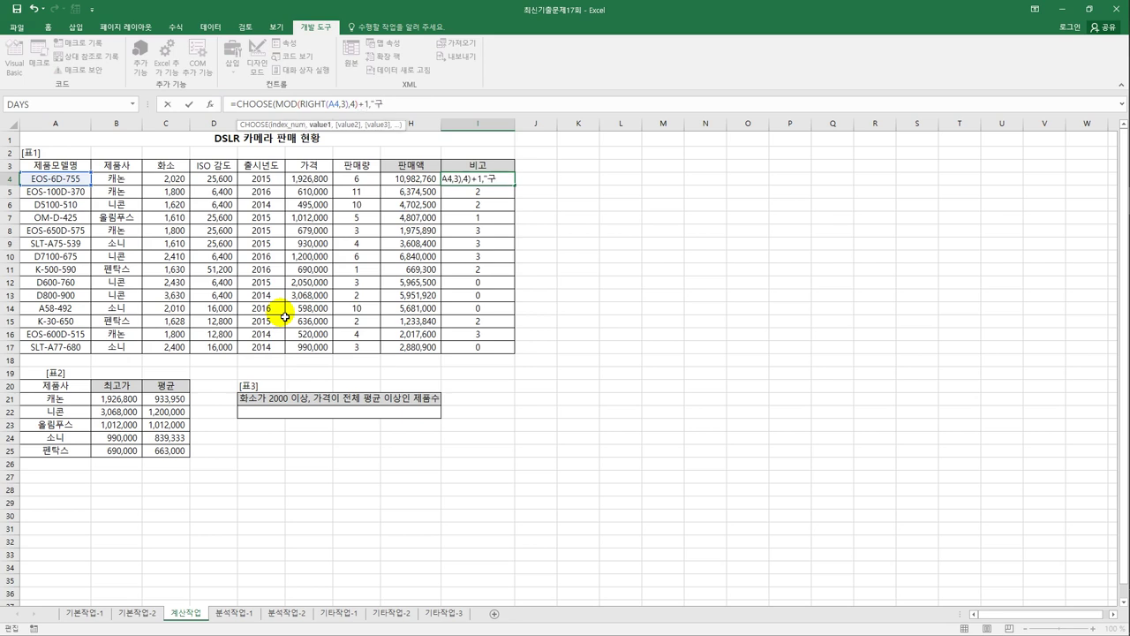
- Complete the CHOOSE values as "구분1", "구분2", "구분3" and "구분4", and fill the formula down through I17
{"action": "type", "text": "분1\","}
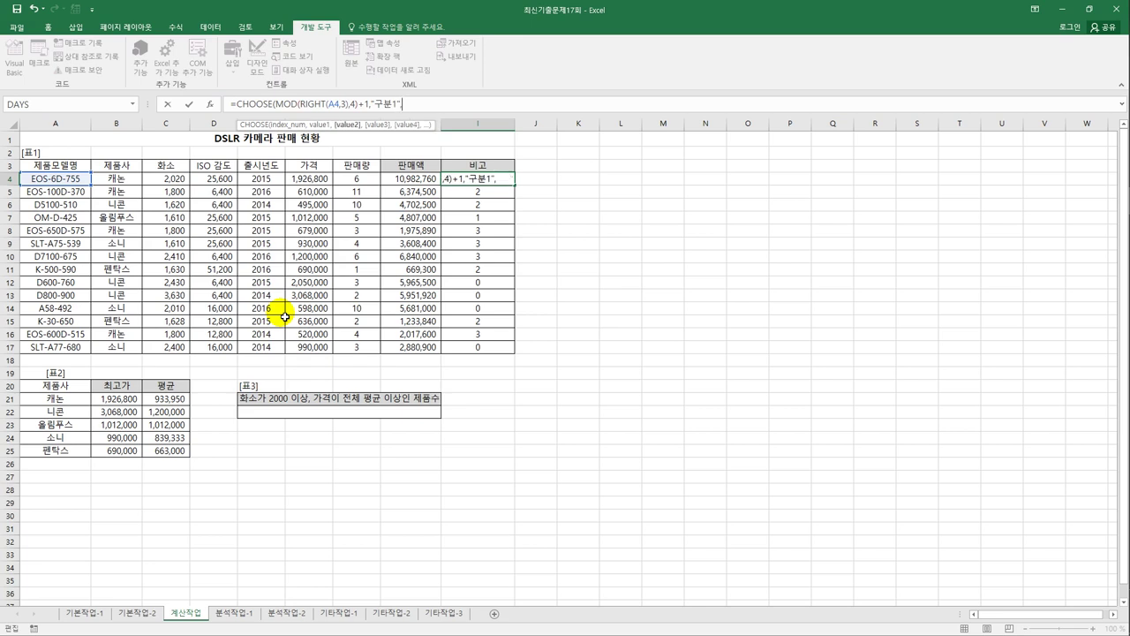
{"action": "type", "text": "\"구분2\",\"구분3\""}
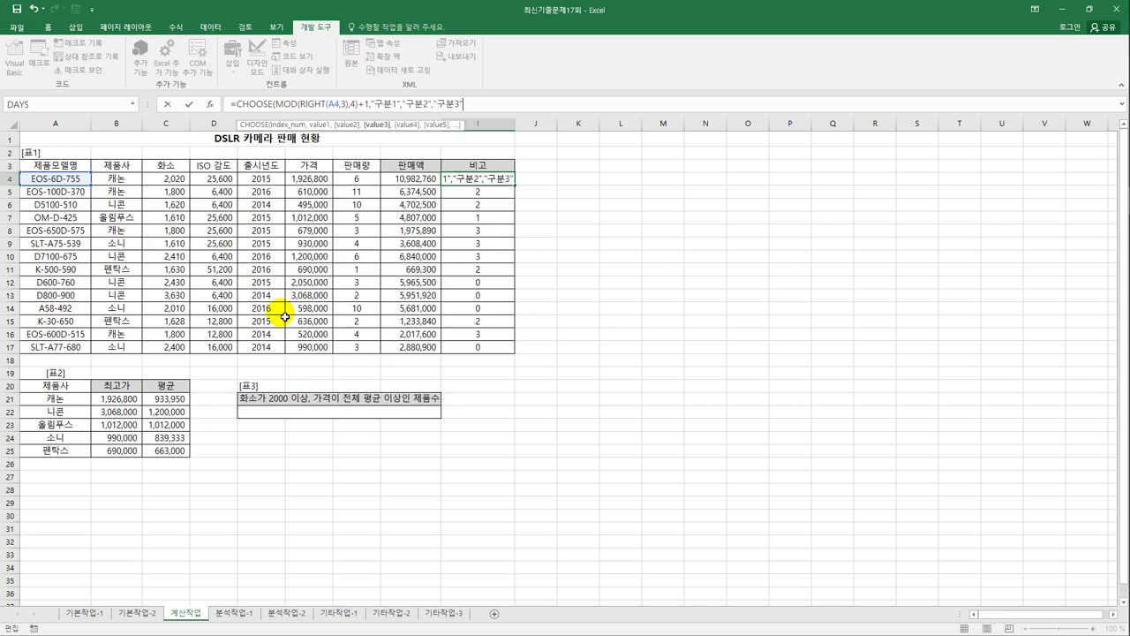
{"action": "type", "text": ",\"구분"}
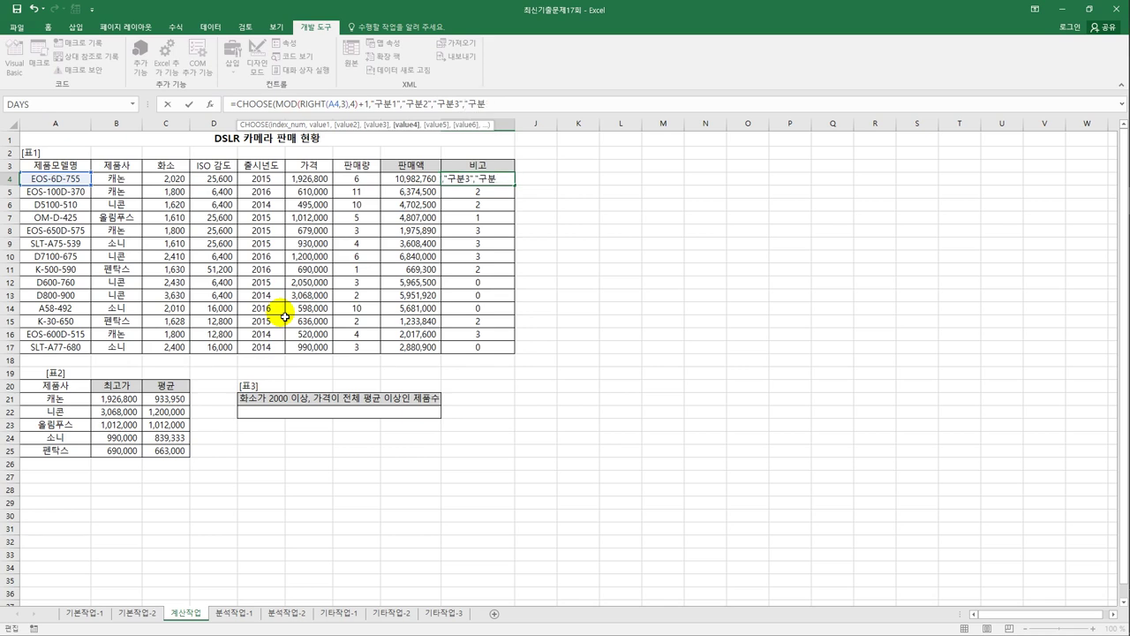
{"action": "type", "text": "4\")"}
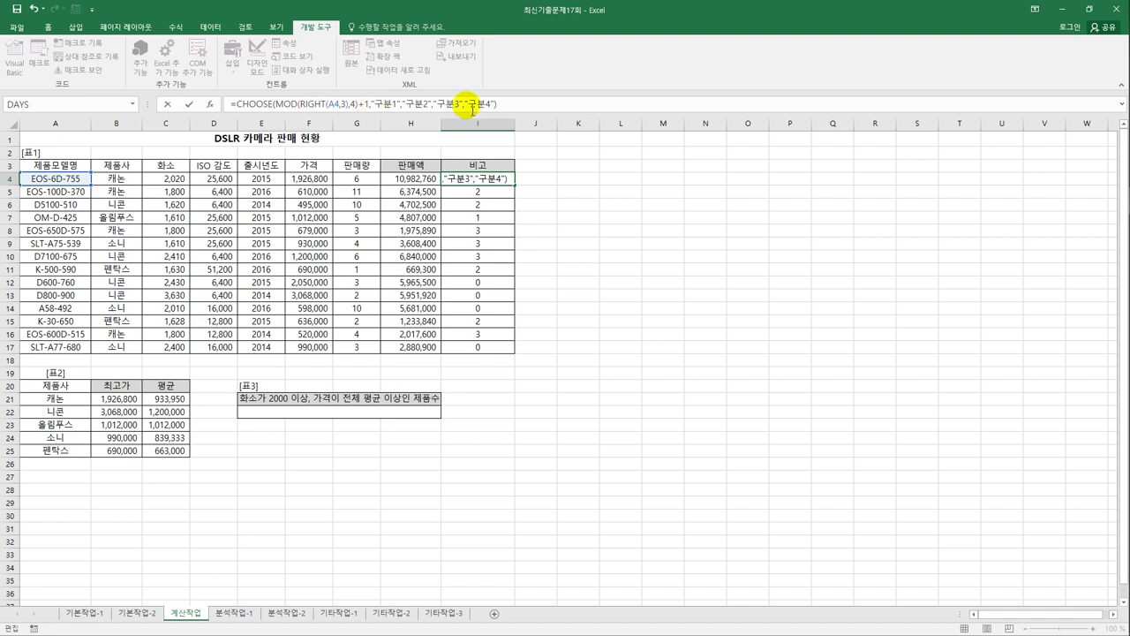
{"action": "key", "text": "Return"}
{"action": "left_click", "coordinate": [504, 179]}
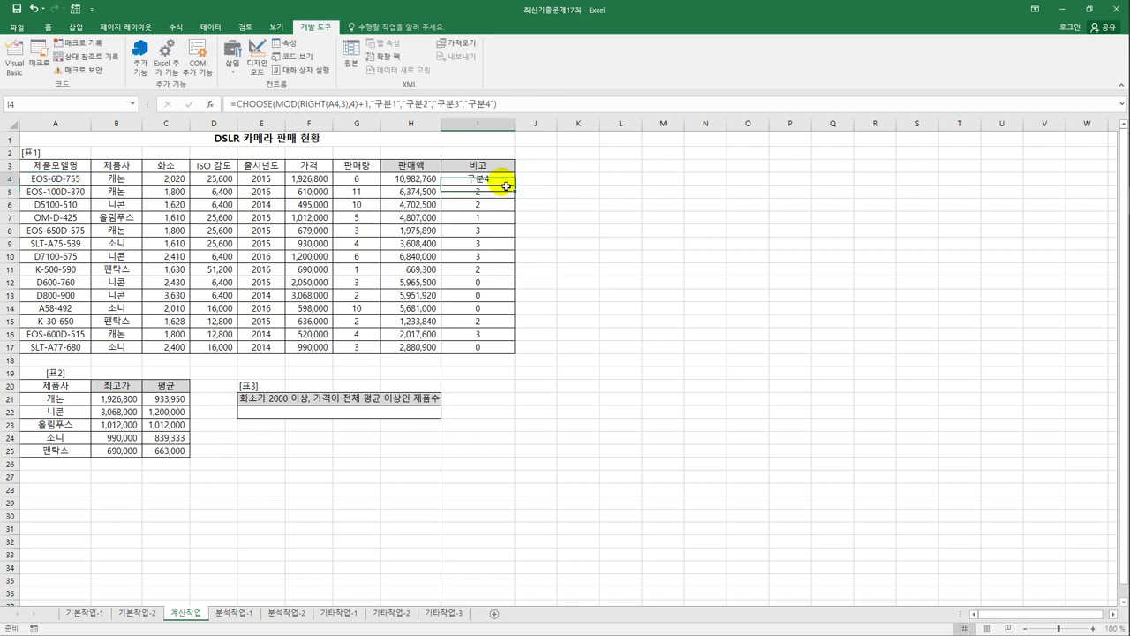
{"action": "left_click_drag", "start_coordinate": [503, 285], "coordinate": [506, 358]}
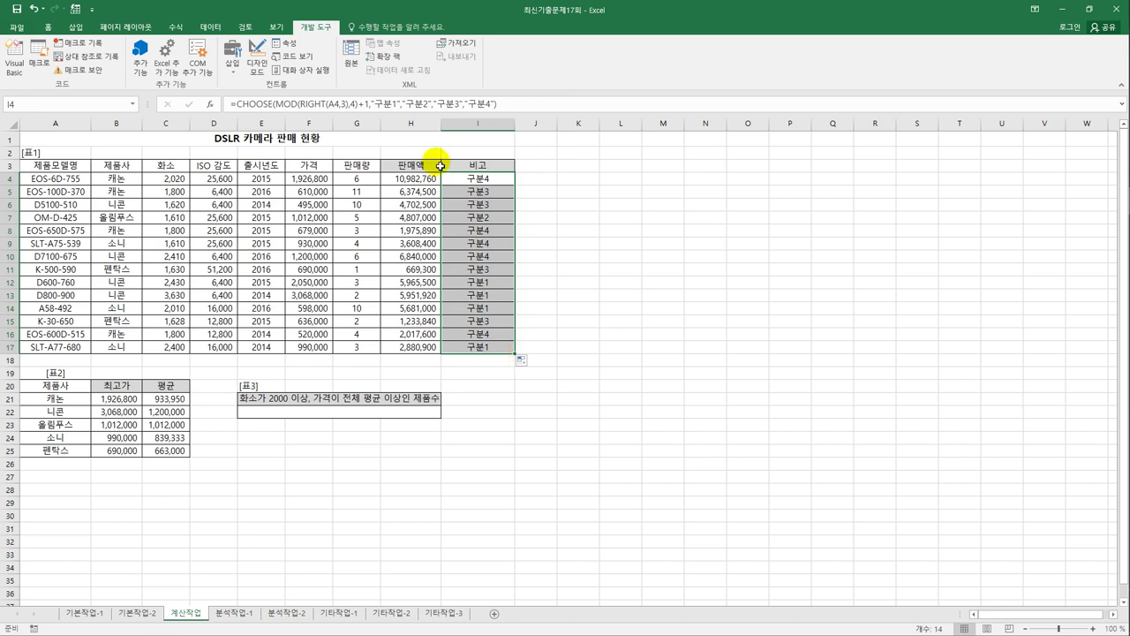
- Enclose the MOD(RIGHT(A4,3),4) part of I4's formula in VALUE, keeping +1 outside it, and refill the column through I17
{"action": "left_click", "coordinate": [470, 183]}
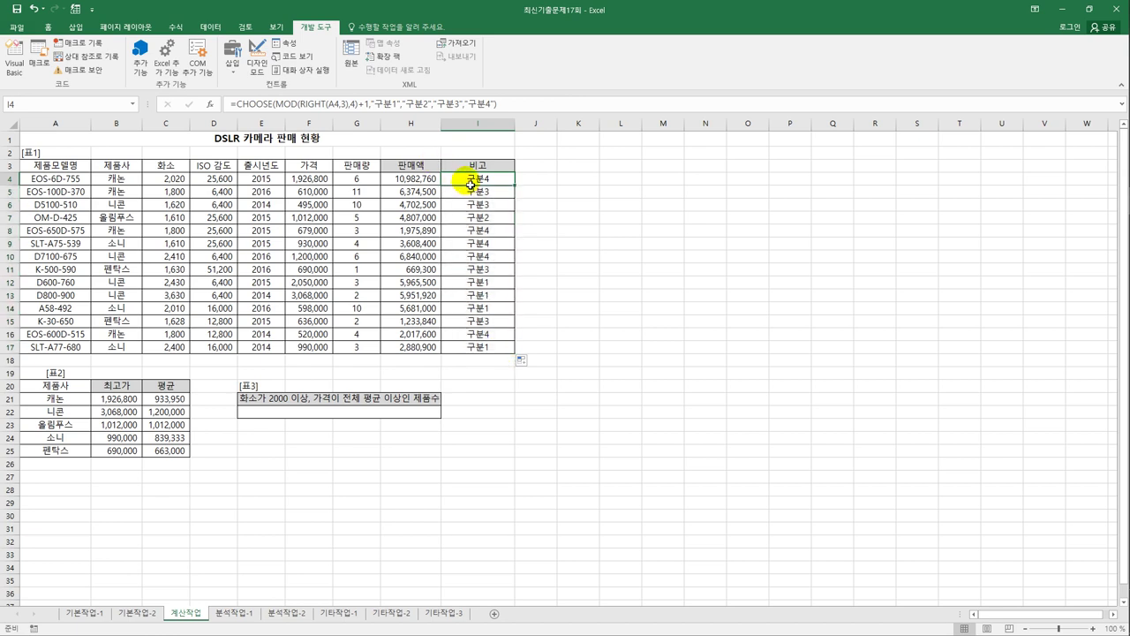
{"action": "left_click", "coordinate": [273, 105]}
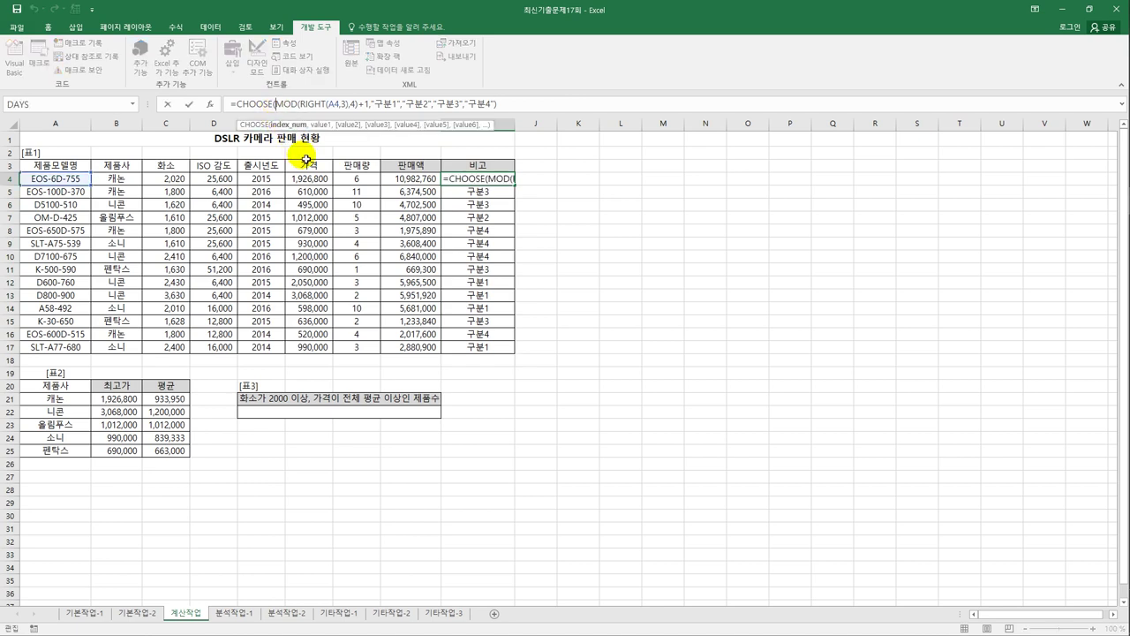
{"action": "left_click_drag", "start_coordinate": [276, 104], "coordinate": [370, 106]}
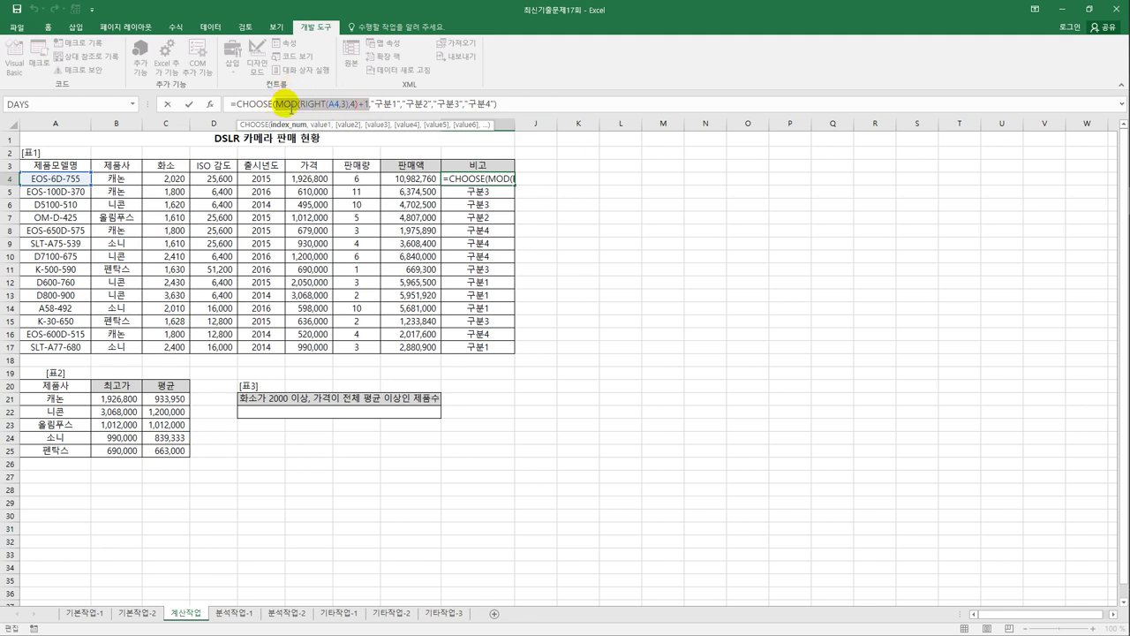
{"action": "left_click", "coordinate": [277, 105]}
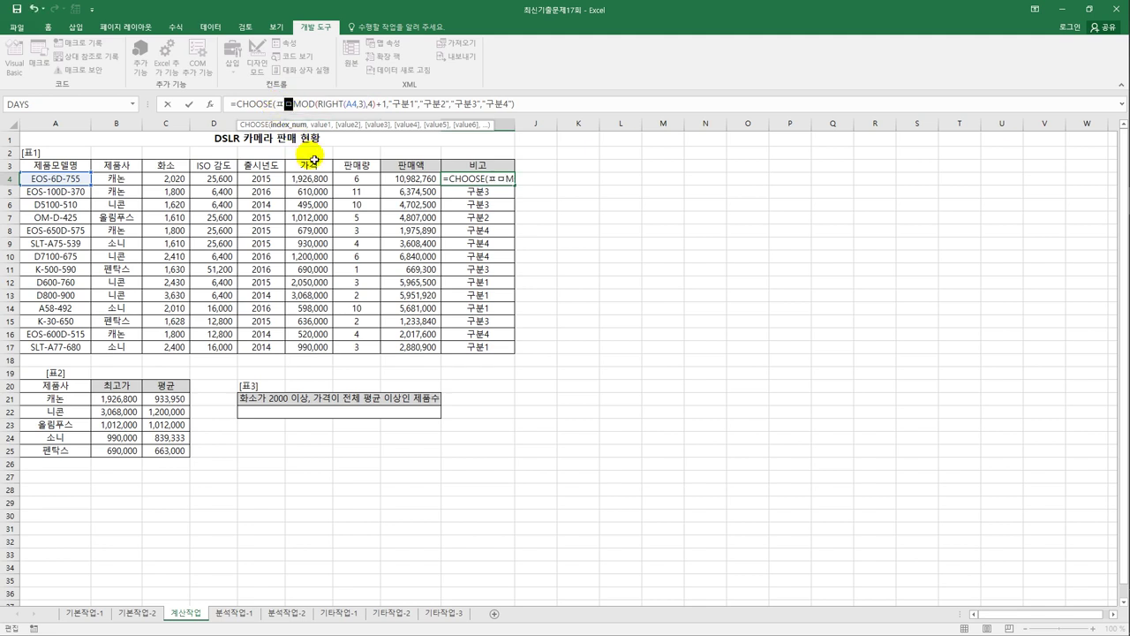
{"action": "type", "text": "VALUE("}
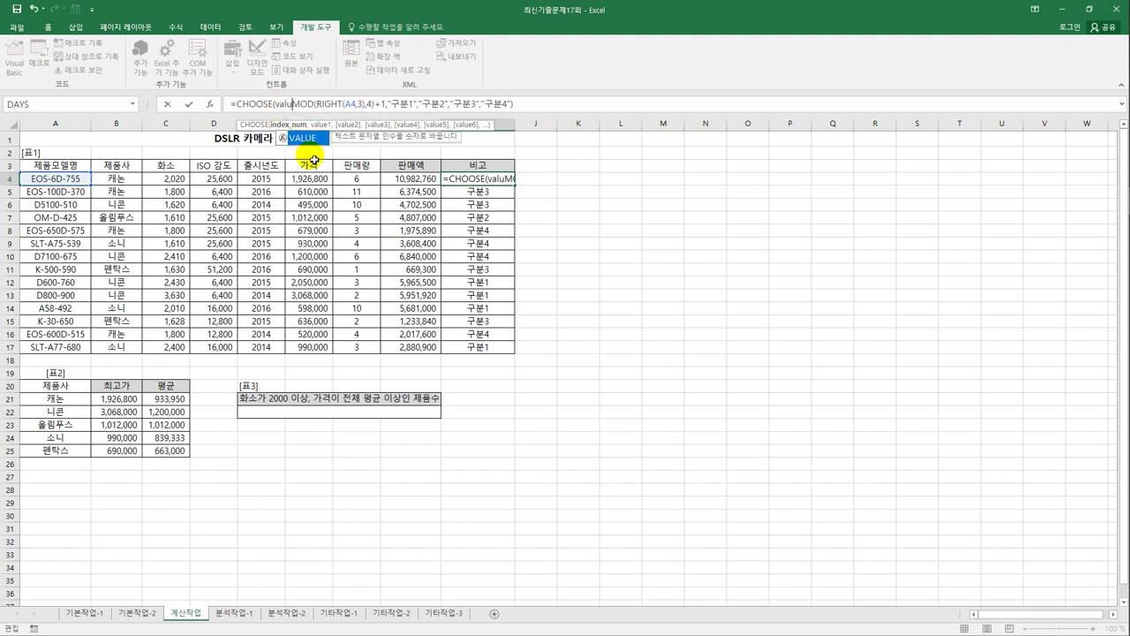
{"action": "key", "text": "Right"}
{"action": "key", "text": "Right"}
{"action": "key", "text": "Right"}
{"action": "key", "text": "Right"}
{"action": "key", "text": "Right"}
{"action": "key", "text": "Right"}
{"action": "key", "text": "Right"}
{"action": "key", "text": "Right"}
{"action": "key", "text": "Right"}
{"action": "key", "text": "Right"}
{"action": "key", "text": "Right"}
{"action": "key", "text": "Right"}
{"action": "key", "text": "Right"}
{"action": "key", "text": "Right"}
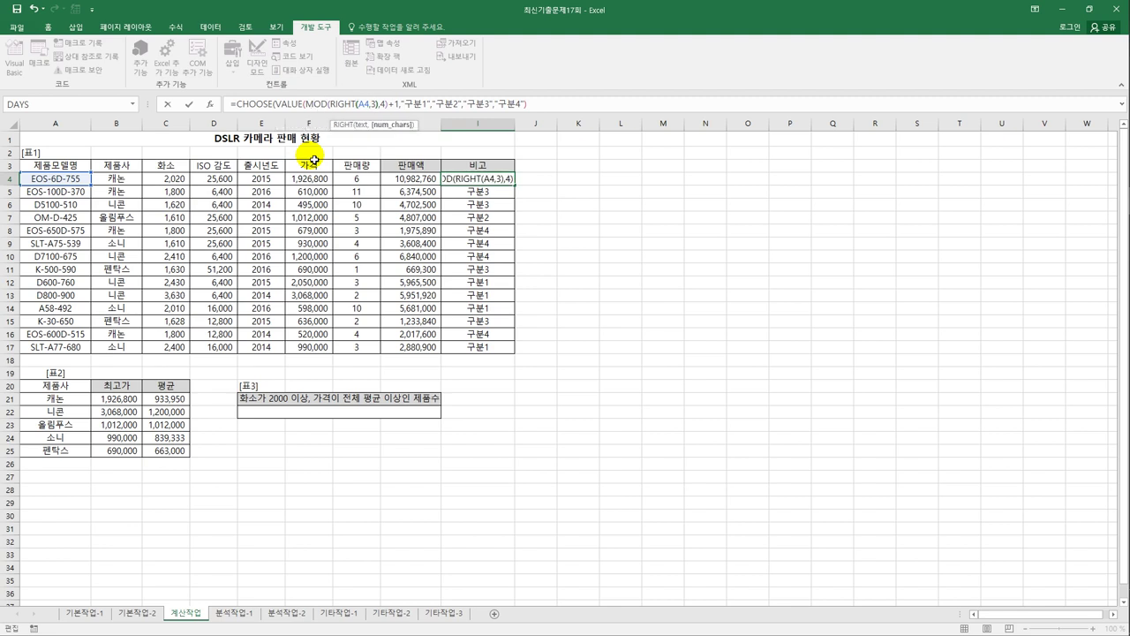
{"action": "key", "text": "Right"}
{"action": "key", "text": "Right"}
{"action": "key", "text": "Right"}
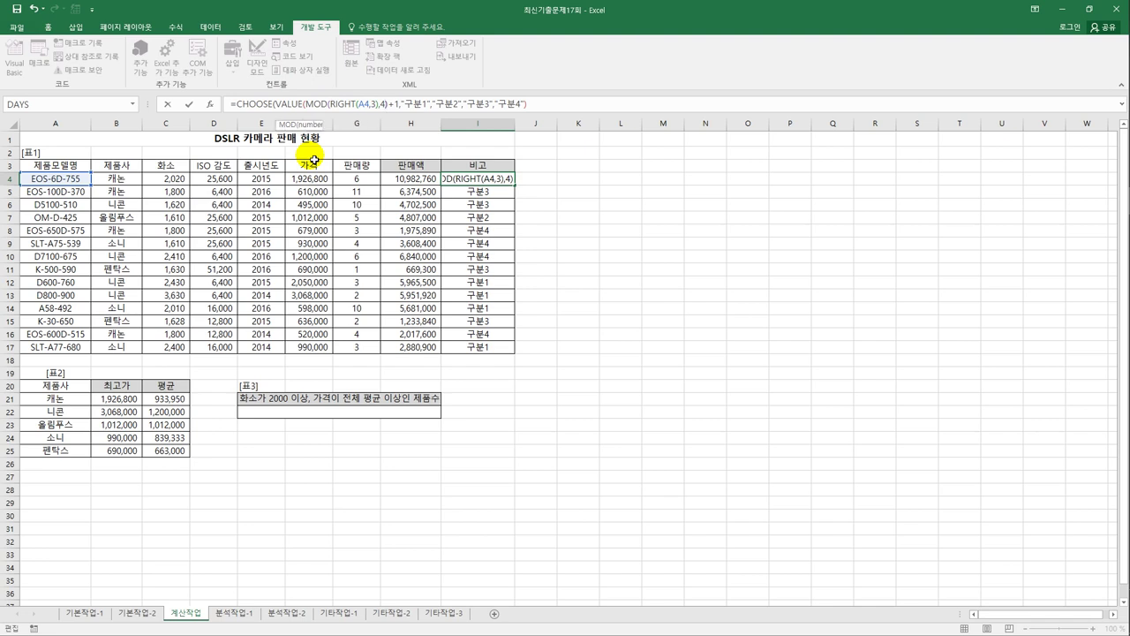
{"action": "type", "text": ")"}
{"action": "key", "text": "Right"}
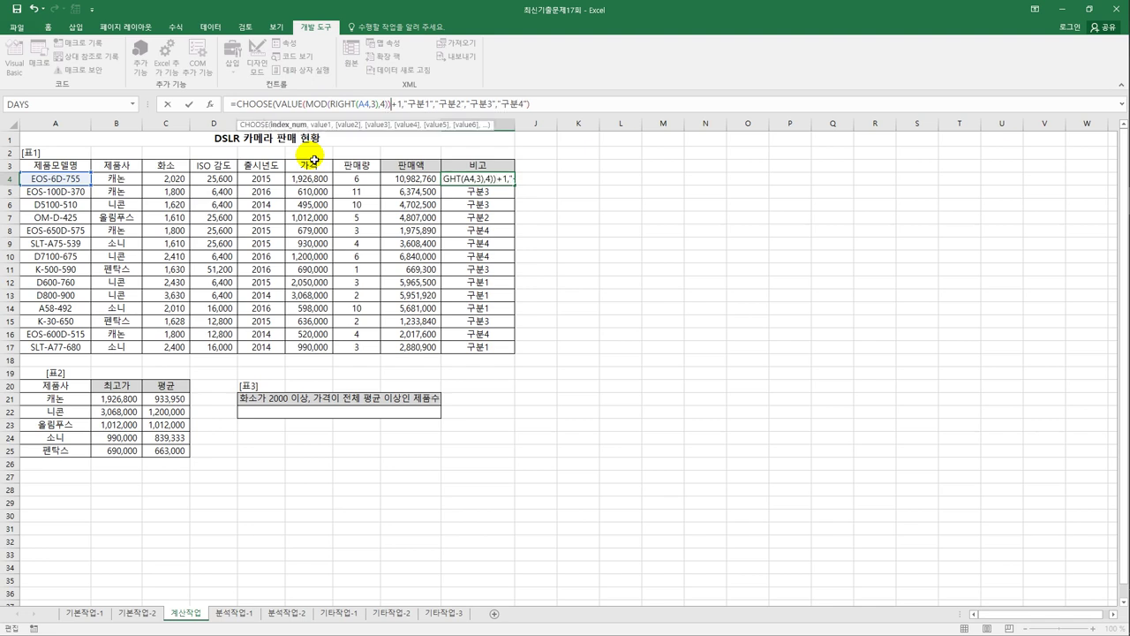
{"action": "key", "text": "ctrl+Return"}
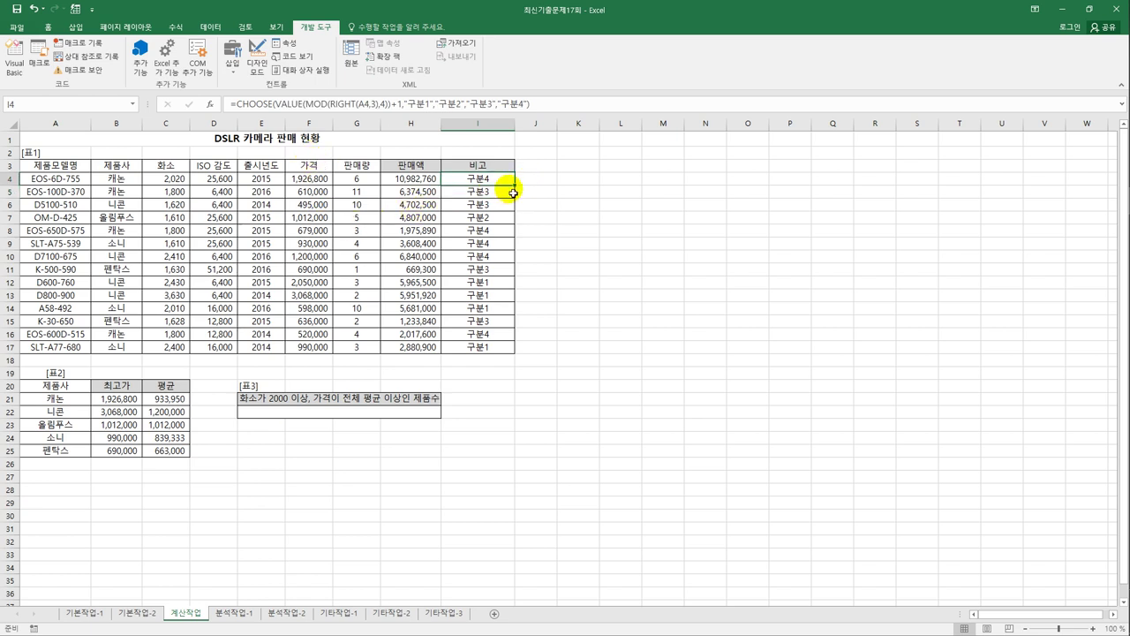
{"action": "left_click_drag", "start_coordinate": [514, 185], "coordinate": [512, 354]}
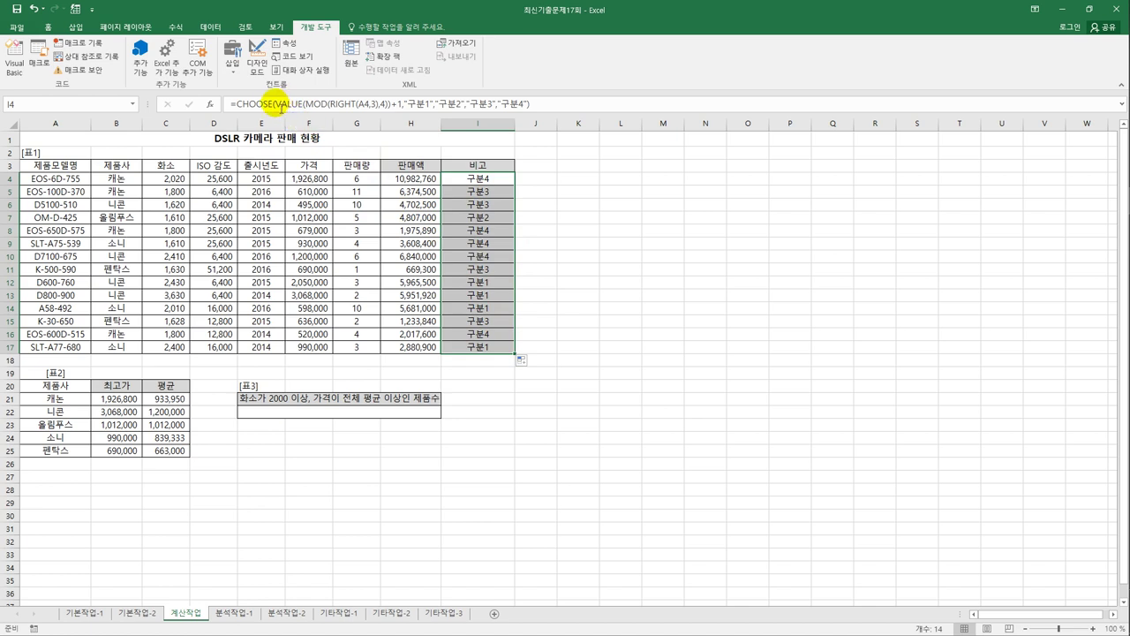
- Review the VALUE function and its MOD argument in I4's formula
{"action": "double_click", "coordinate": [293, 104]}
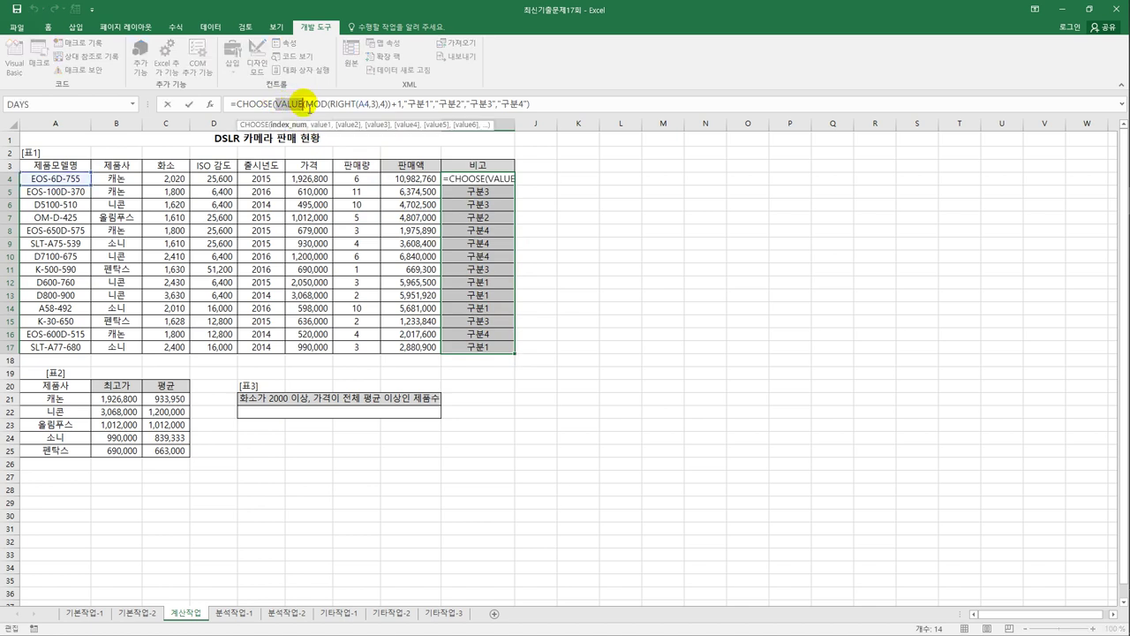
{"action": "left_click_drag", "start_coordinate": [306, 105], "coordinate": [392, 111]}
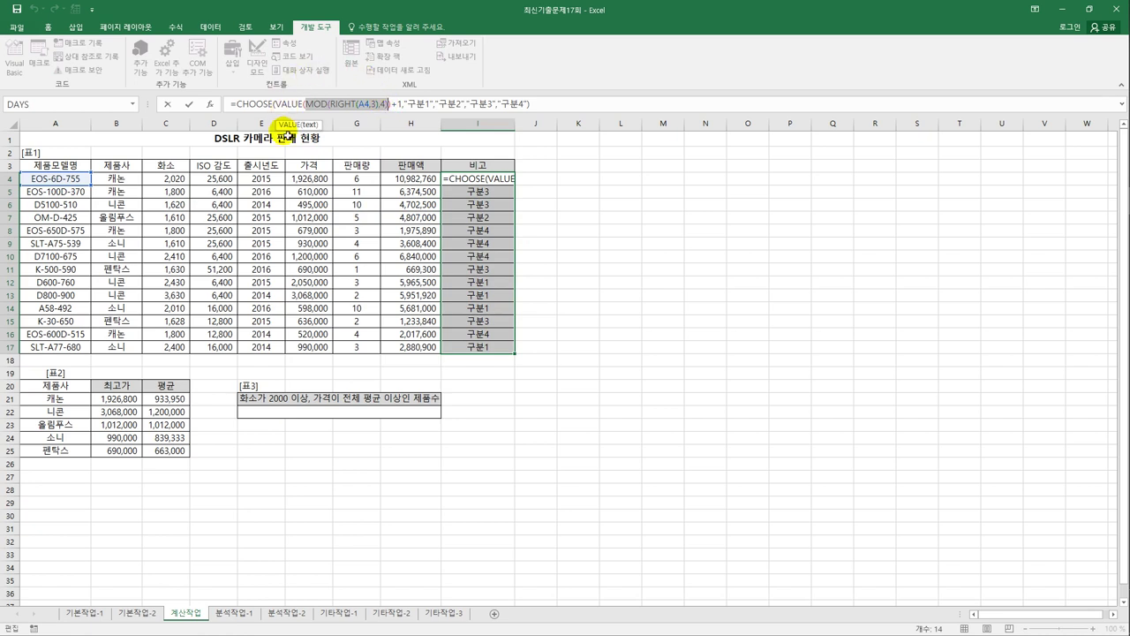
{"action": "type", "text": ")"}
{"action": "key", "text": "ctrl+Return"}
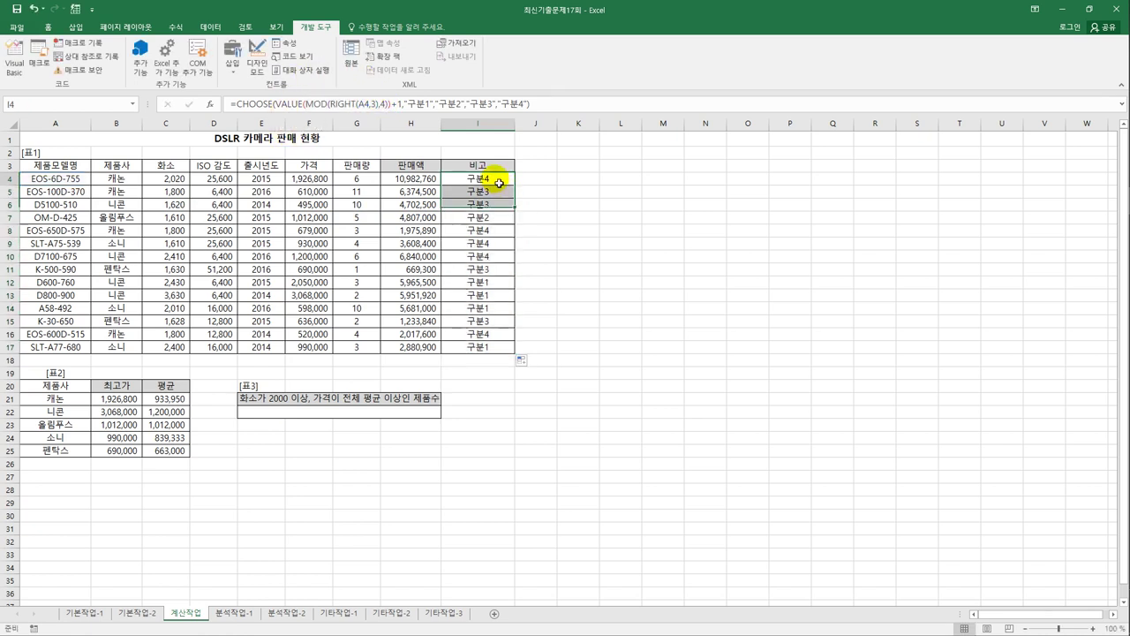
{"action": "left_click", "coordinate": [499, 183]}
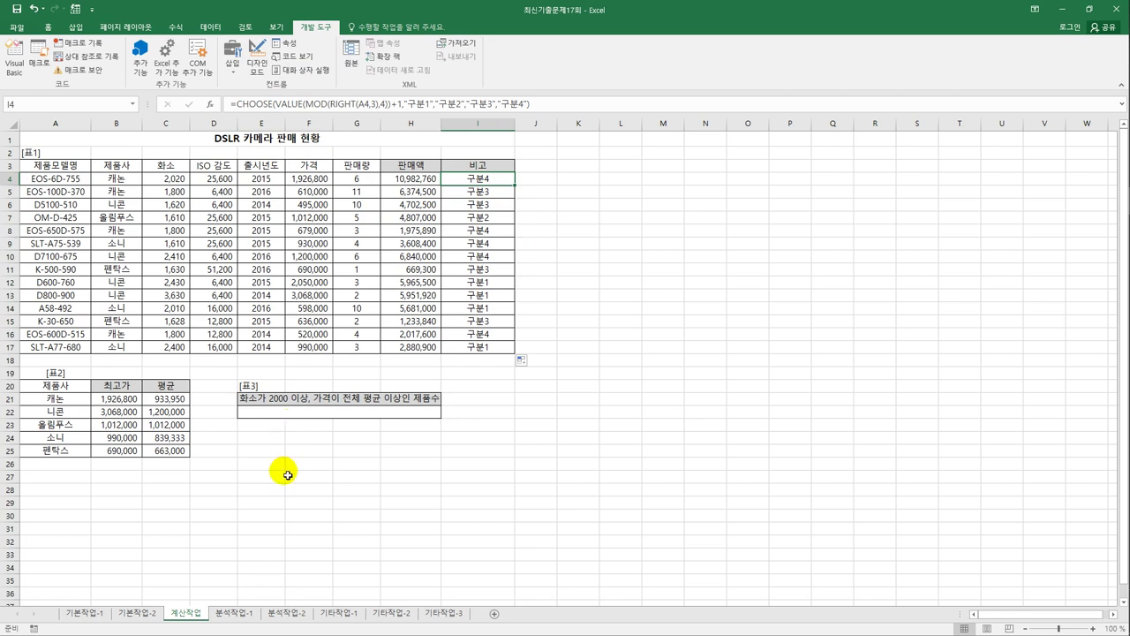
- Copy the 화소 header from C3 to E24 and enter the criterion >=2000 below it in E25
{"action": "left_click", "coordinate": [301, 410]}
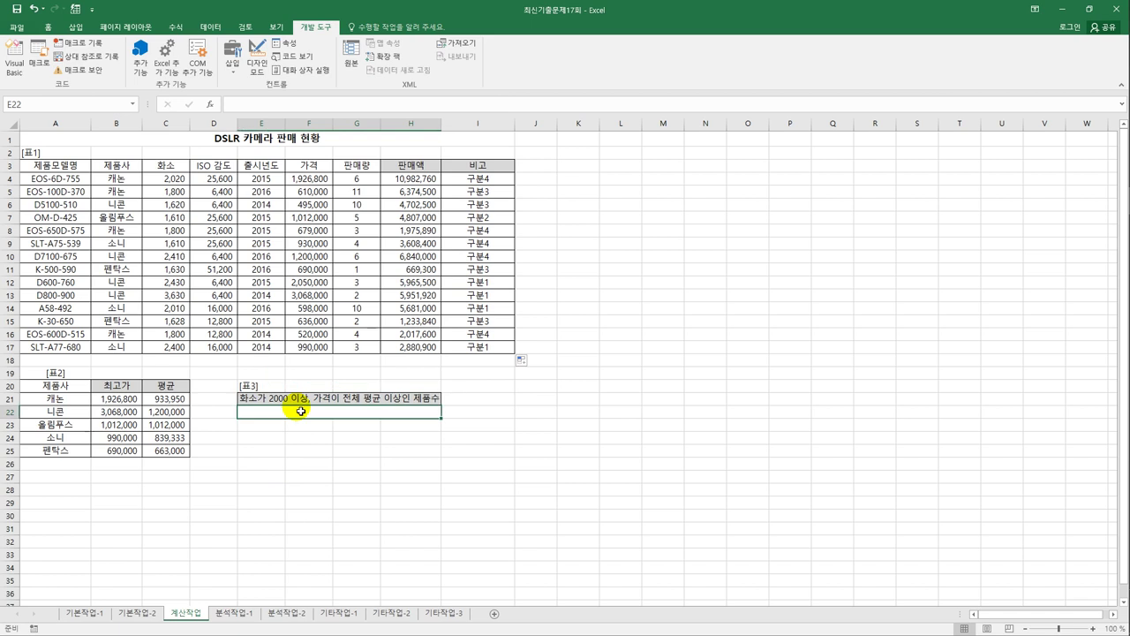
{"action": "left_click", "coordinate": [274, 439]}
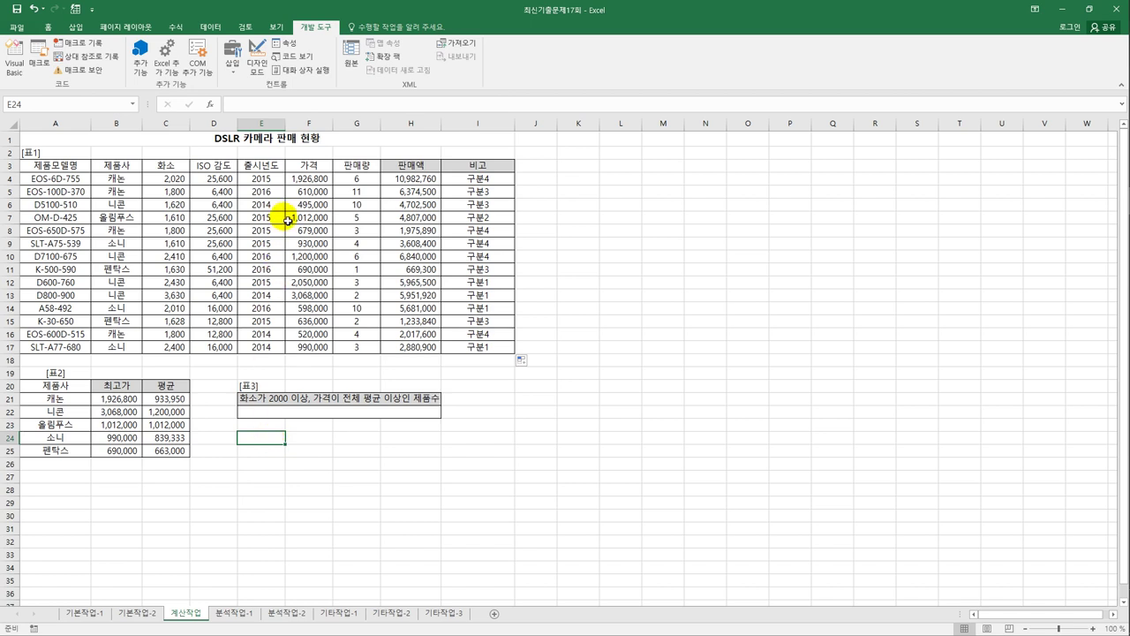
{"action": "left_click", "coordinate": [174, 171]}
{"action": "key", "text": "ctrl+c"}
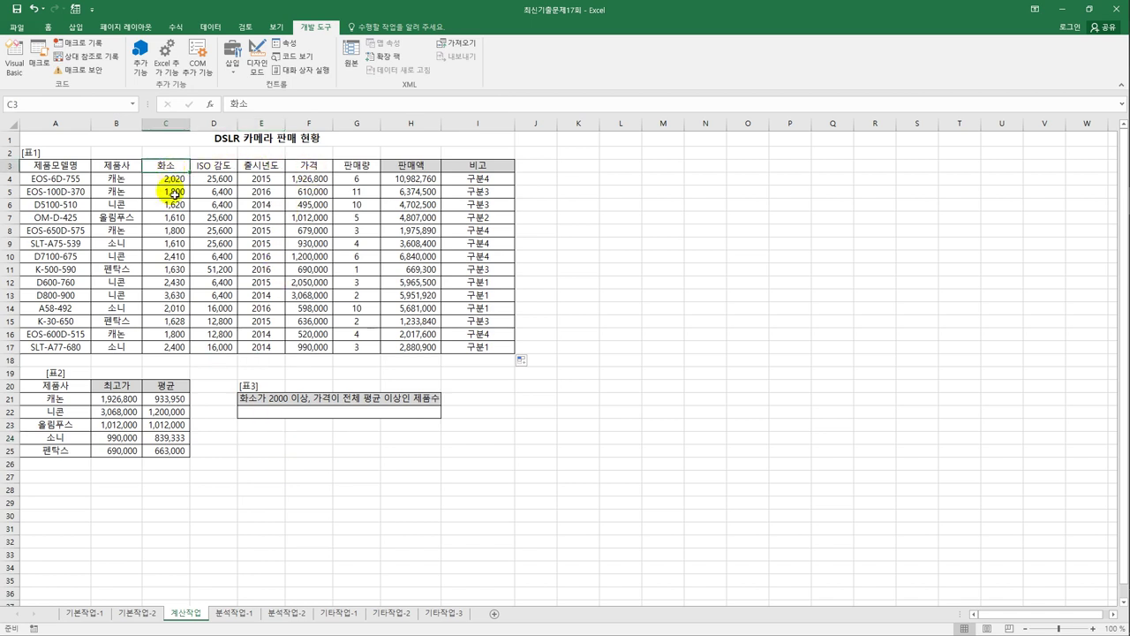
{"action": "left_click", "coordinate": [254, 442]}
{"action": "left_click", "coordinate": [266, 455]}
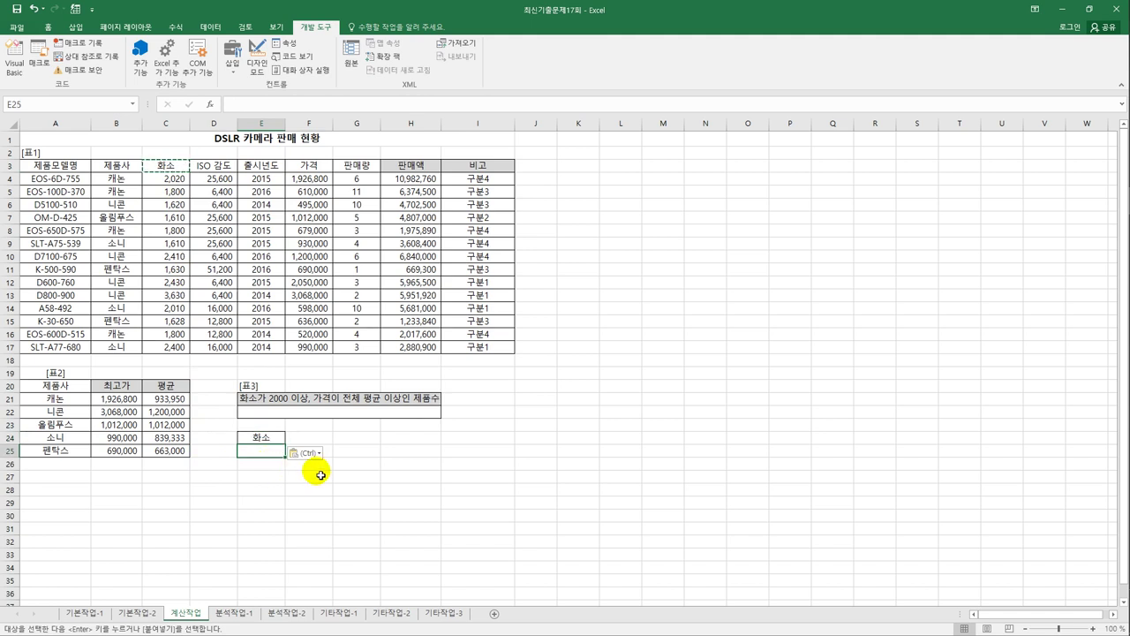
{"action": "type", "text": ">=2000"}
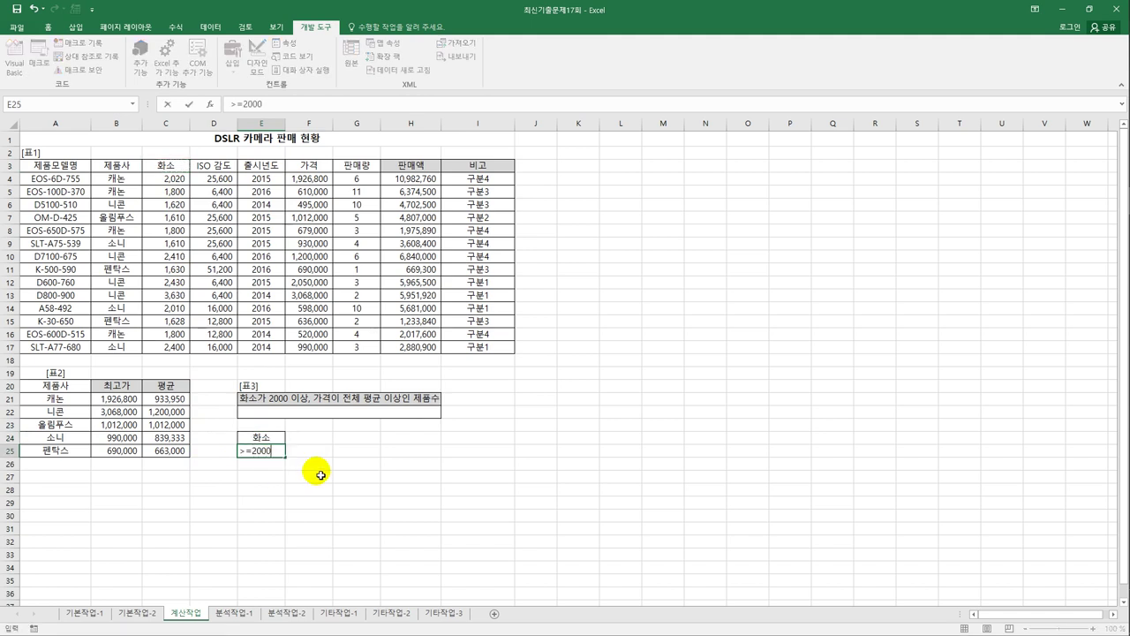
{"action": "key", "text": "Return"}
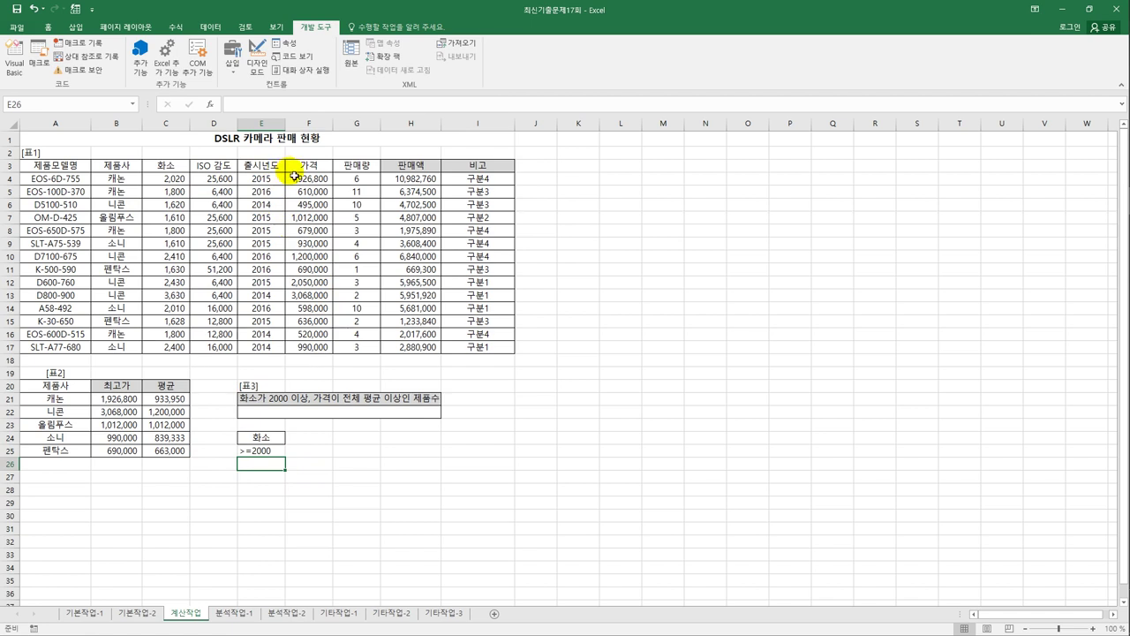
- Enter 평균 in F24 as the heading for the second criterion
{"action": "left_click", "coordinate": [313, 441]}
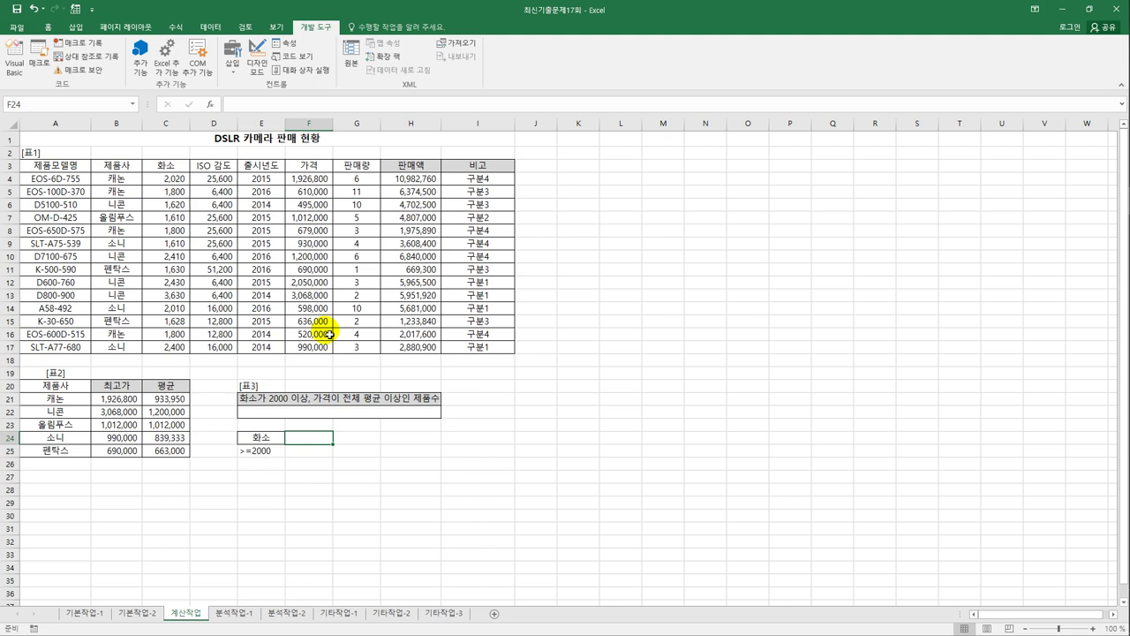
{"action": "type", "text": "vu"}
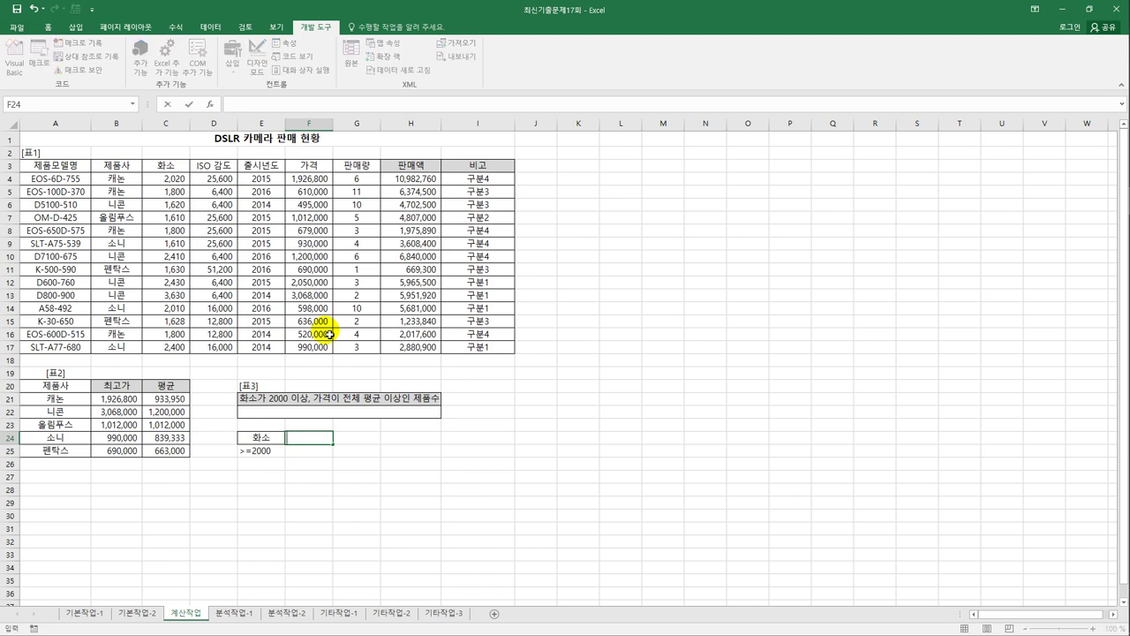
{"action": "type", "text": "drbs"}
{"action": "key", "text": "Return"}
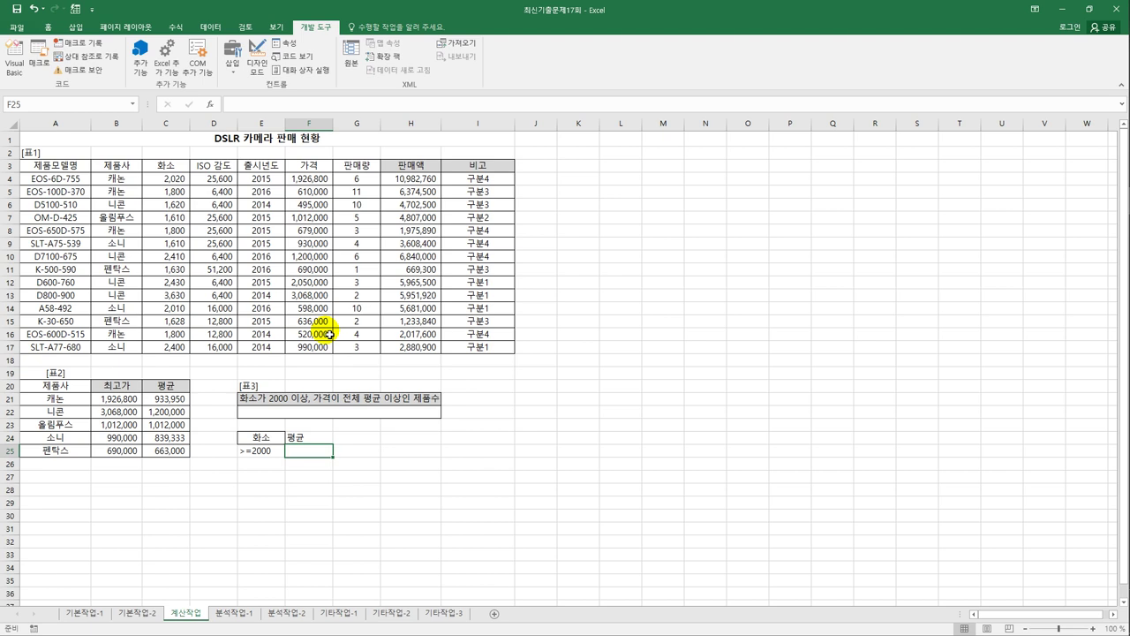
- Enter the criterion formula =F4>=AVERAGE($F$4:$F$17) in F25
{"action": "type", "text": "="}
{"action": "left_click", "coordinate": [318, 182]}
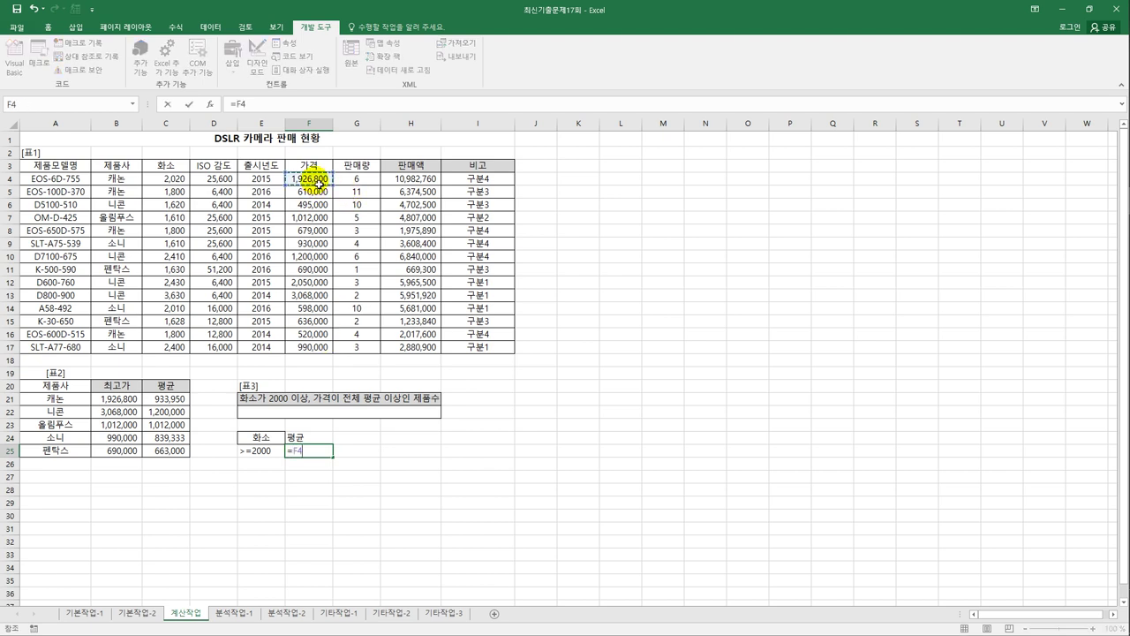
{"action": "type", "text": ">"}
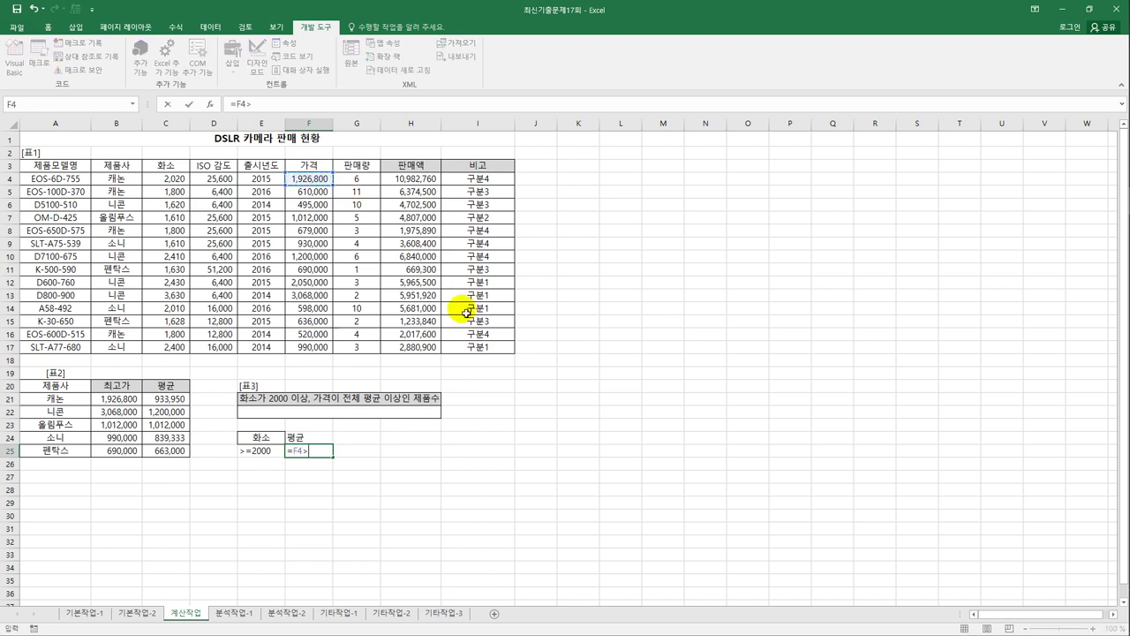
{"action": "type", "text": "="}
{"action": "key", "text": "BackSpace"}
{"action": "type", "text": "aver"}
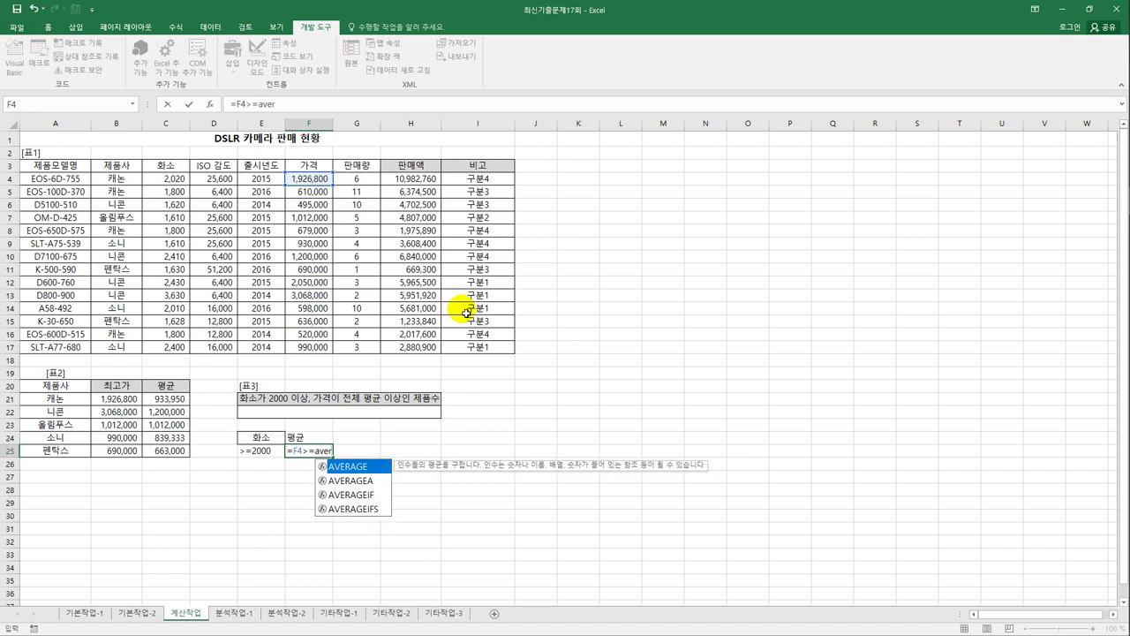
{"action": "key", "text": "Tab"}
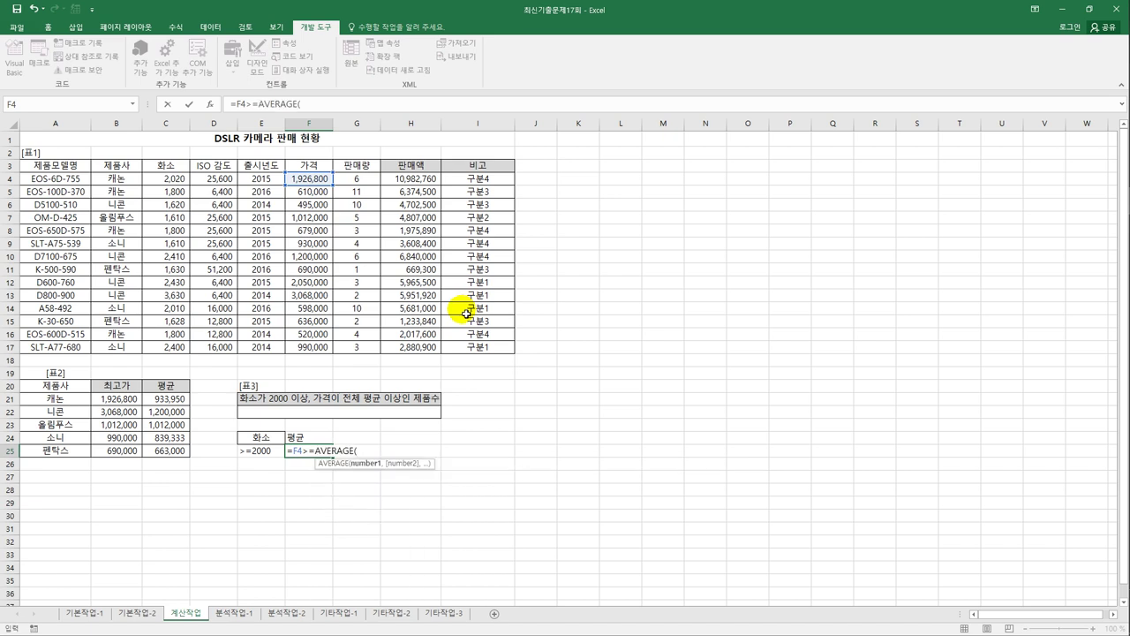
{"action": "left_click_drag", "start_coordinate": [309, 179], "coordinate": [311, 350]}
{"action": "key", "text": "F4"}
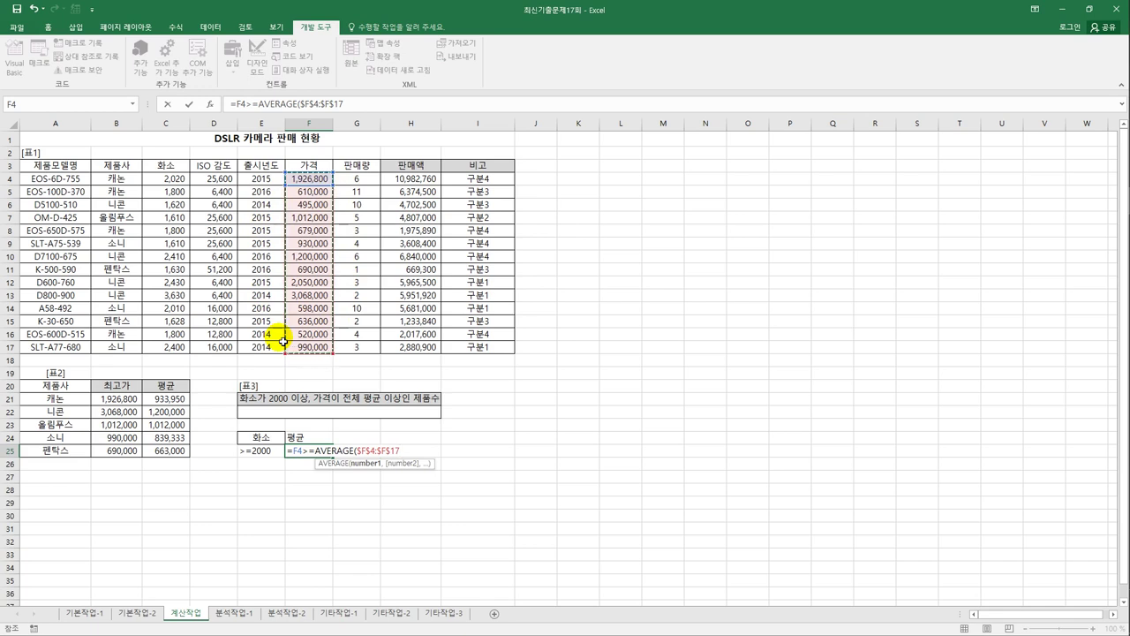
{"action": "type", "text": ")"}
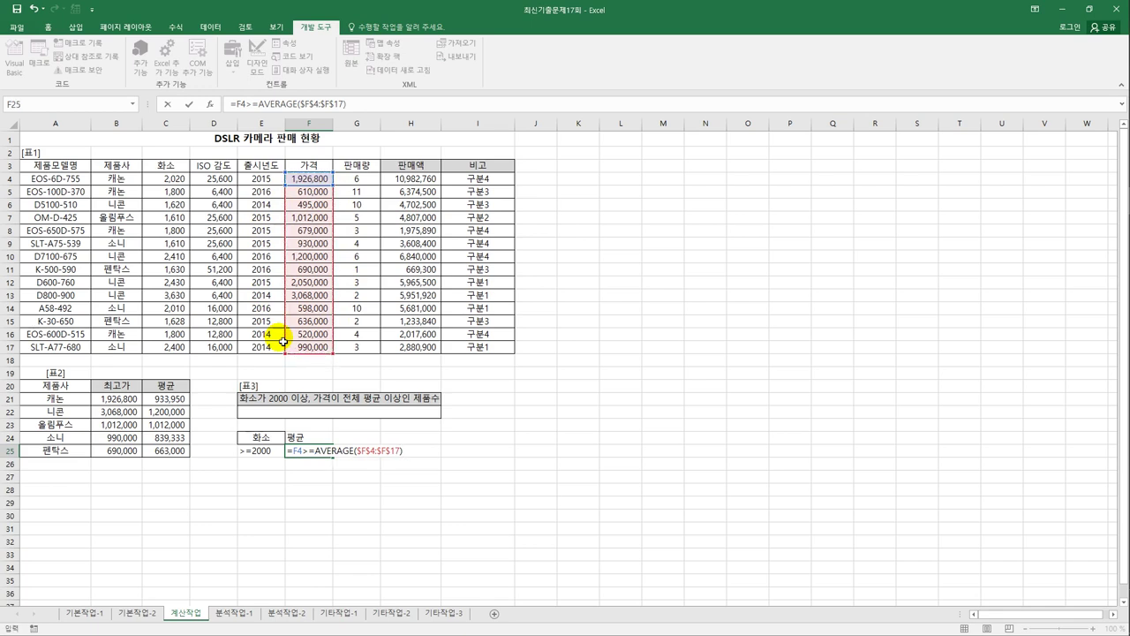
{"action": "key", "text": "Return"}
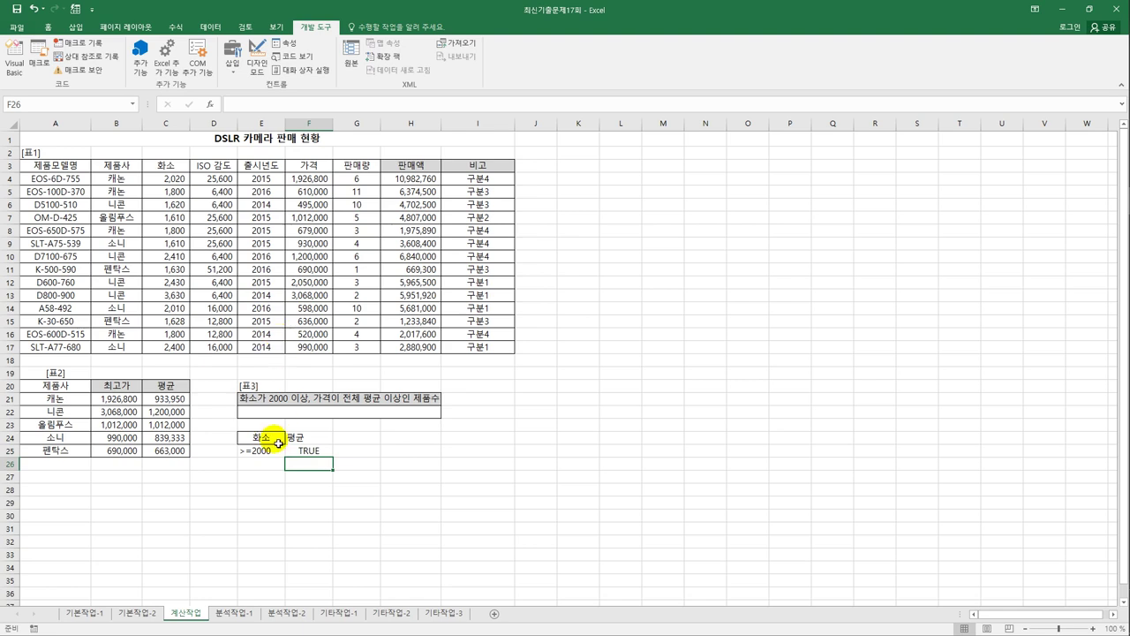
- Review the criteria in E24:F25, and start a DCOUNTA formula in E22 with A3:G17 as the database
{"action": "left_click_drag", "start_coordinate": [260, 438], "coordinate": [309, 450]}
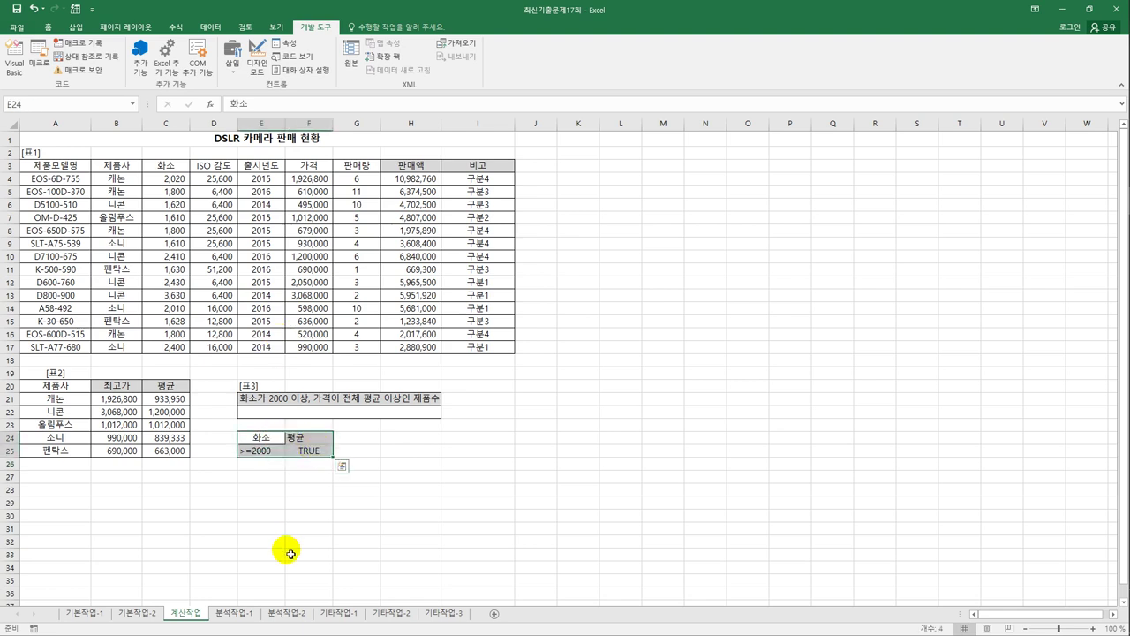
{"action": "left_click", "coordinate": [277, 456]}
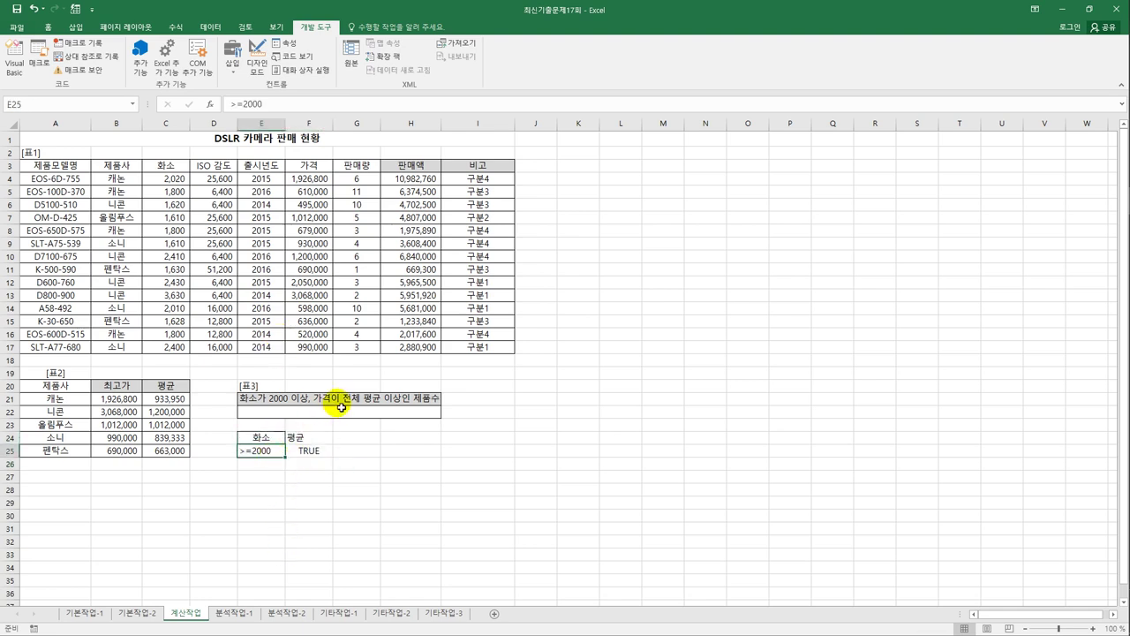
{"action": "left_click", "coordinate": [309, 450]}
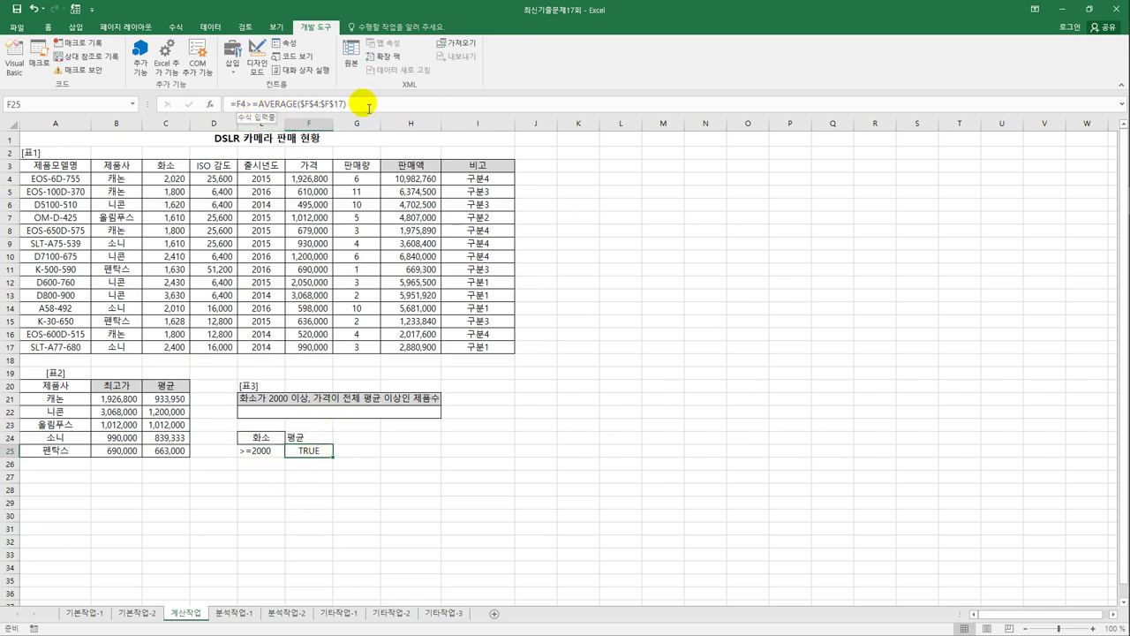
{"action": "left_click_drag", "start_coordinate": [275, 440], "coordinate": [307, 451]}
{"action": "left_click", "coordinate": [300, 411]}
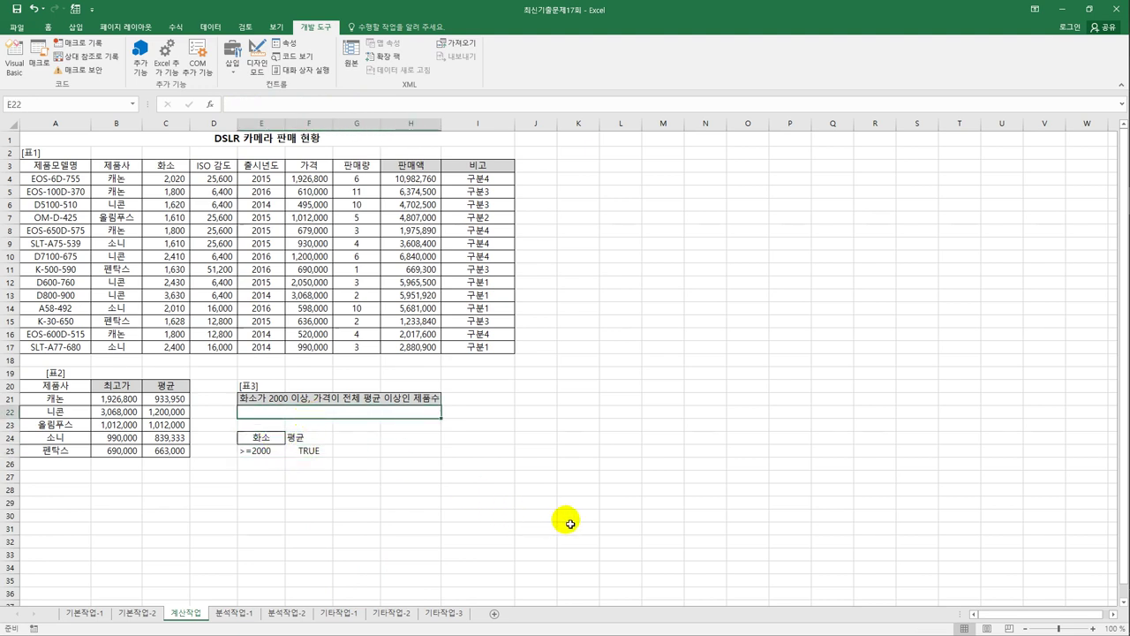
{"action": "type", "text": "=d"}
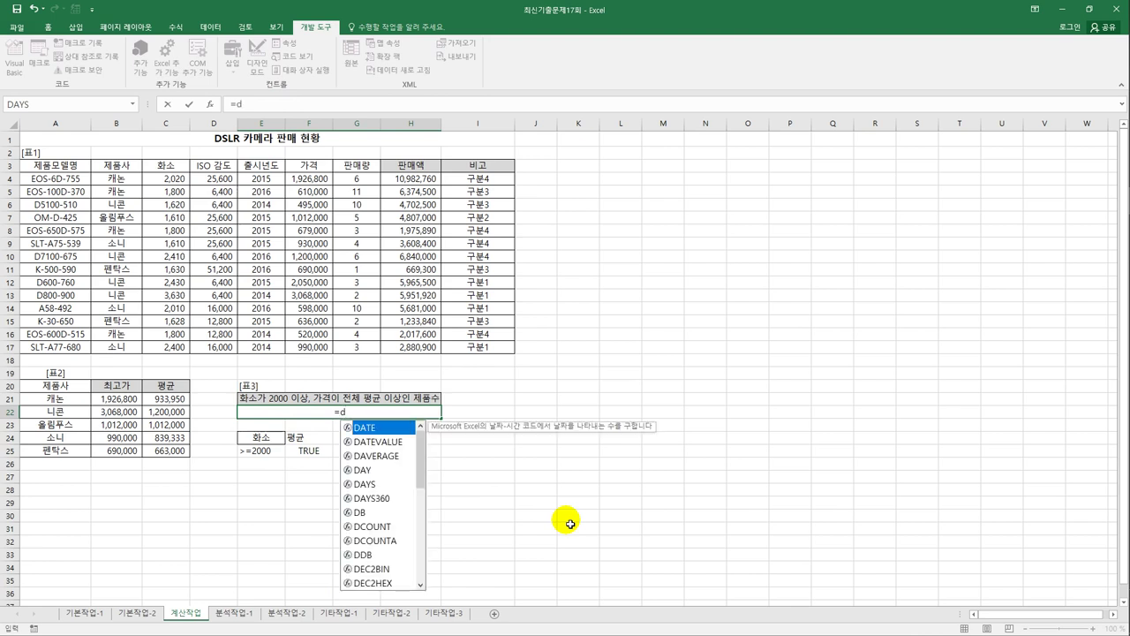
{"action": "type", "text": "c"}
{"action": "key", "text": "Down"}
{"action": "key", "text": "Tab"}
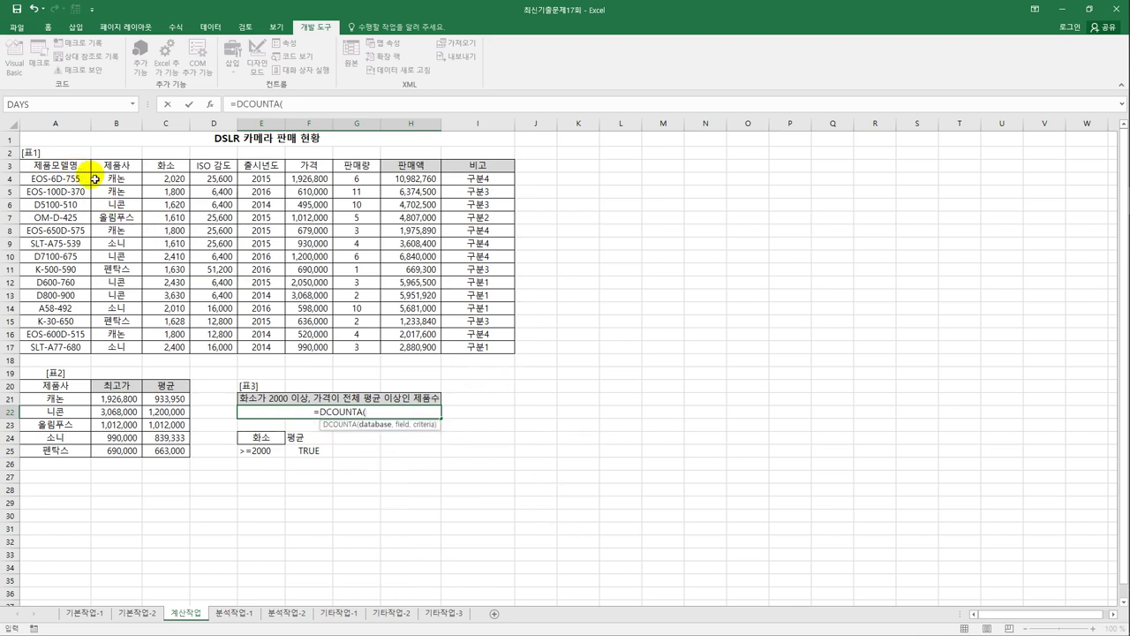
{"action": "left_click_drag", "start_coordinate": [85, 166], "coordinate": [372, 359]}
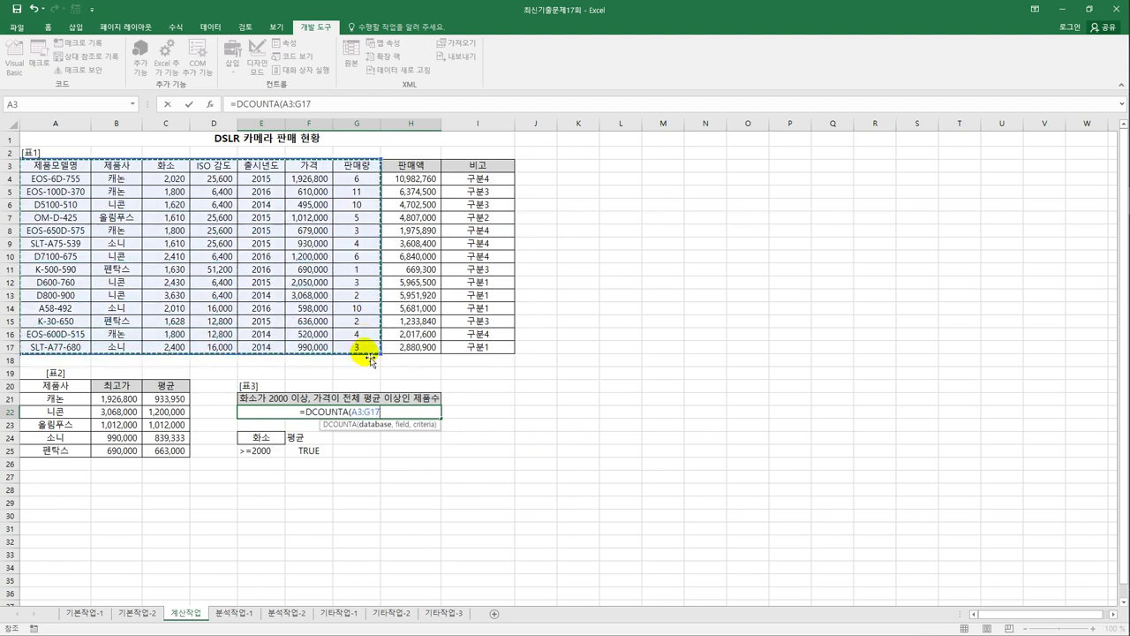
{"action": "type", "text": ","}
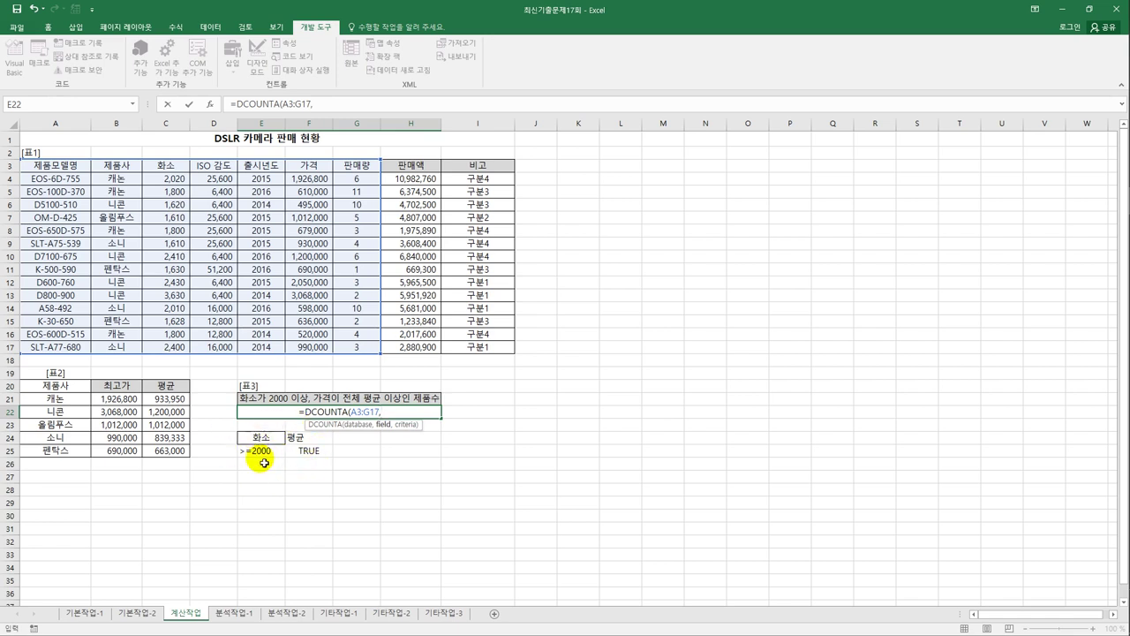
- Complete E22's DCOUNTA formula with C3 as the field and E24:F25 as the criteria, and check the formula
{"action": "left_click", "coordinate": [164, 168]}
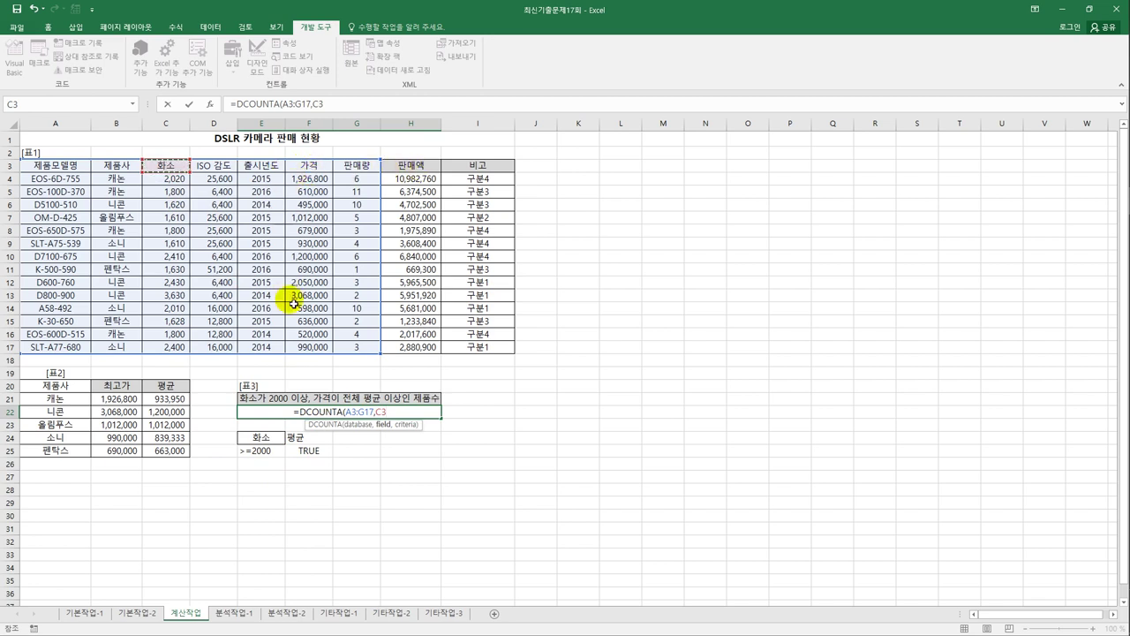
{"action": "type", "text": ","}
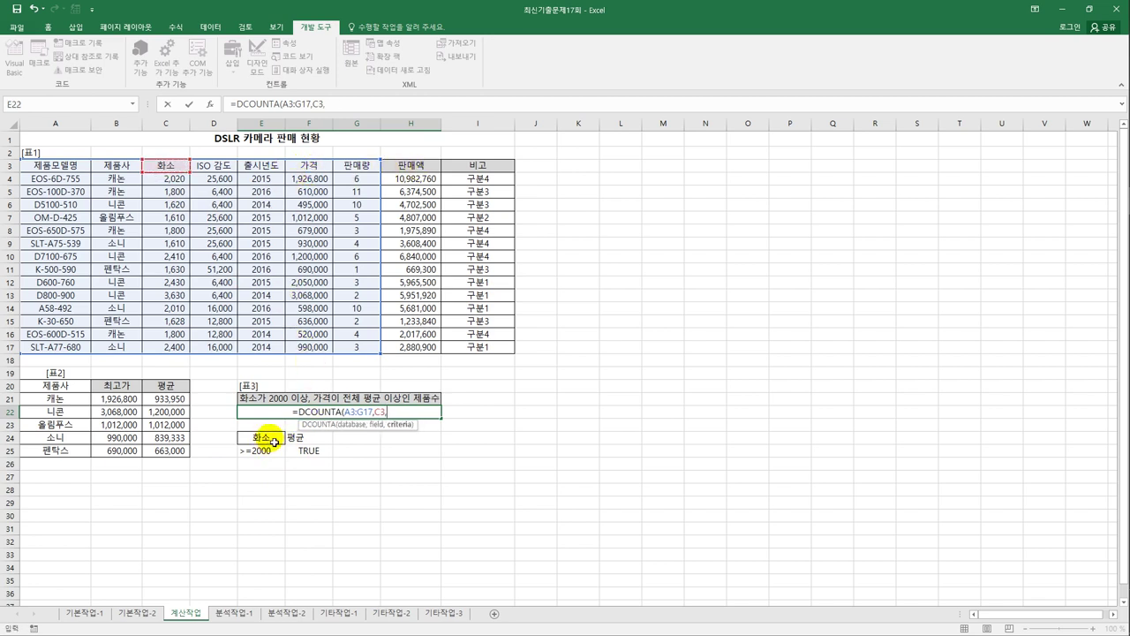
{"action": "left_click_drag", "start_coordinate": [278, 444], "coordinate": [305, 453]}
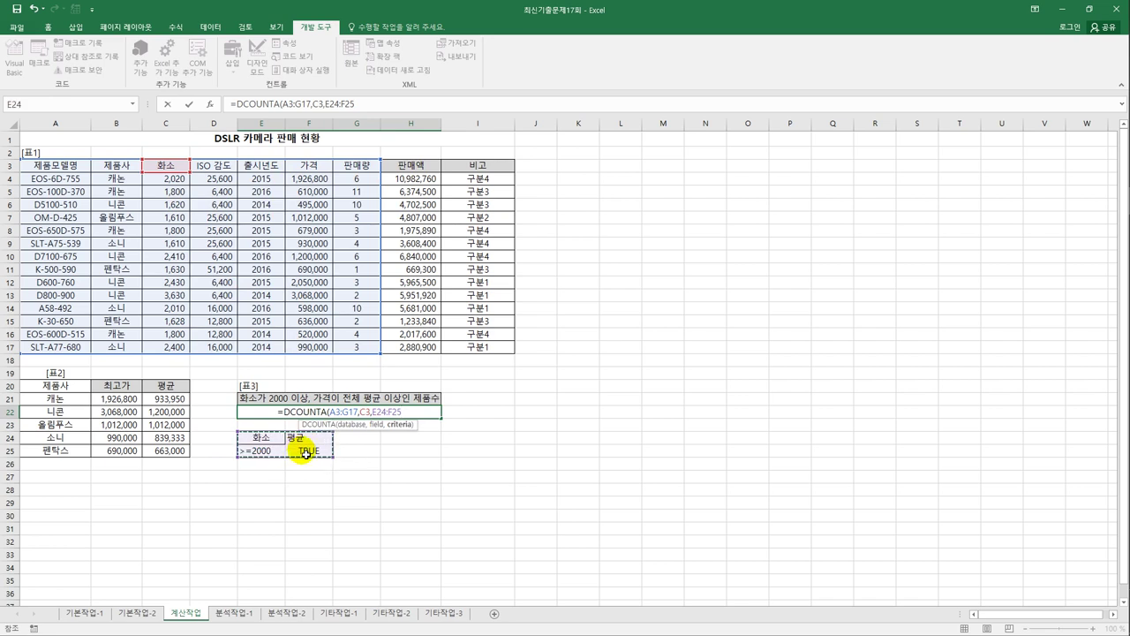
{"action": "type", "text": ")"}
{"action": "key", "text": "Return"}
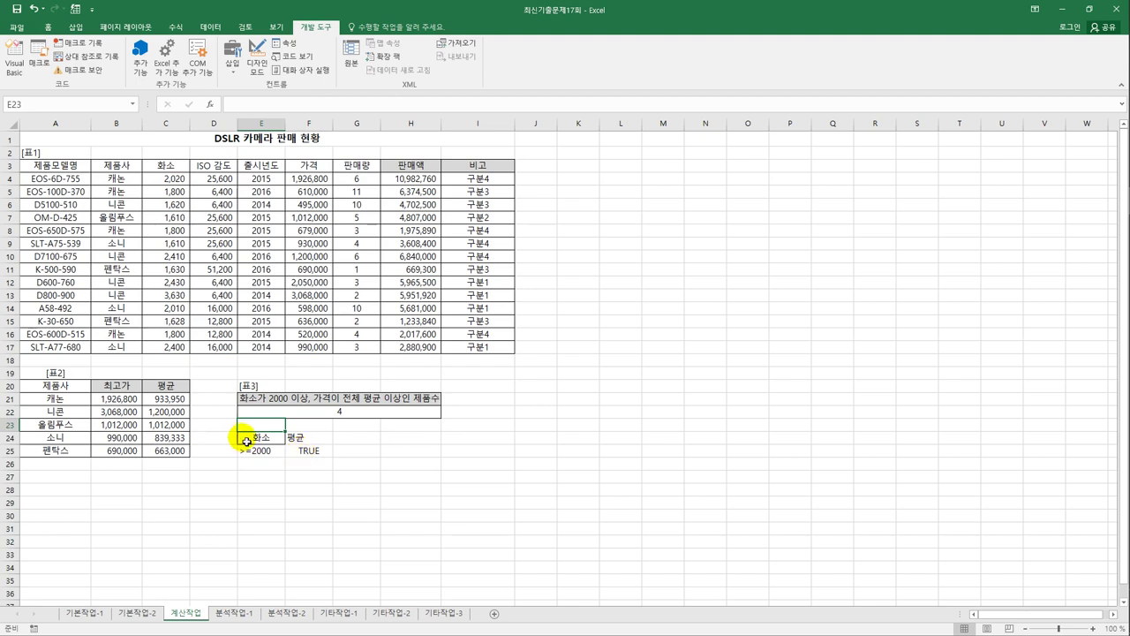
{"action": "left_click_drag", "start_coordinate": [247, 435], "coordinate": [308, 450]}
{"action": "left_click", "coordinate": [333, 415]}
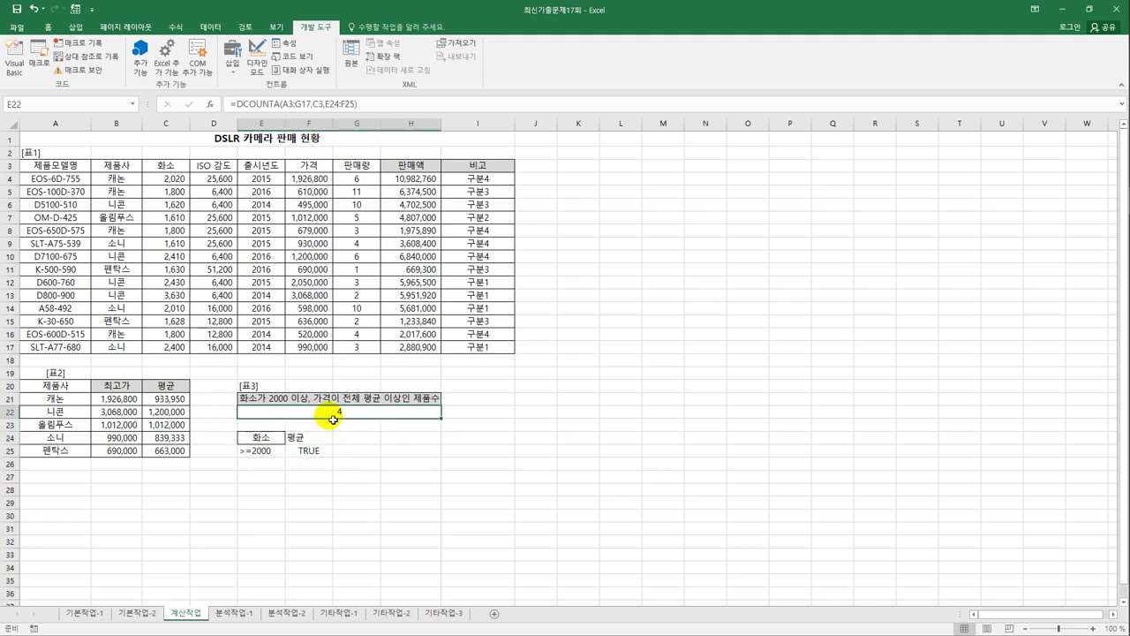
{"action": "left_click", "coordinate": [231, 142]}
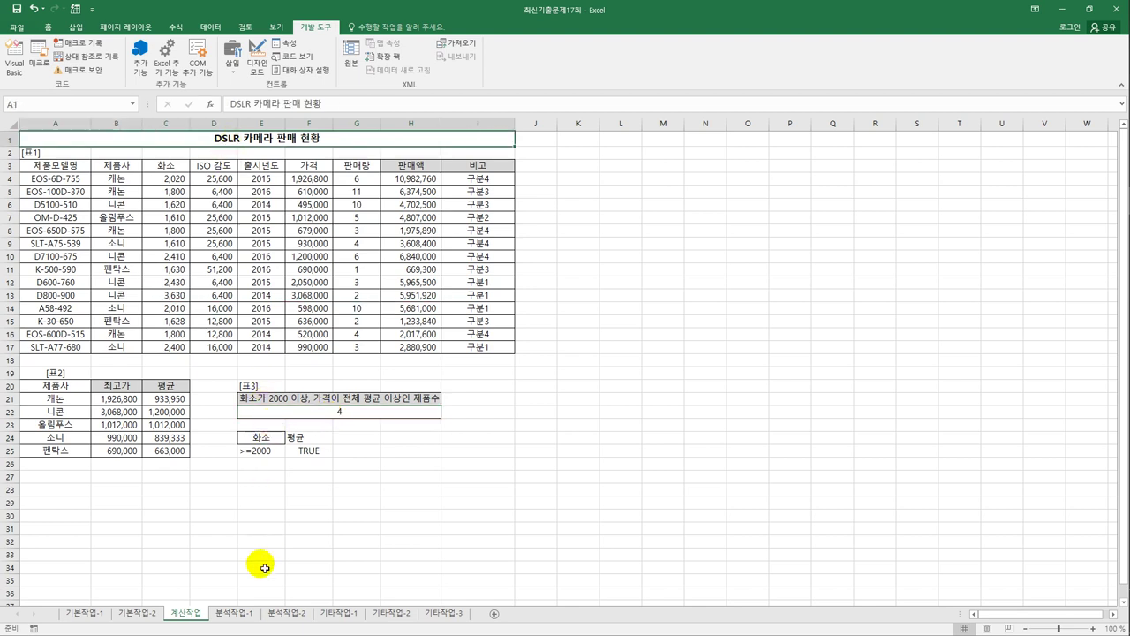
- On sheet 분석작업-1, start a Microsoft Query import at cell B4 with MS Access Database* as the data source
{"action": "left_click", "coordinate": [249, 614]}
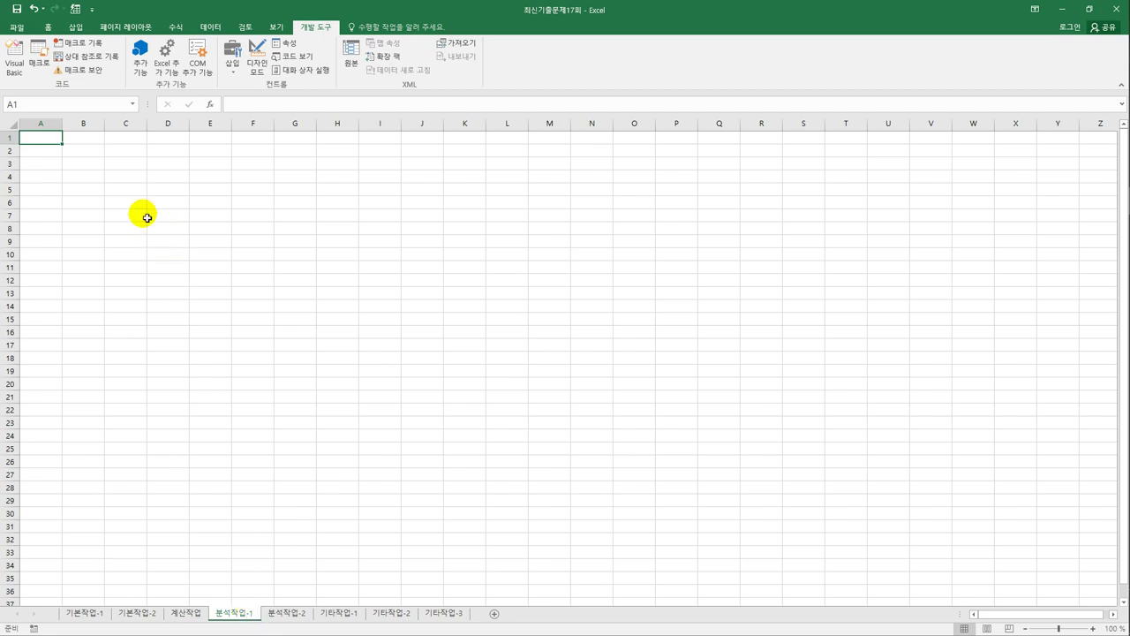
{"action": "left_click", "coordinate": [101, 180]}
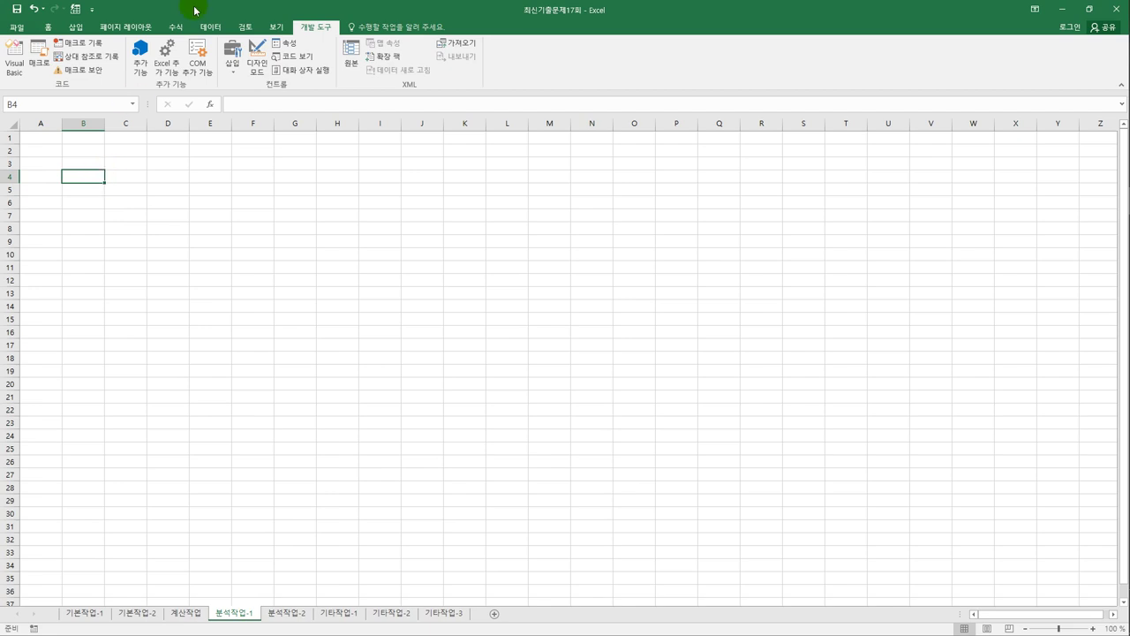
{"action": "left_click", "coordinate": [212, 26]}
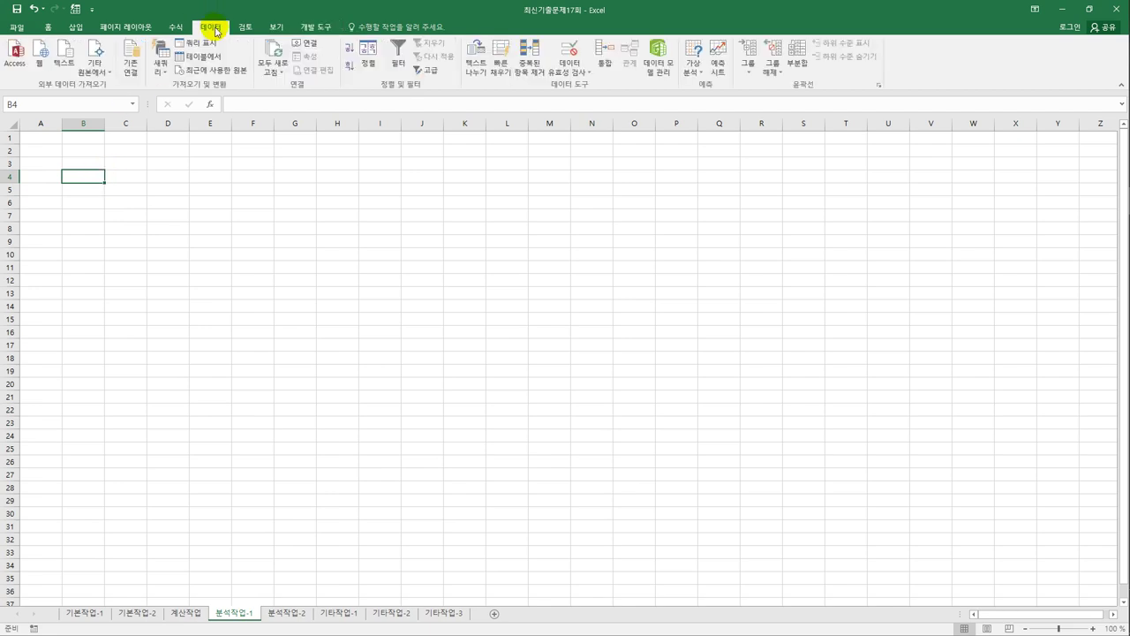
{"action": "left_click", "coordinate": [93, 70]}
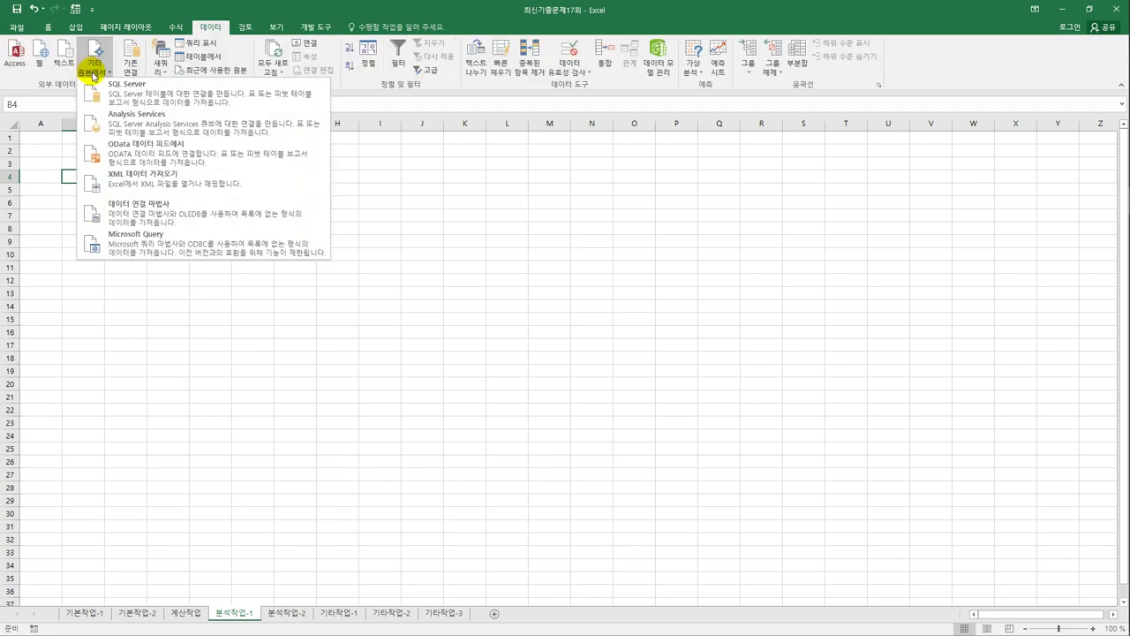
{"action": "left_click", "coordinate": [154, 244]}
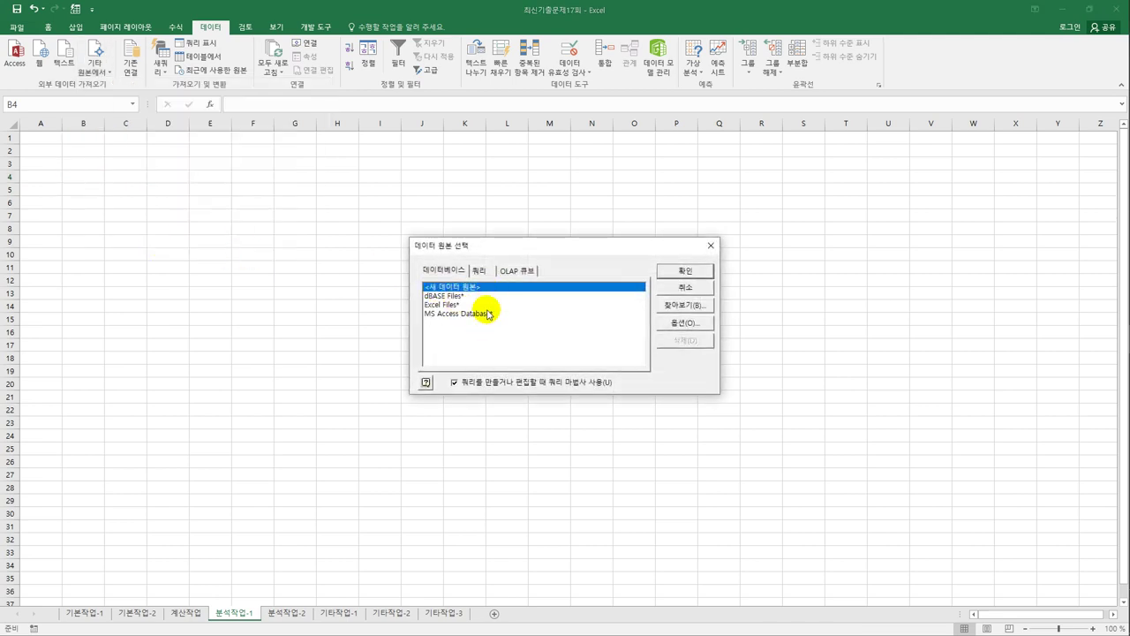
{"action": "left_click", "coordinate": [486, 314]}
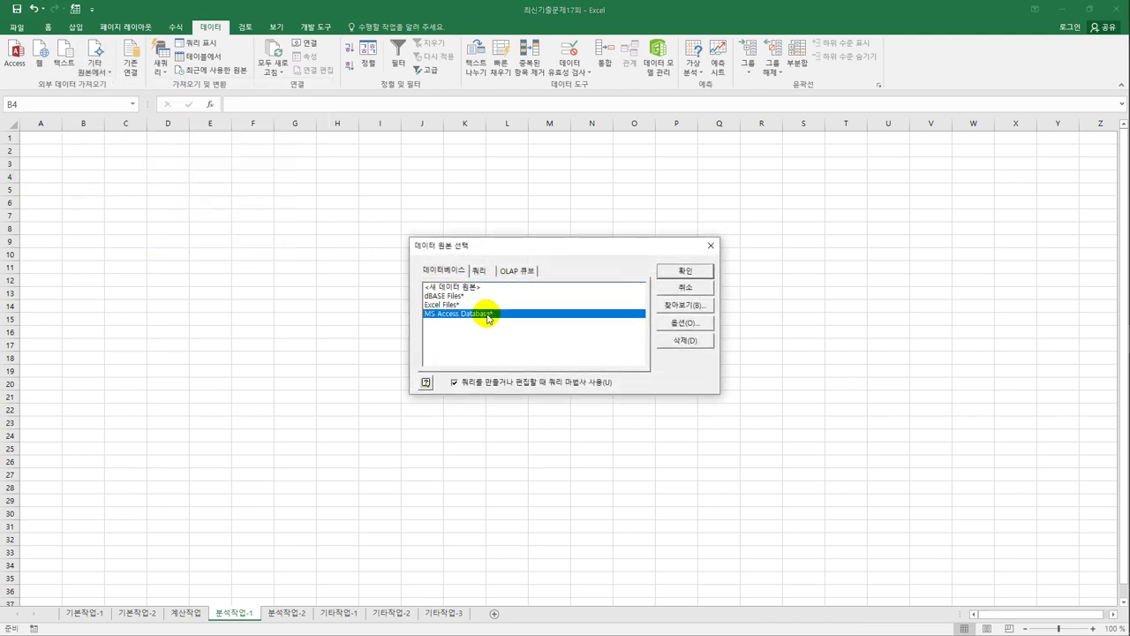
{"action": "left_click", "coordinate": [674, 269]}
- Choose 판매현황.accdb from the 기출문제 folder as the database for the query
{"action": "left_click_drag", "start_coordinate": [199, 30], "coordinate": [582, 207]}
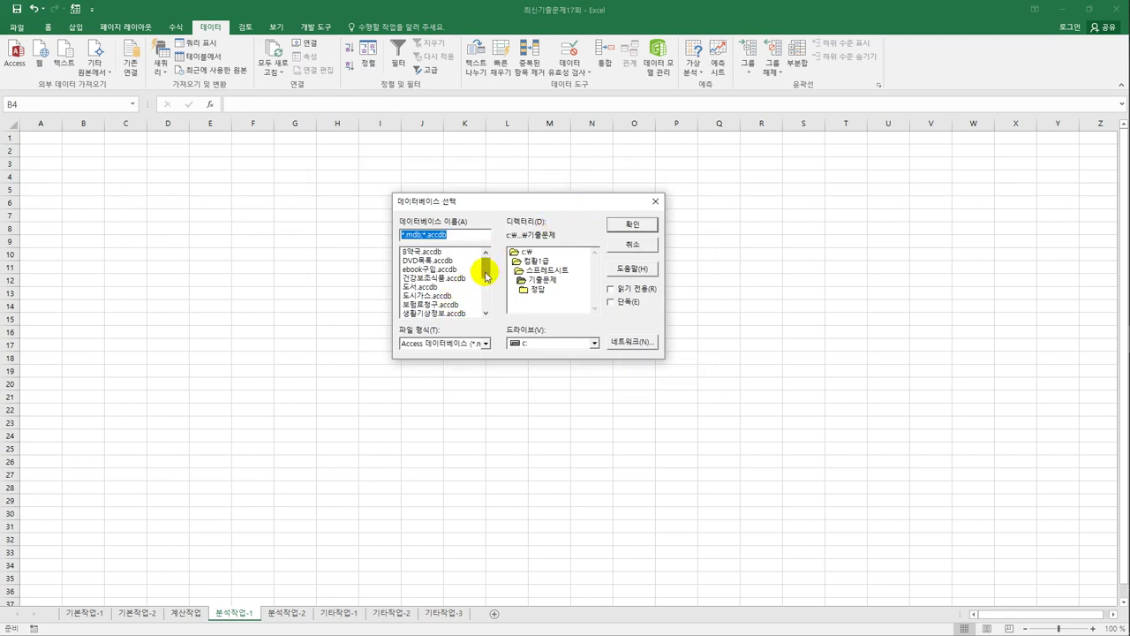
{"action": "left_click_drag", "start_coordinate": [487, 277], "coordinate": [489, 308]}
{"action": "left_click", "coordinate": [432, 304]}
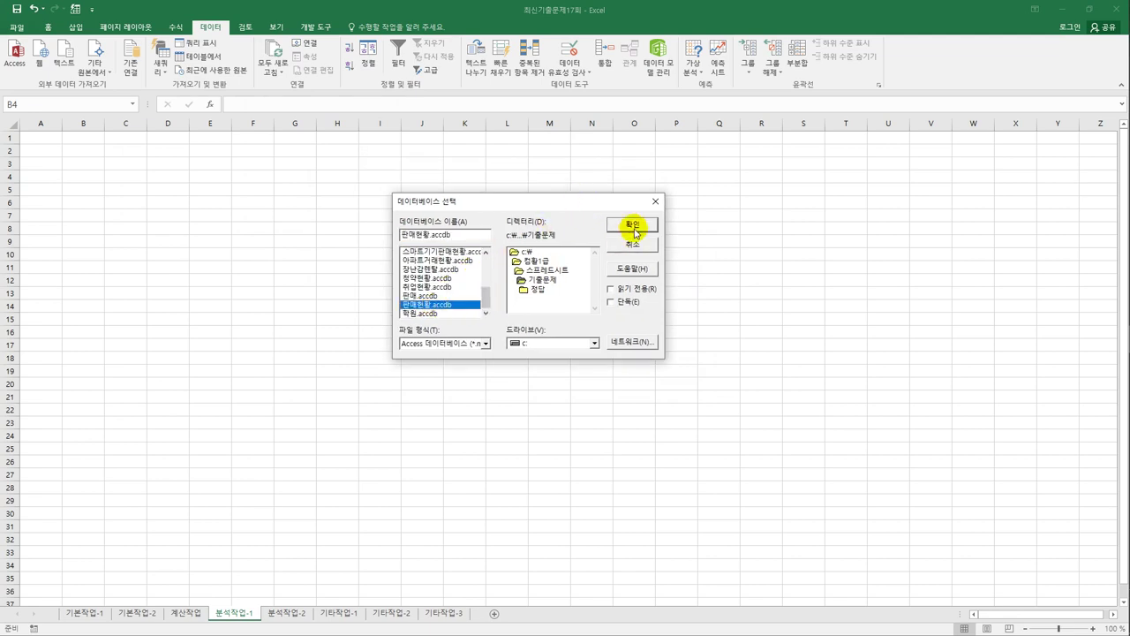
{"action": "left_click", "coordinate": [633, 226]}
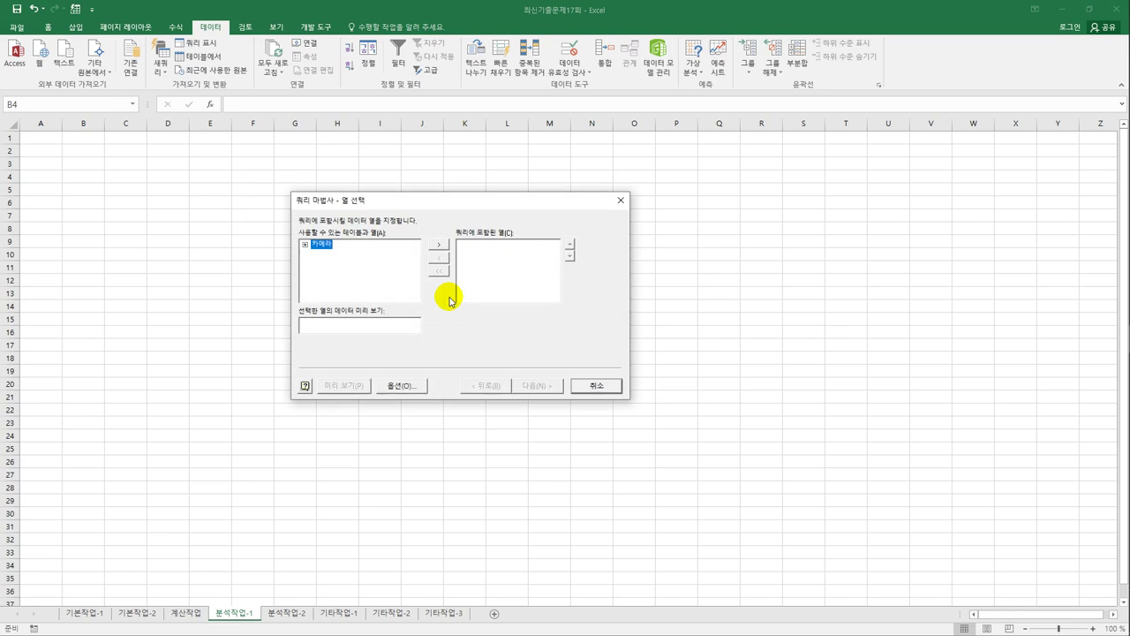
- Expand the 카메라 table and add the columns ISO 감도, 제품사, 출시년도 and 가격 to the query in that order
{"action": "double_click", "coordinate": [325, 248]}
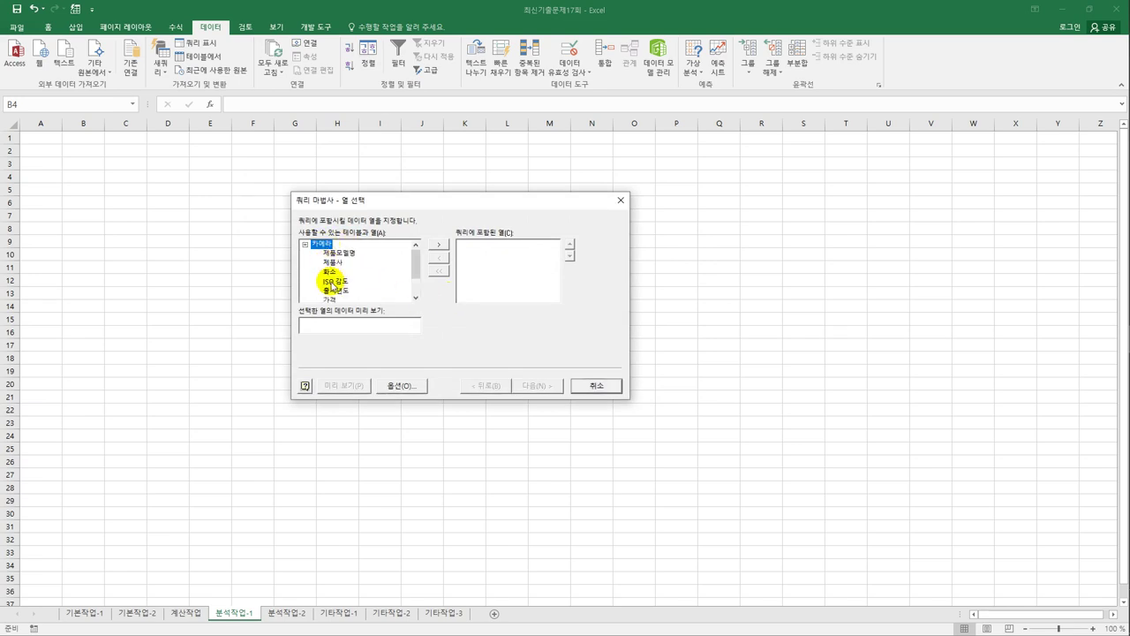
{"action": "left_click", "coordinate": [332, 282]}
{"action": "double_click", "coordinate": [331, 282]}
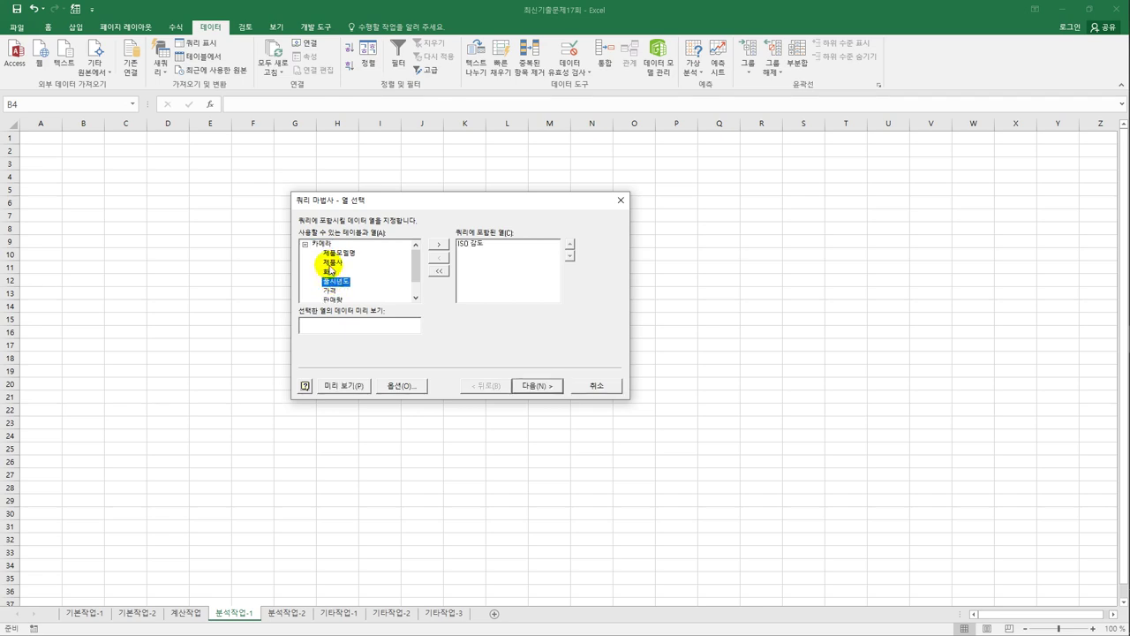
{"action": "double_click", "coordinate": [330, 263]}
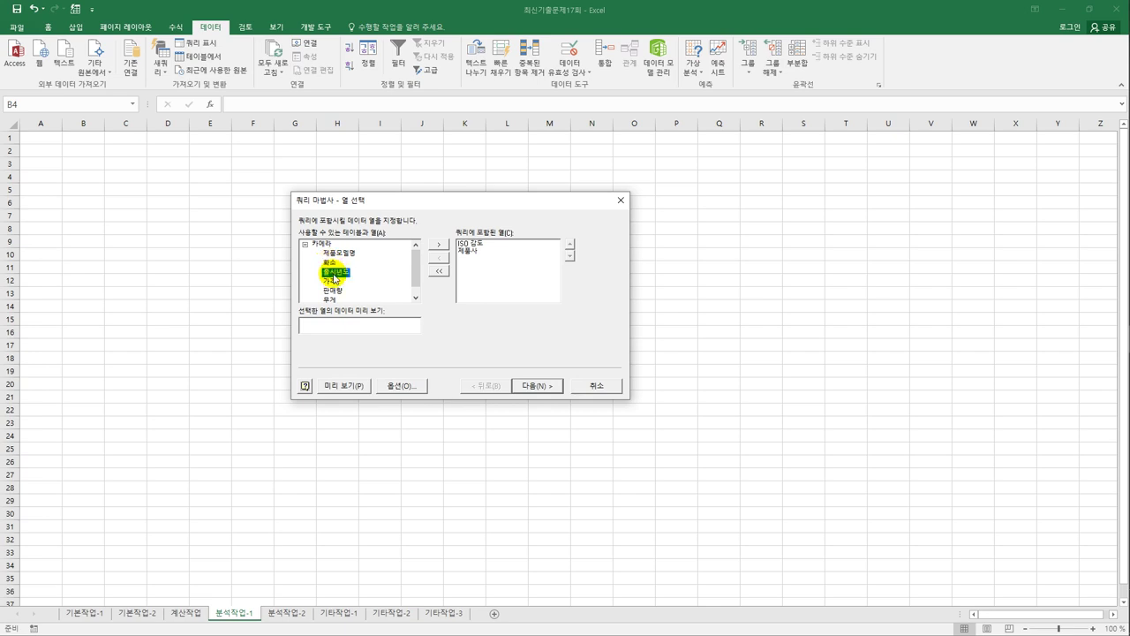
{"action": "double_click", "coordinate": [333, 272]}
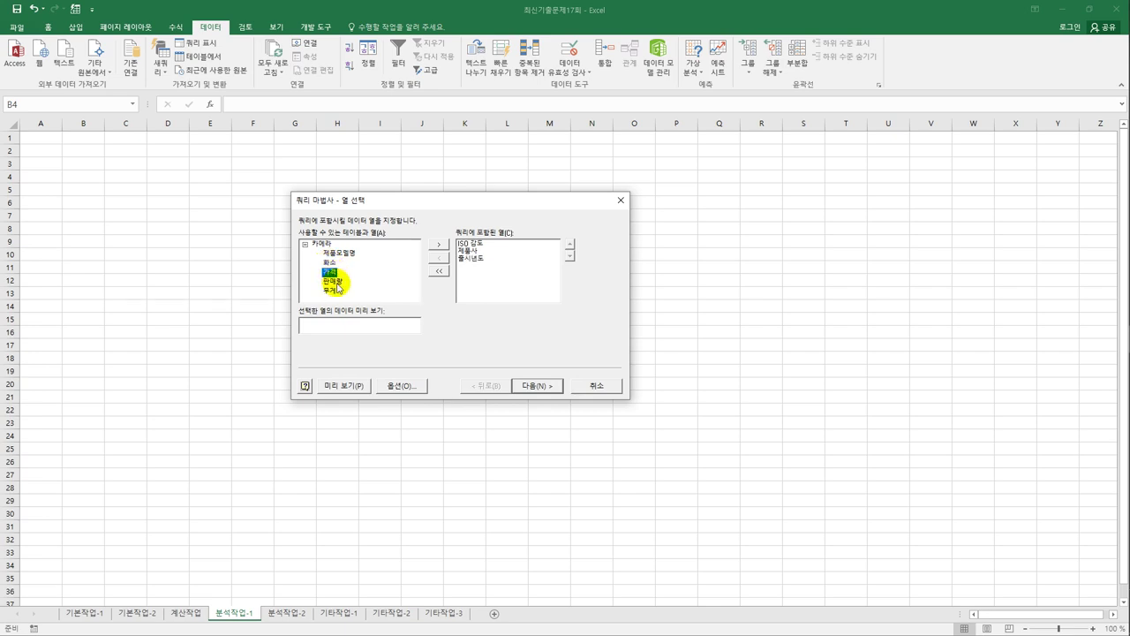
{"action": "double_click", "coordinate": [332, 274]}
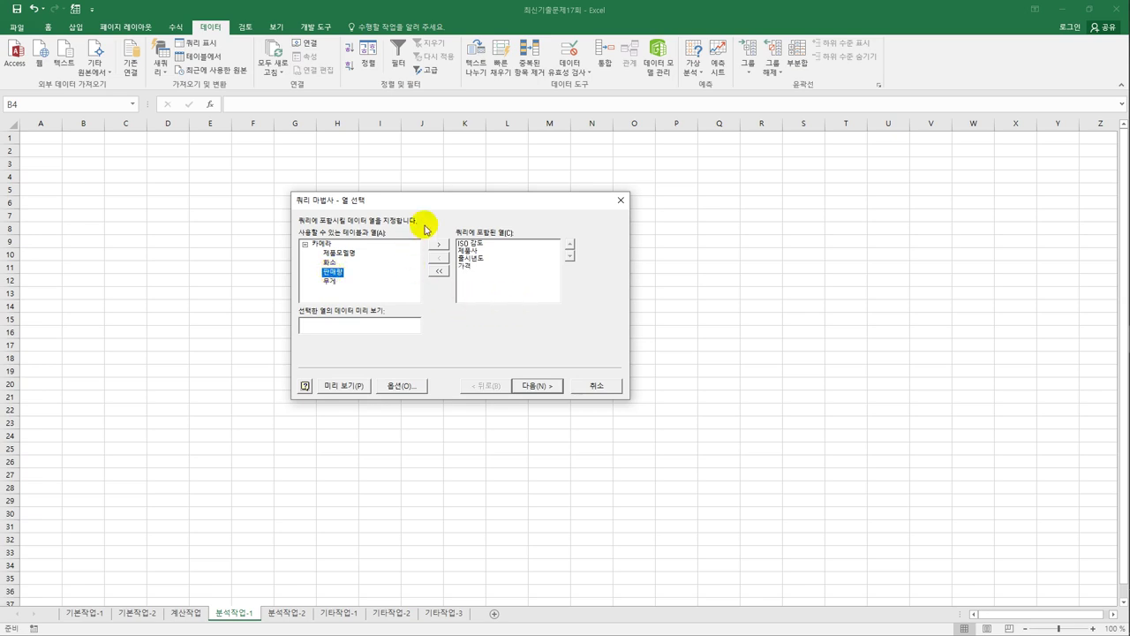
- Accept the chosen query columns and proceed through the query wizard without setting any filter or sort order
{"action": "left_click", "coordinate": [547, 393]}
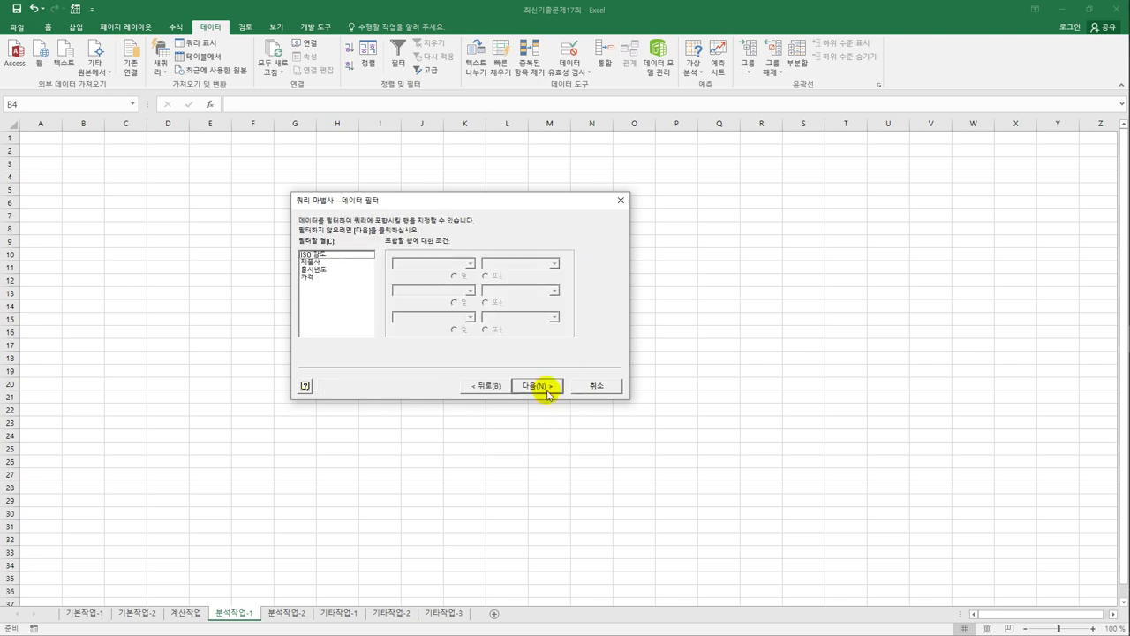
{"action": "left_click", "coordinate": [548, 389]}
{"action": "left_click", "coordinate": [548, 389]}
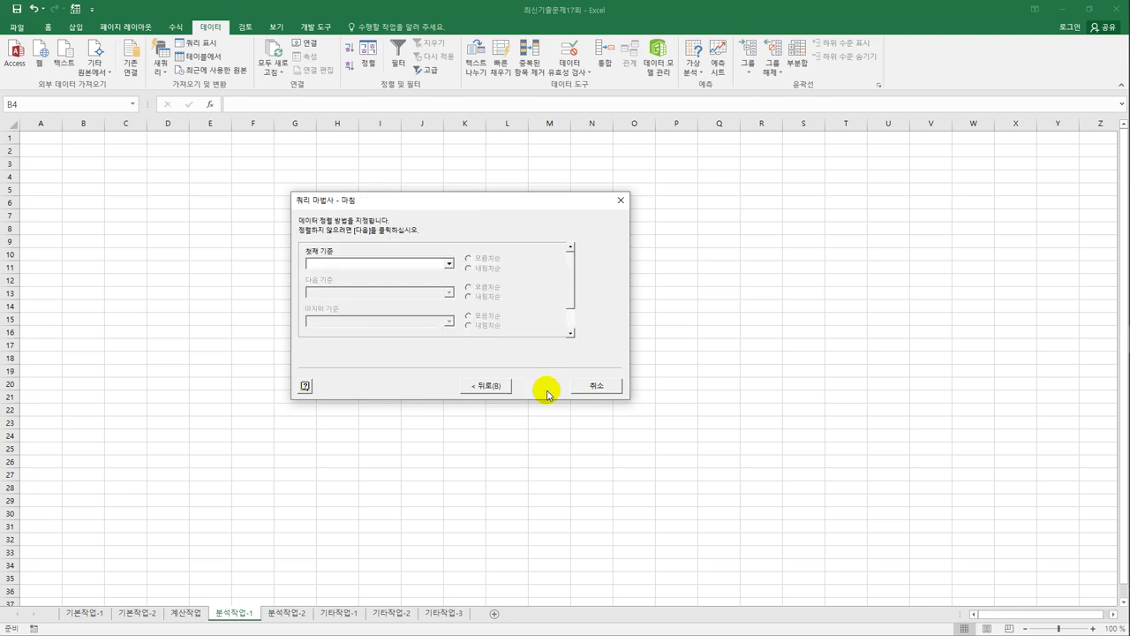
- Finish the query without sorting and import the data as a PivotTable report in the existing worksheet at B4
{"action": "left_click", "coordinate": [548, 389]}
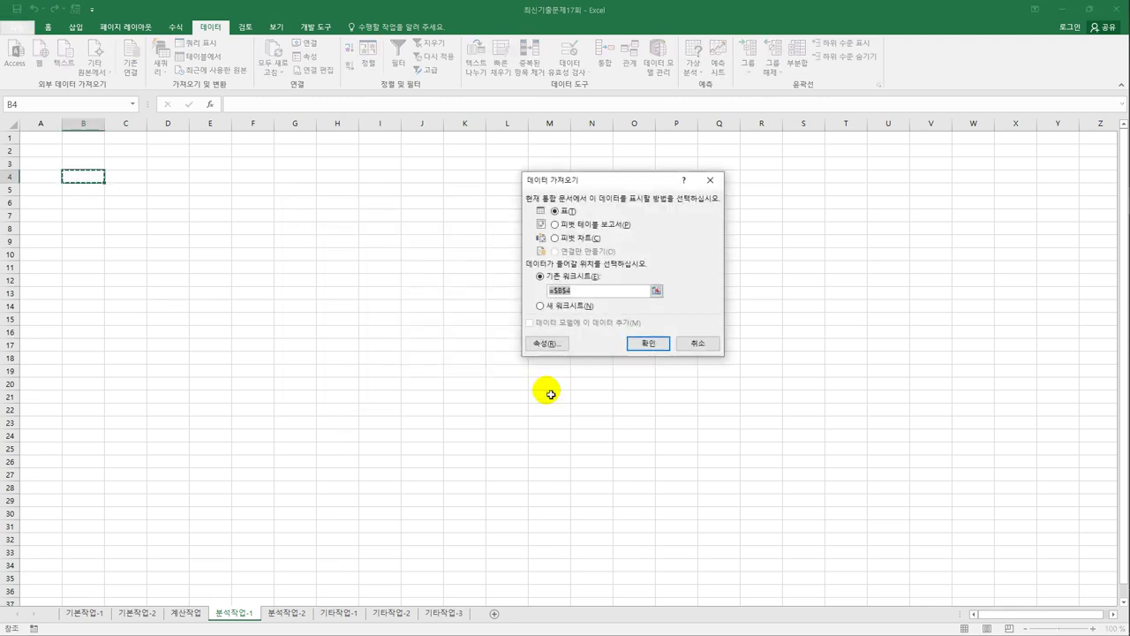
{"action": "left_click", "coordinate": [603, 234]}
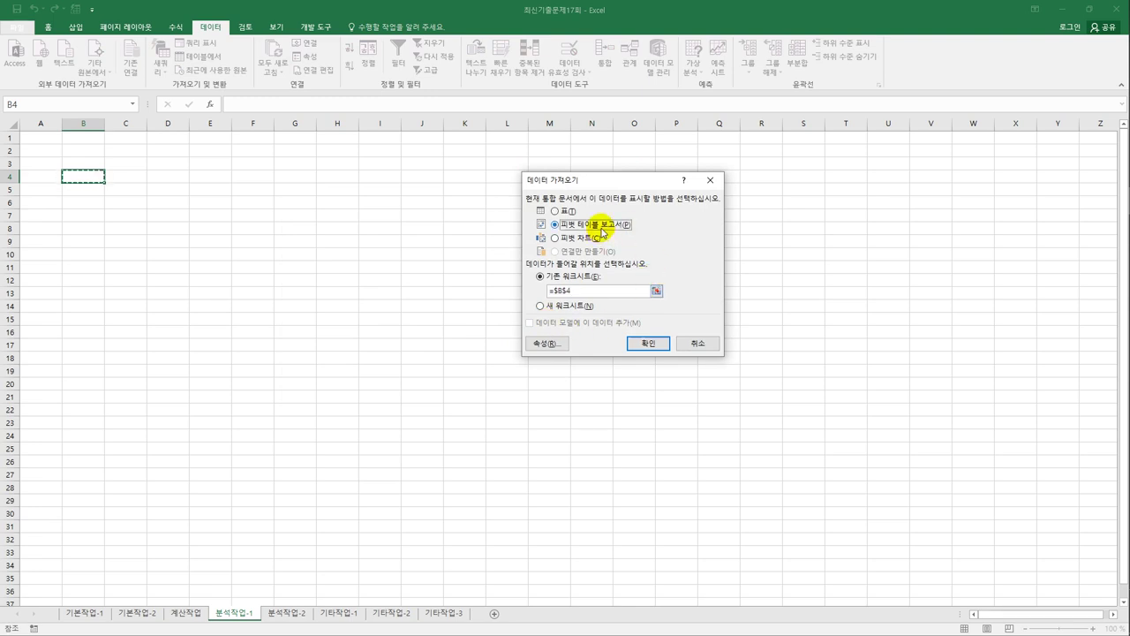
{"action": "left_click", "coordinate": [654, 343]}
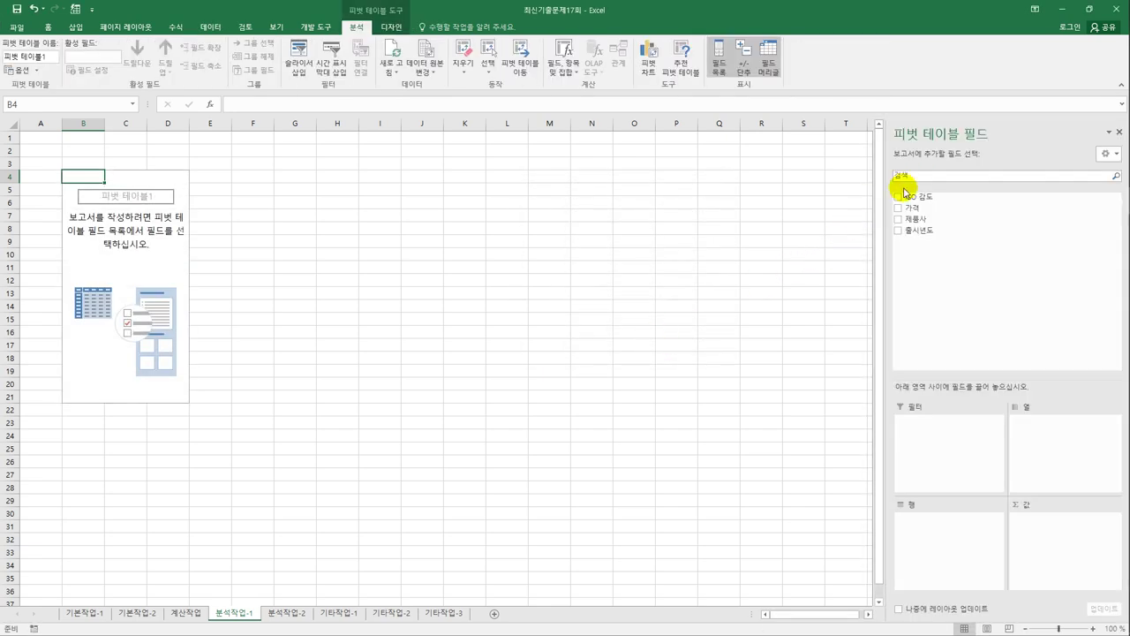
- Lay out the PivotTable with ISO 감도 as filter, 제품사 as rows, 출시년도 as columns and the sum of 가격 as values
{"action": "left_click_drag", "start_coordinate": [905, 197], "coordinate": [920, 424]}
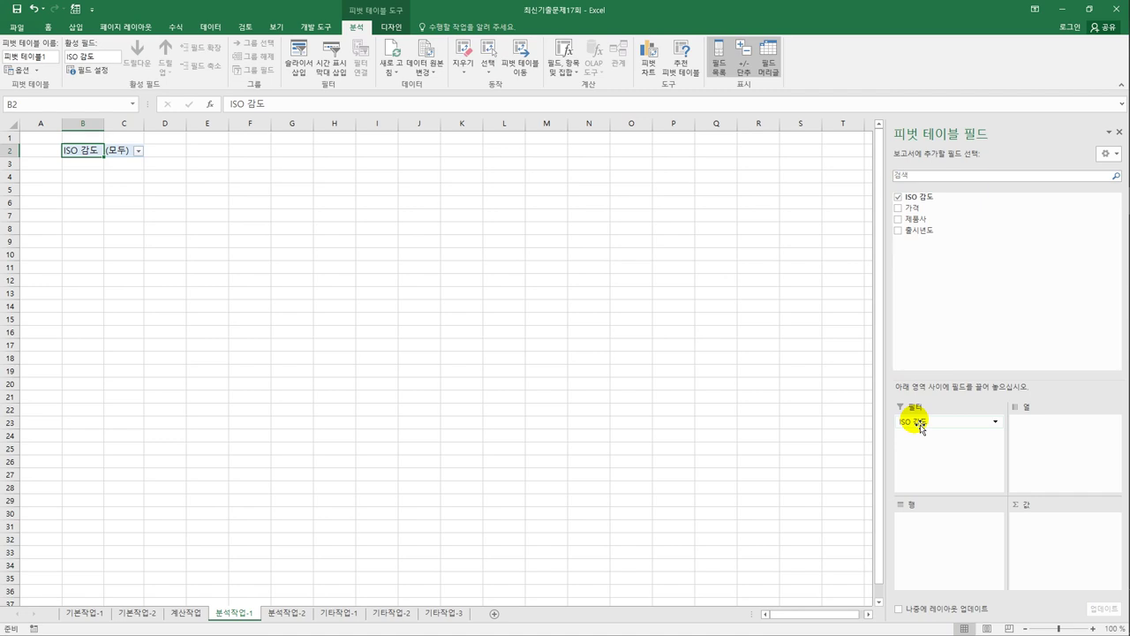
{"action": "left_click_drag", "start_coordinate": [922, 227], "coordinate": [932, 570]}
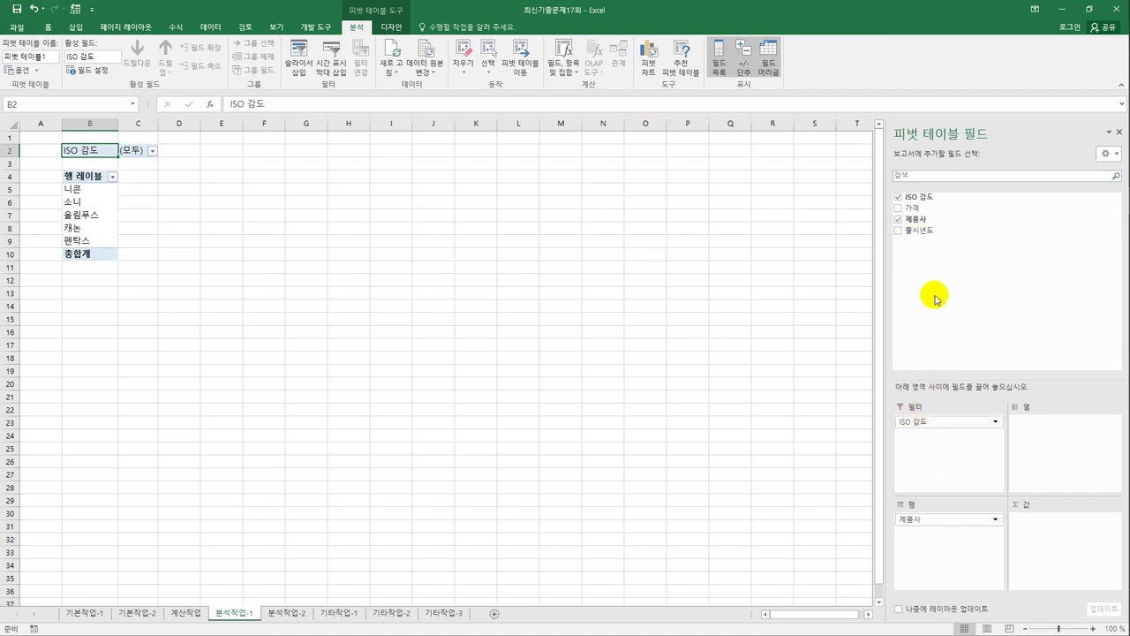
{"action": "left_click_drag", "start_coordinate": [934, 232], "coordinate": [1069, 486]}
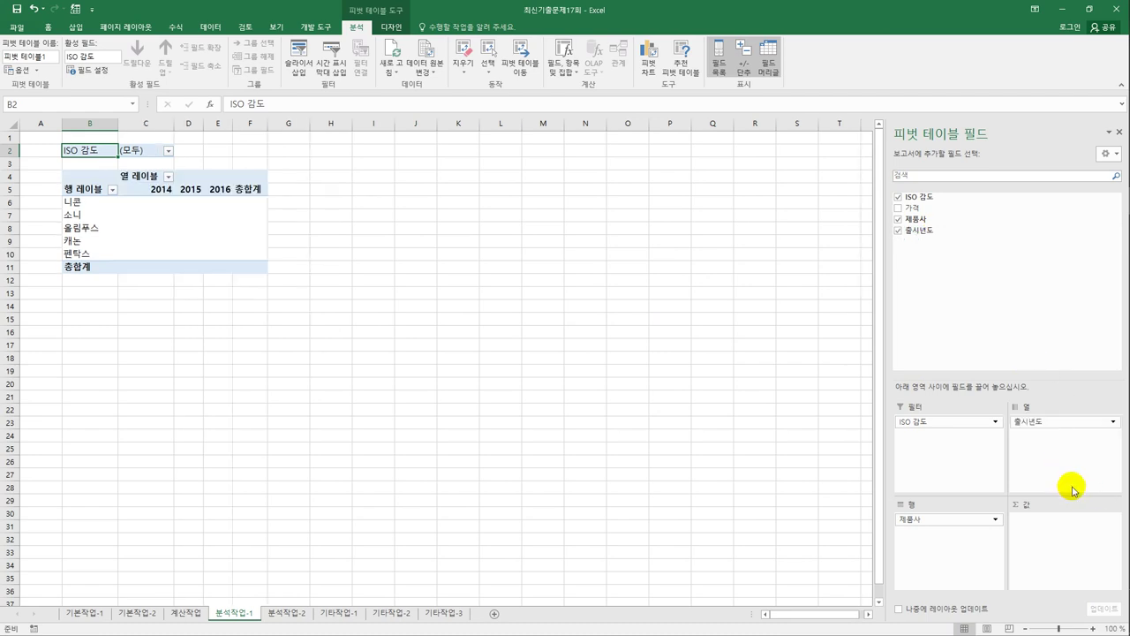
{"action": "left_click_drag", "start_coordinate": [914, 208], "coordinate": [1031, 556]}
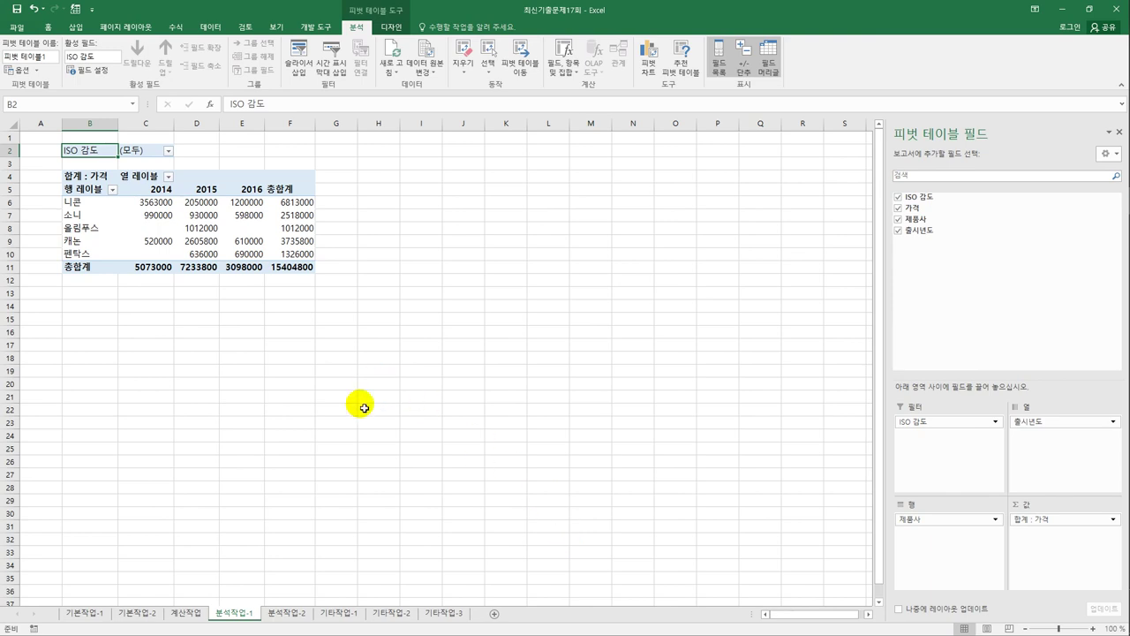
- Show the PivotTable in outline form and sort the 제품사 row labels in descending order
{"action": "left_click", "coordinate": [390, 27]}
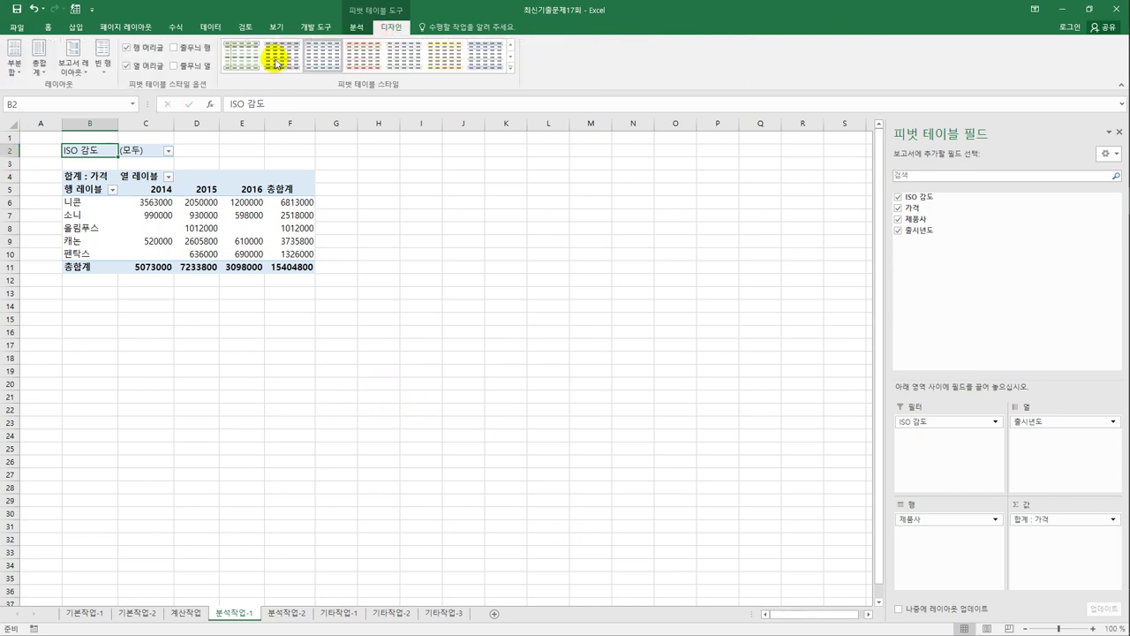
{"action": "left_click", "coordinate": [73, 64]}
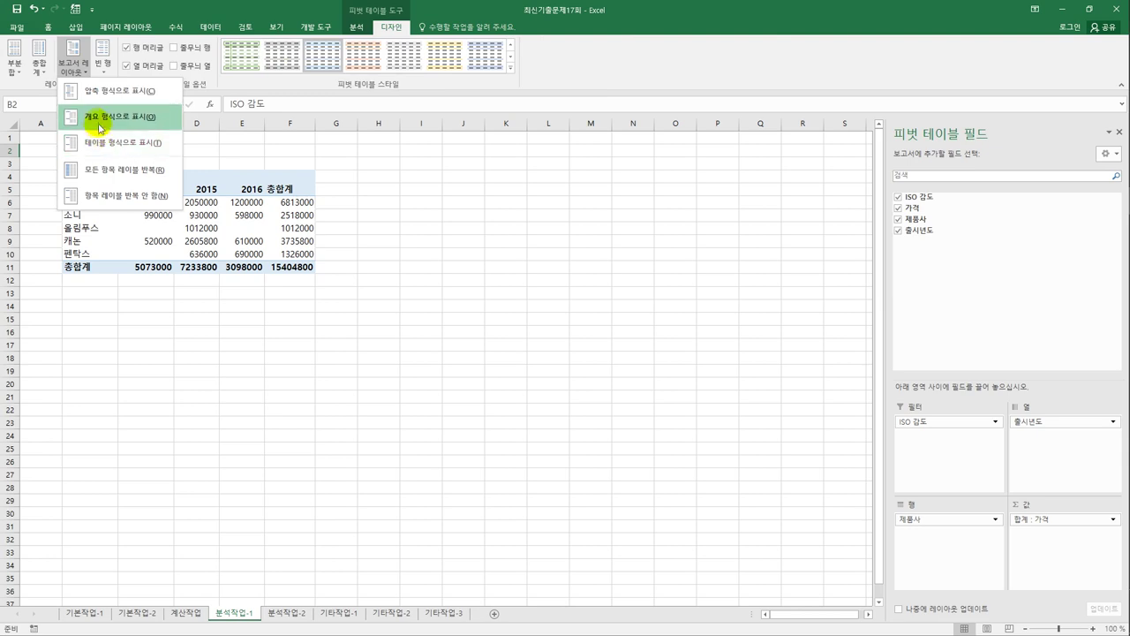
{"action": "left_click", "coordinate": [101, 123]}
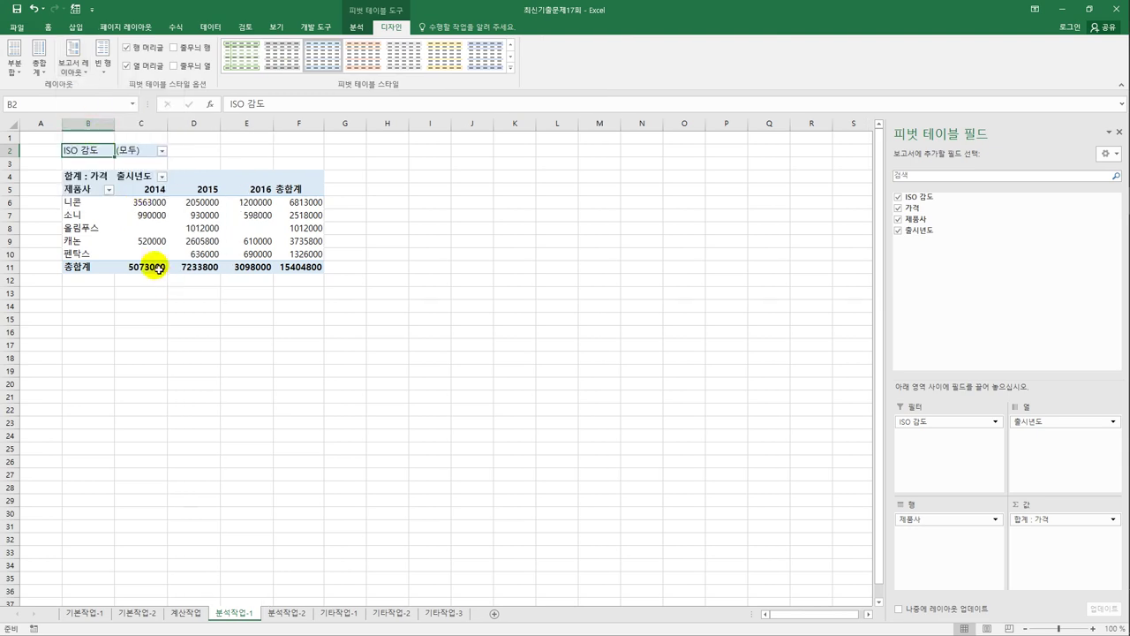
{"action": "left_click", "coordinate": [110, 194]}
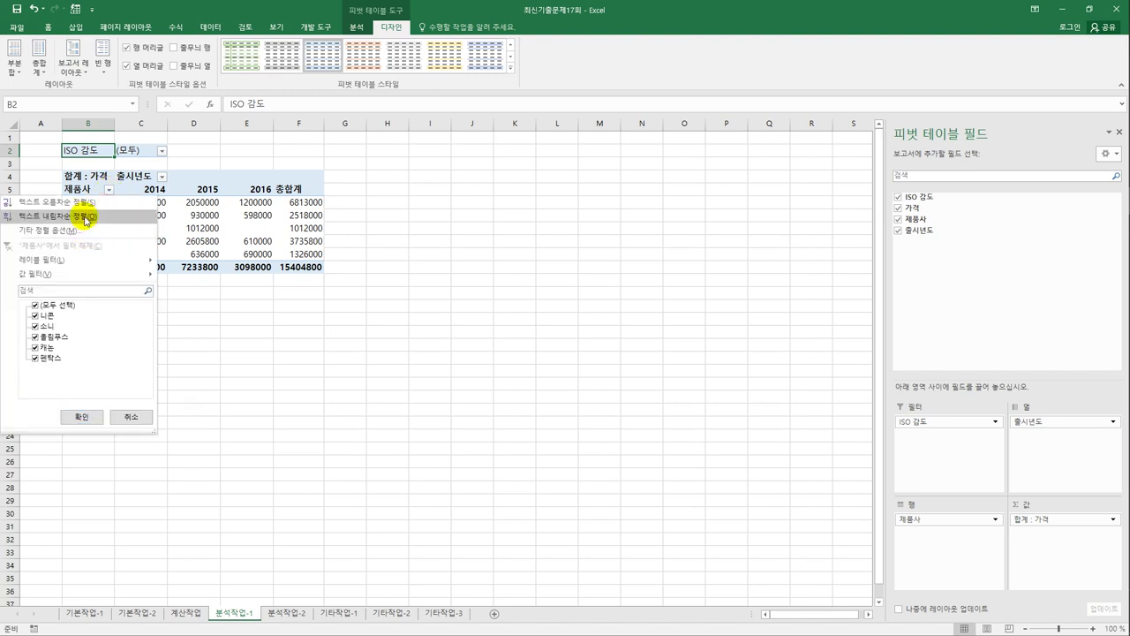
{"action": "left_click", "coordinate": [86, 217]}
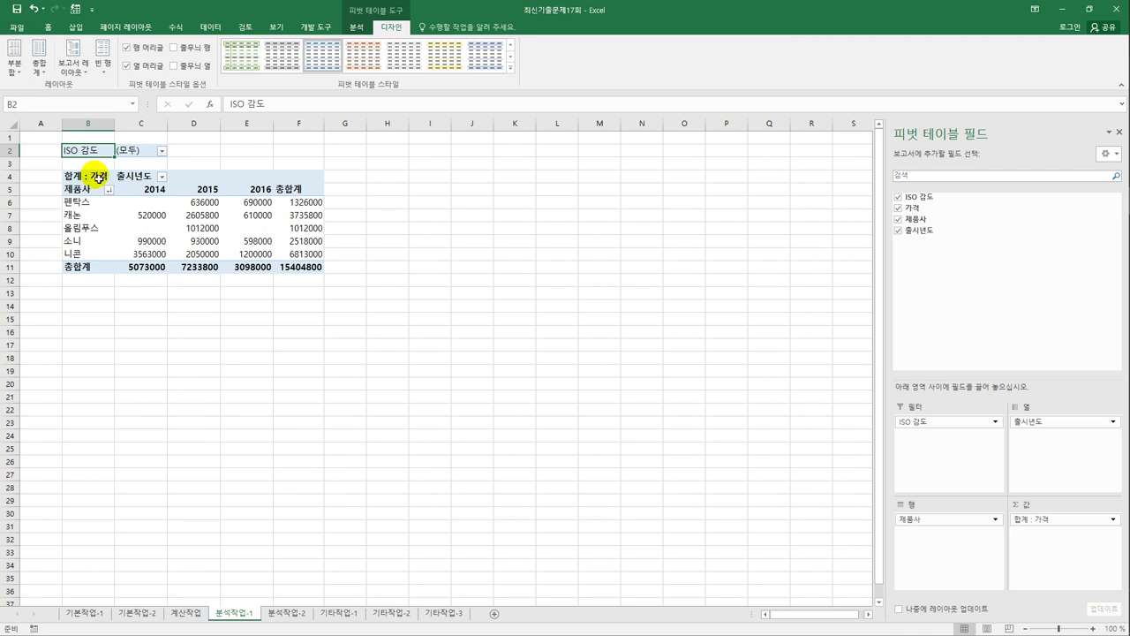
- Give the 합계 : 가격 value field the custom number format #,###,"만원"
{"action": "left_click", "coordinate": [98, 176]}
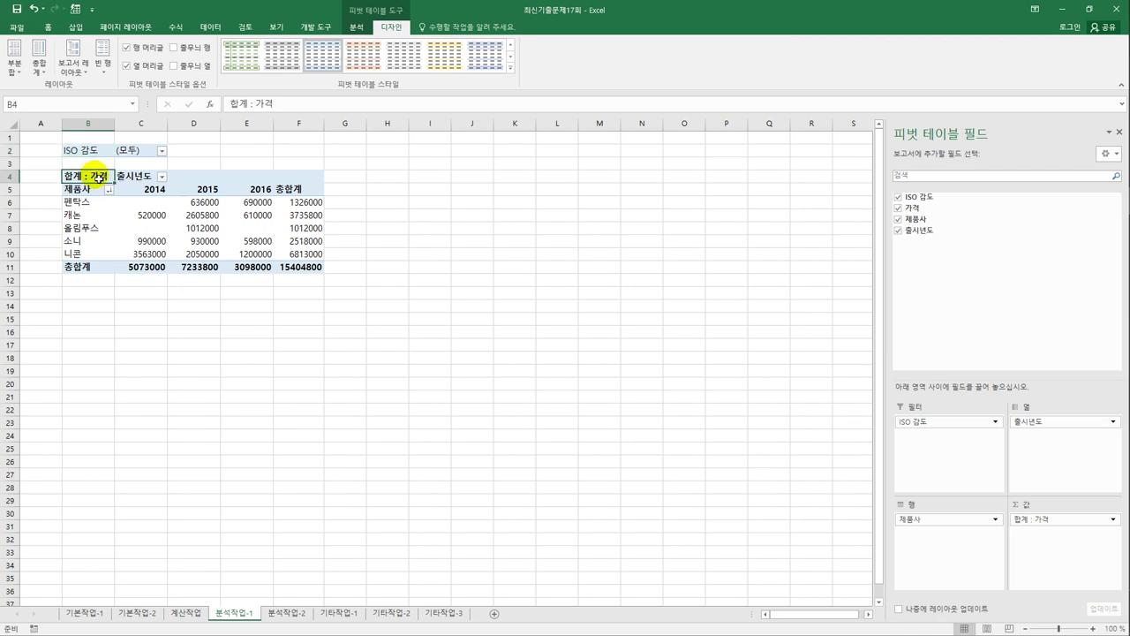
{"action": "right_click", "coordinate": [99, 177]}
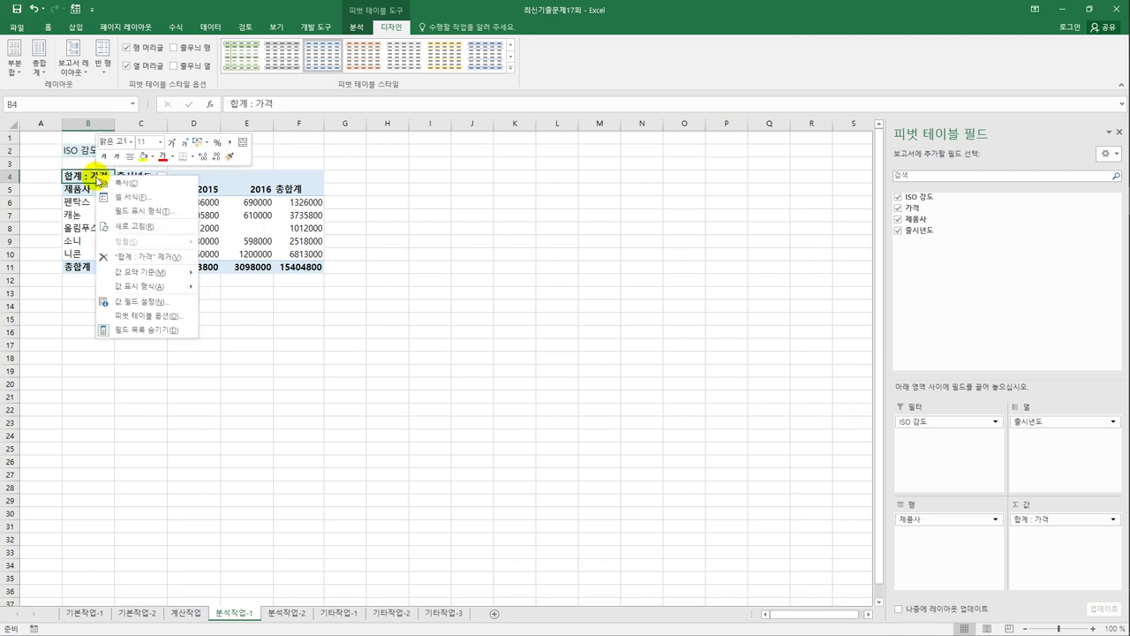
{"action": "left_click", "coordinate": [142, 303]}
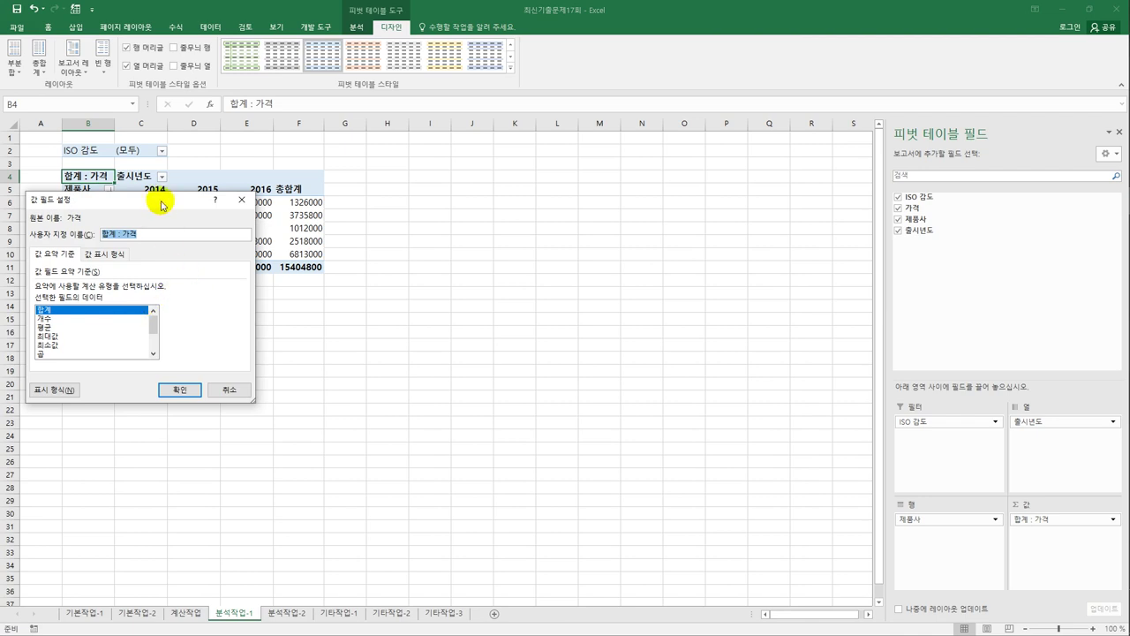
{"action": "left_click_drag", "start_coordinate": [162, 204], "coordinate": [490, 162]}
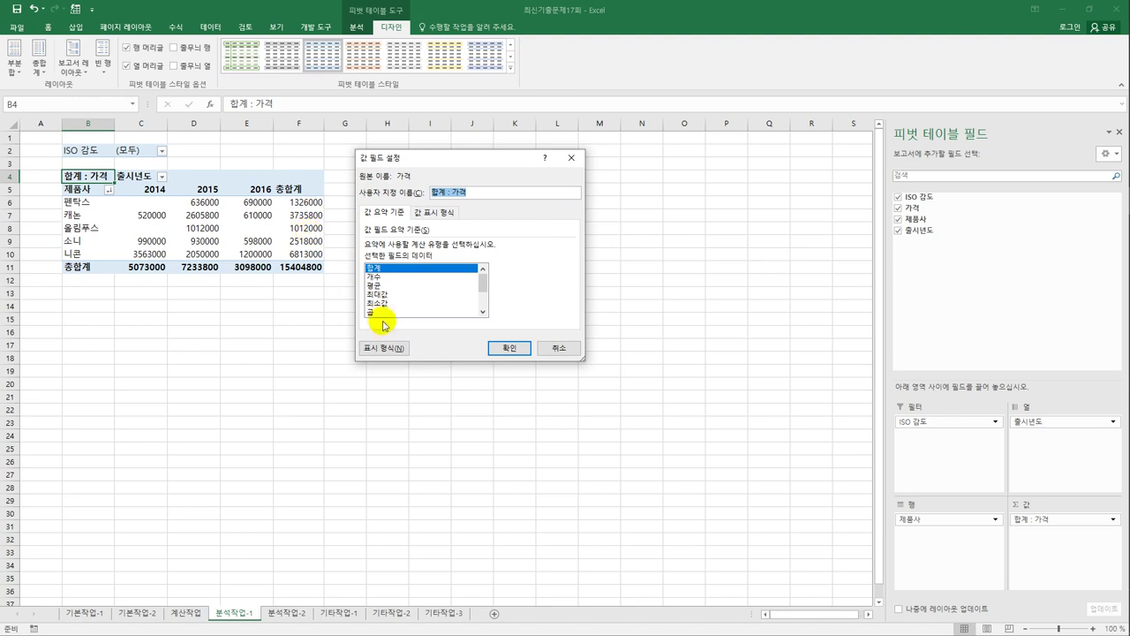
{"action": "left_click", "coordinate": [383, 348]}
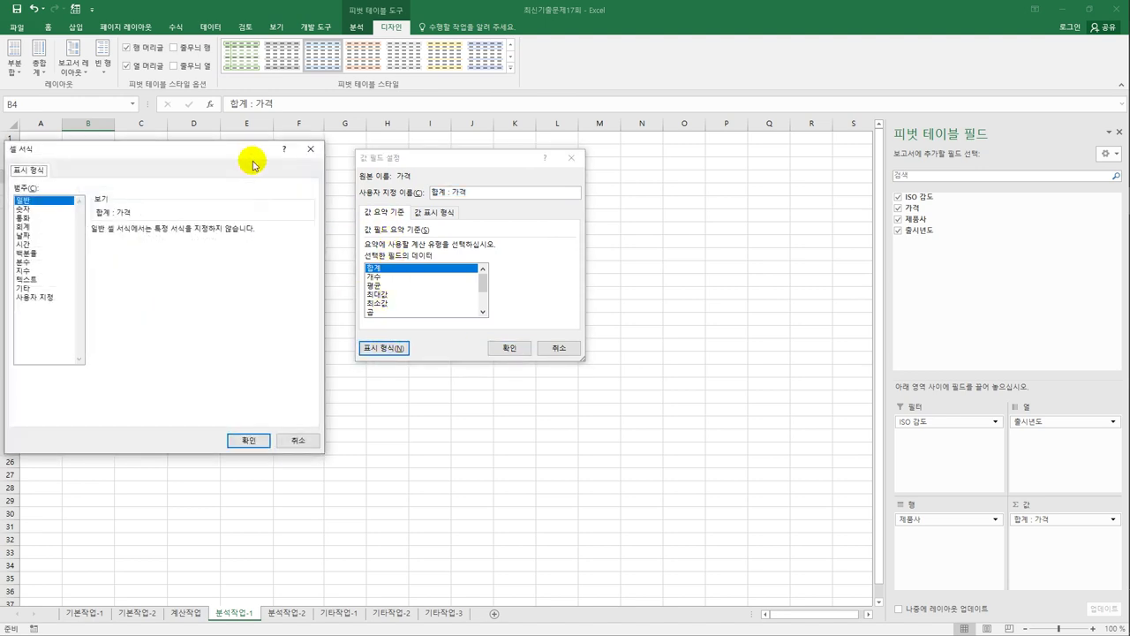
{"action": "left_click_drag", "start_coordinate": [252, 159], "coordinate": [654, 214]}
{"action": "left_click", "coordinate": [444, 357]}
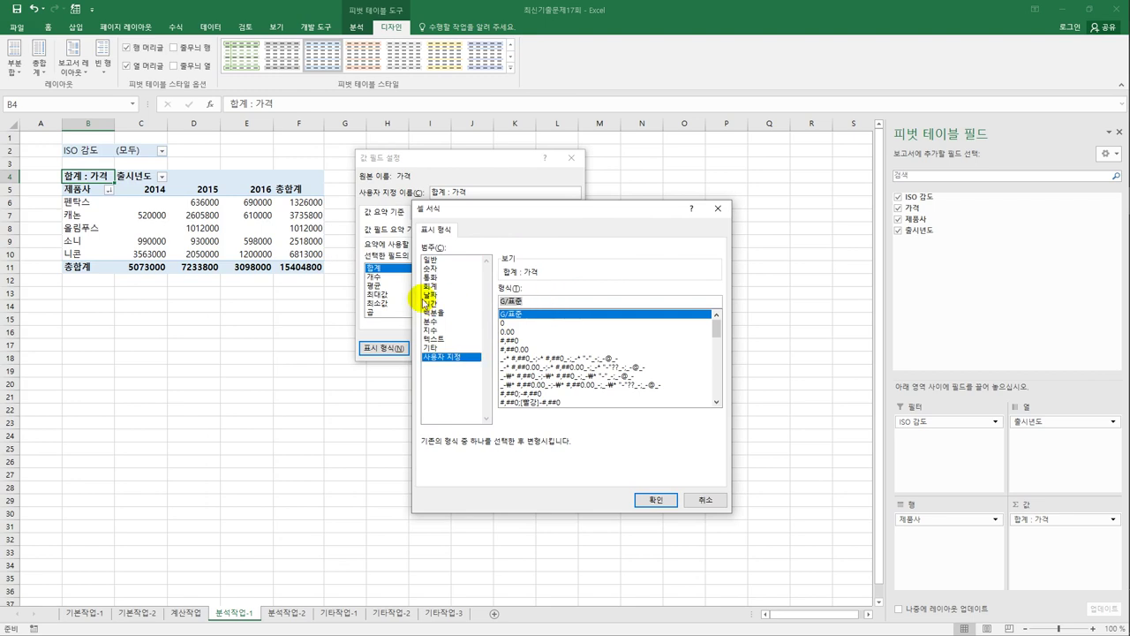
{"action": "type", "text": "#,###"}
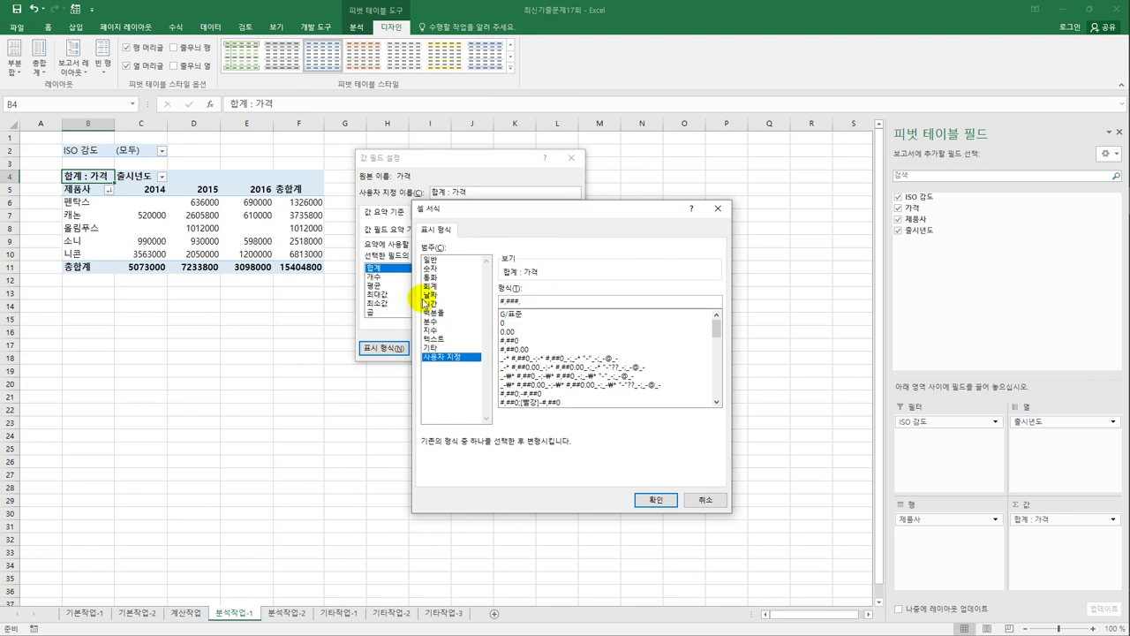
{"action": "type", "text": ",\"만원\""}
{"action": "left_click", "coordinate": [654, 500]}
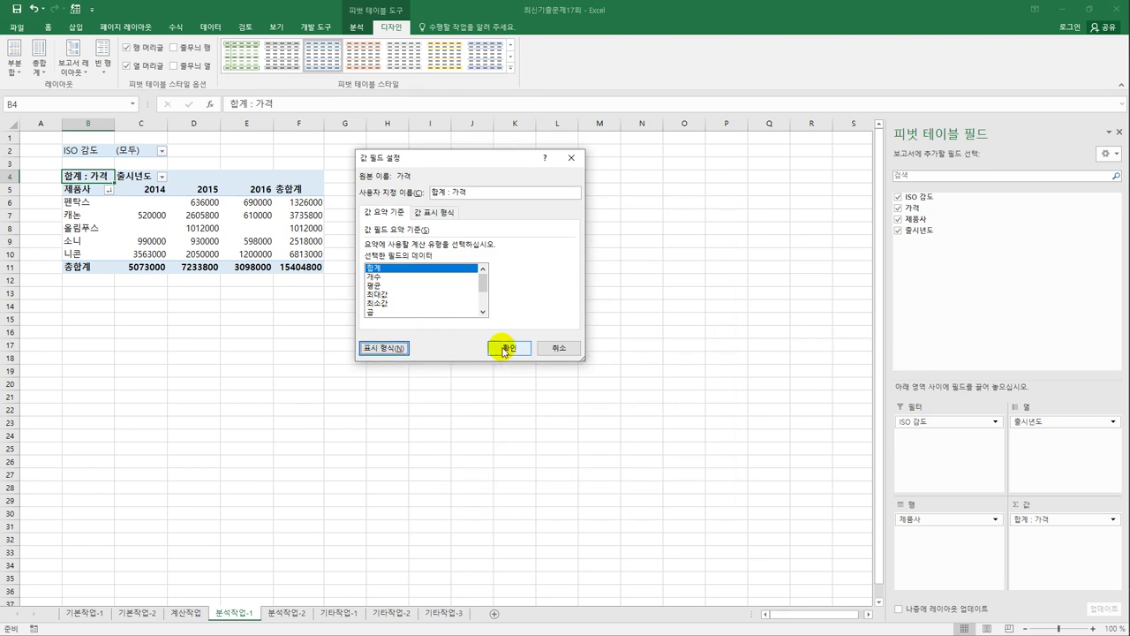
{"action": "left_click", "coordinate": [505, 348]}
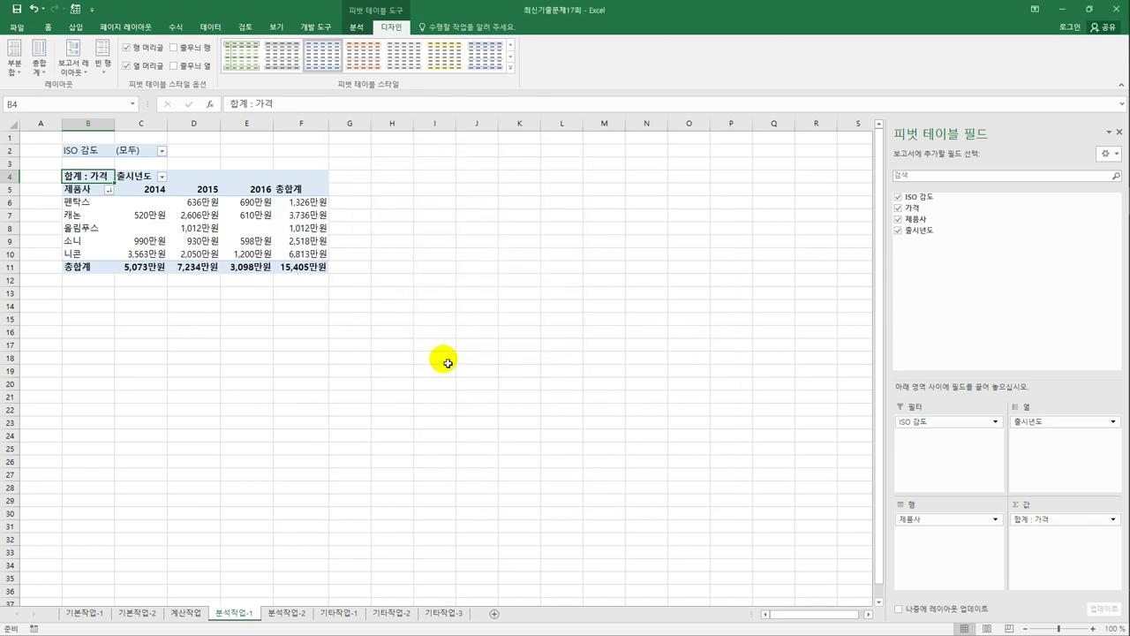
- Turn on merging and centring of cells with labels in the PivotTable options
{"action": "left_click", "coordinate": [357, 27]}
{"action": "left_click", "coordinate": [18, 70]}
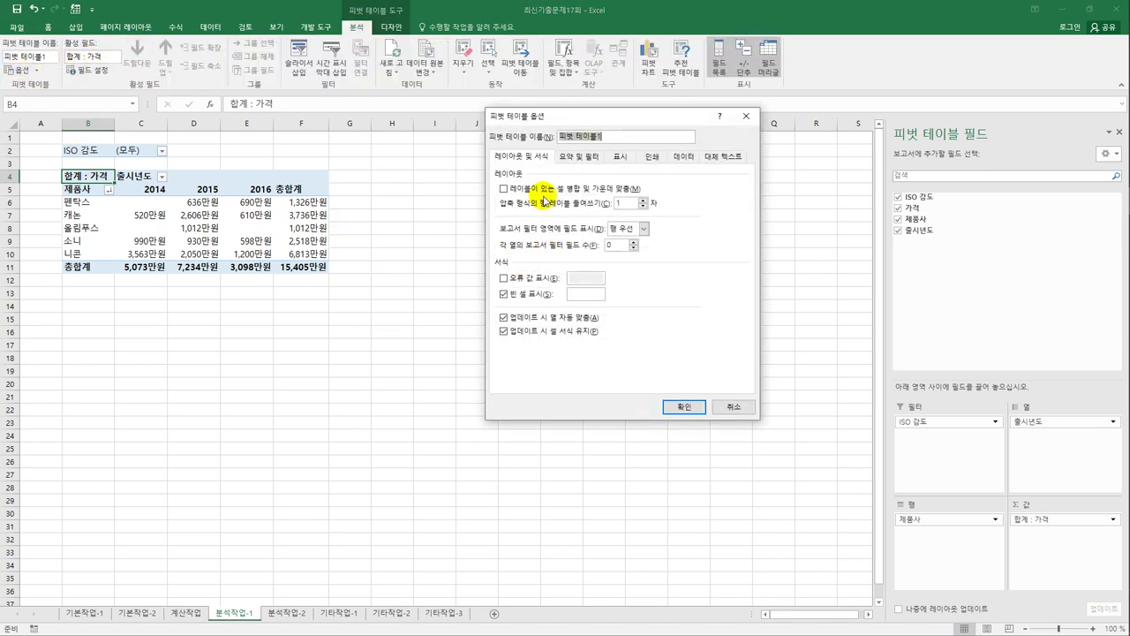
{"action": "left_click", "coordinate": [545, 190]}
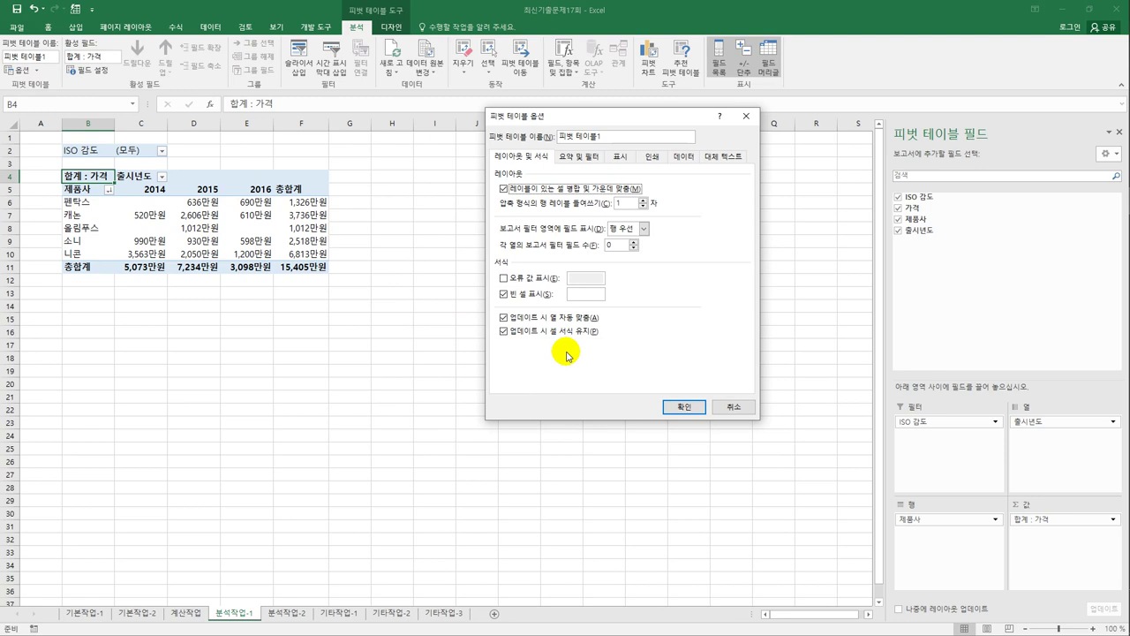
{"action": "left_click", "coordinate": [675, 410]}
{"action": "left_click", "coordinate": [95, 182]}
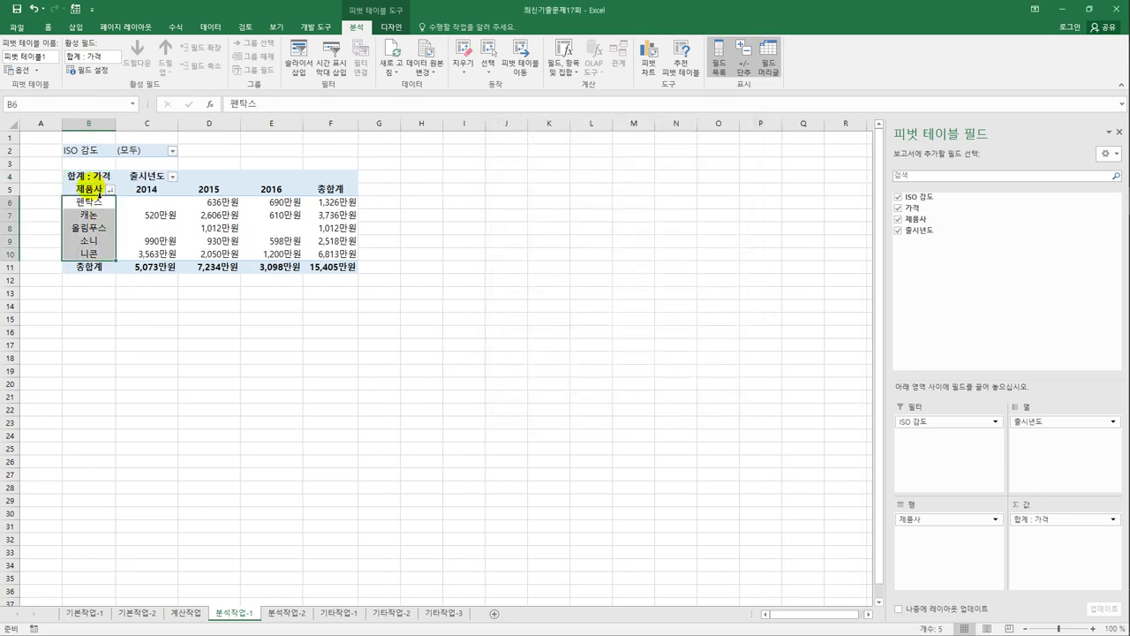
{"action": "left_click_drag", "start_coordinate": [95, 187], "coordinate": [91, 194]}
- Apply the gold PivotTable style from the second row of the Medium (보통) group to the report
{"action": "left_click", "coordinate": [146, 176]}
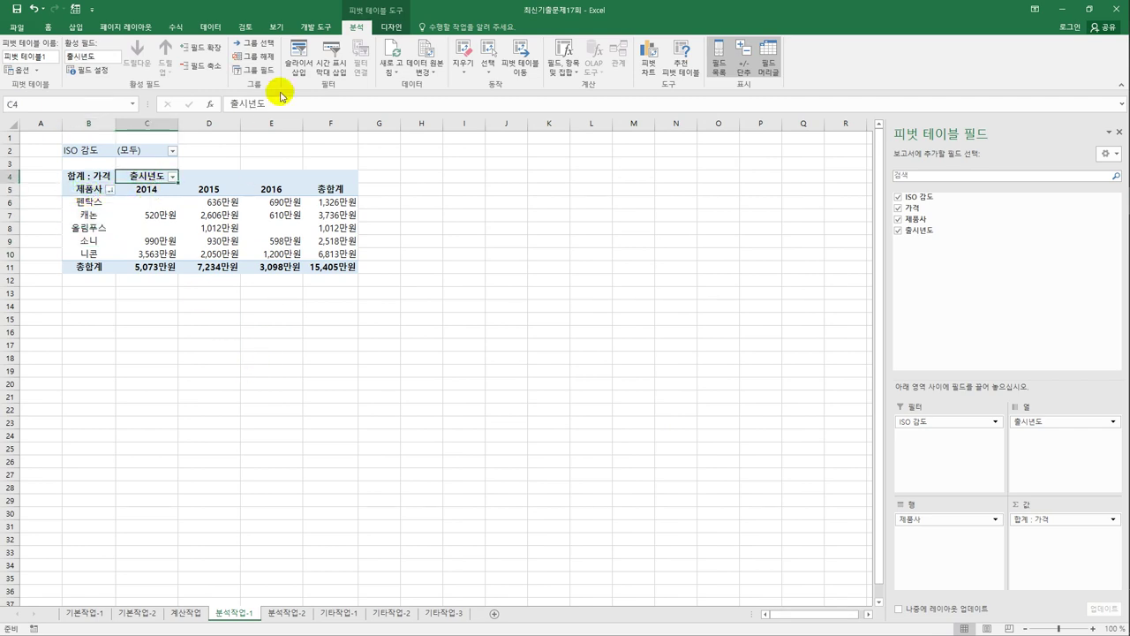
{"action": "left_click", "coordinate": [388, 28]}
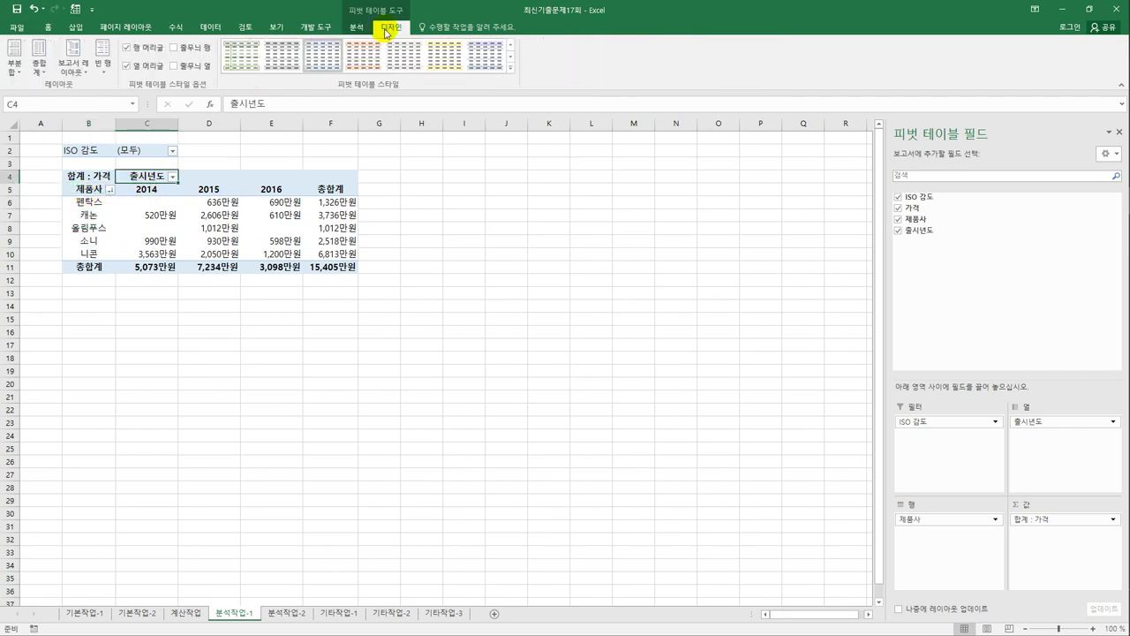
{"action": "left_click", "coordinate": [509, 68]}
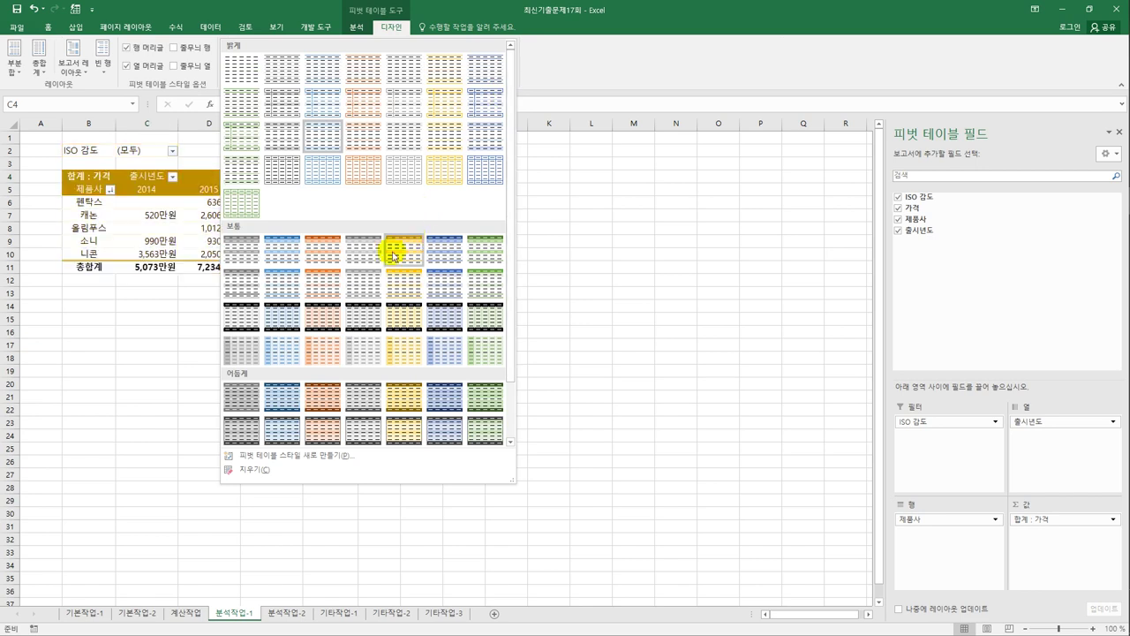
{"action": "left_click", "coordinate": [418, 294]}
{"action": "left_click", "coordinate": [490, 333]}
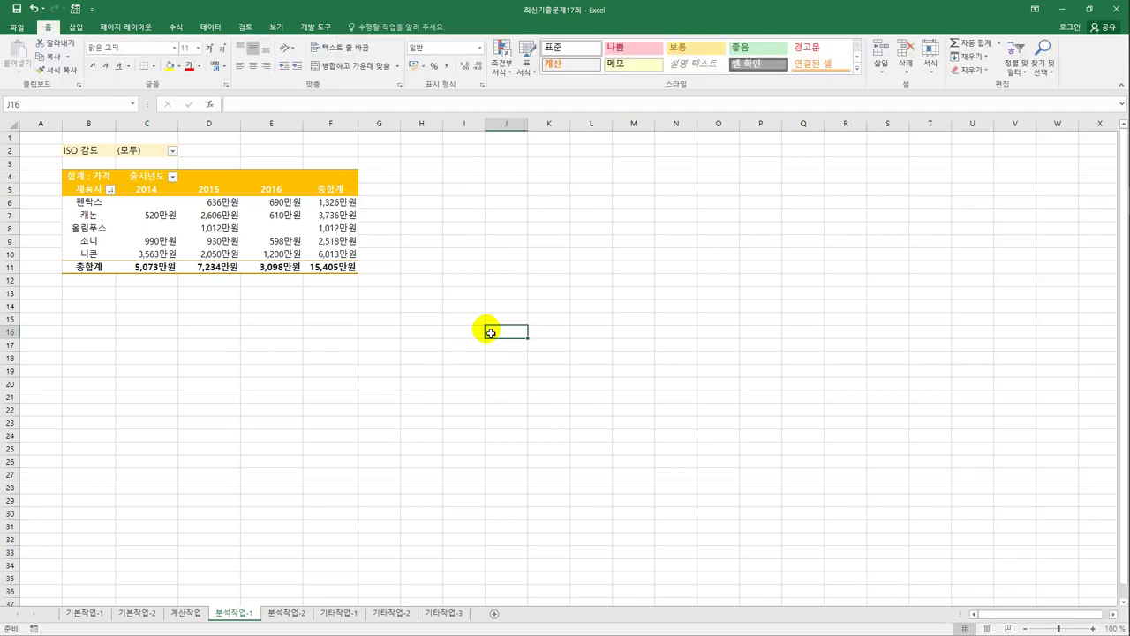
- On the 분석작업-2 sheet, remove duplicate rows from the camera sales table, comparing only the 제품모델명 and 제품사 columns
{"action": "left_click", "coordinate": [286, 613]}
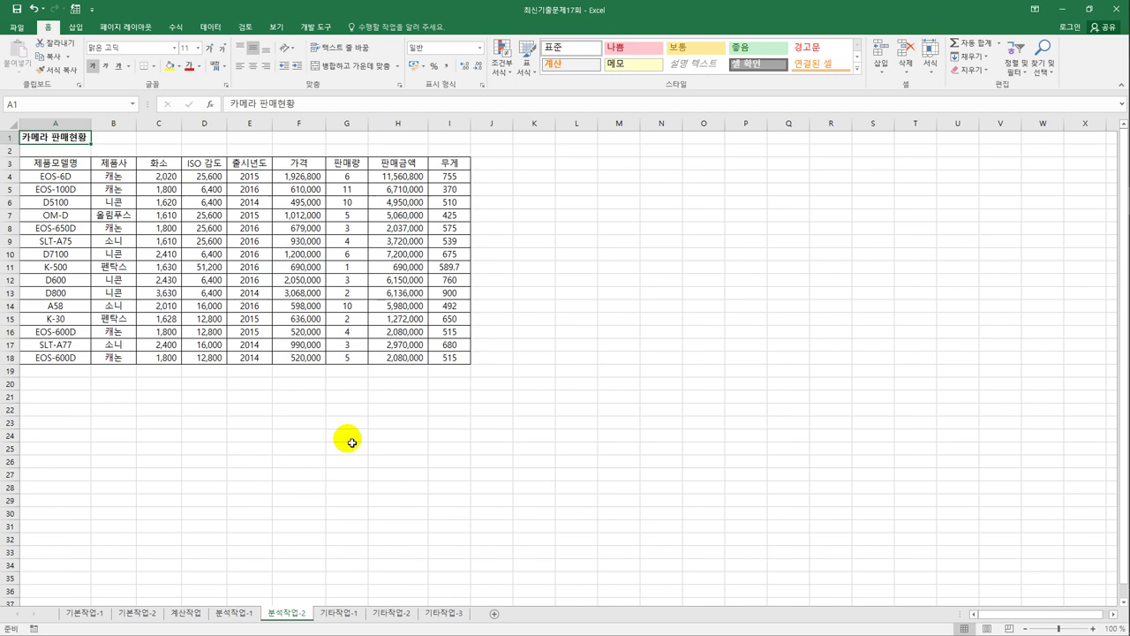
{"action": "left_click", "coordinate": [155, 169]}
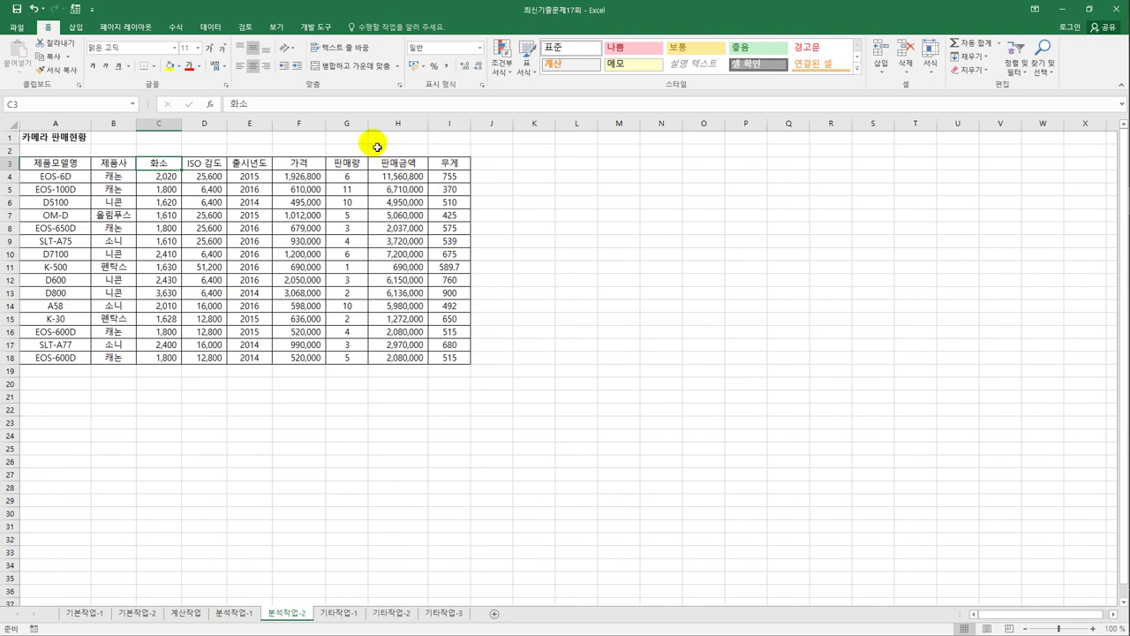
{"action": "left_click", "coordinate": [211, 27]}
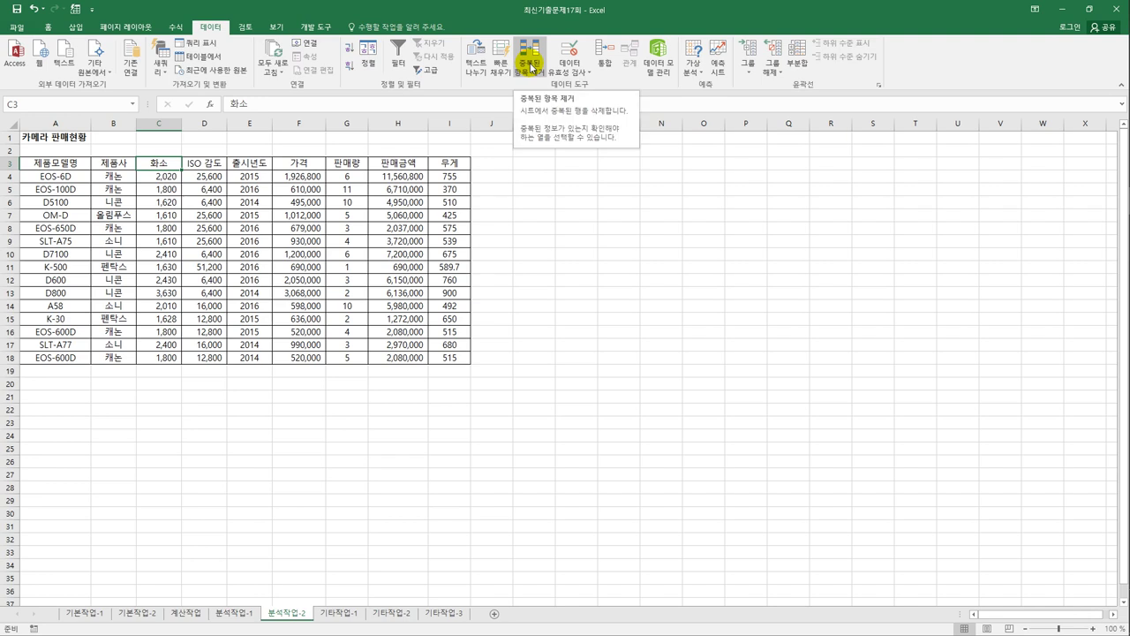
{"action": "left_click", "coordinate": [530, 67]}
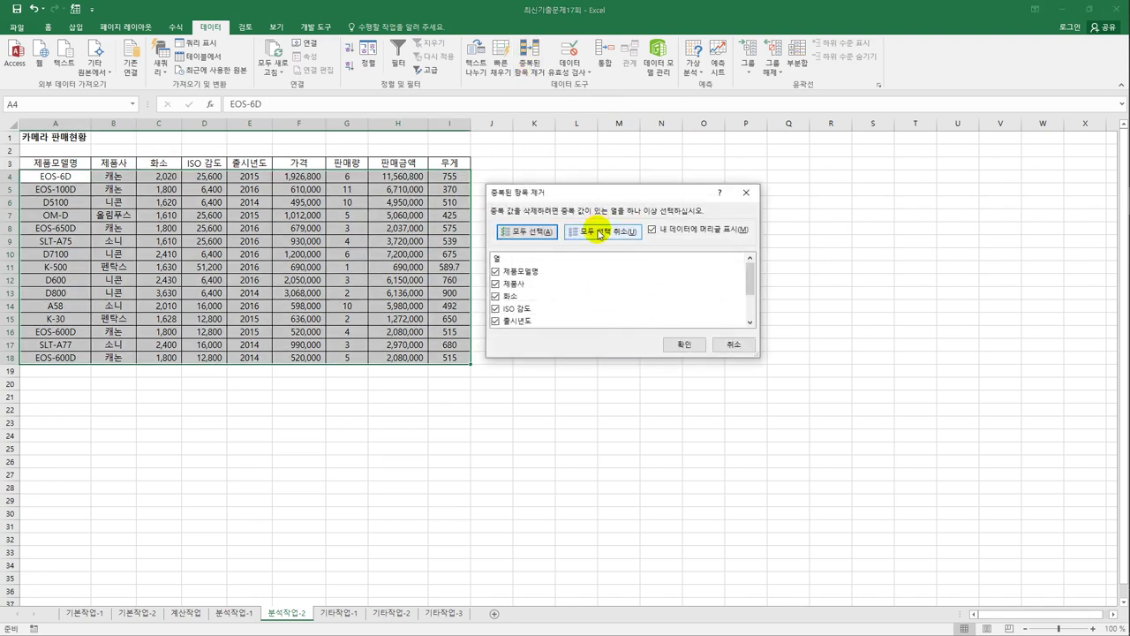
{"action": "left_click", "coordinate": [599, 232]}
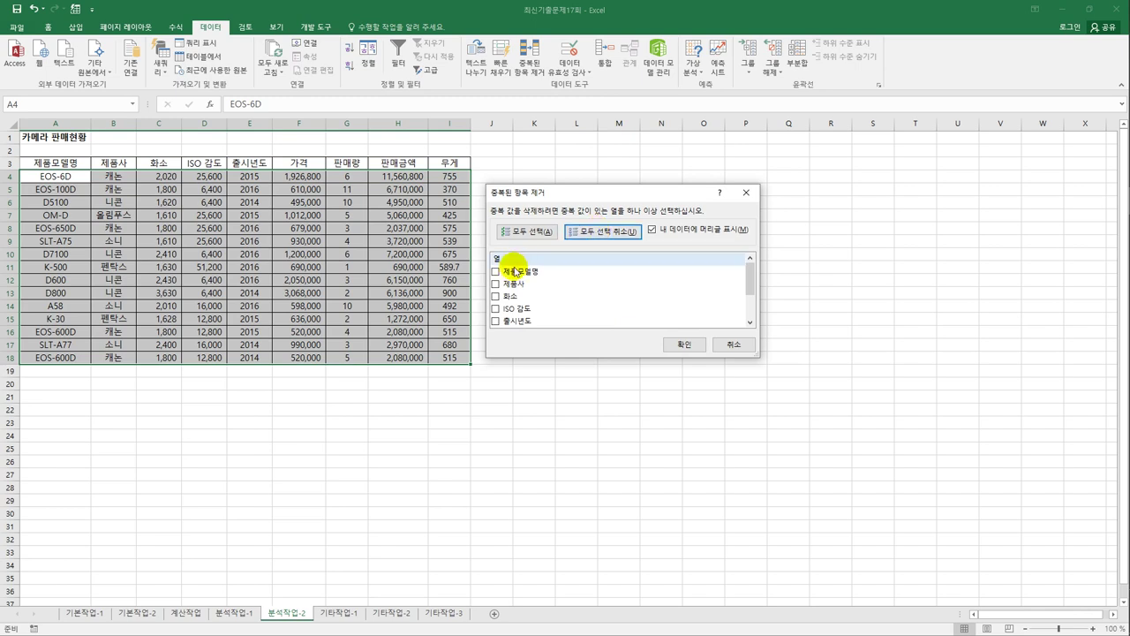
{"action": "left_click", "coordinate": [495, 274]}
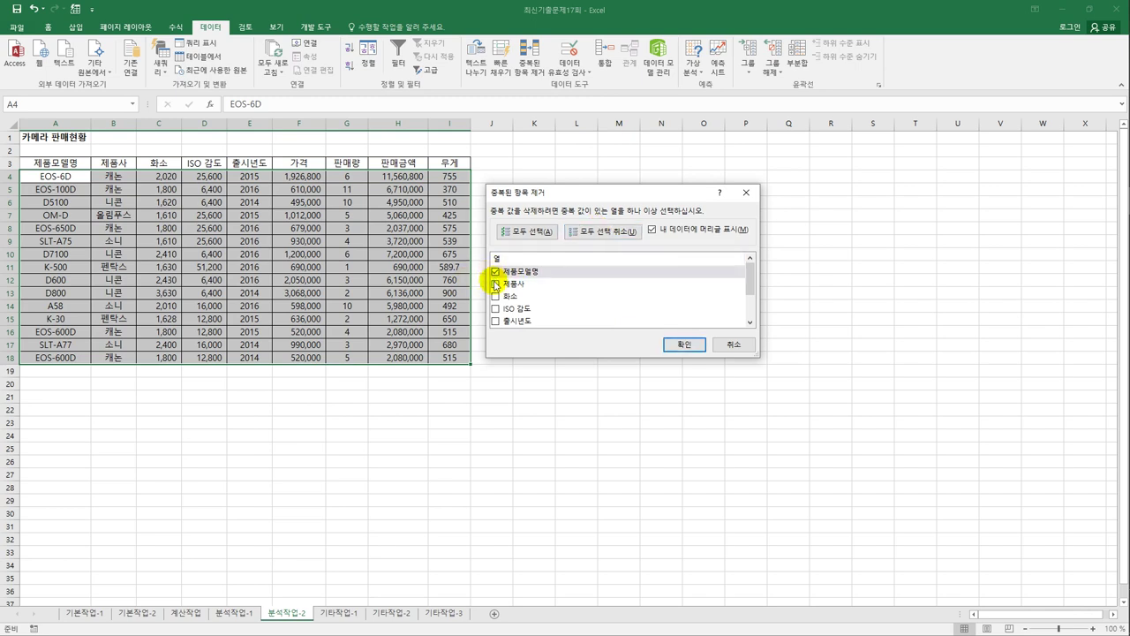
{"action": "left_click", "coordinate": [495, 284]}
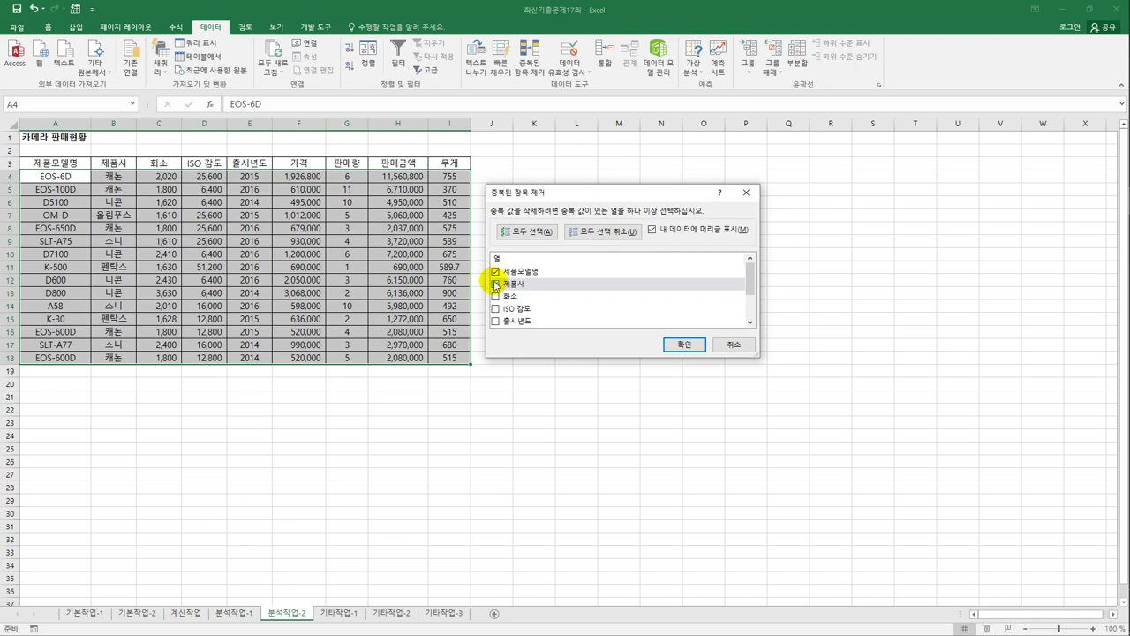
{"action": "left_click", "coordinate": [683, 344]}
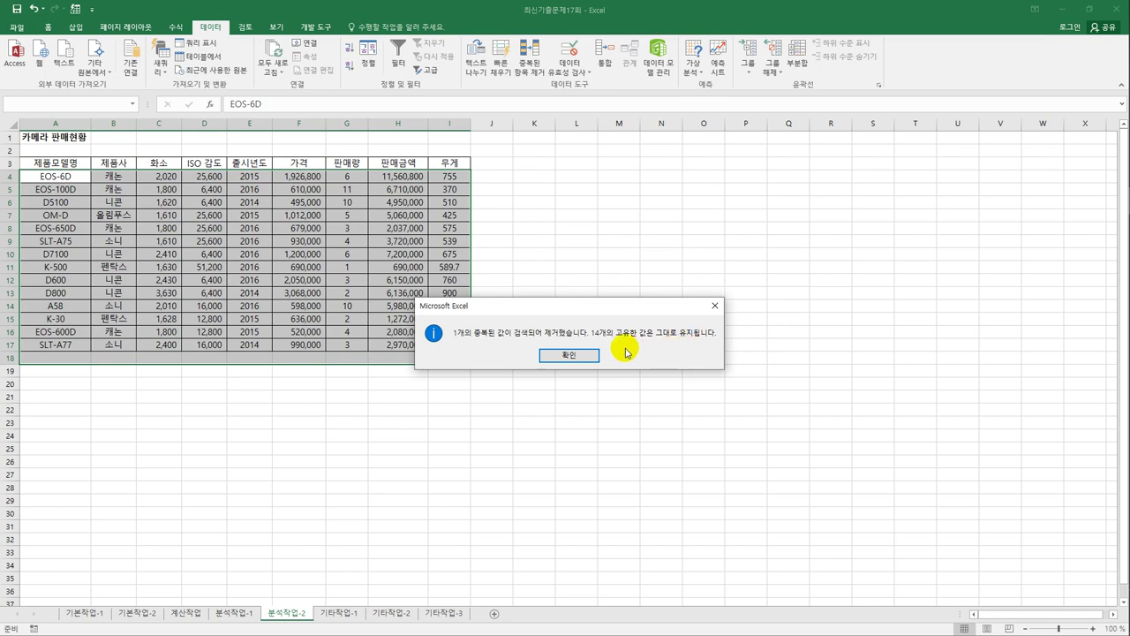
{"action": "left_click", "coordinate": [584, 357]}
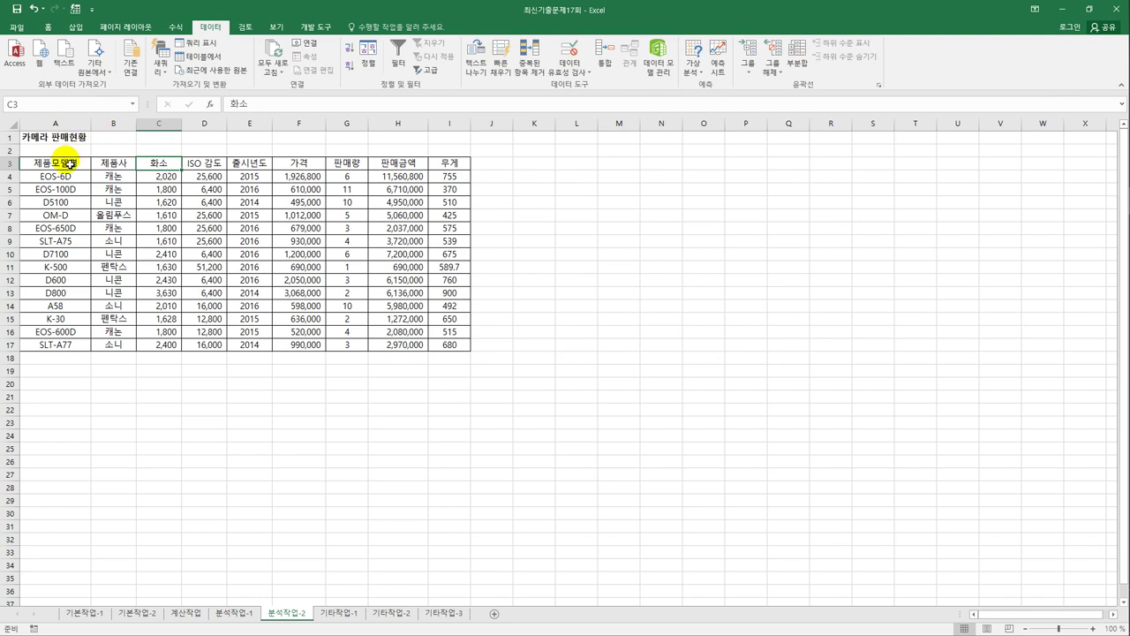
- Sort the camera sales table by 제품사 in ascending order, with 출시년도 ascending as the second sort level
{"action": "left_click", "coordinate": [131, 181]}
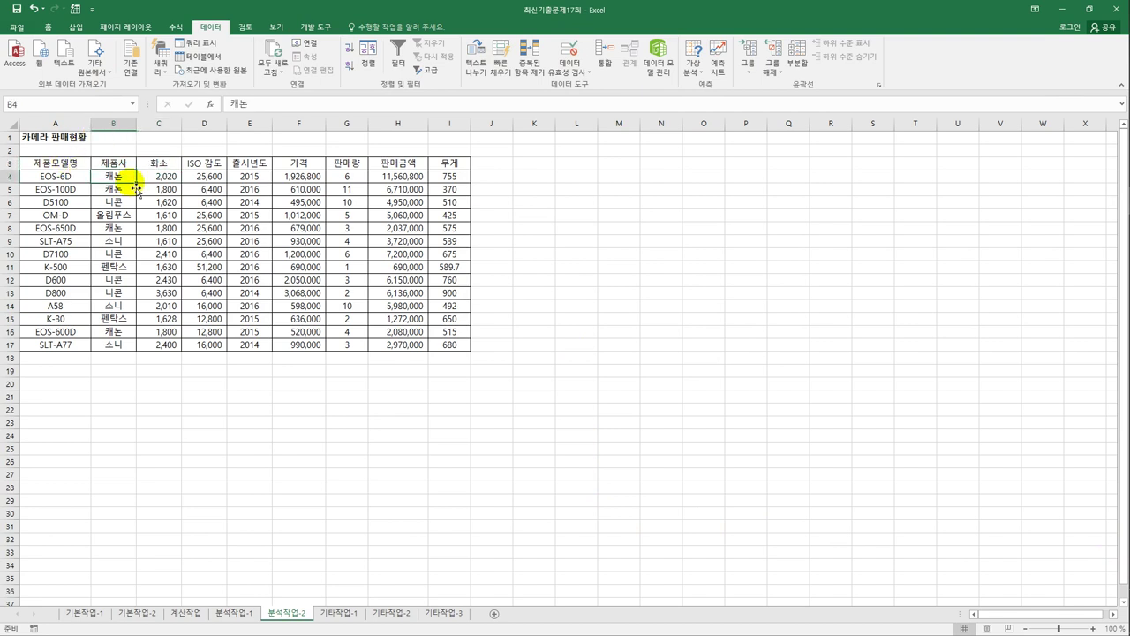
{"action": "left_click", "coordinate": [367, 58]}
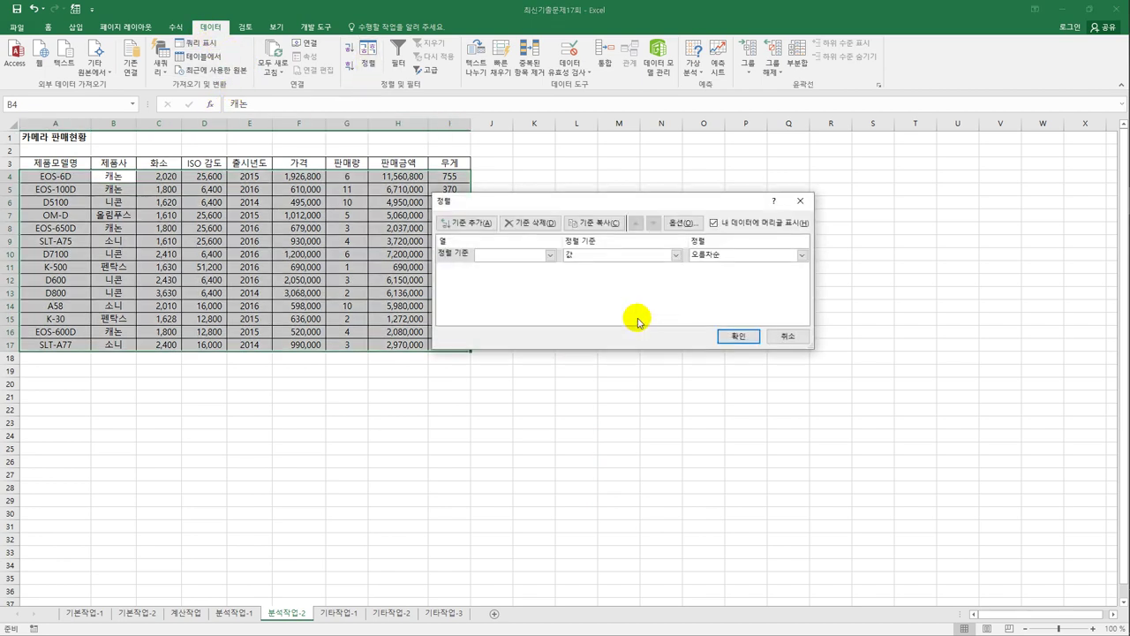
{"action": "left_click_drag", "start_coordinate": [592, 205], "coordinate": [653, 186]}
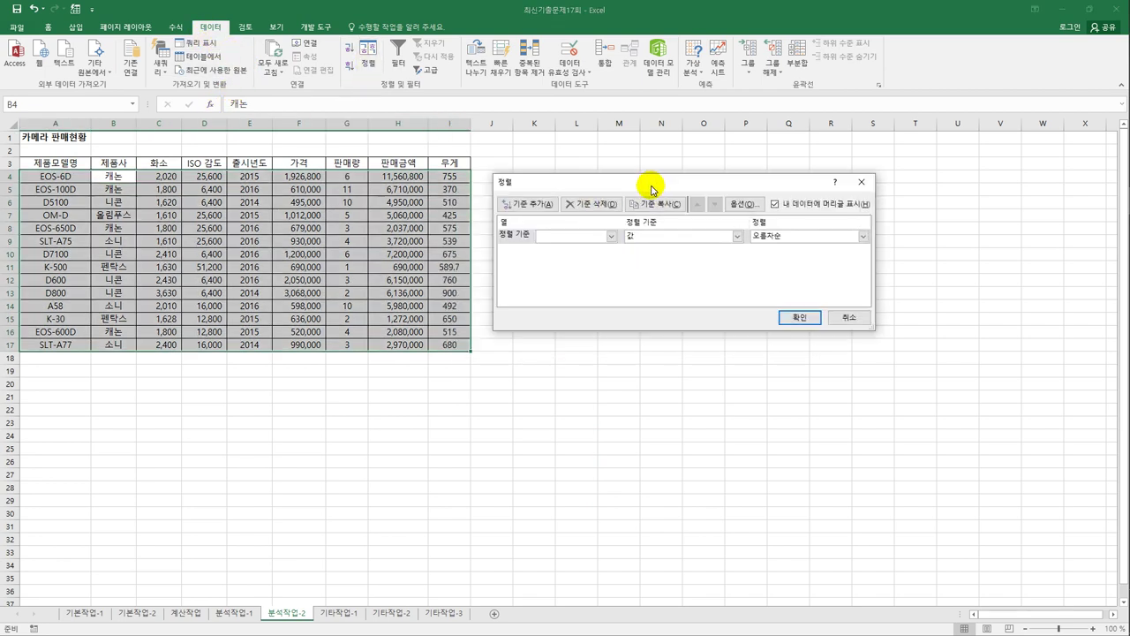
{"action": "left_click", "coordinate": [611, 235]}
{"action": "left_click", "coordinate": [596, 259]}
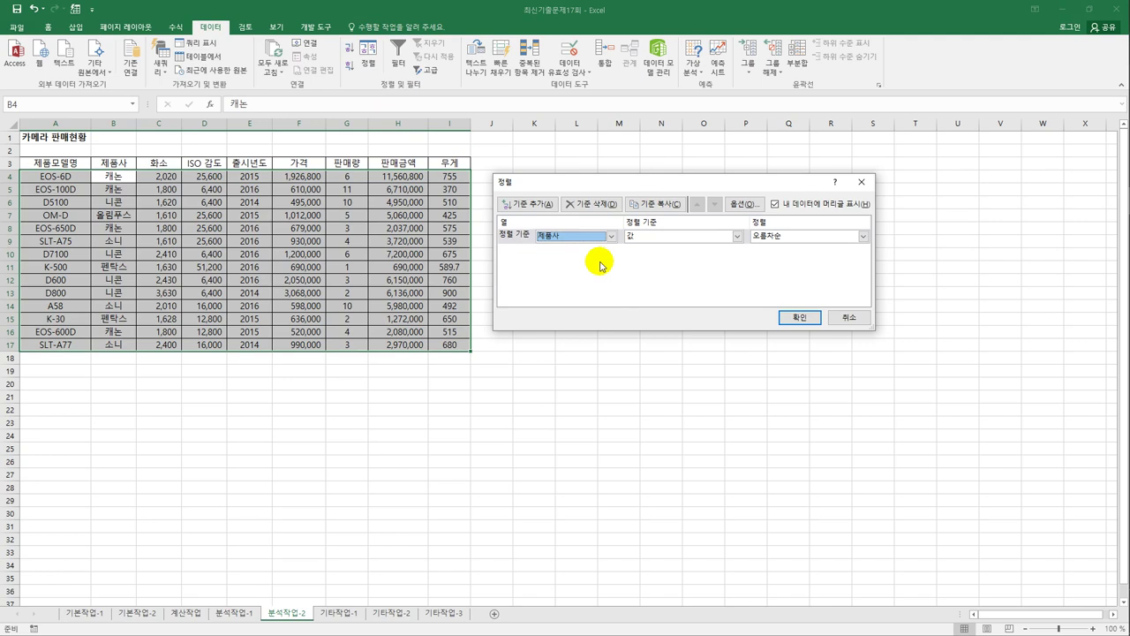
{"action": "left_click", "coordinate": [528, 204]}
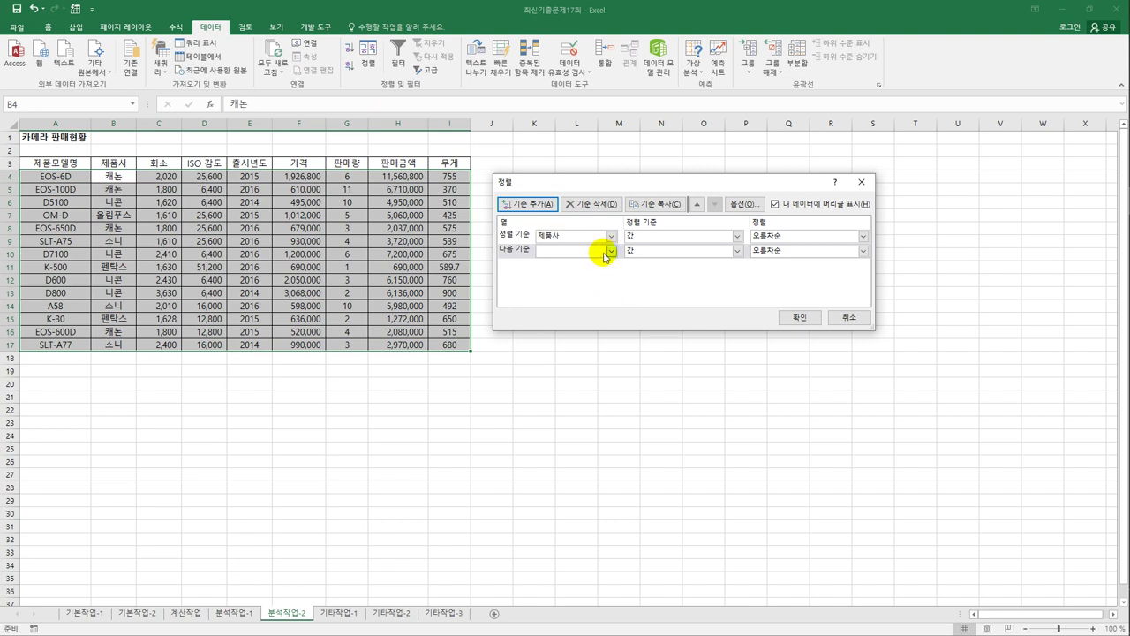
{"action": "left_click", "coordinate": [610, 251]}
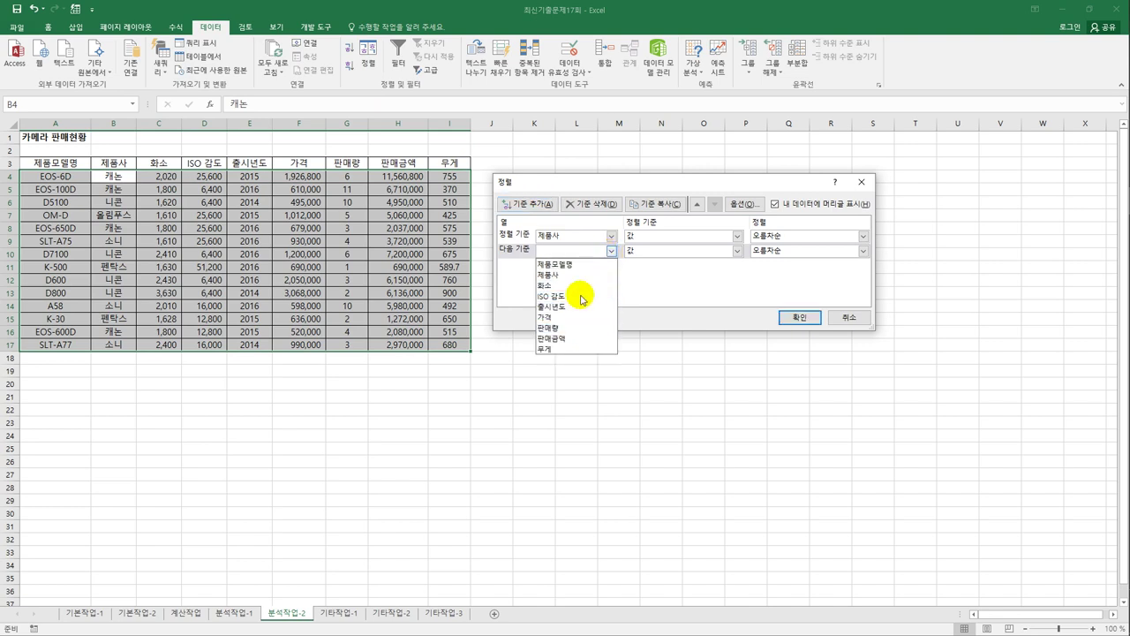
{"action": "left_click", "coordinate": [576, 307]}
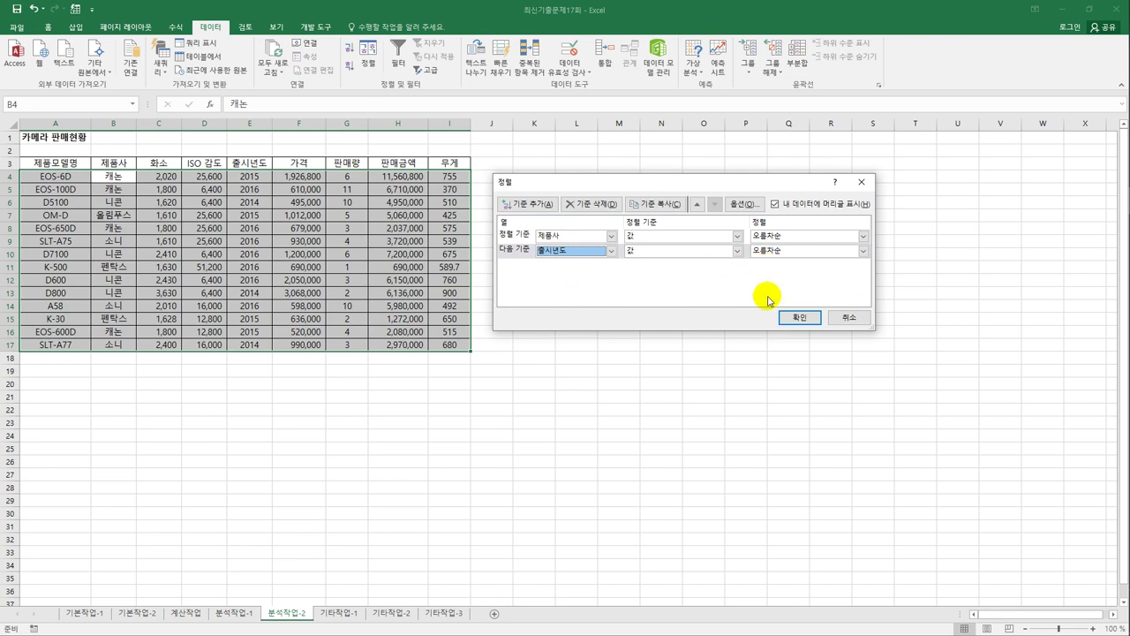
{"action": "left_click", "coordinate": [788, 318]}
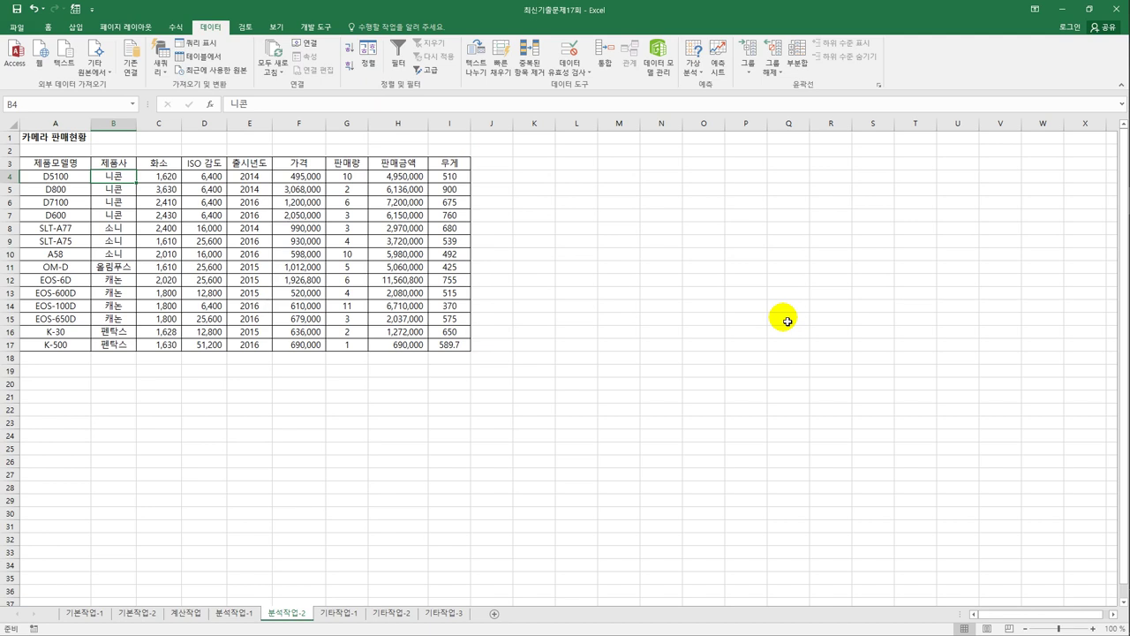
- Add subtotals grouped by 제품사 that calculate the average (평균) of 판매금액 only
{"action": "left_click", "coordinate": [797, 57]}
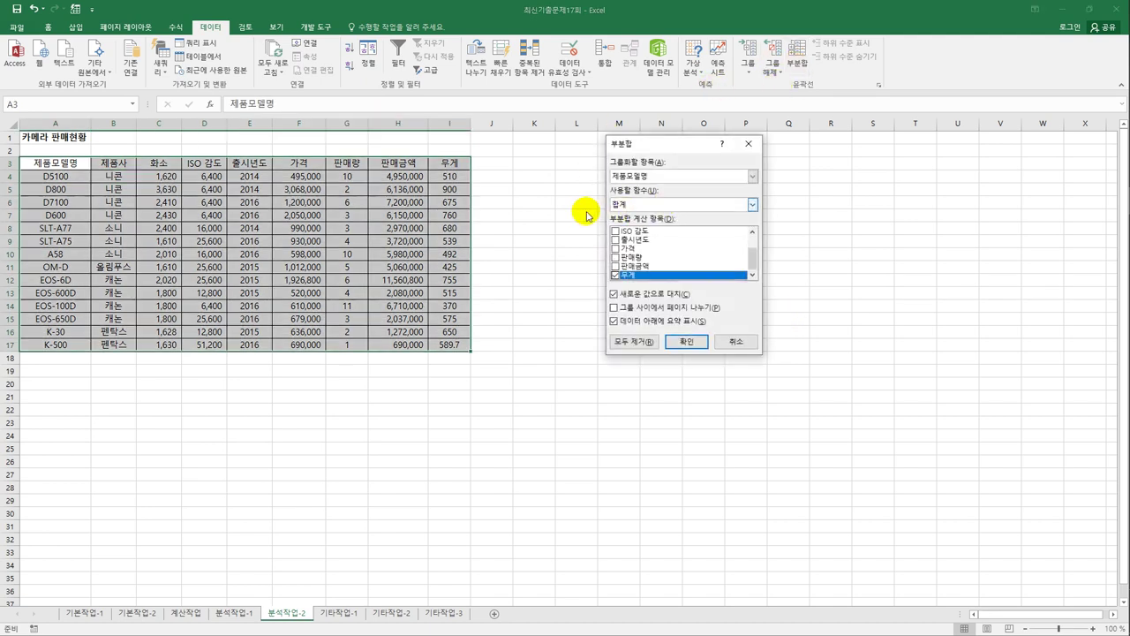
{"action": "left_click_drag", "start_coordinate": [663, 148], "coordinate": [616, 212]}
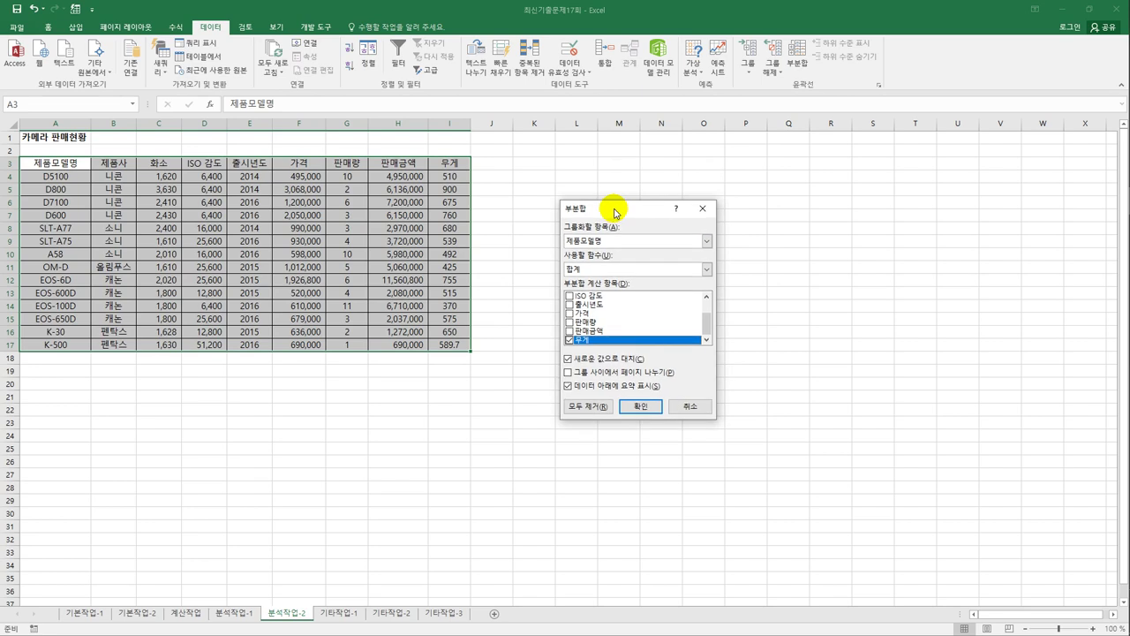
{"action": "left_click", "coordinate": [598, 240]}
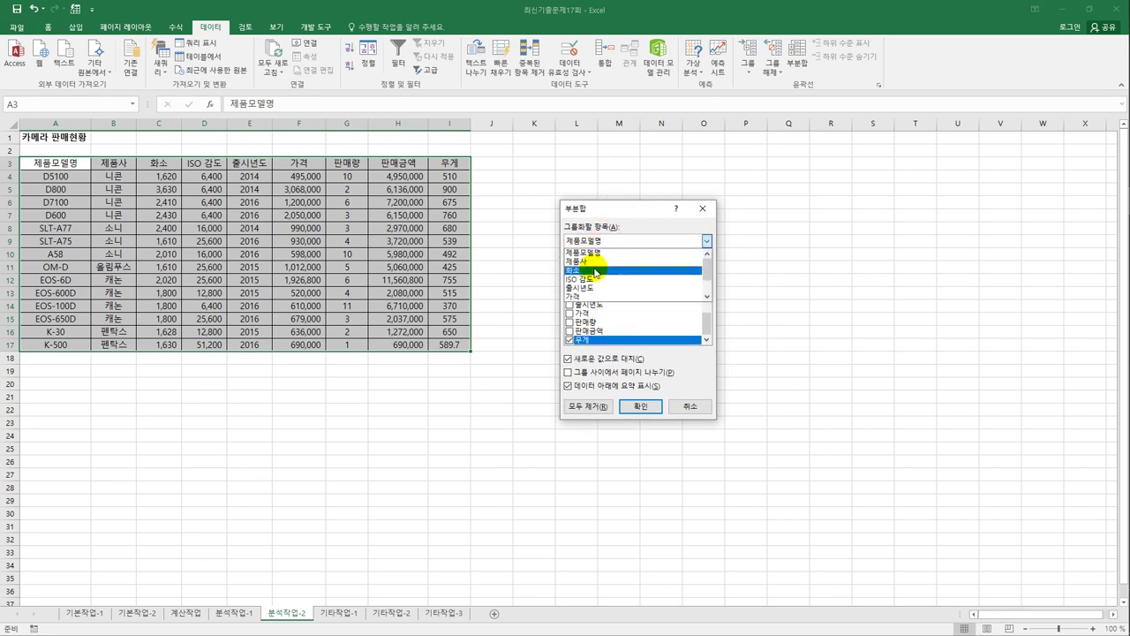
{"action": "left_click", "coordinate": [588, 261]}
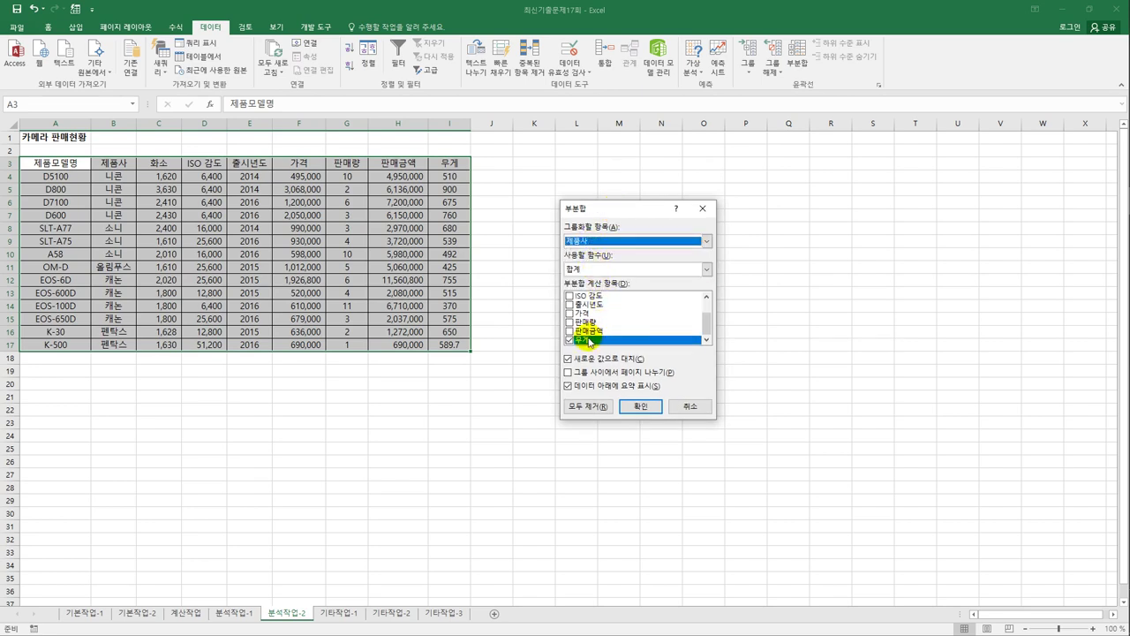
{"action": "left_click", "coordinate": [570, 339]}
{"action": "left_click", "coordinate": [570, 330]}
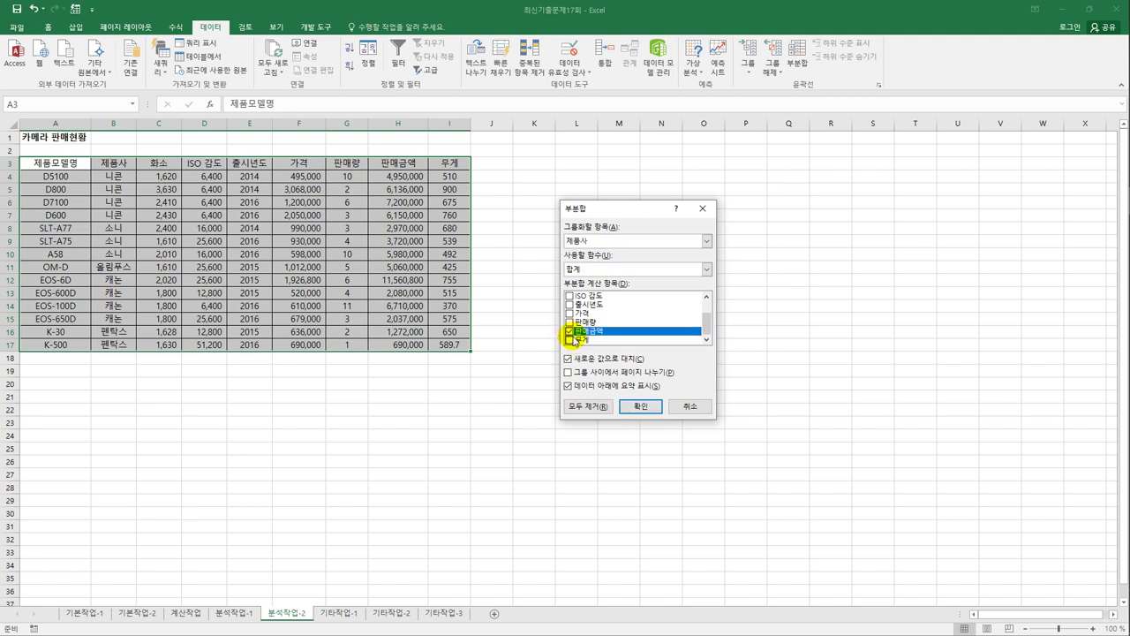
{"action": "left_click", "coordinate": [605, 269]}
{"action": "left_click", "coordinate": [599, 301]}
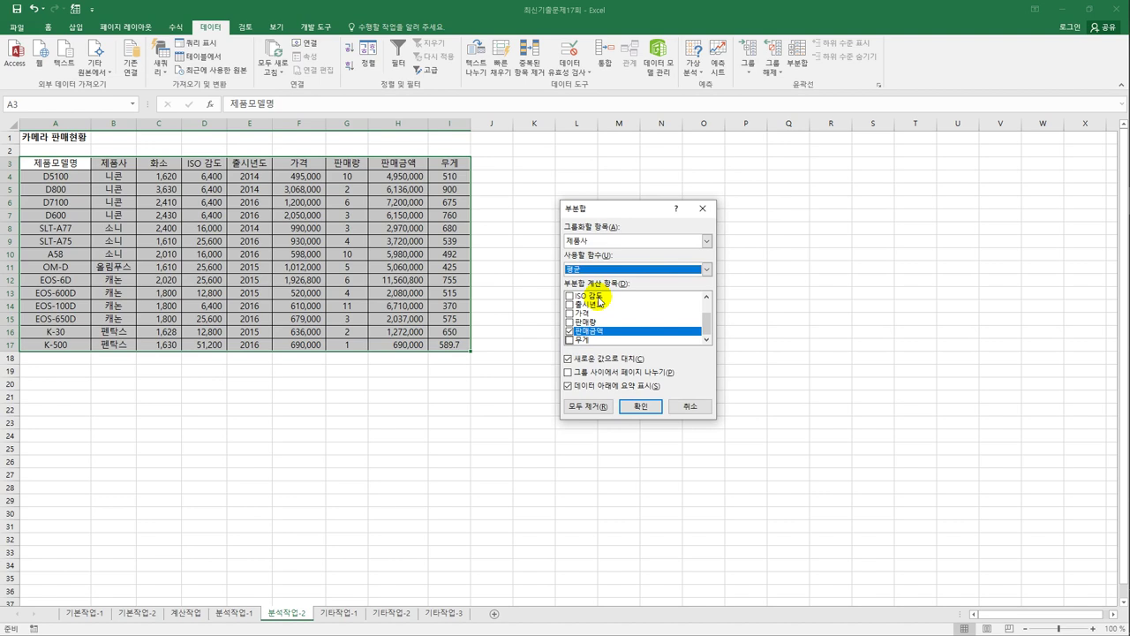
{"action": "left_click", "coordinate": [642, 411]}
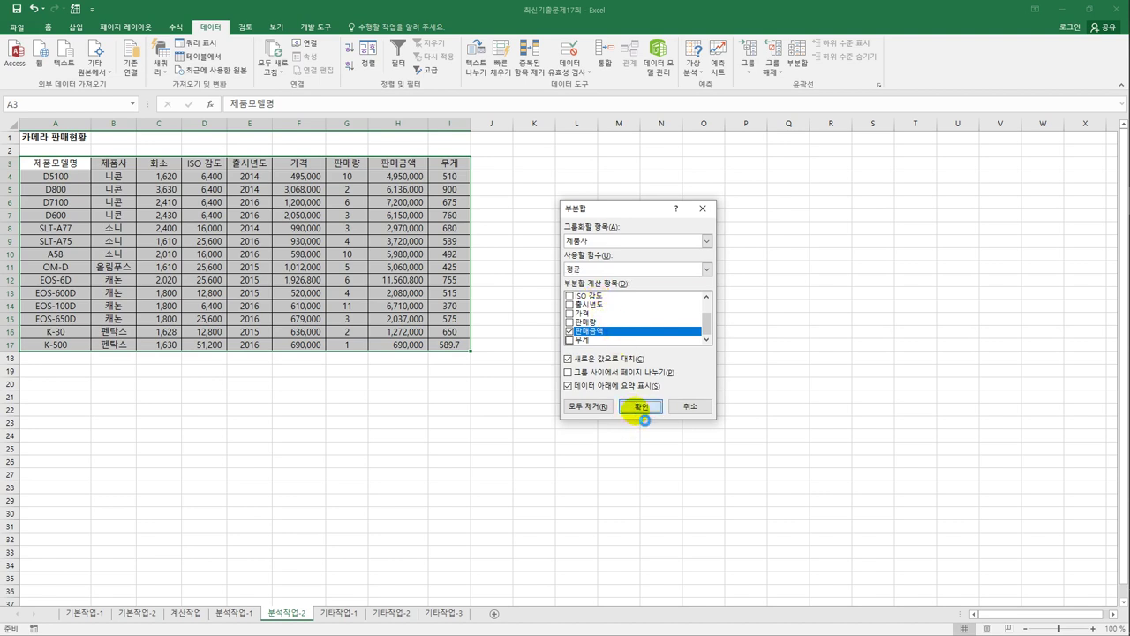
- Add a nested subtotal grouped by 출시년도 that counts (개수) 판매량 only, without replacing the existing subtotals
{"action": "left_click", "coordinate": [799, 64]}
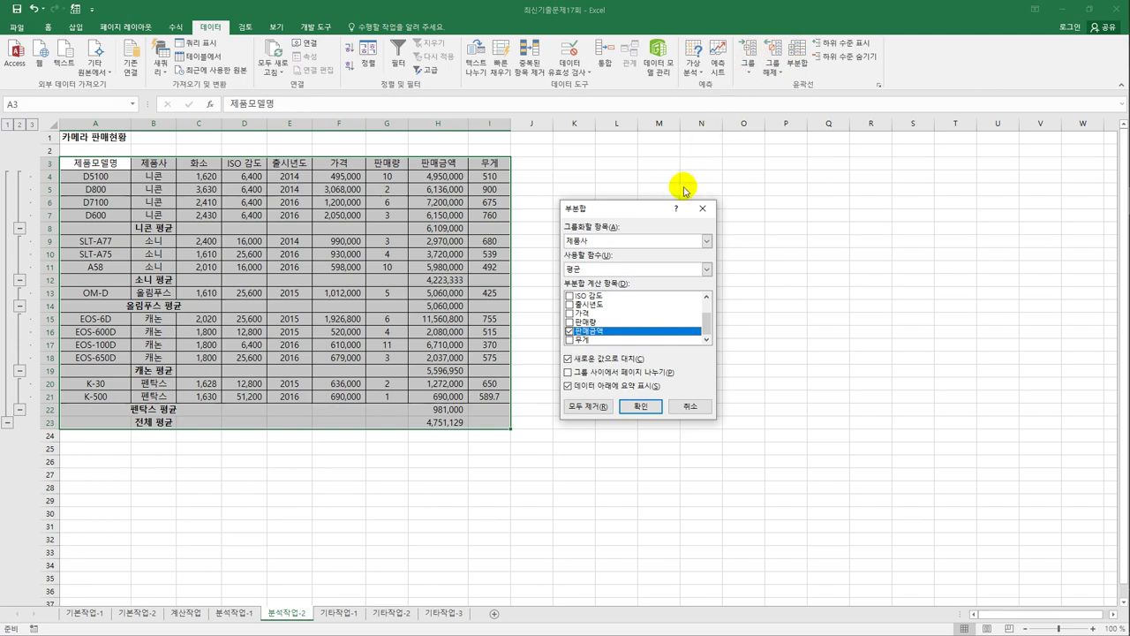
{"action": "left_click", "coordinate": [606, 239]}
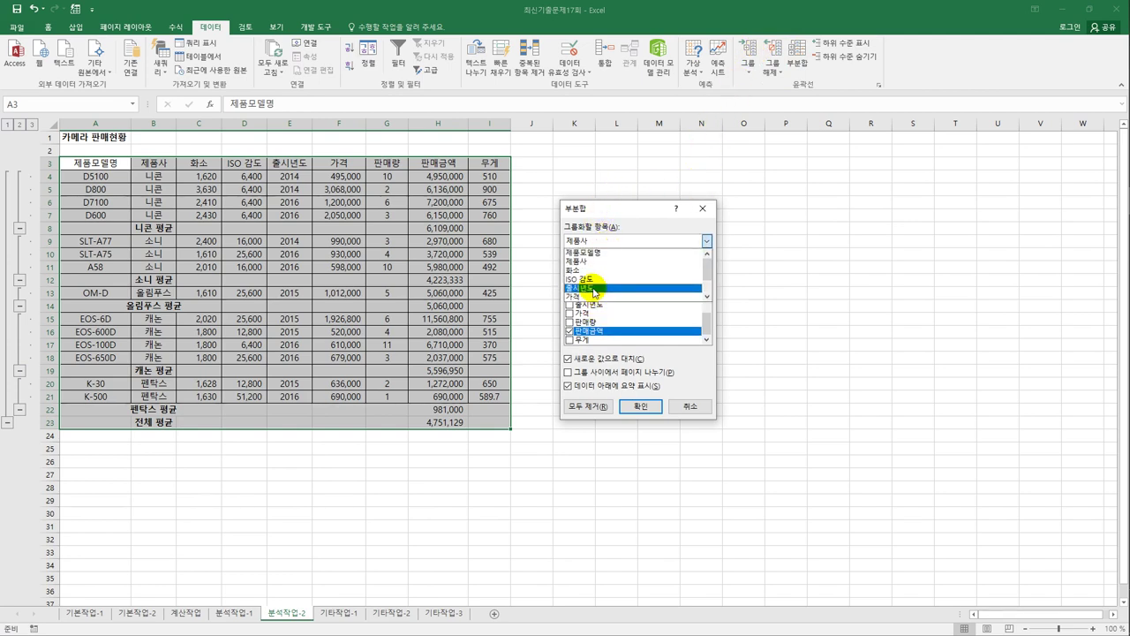
{"action": "left_click", "coordinate": [594, 290]}
{"action": "left_click", "coordinate": [636, 270]}
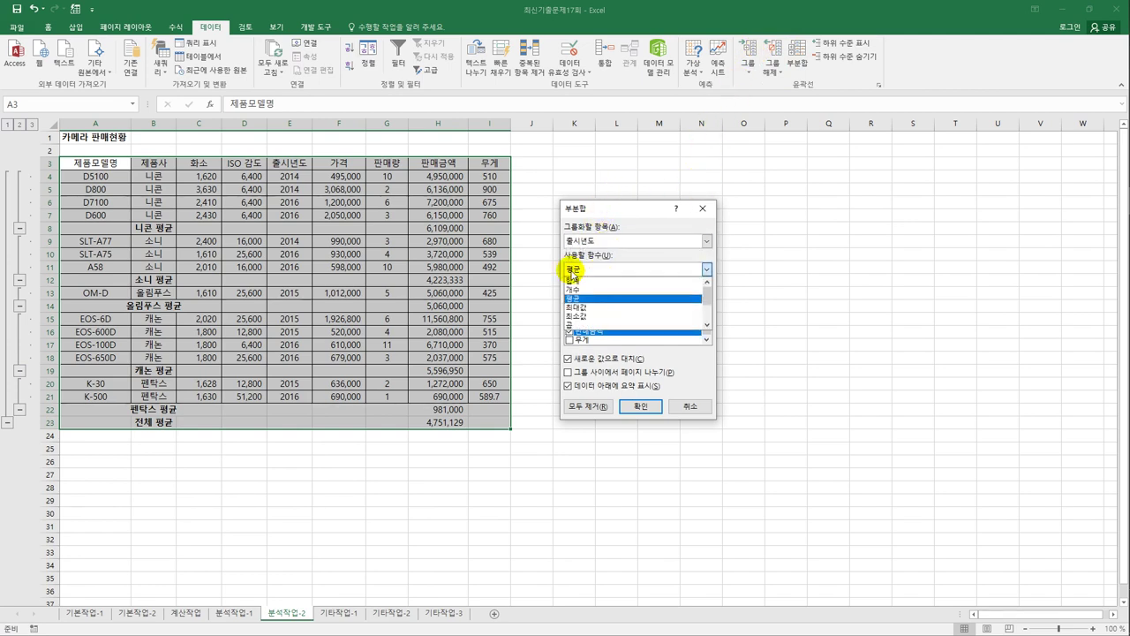
{"action": "left_click", "coordinate": [576, 288]}
{"action": "left_click", "coordinate": [571, 333]}
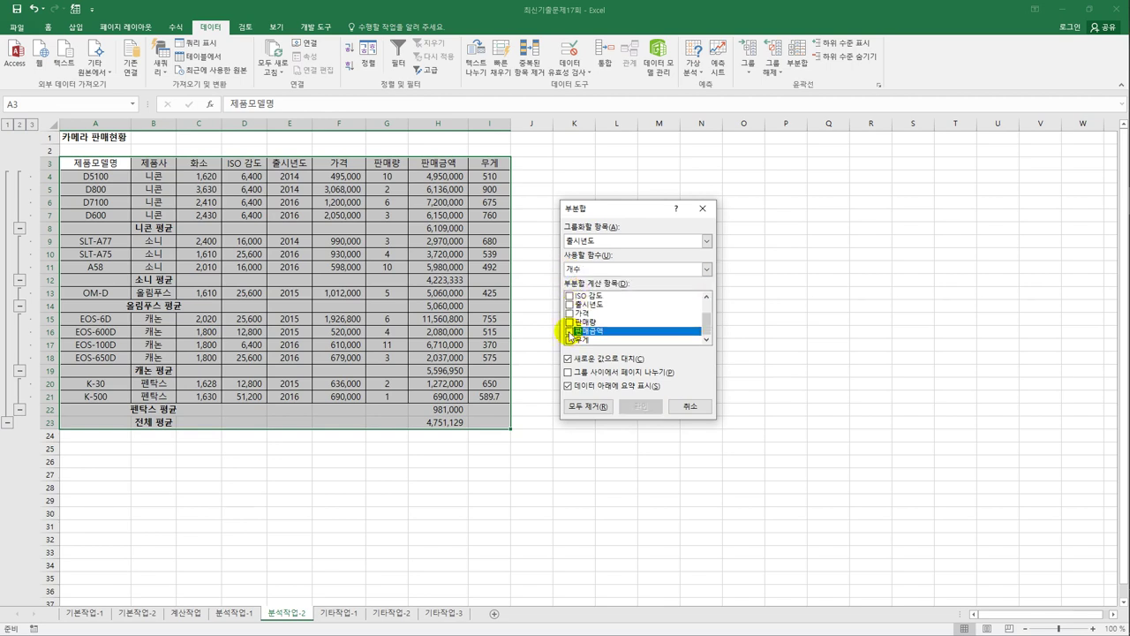
{"action": "left_click", "coordinate": [569, 322]}
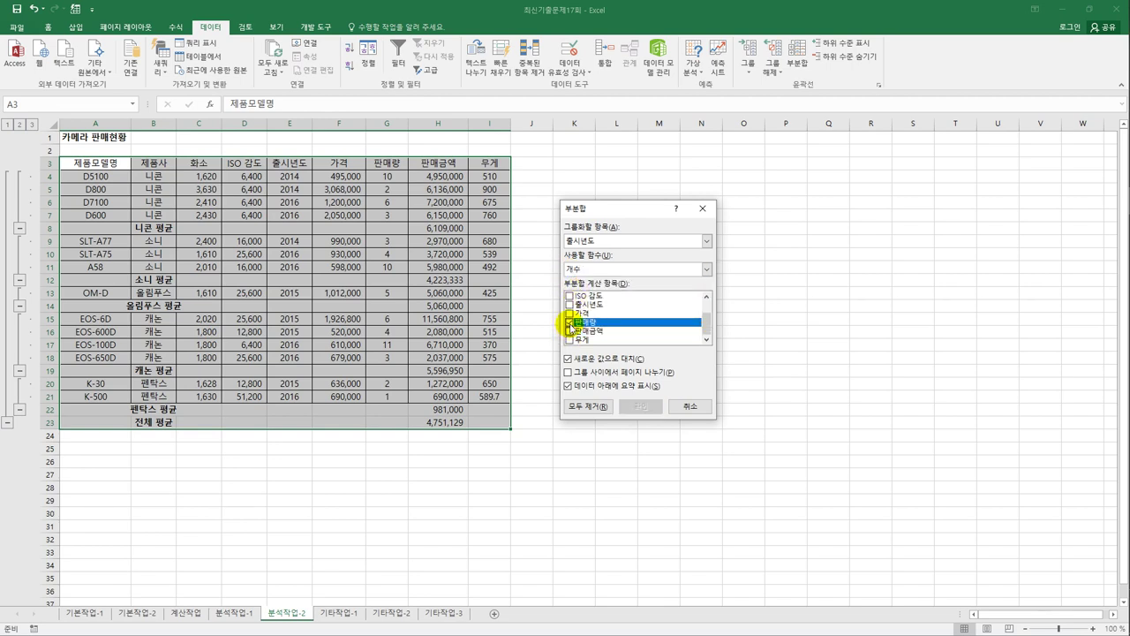
{"action": "left_click", "coordinate": [570, 358]}
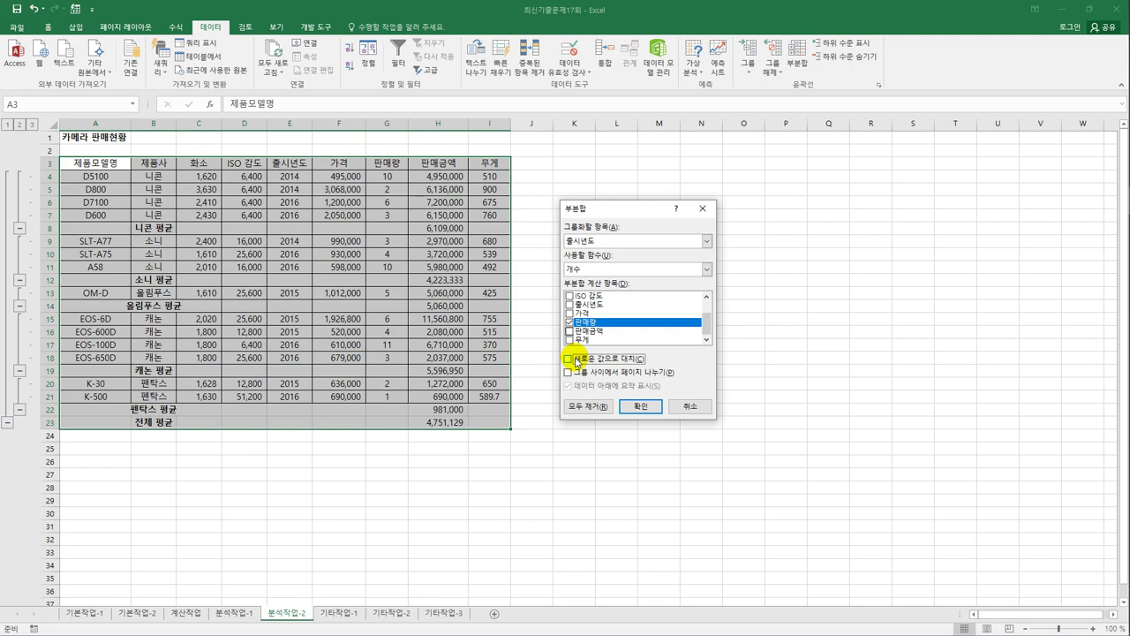
{"action": "left_click", "coordinate": [640, 406]}
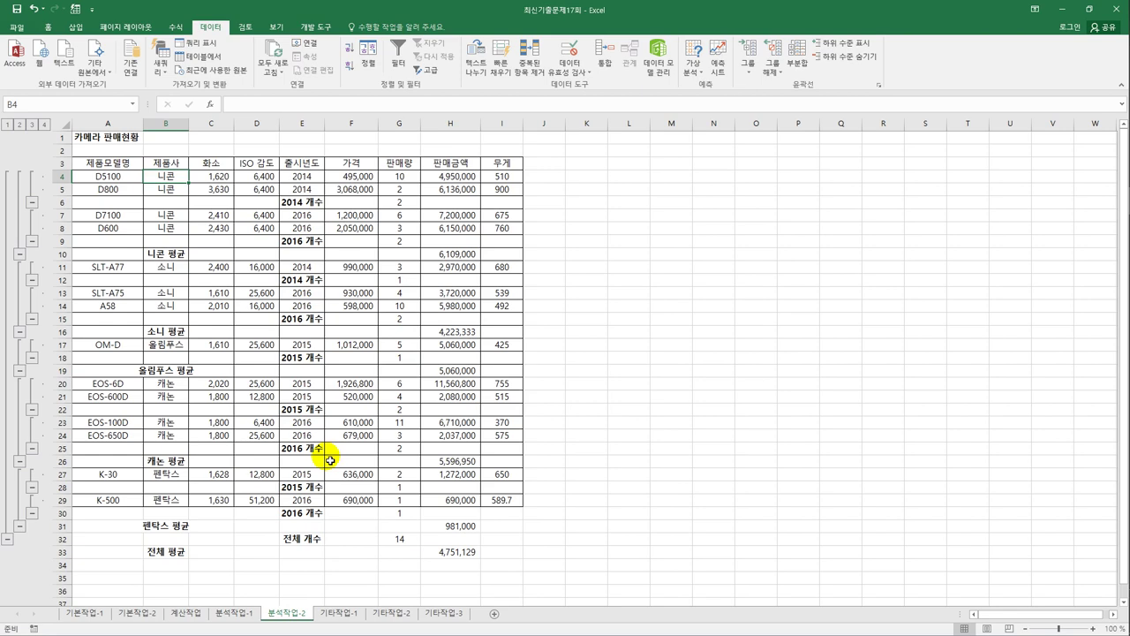
- On the 기타작업-1 sheet, change the chart's 판매금액 series to clustered column (묶은 세로 막대형) and plot it on the secondary axis
{"action": "left_click", "coordinate": [344, 614]}
{"action": "left_click", "coordinate": [574, 438]}
{"action": "scroll", "coordinate": [570, 433], "scroll_direction": "down", "scroll_amount": 2}
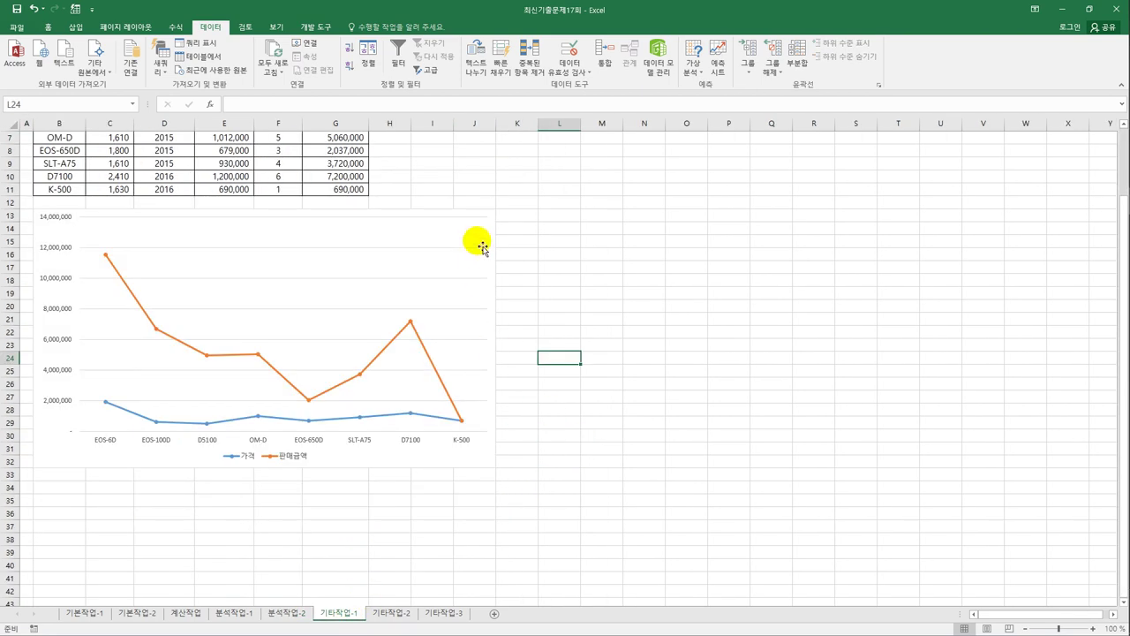
{"action": "left_click", "coordinate": [487, 248]}
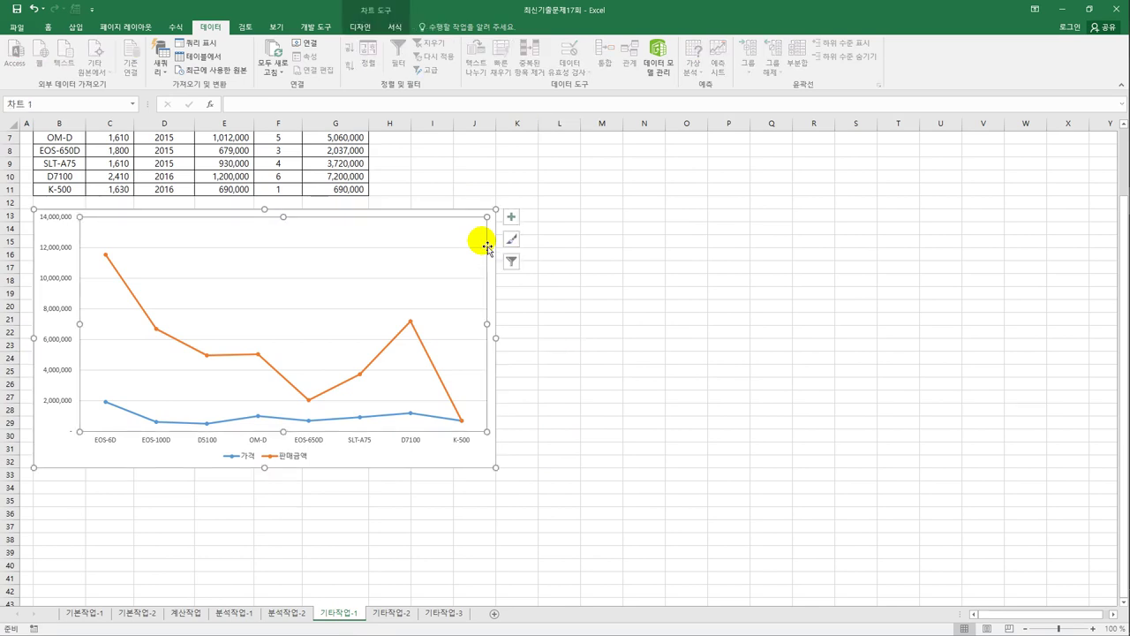
{"action": "left_click", "coordinate": [309, 402]}
{"action": "right_click", "coordinate": [311, 404]}
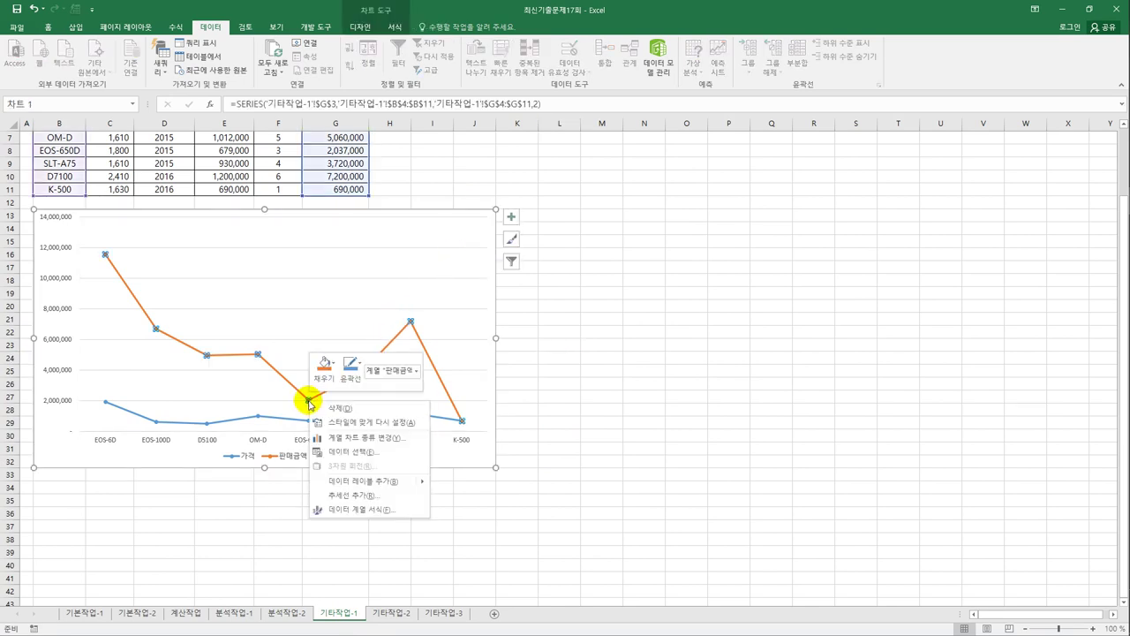
{"action": "left_click", "coordinate": [378, 438]}
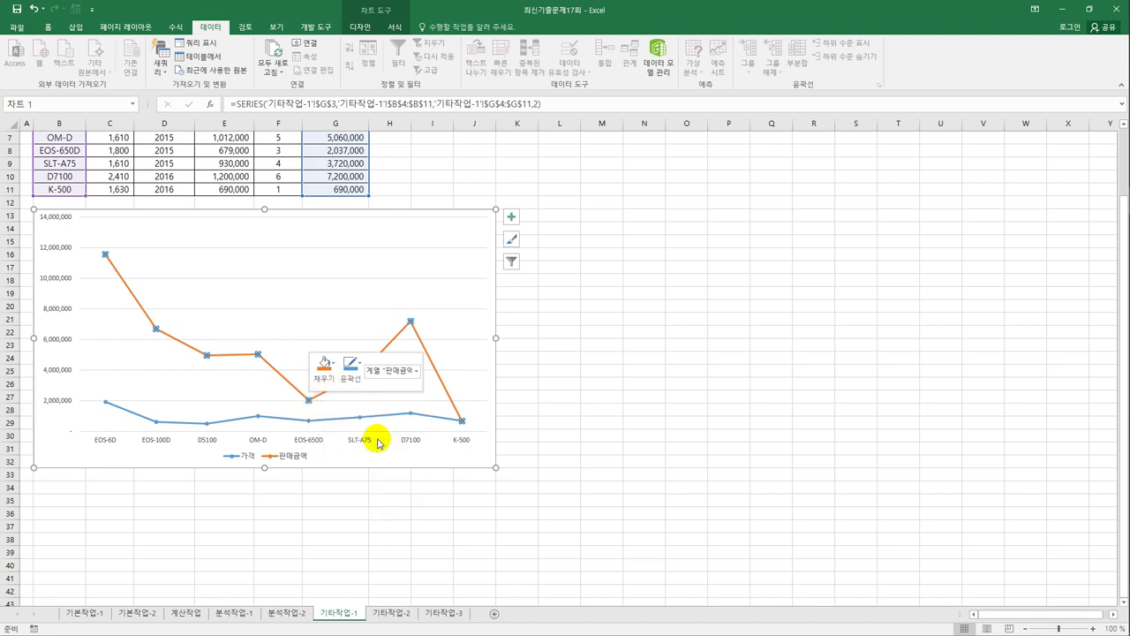
{"action": "left_click", "coordinate": [496, 346]}
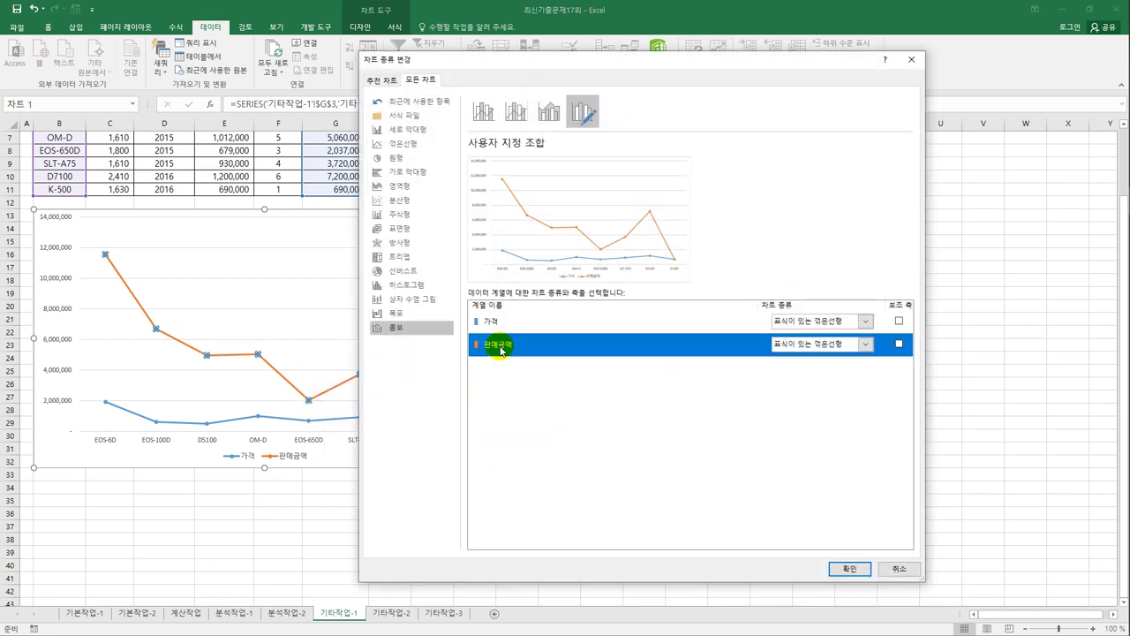
{"action": "left_click", "coordinate": [866, 344]}
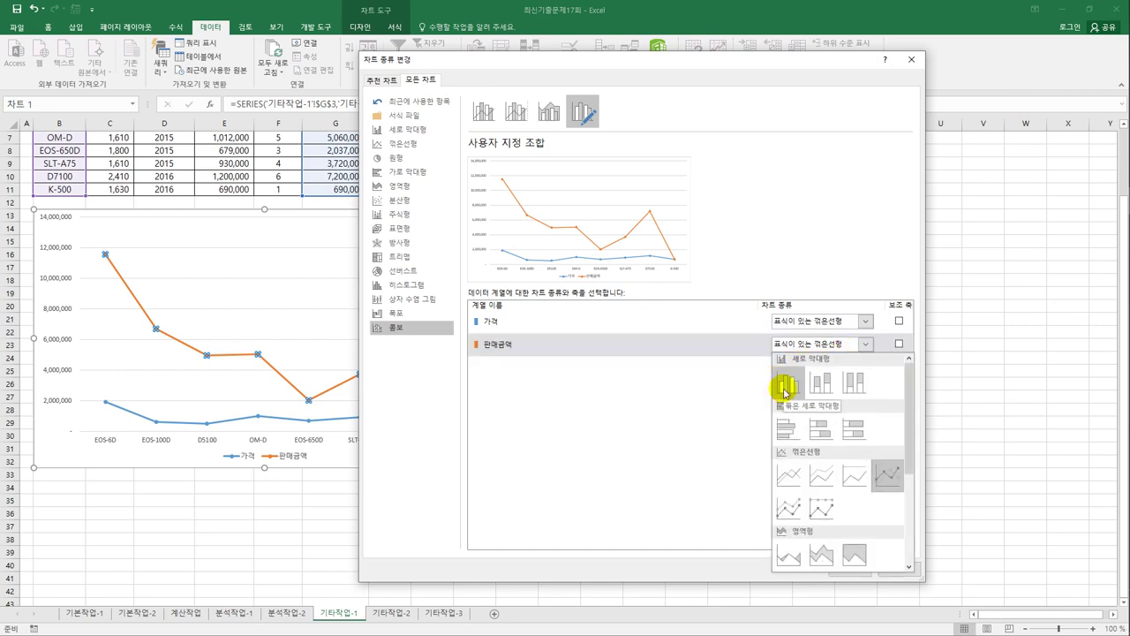
{"action": "left_click", "coordinate": [785, 386]}
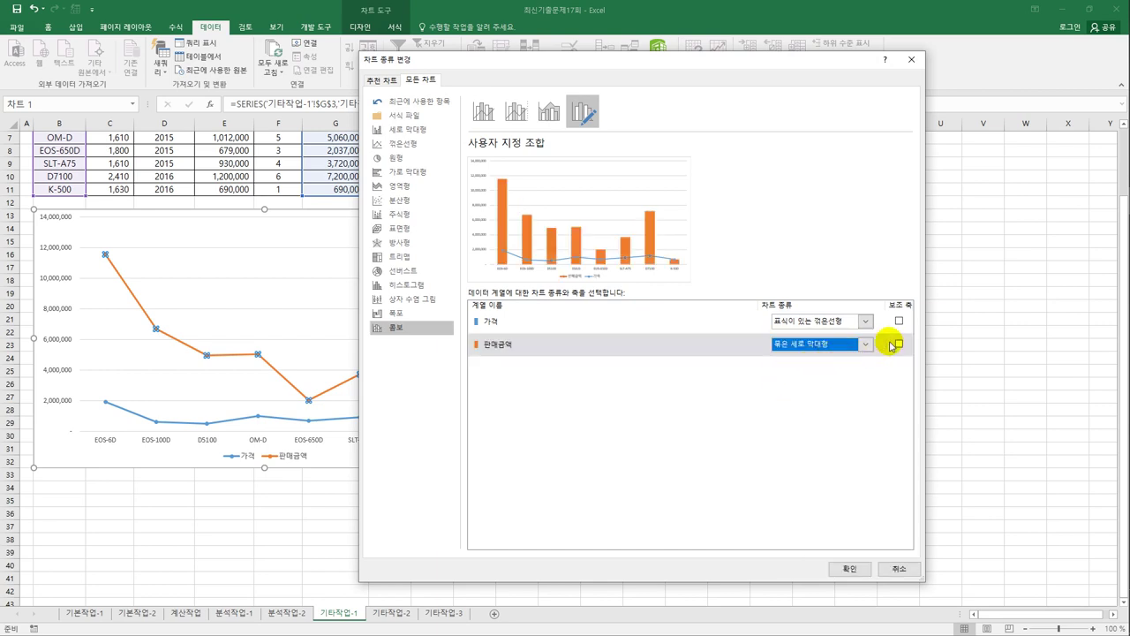
{"action": "left_click", "coordinate": [899, 344]}
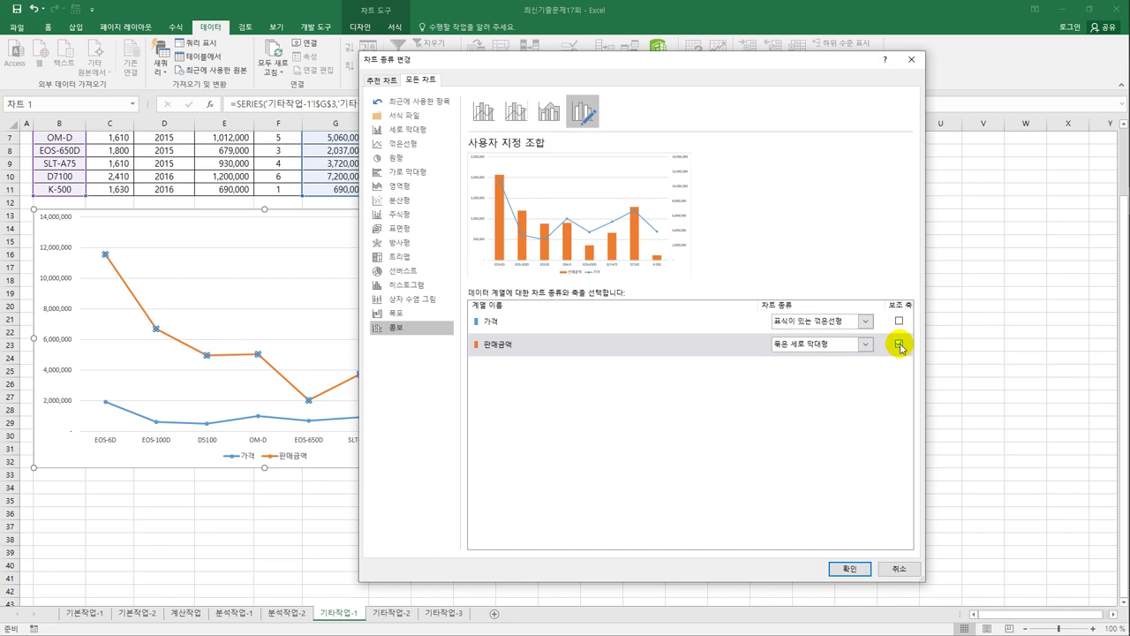
{"action": "left_click", "coordinate": [849, 568]}
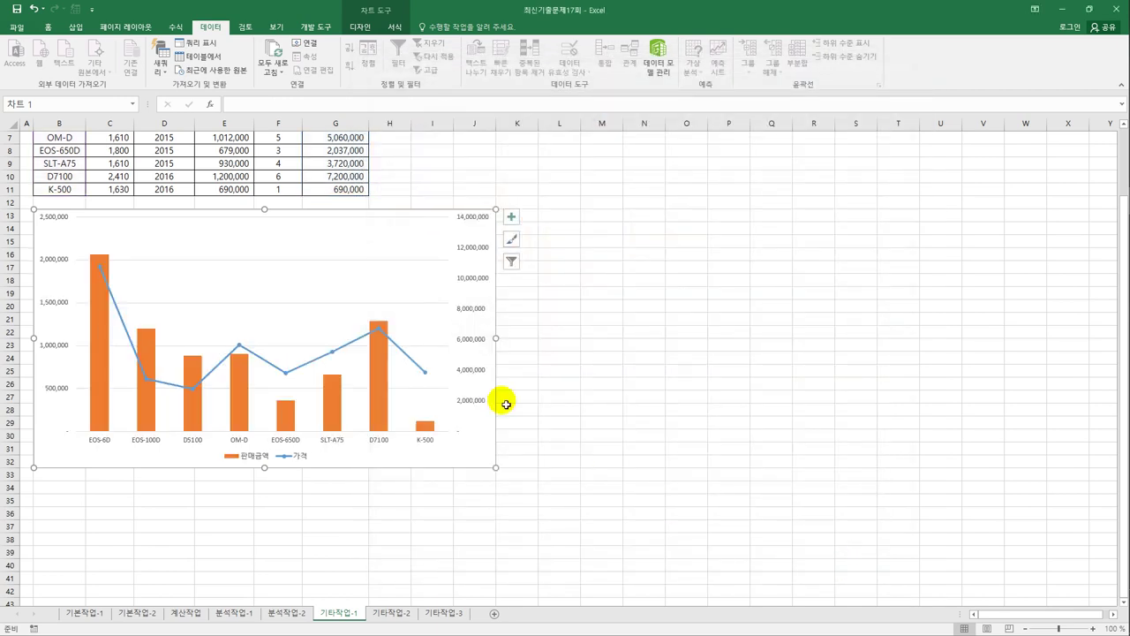
- Add a chart title to the camera sales chart reading 제품모델별 판매현황
{"action": "left_click", "coordinate": [511, 217]}
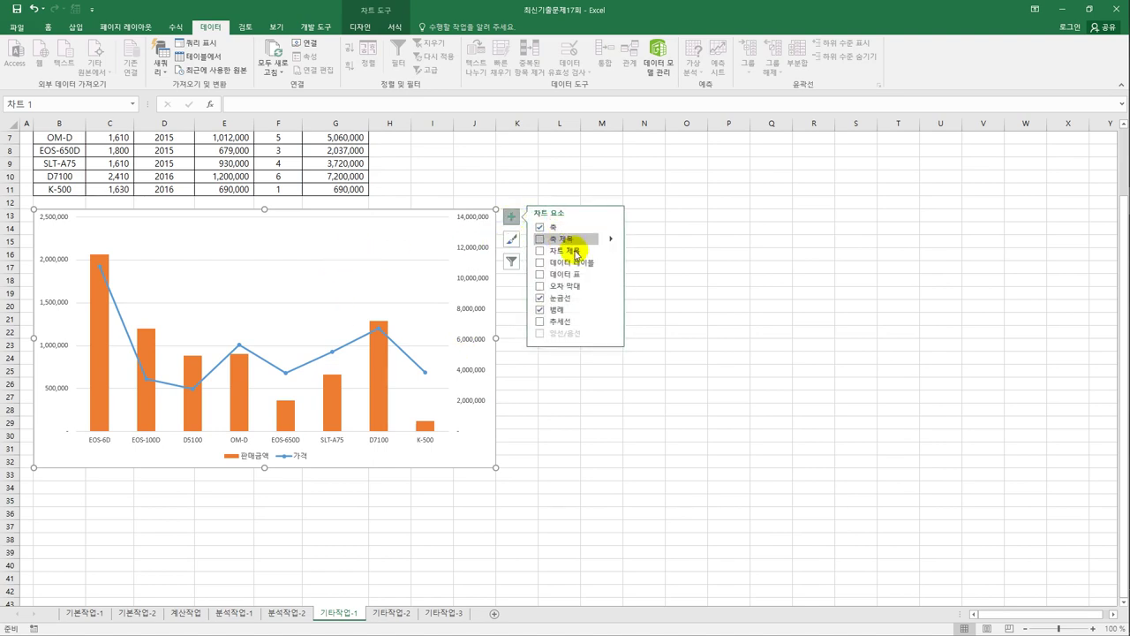
{"action": "left_click", "coordinate": [541, 251]}
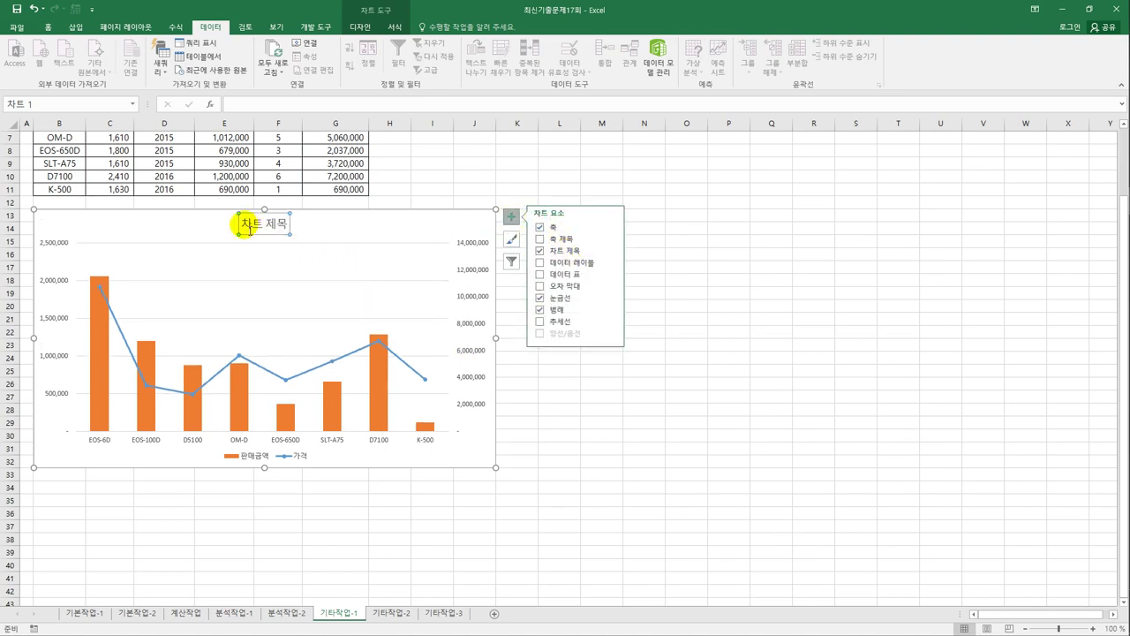
{"action": "left_click_drag", "start_coordinate": [239, 221], "coordinate": [290, 228]}
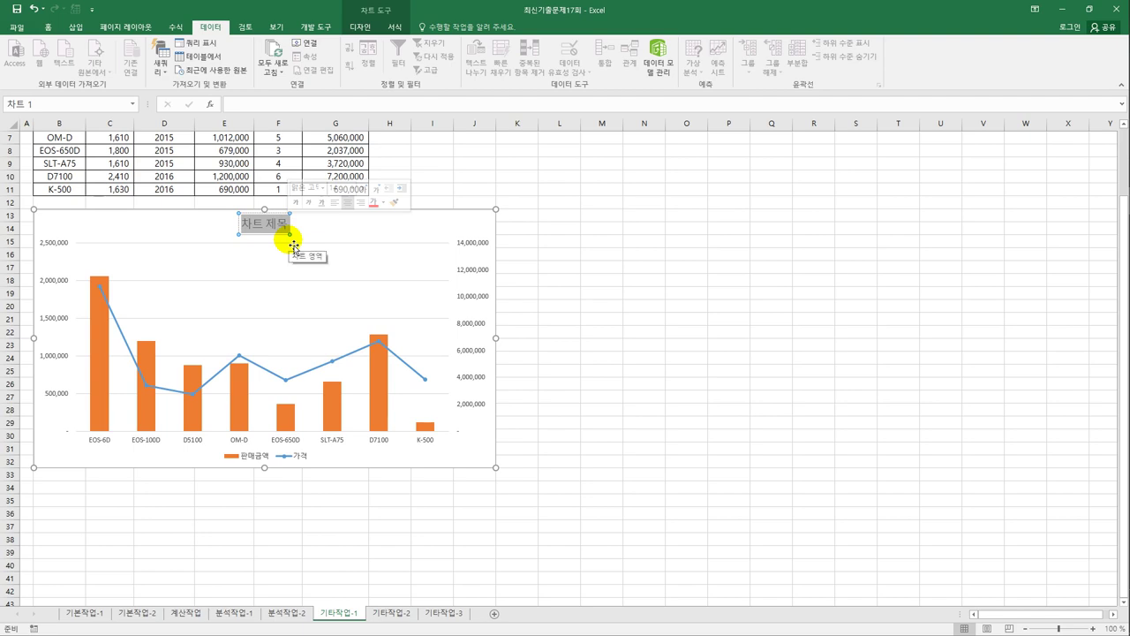
{"action": "type", "text": "제품"}
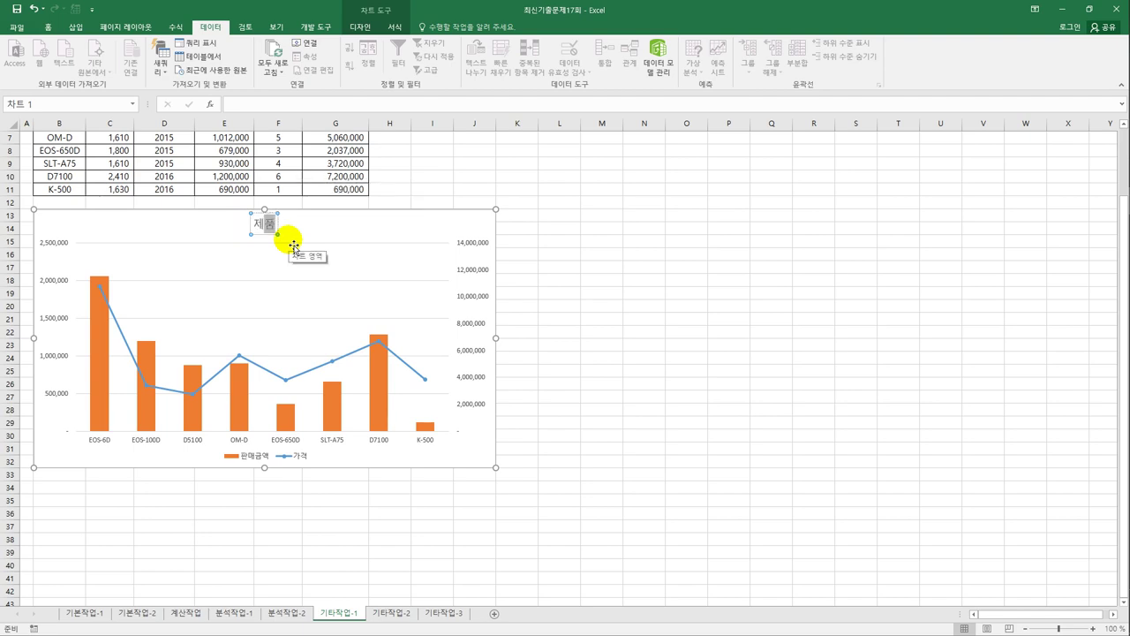
{"action": "type", "text": "ㅂㅕ델별 판매"}
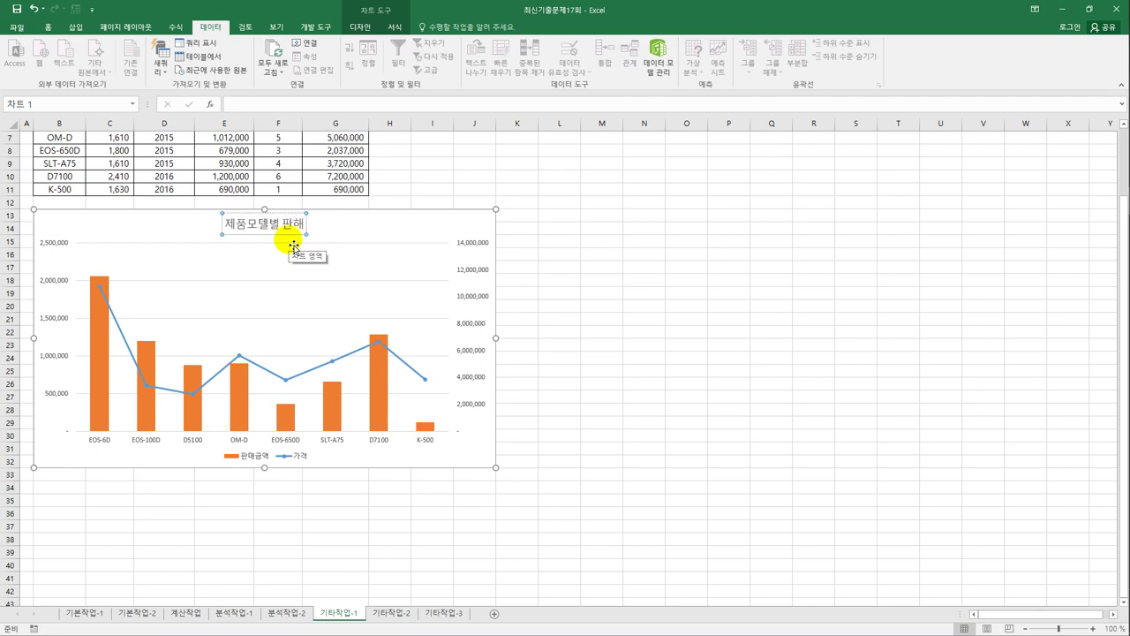
{"action": "key", "text": "BackSpace"}
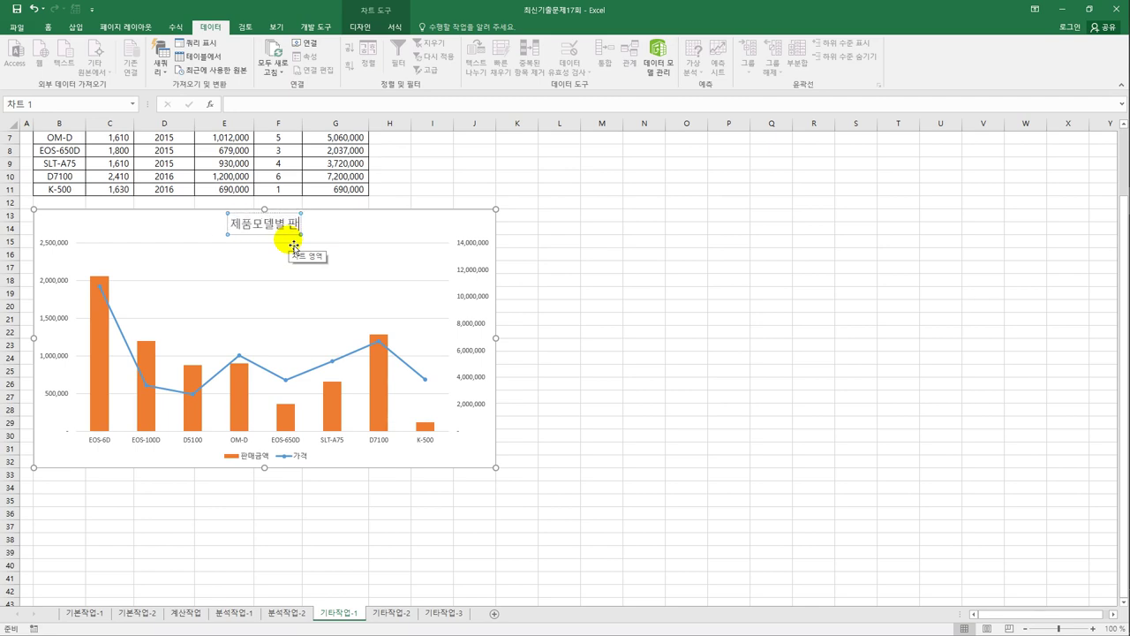
{"action": "type", "text": "ㅐ현"}
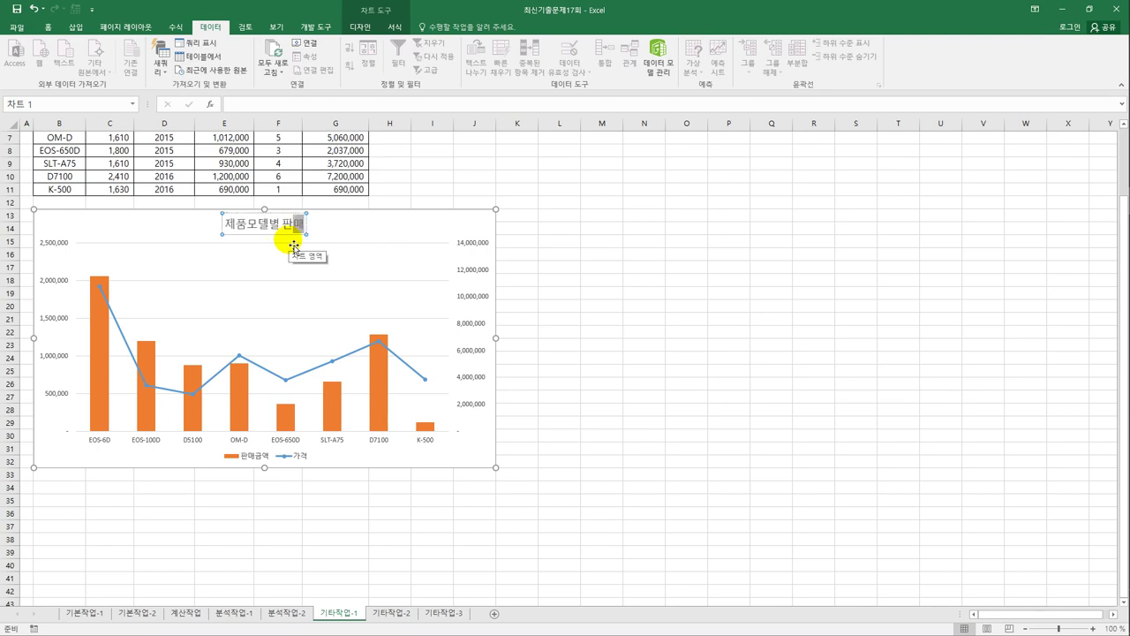
{"action": "type", "text": "황"}
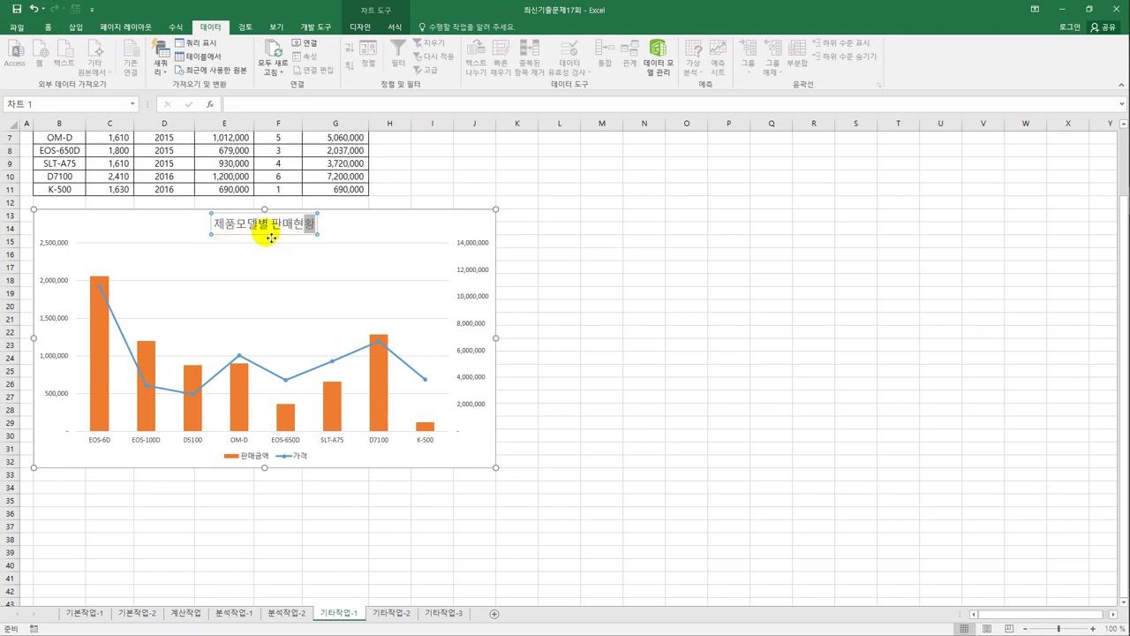
{"action": "left_click", "coordinate": [271, 237]}
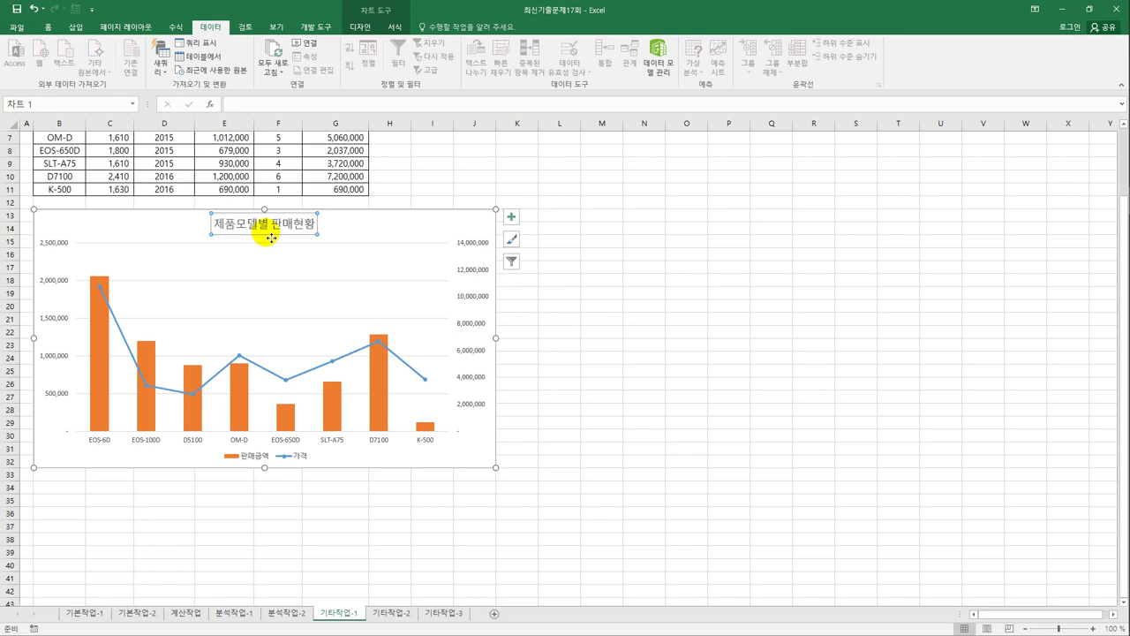
- Apply the gold shape style from the fifth row of the theme styles (테마 스타일) to the chart title
{"action": "left_click", "coordinate": [396, 27]}
{"action": "left_click", "coordinate": [425, 74]}
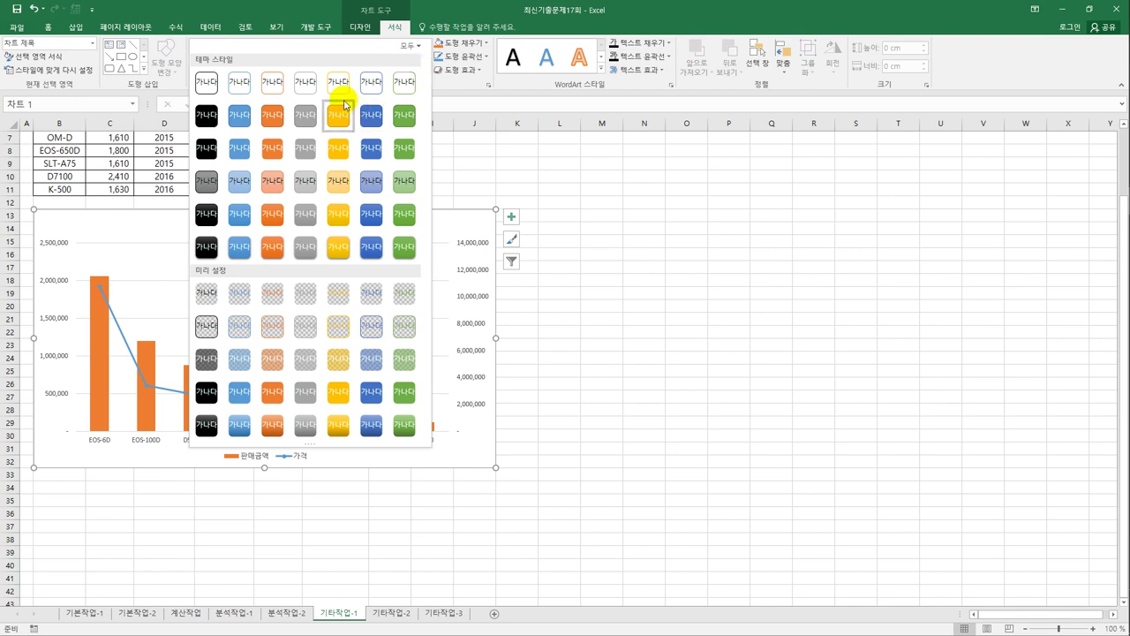
{"action": "left_click", "coordinate": [340, 214]}
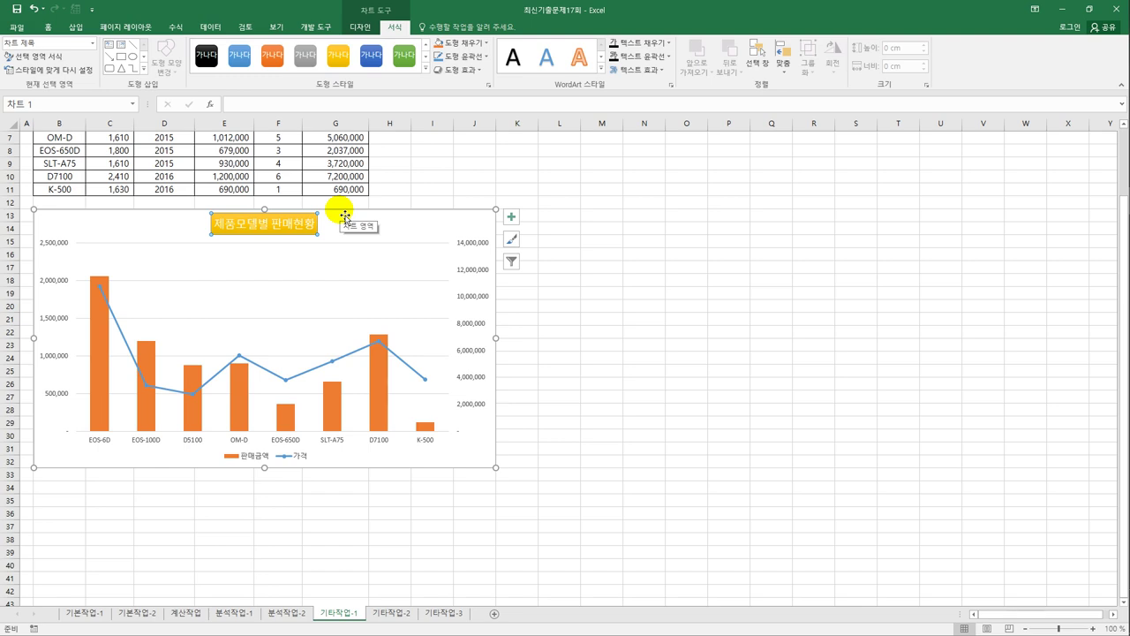
- Set the display unit (표시 단위) of the chart's secondary vertical axis to 10000
{"action": "left_click", "coordinate": [477, 243]}
{"action": "right_click", "coordinate": [484, 246]}
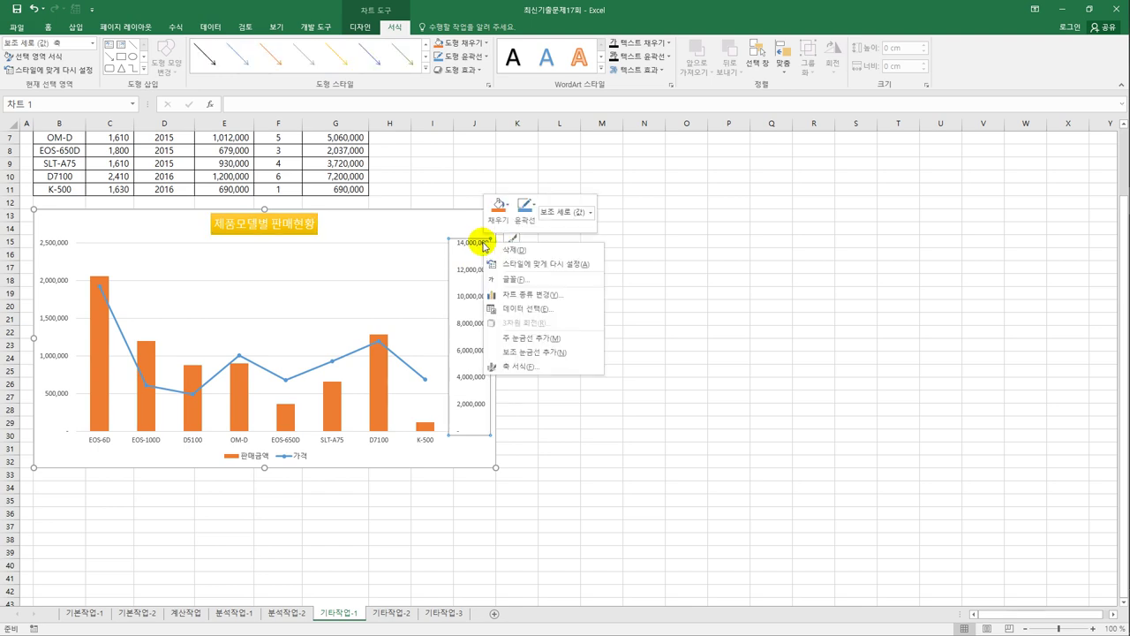
{"action": "left_click", "coordinate": [506, 364]}
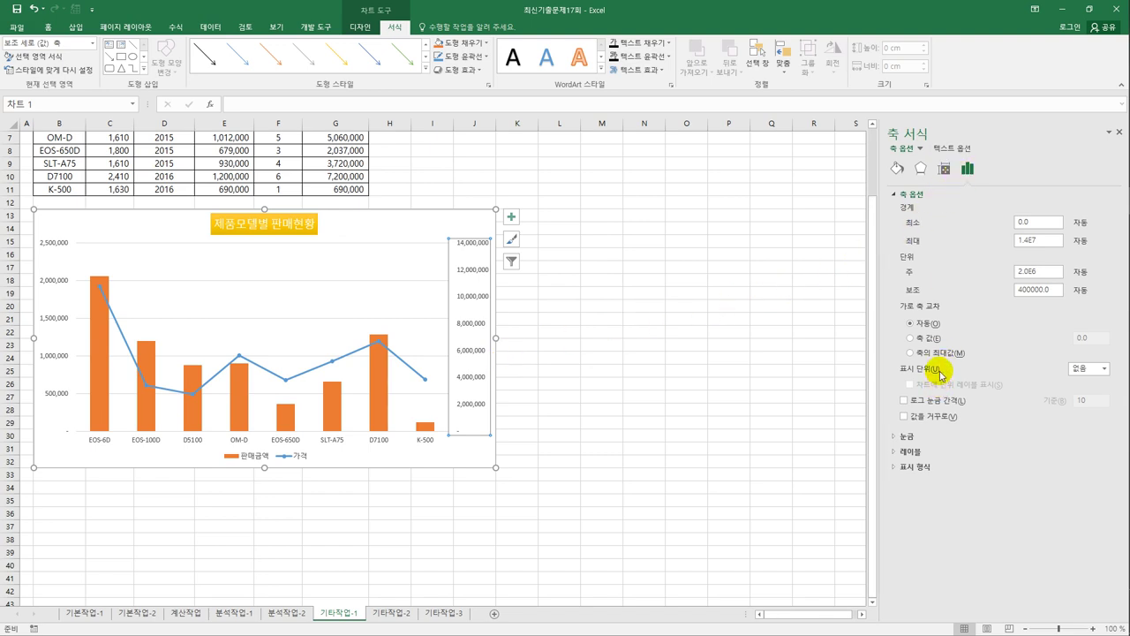
{"action": "left_click", "coordinate": [1104, 368]}
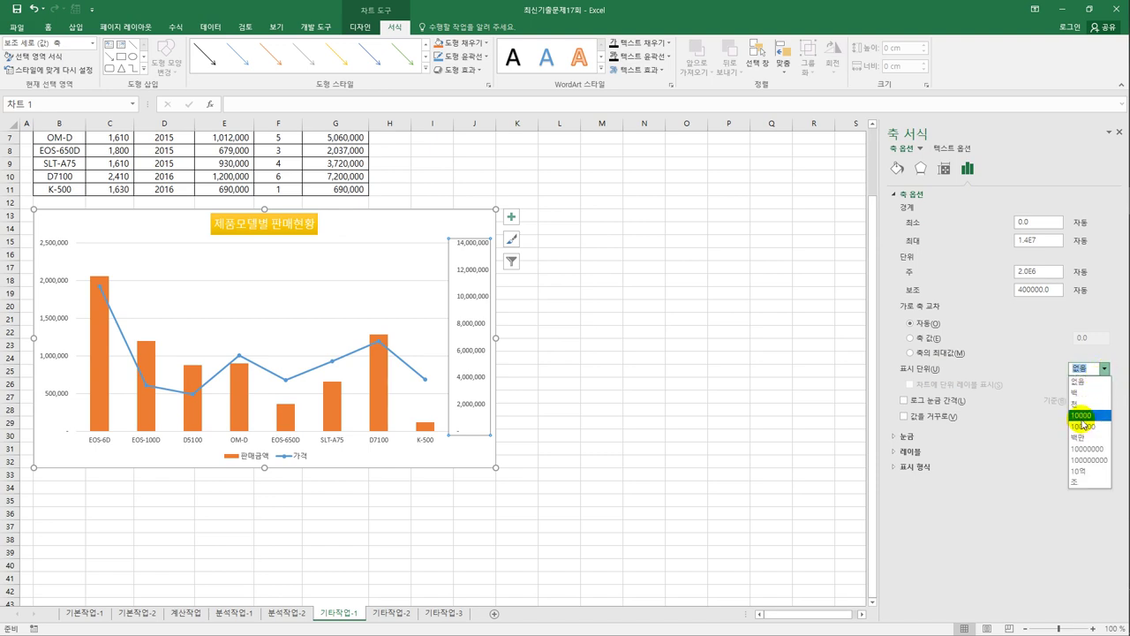
{"action": "left_click", "coordinate": [1085, 415]}
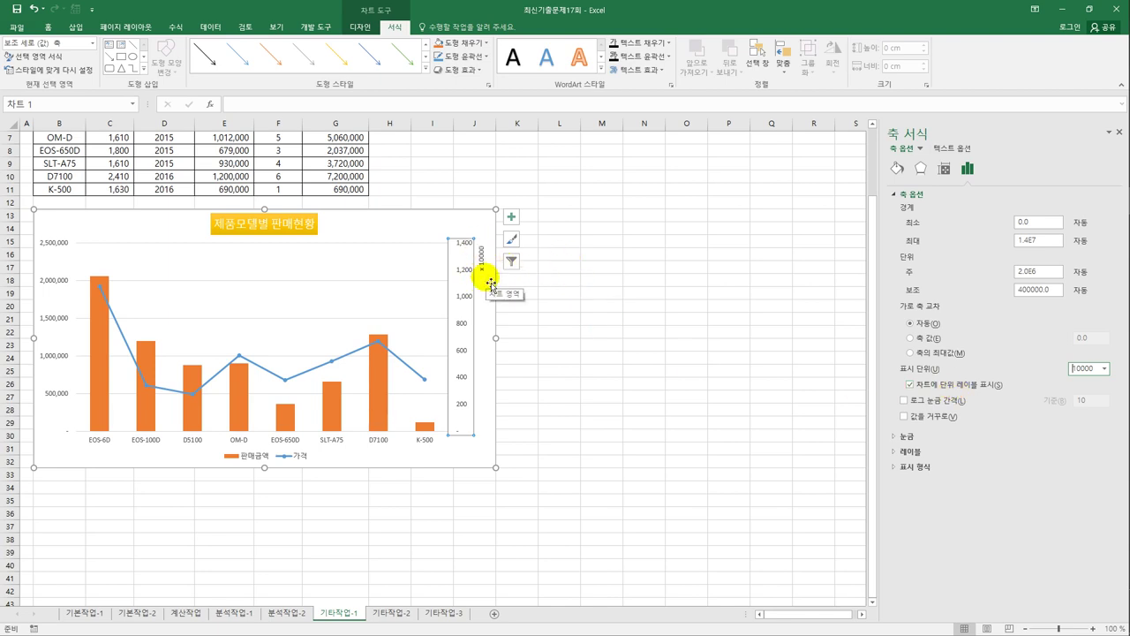
- Give the chart area the centered inner shadow preset (안쪽)
{"action": "left_click", "coordinate": [481, 219]}
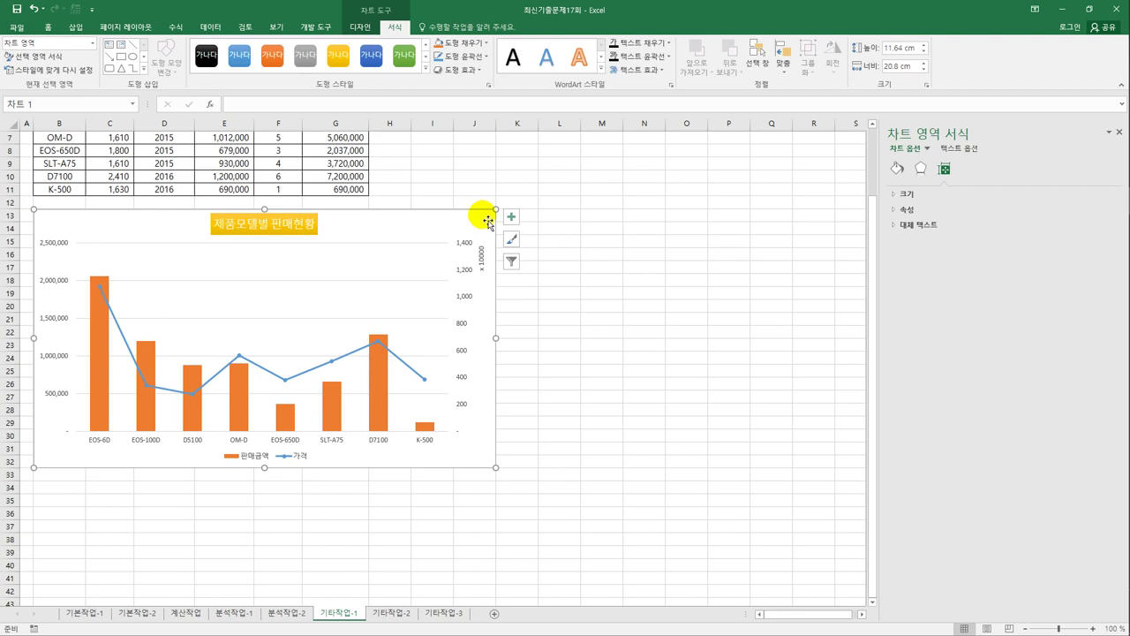
{"action": "left_click", "coordinate": [920, 168]}
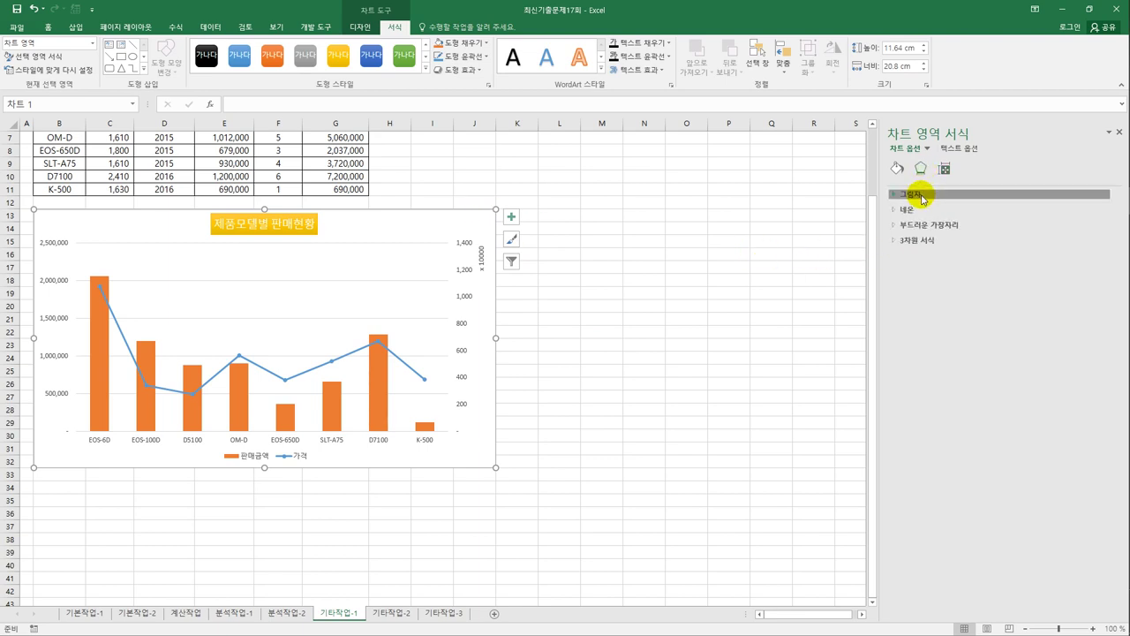
{"action": "left_click", "coordinate": [922, 194]}
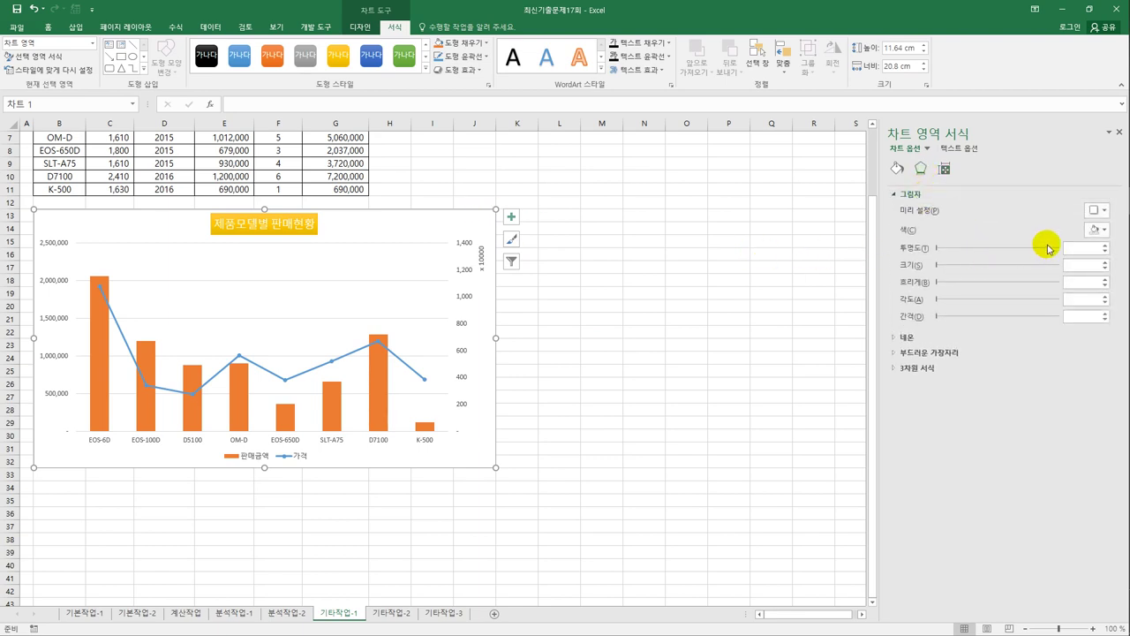
{"action": "left_click", "coordinate": [1096, 209]}
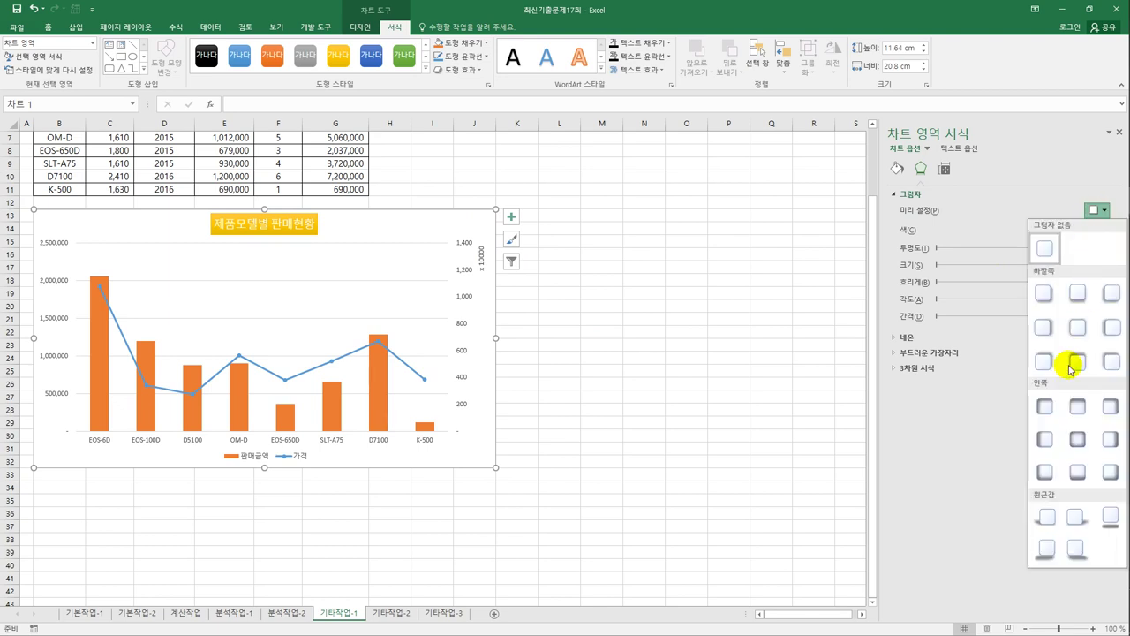
{"action": "left_click", "coordinate": [1077, 439]}
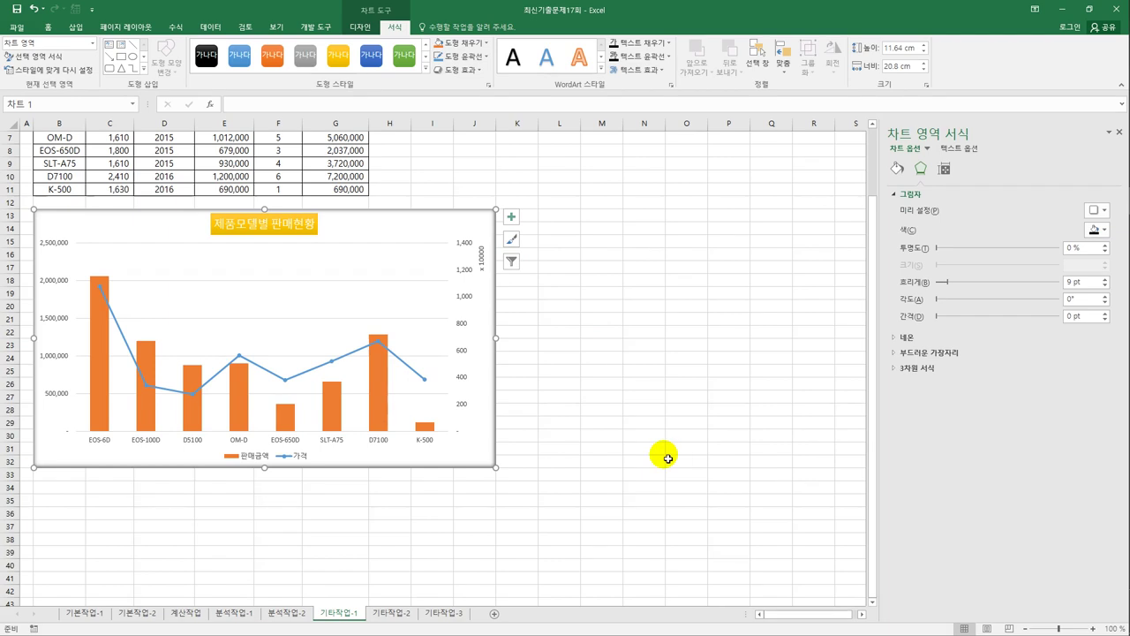
- Add a data label above (위쪽) only the EOS-6D point of the 가격 series, then deselect the chart
{"action": "left_click", "coordinate": [285, 383]}
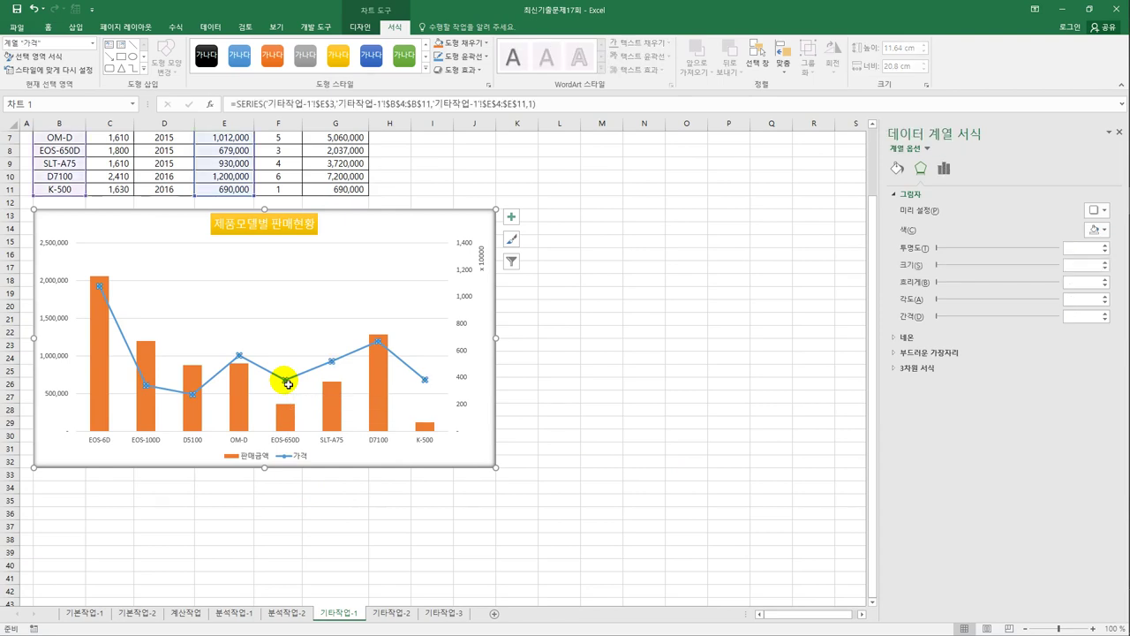
{"action": "mouse_move", "coordinate": [101, 289]}
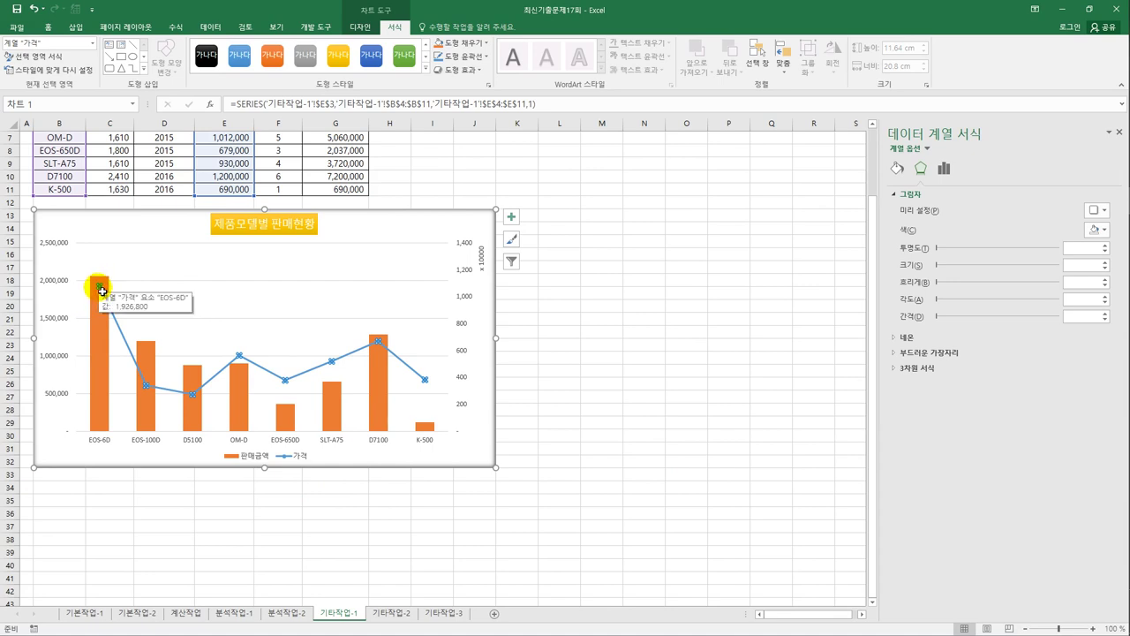
{"action": "left_click", "coordinate": [102, 292]}
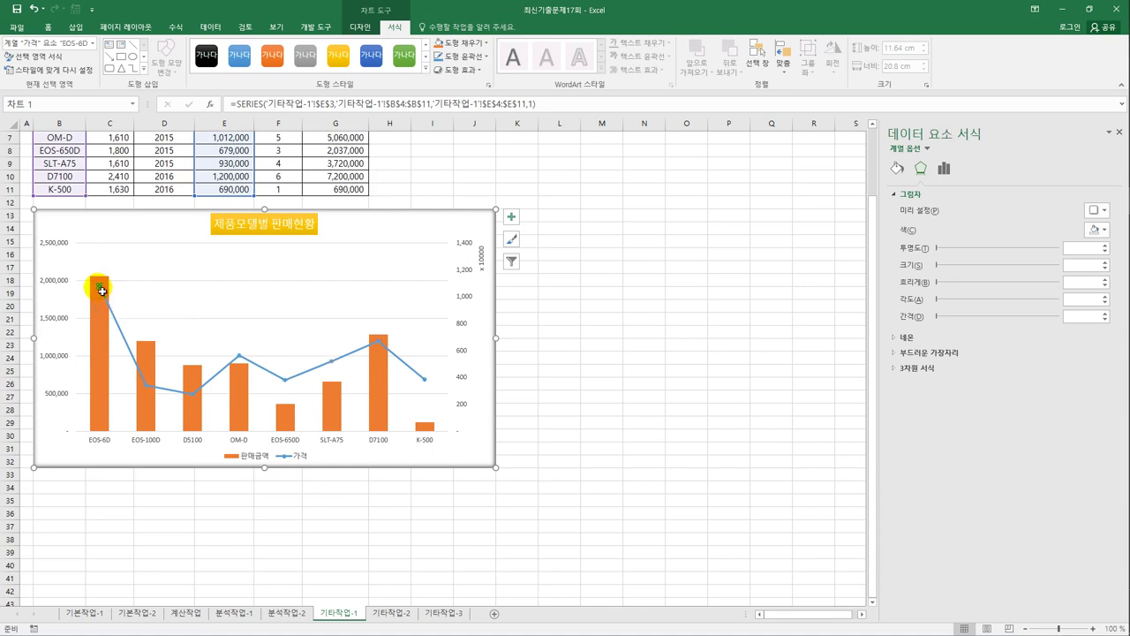
{"action": "left_click", "coordinate": [510, 217]}
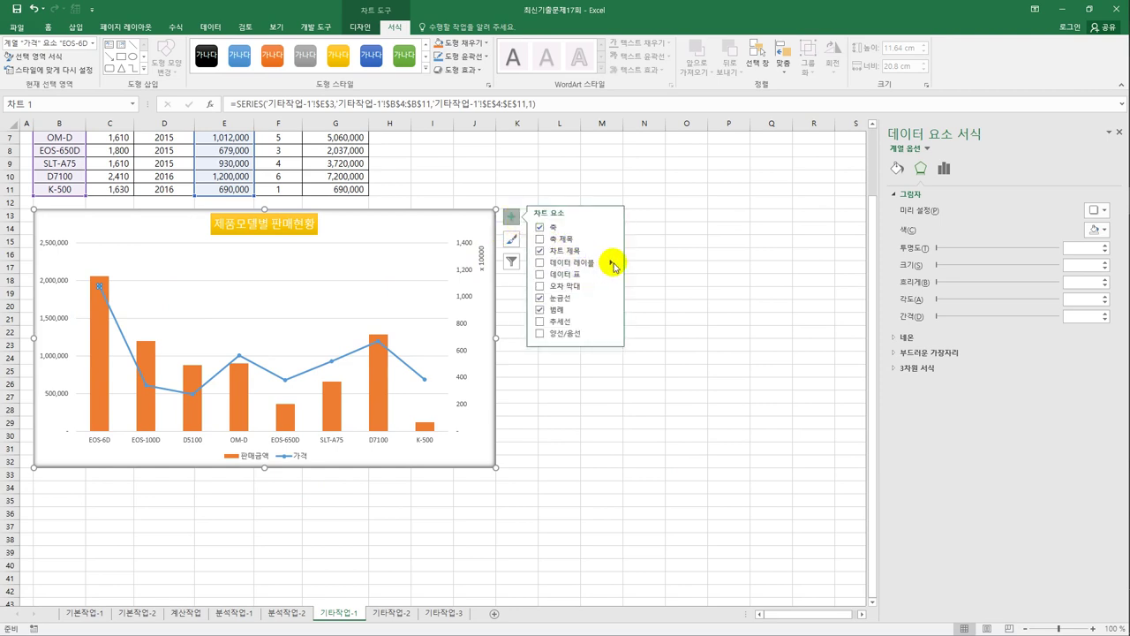
{"action": "mouse_move", "coordinate": [615, 267]}
{"action": "left_click", "coordinate": [669, 305]}
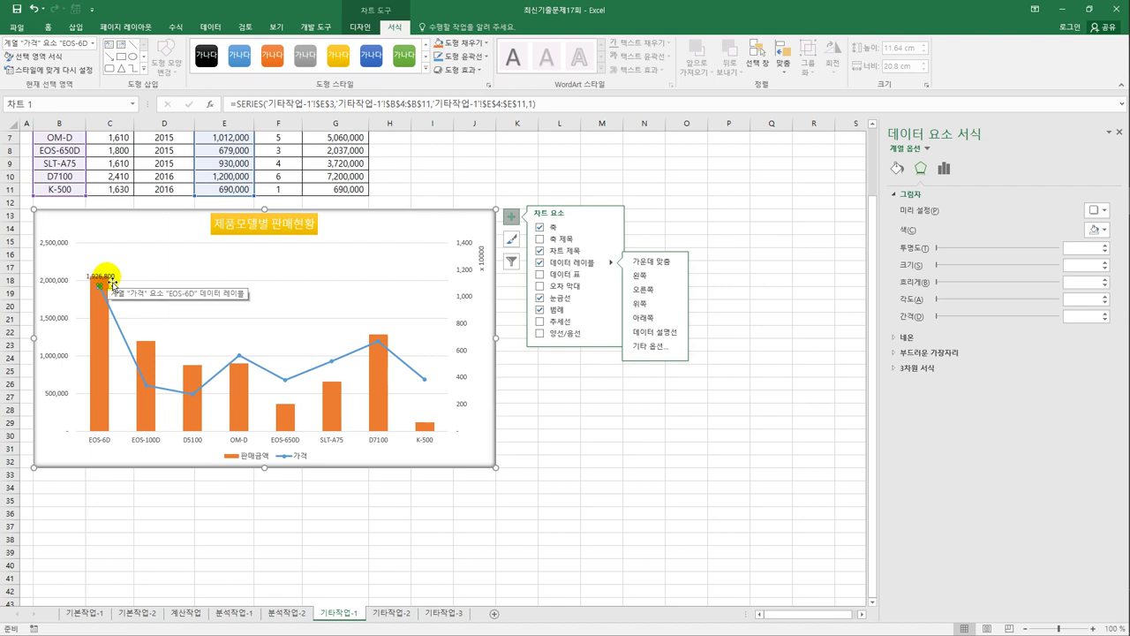
{"action": "left_click", "coordinate": [549, 502]}
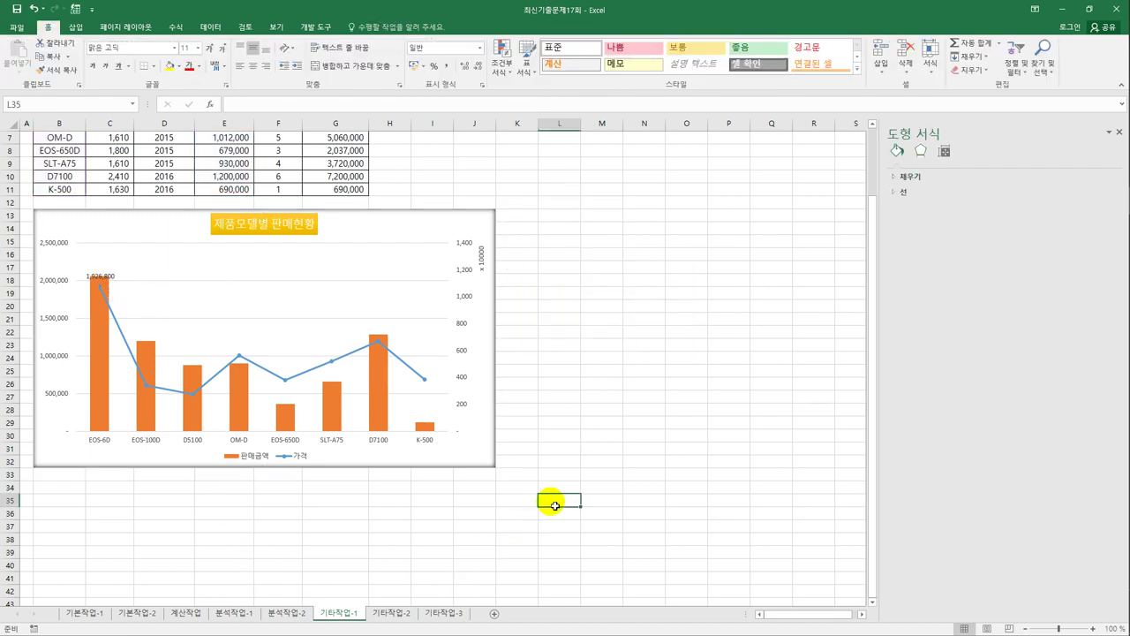
- On the 기타작업-2 sheet, start recording a macro named 서식, stored in the current workbook
{"action": "left_click", "coordinate": [385, 622]}
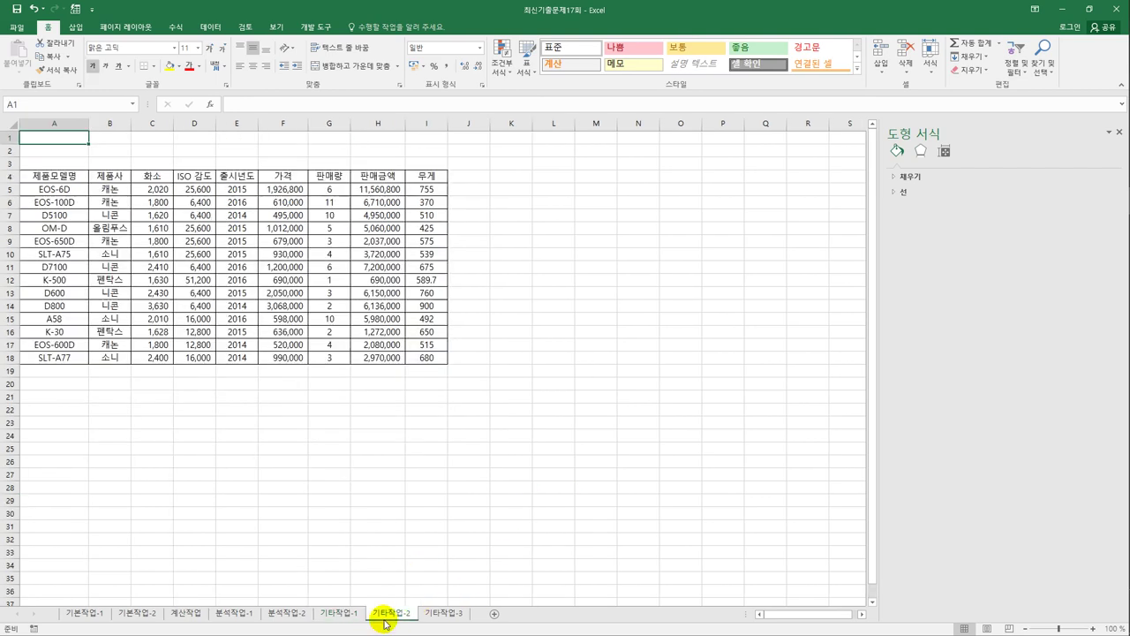
{"action": "left_click", "coordinate": [548, 195]}
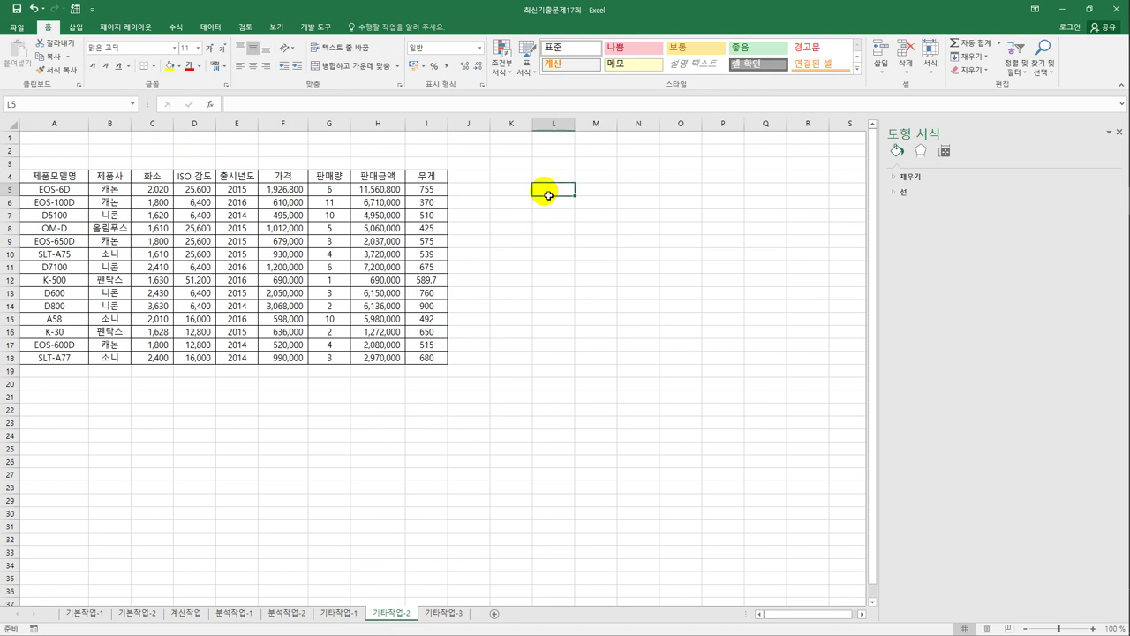
{"action": "left_click", "coordinate": [315, 27]}
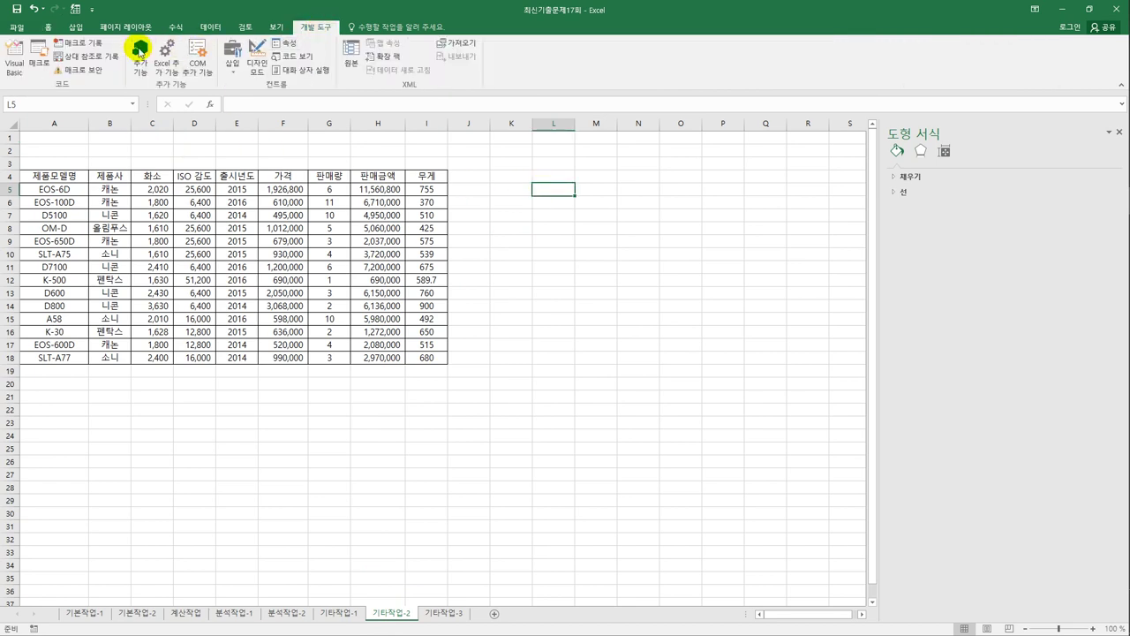
{"action": "left_click", "coordinate": [77, 42]}
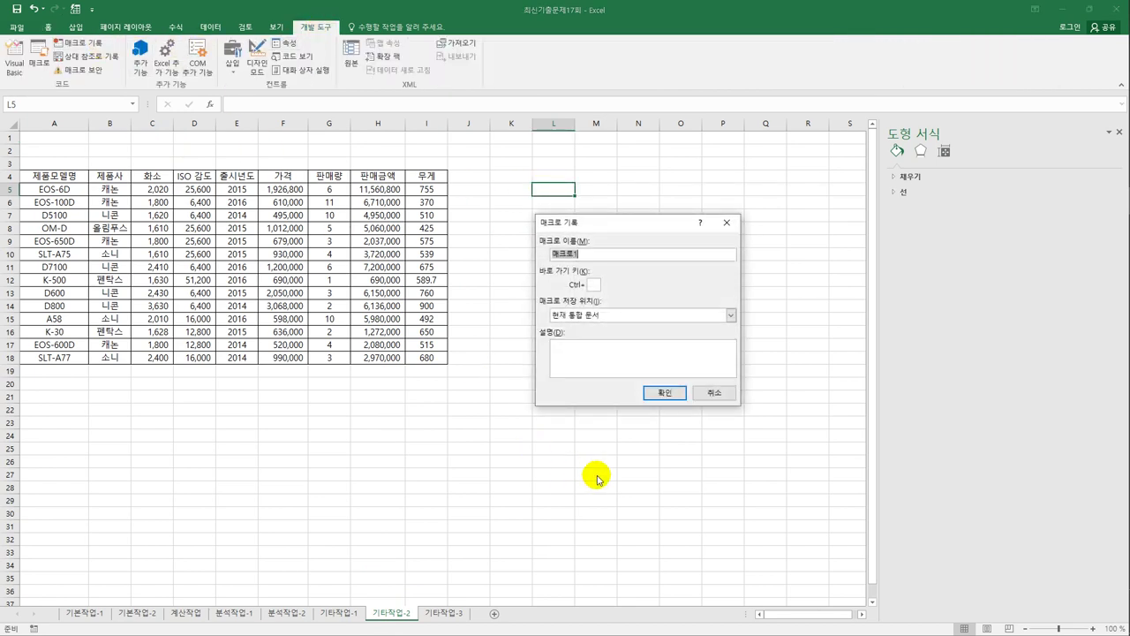
{"action": "type", "text": "평균"}
{"action": "key", "text": "Return"}
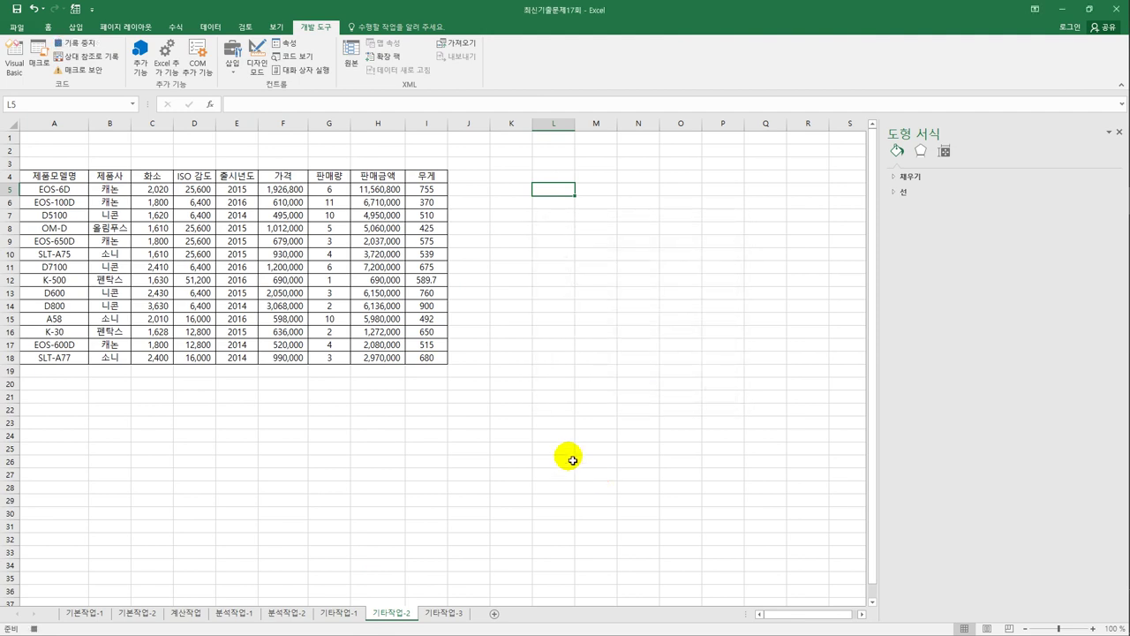
- Apply the custom number format [빨강][>=600]#;[파랑][<=500]#;# to the 무게 values in I5:I18, then stop the macro recording
{"action": "left_click_drag", "start_coordinate": [431, 189], "coordinate": [414, 364]}
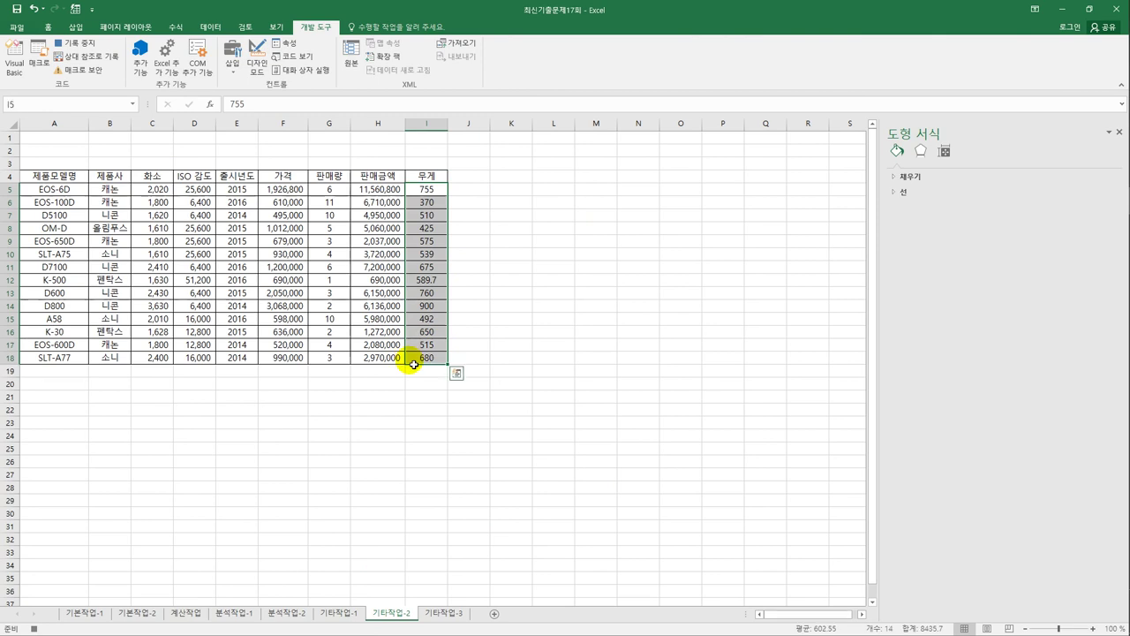
{"action": "right_click", "coordinate": [425, 277]}
{"action": "left_click", "coordinate": [473, 478]}
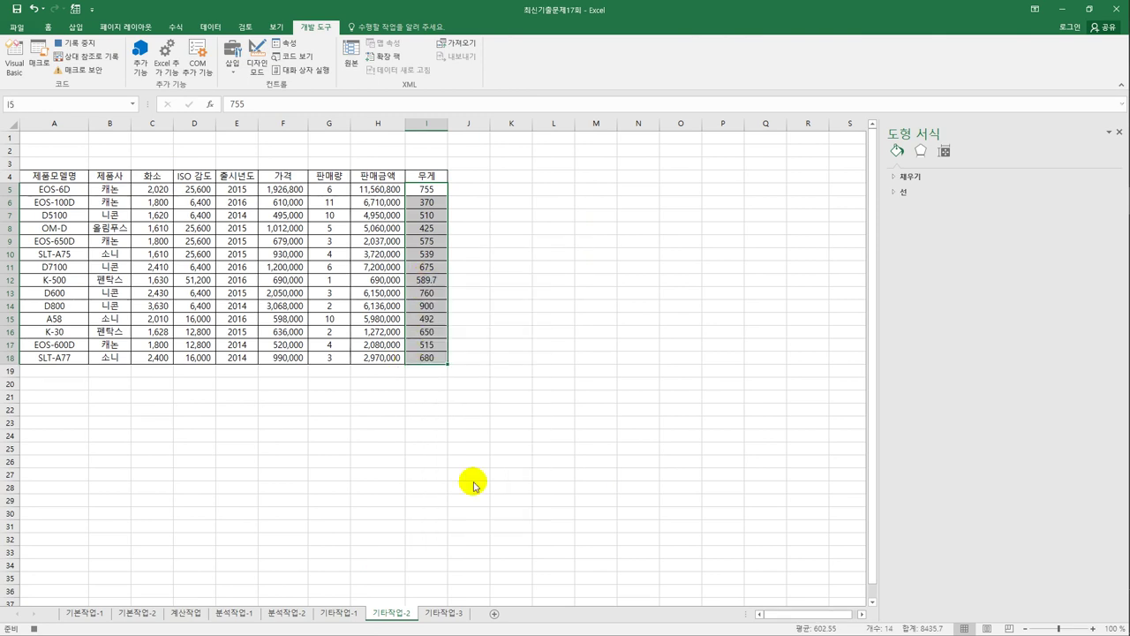
{"action": "left_click_drag", "start_coordinate": [485, 334], "coordinate": [675, 151]}
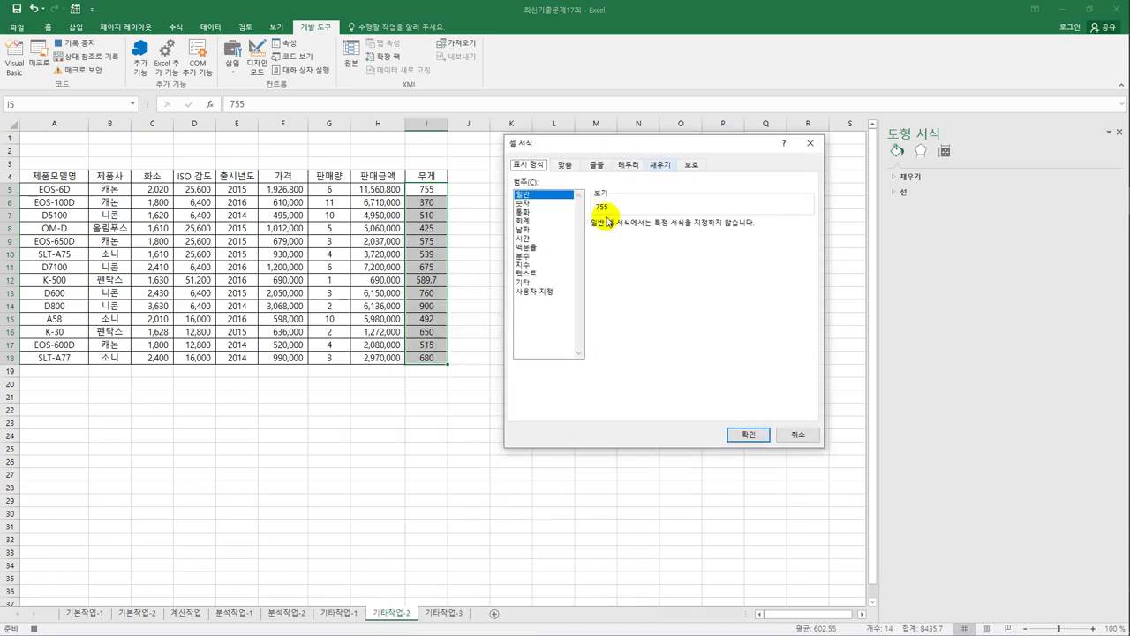
{"action": "left_click", "coordinate": [546, 291]}
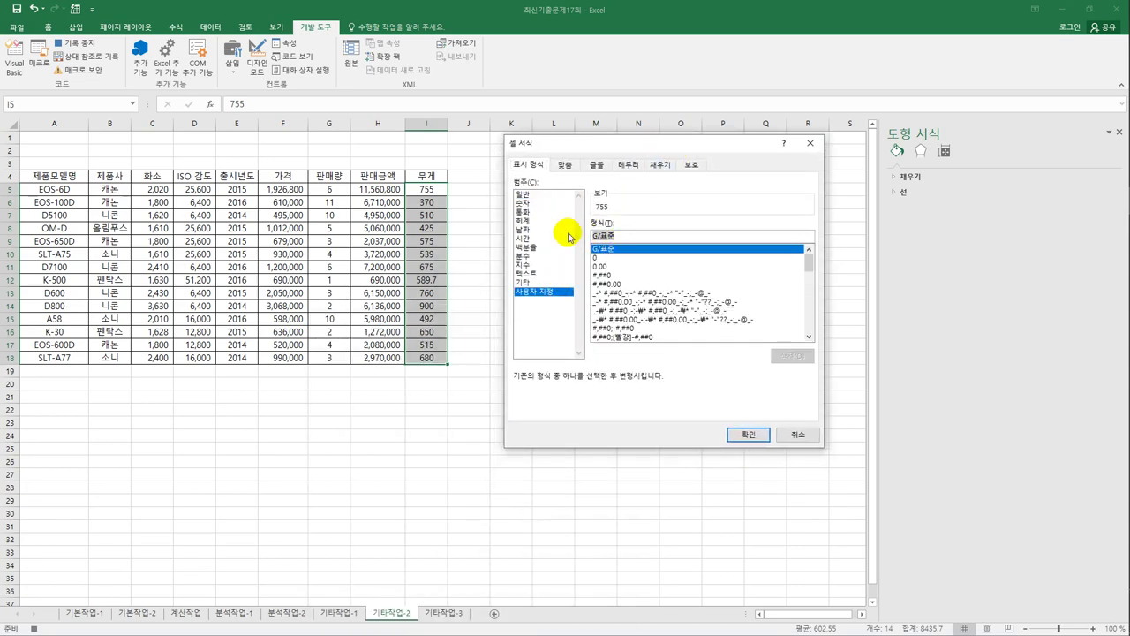
{"action": "key", "text": "Delete"}
{"action": "key", "text": "Delete"}
{"action": "key", "text": "Delete"}
{"action": "key", "text": "Delete"}
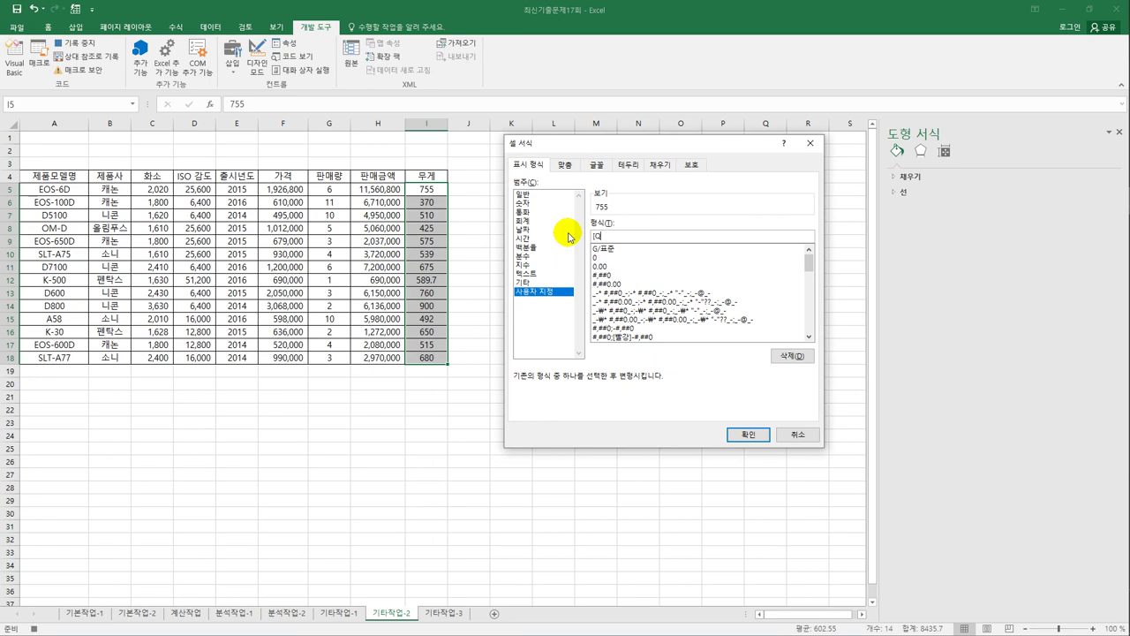
{"action": "type", "text": "[빨"}
{"action": "type", "text": "강]"}
{"action": "type", "text": "[>=600"}
{"action": "type", "text": "]#"}
{"action": "type", "text": ","}
{"action": "type", "text": "[파랑]"}
{"action": "type", "text": "[<="}
{"action": "type", "text": "500]"}
{"action": "type", "text": "#;#"}
{"action": "left_click", "coordinate": [747, 437]}
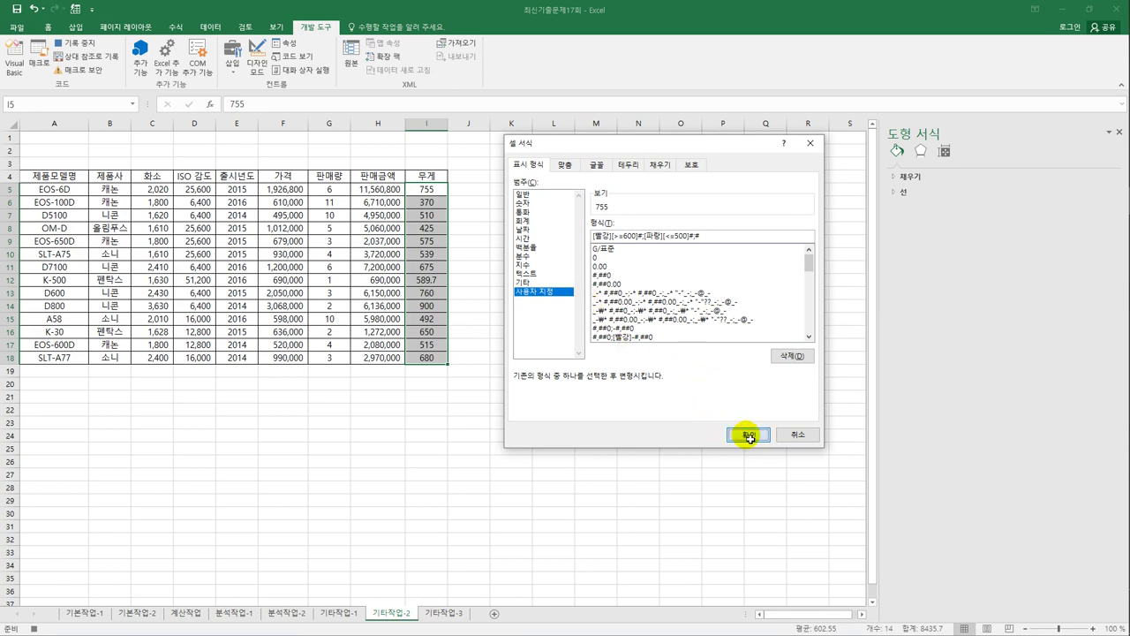
{"action": "left_click", "coordinate": [430, 358]}
{"action": "left_click", "coordinate": [79, 42]}
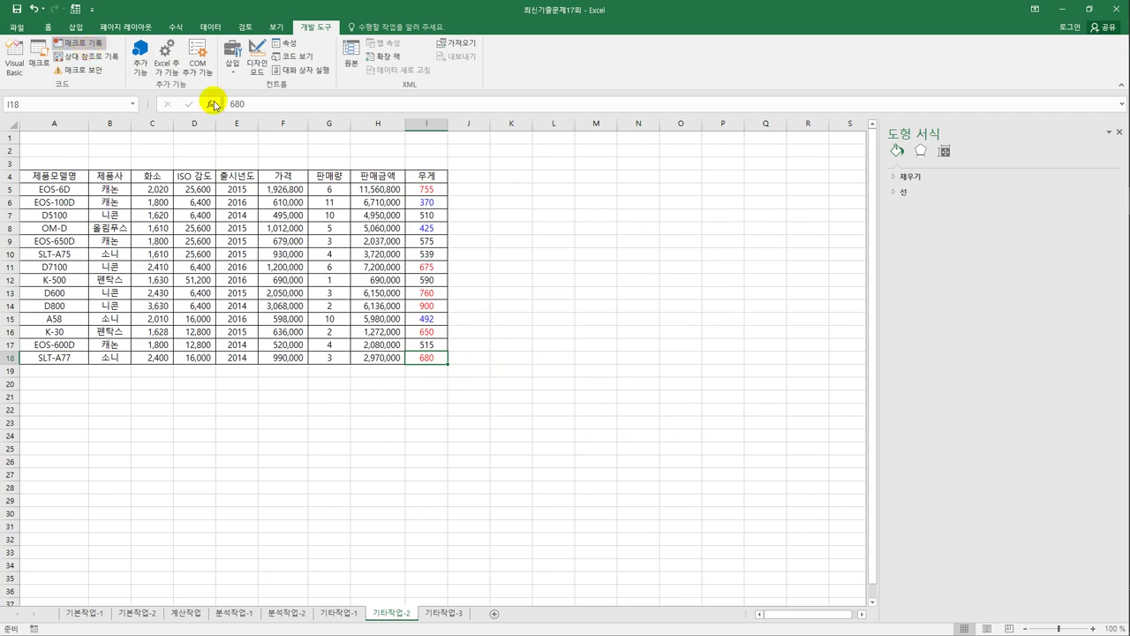
- Insert a form control button labelled 서식 over B1:D2 that runs the 서식 macro
{"action": "left_click", "coordinate": [511, 422]}
{"action": "left_click", "coordinate": [234, 58]}
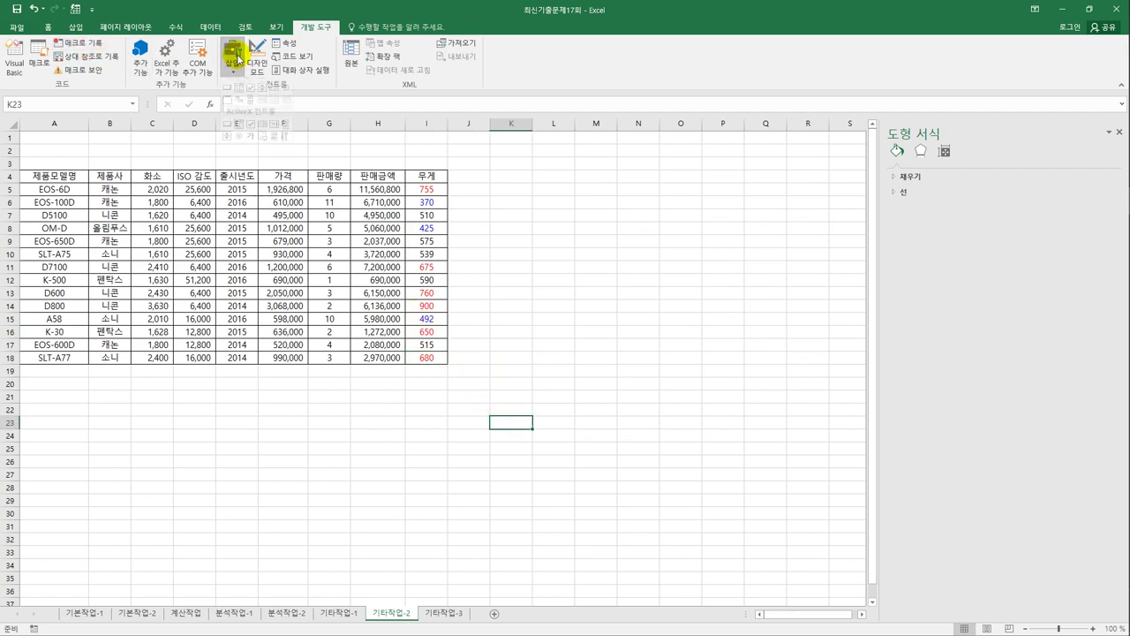
{"action": "left_click", "coordinate": [227, 90]}
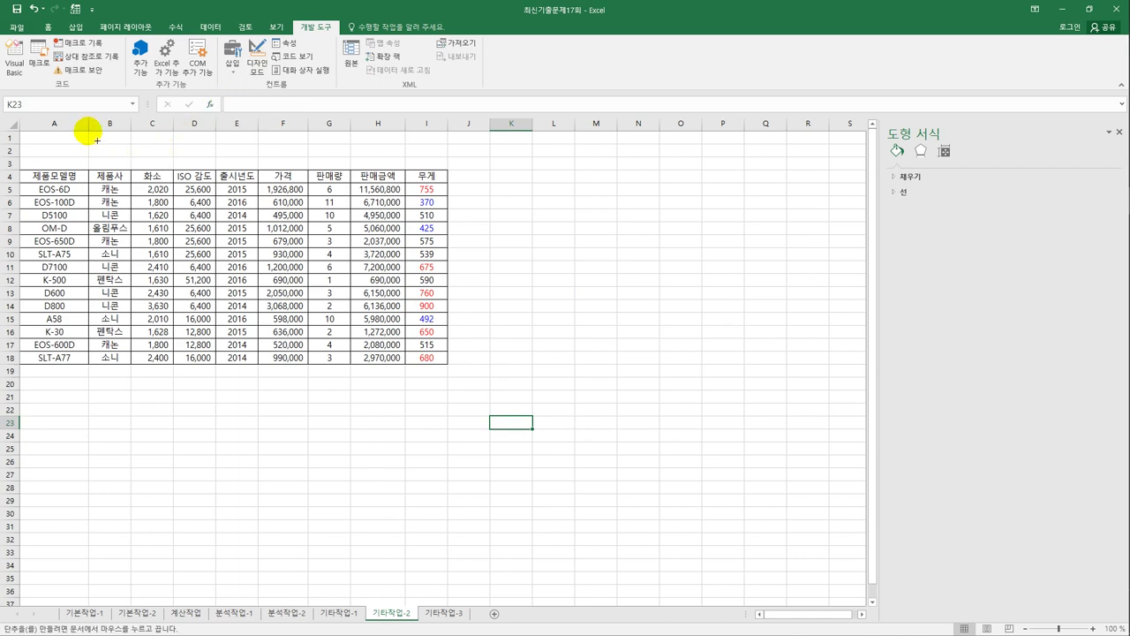
{"action": "left_click_drag", "start_coordinate": [97, 139], "coordinate": [207, 156]}
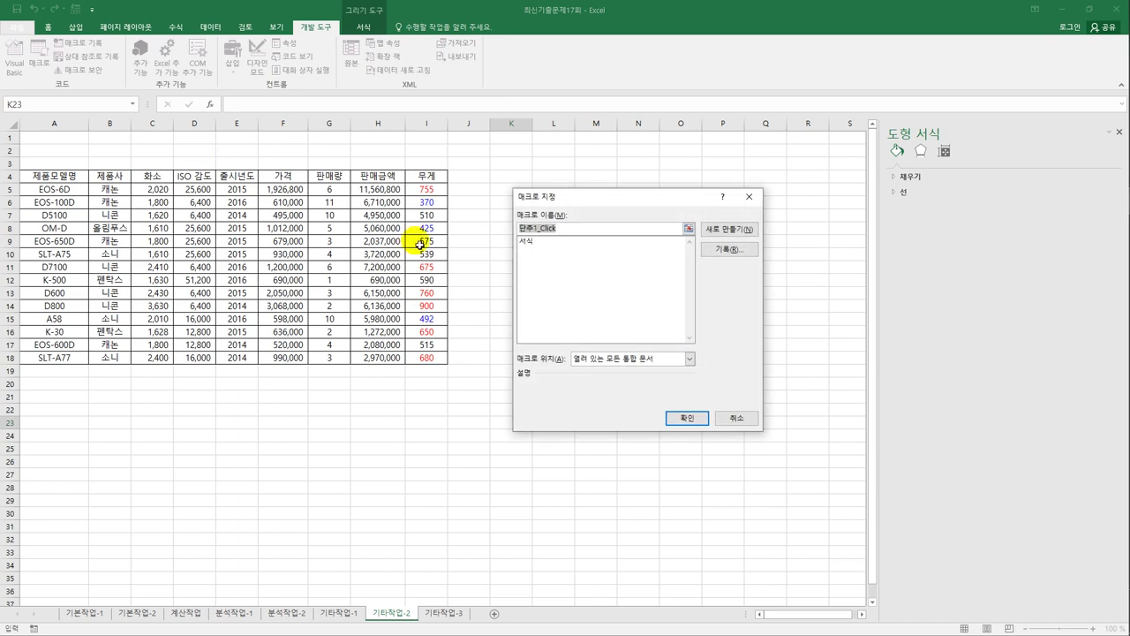
{"action": "left_click", "coordinate": [528, 241]}
{"action": "left_click", "coordinate": [683, 419]}
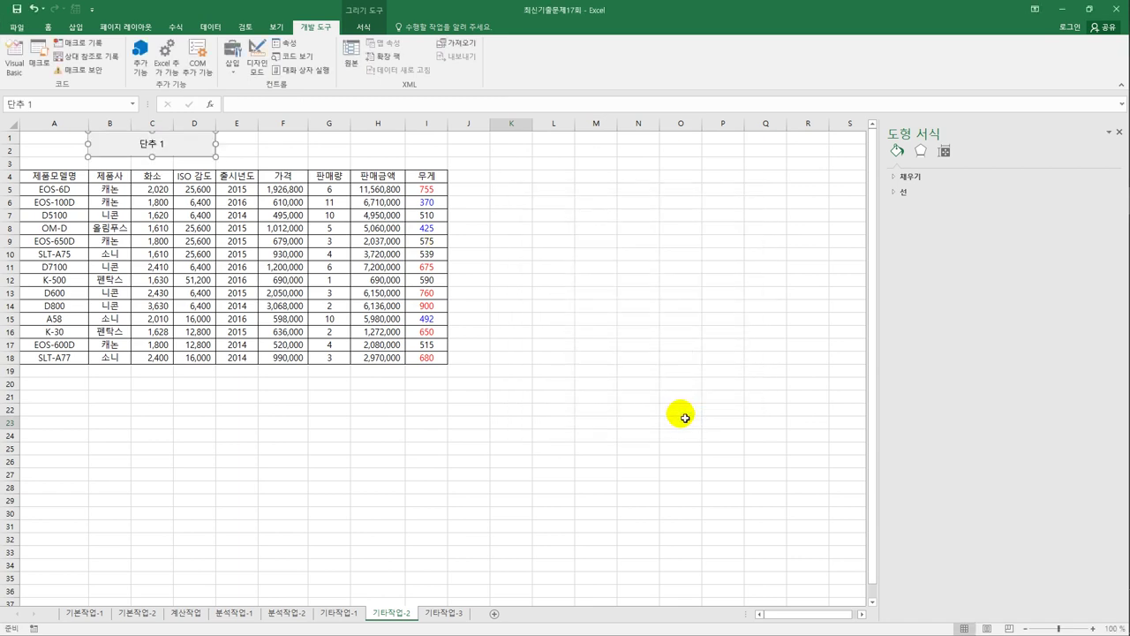
{"action": "type", "text": "서식"}
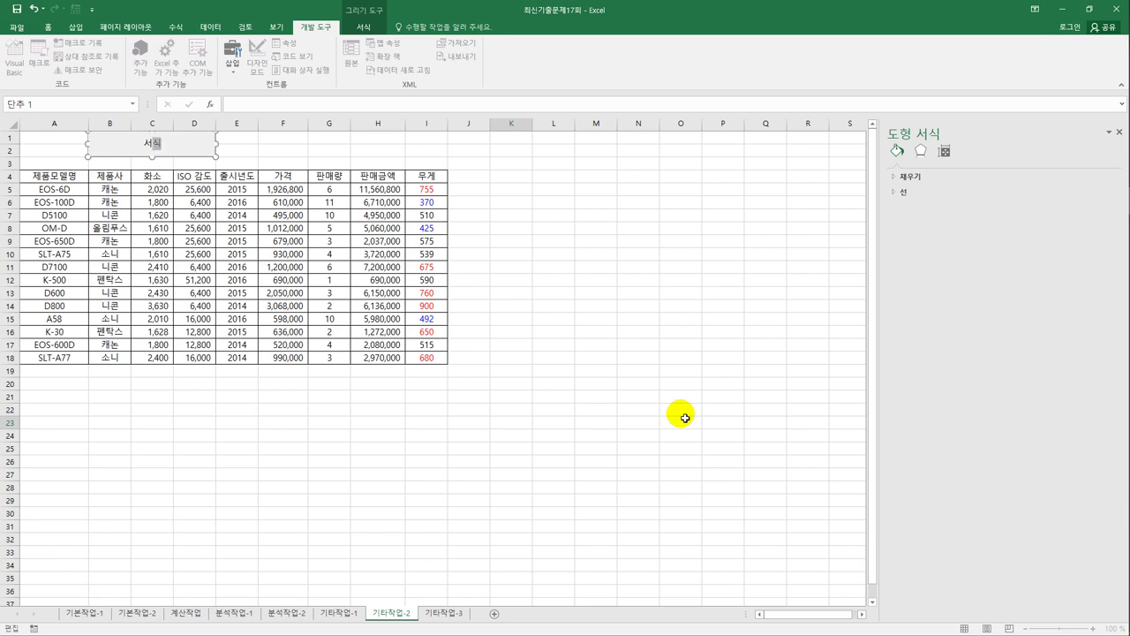
{"action": "left_click", "coordinate": [614, 397]}
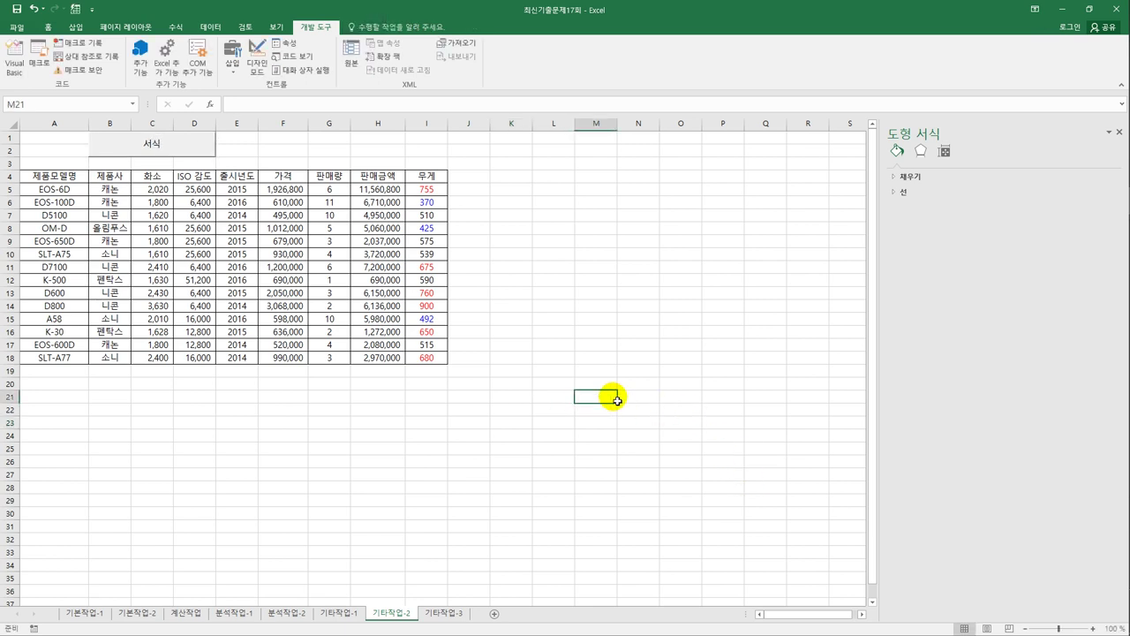
- Start recording a second macro named 그래프, stored in the current workbook
{"action": "left_click", "coordinate": [562, 229]}
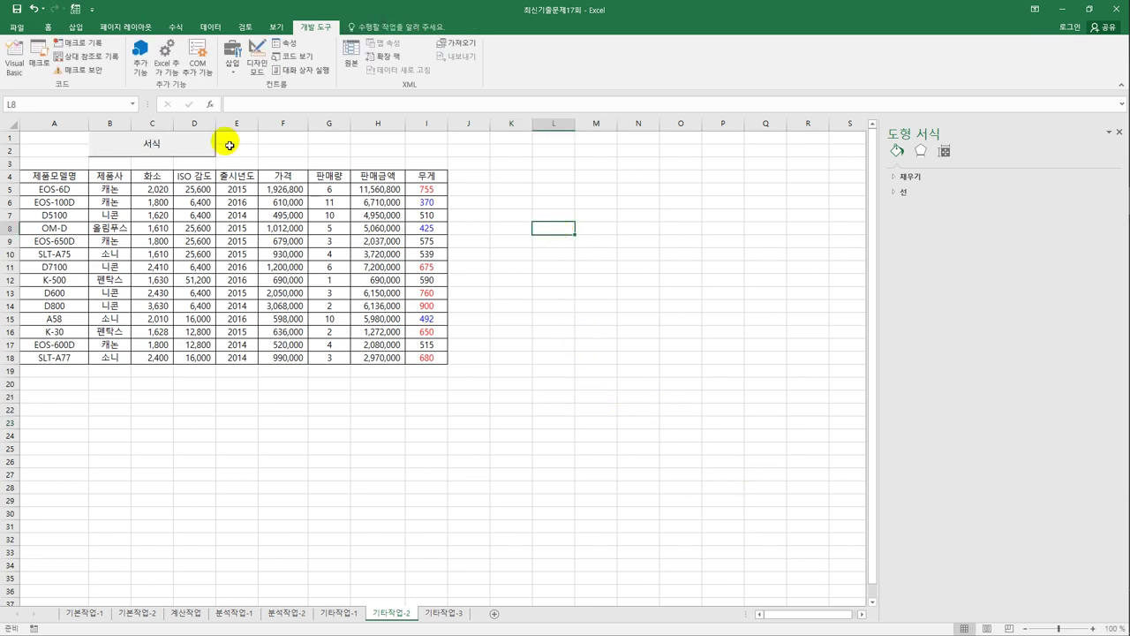
{"action": "left_click", "coordinate": [82, 43]}
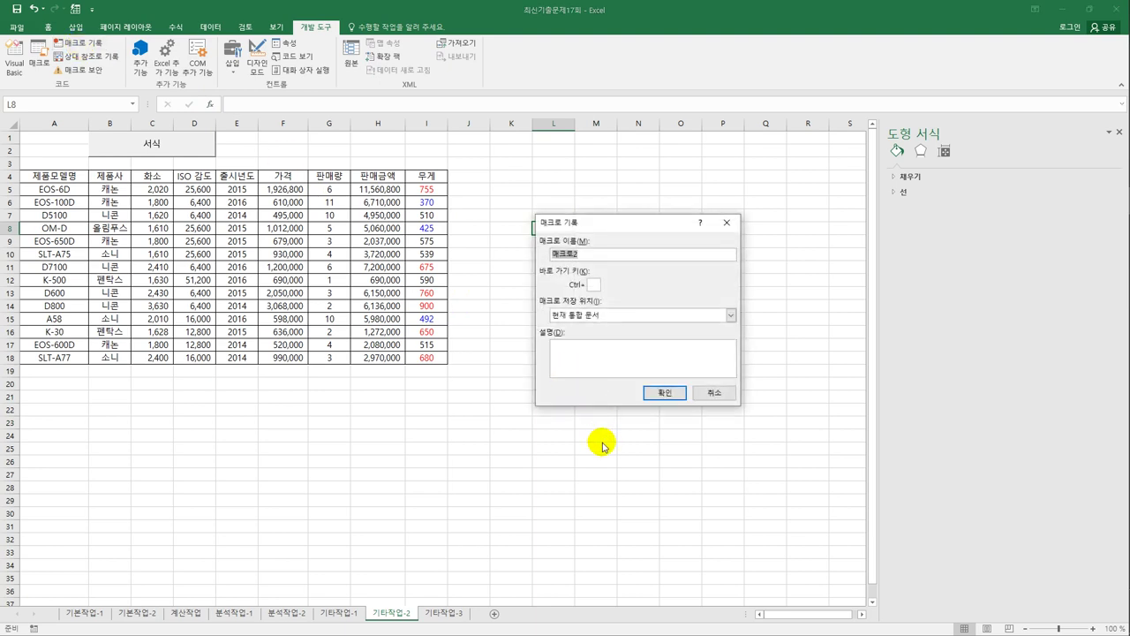
{"action": "type", "text": "그래프"}
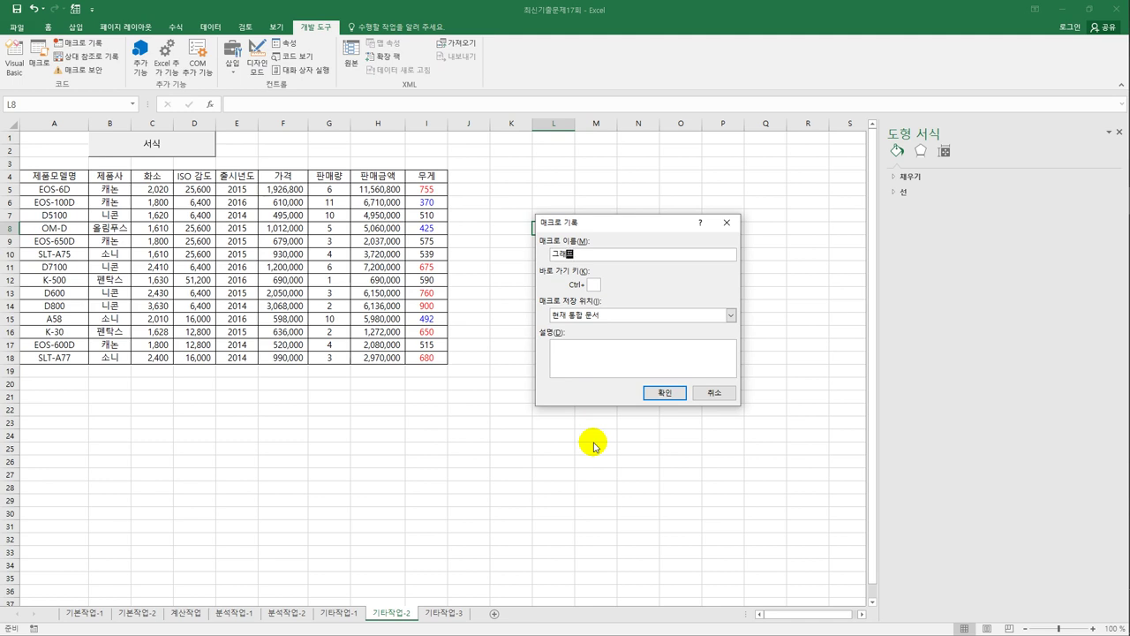
{"action": "left_click", "coordinate": [665, 392]}
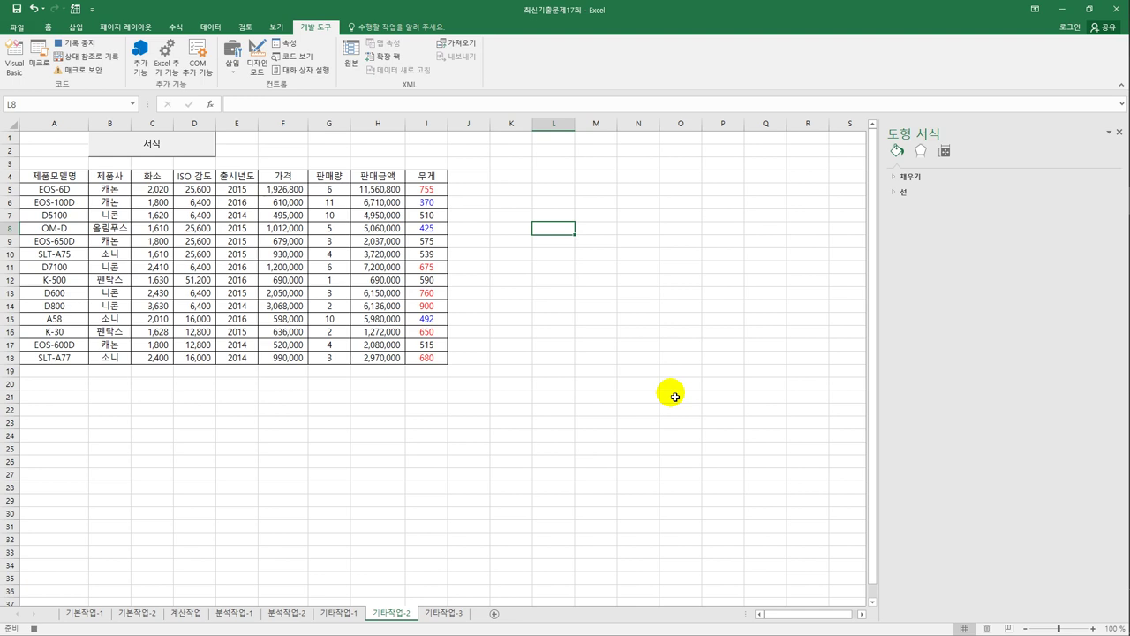
- Begin a new conditional formatting rule for the 판매량 values in G5:G18 with the data bar (데이터 막대) format style
{"action": "left_click", "coordinate": [332, 192]}
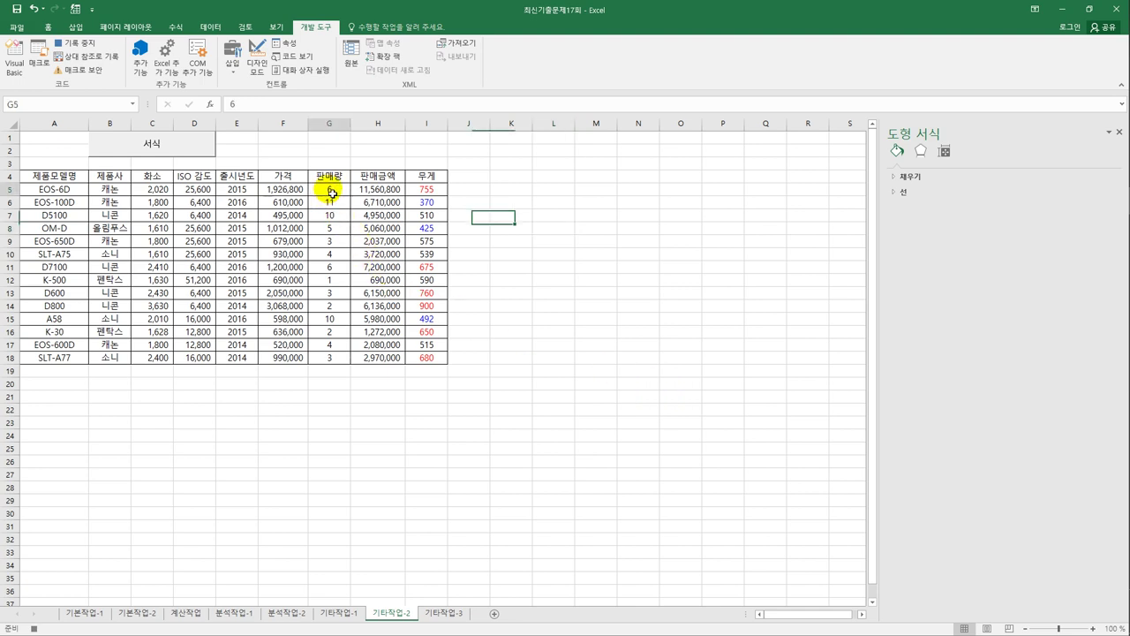
{"action": "left_click_drag", "start_coordinate": [332, 193], "coordinate": [342, 360]}
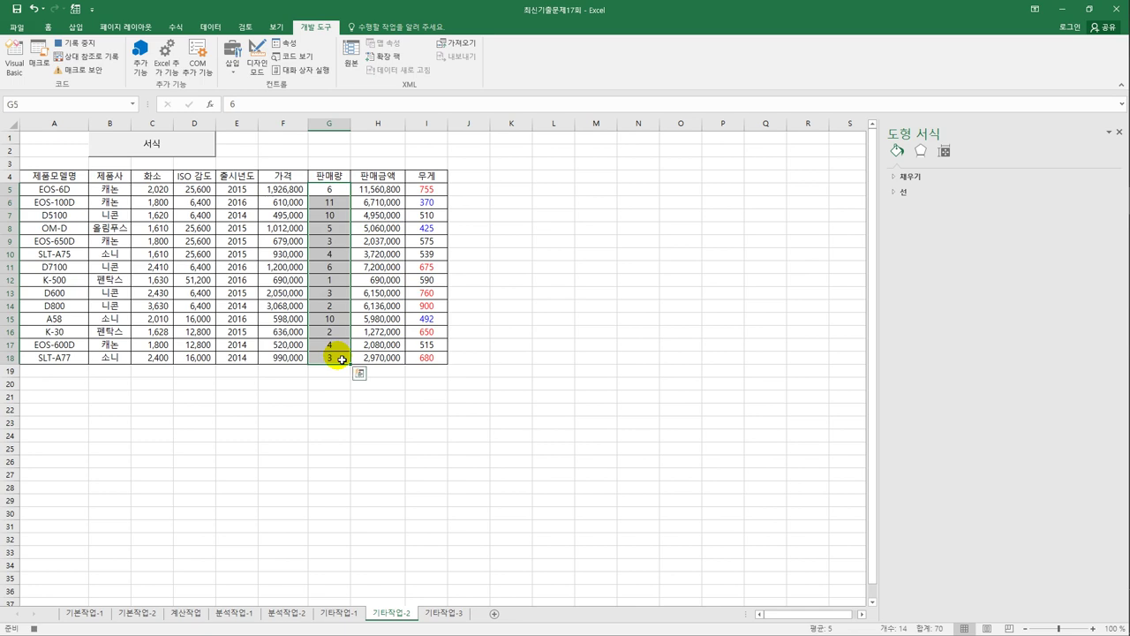
{"action": "left_click", "coordinate": [49, 28]}
{"action": "left_click", "coordinate": [501, 57]}
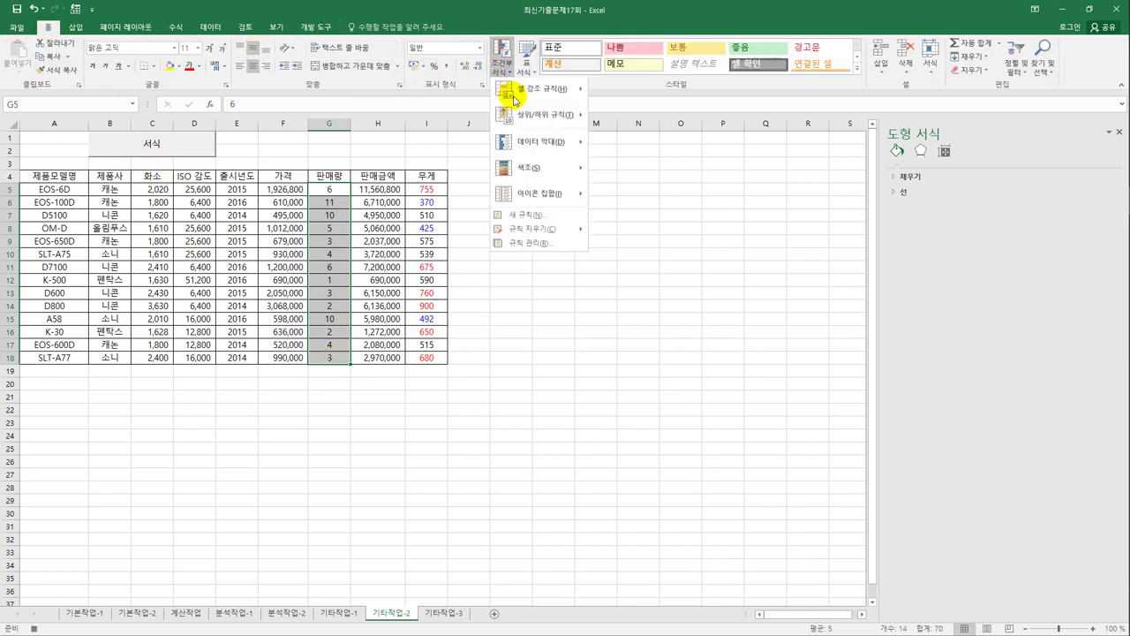
{"action": "left_click", "coordinate": [550, 220]}
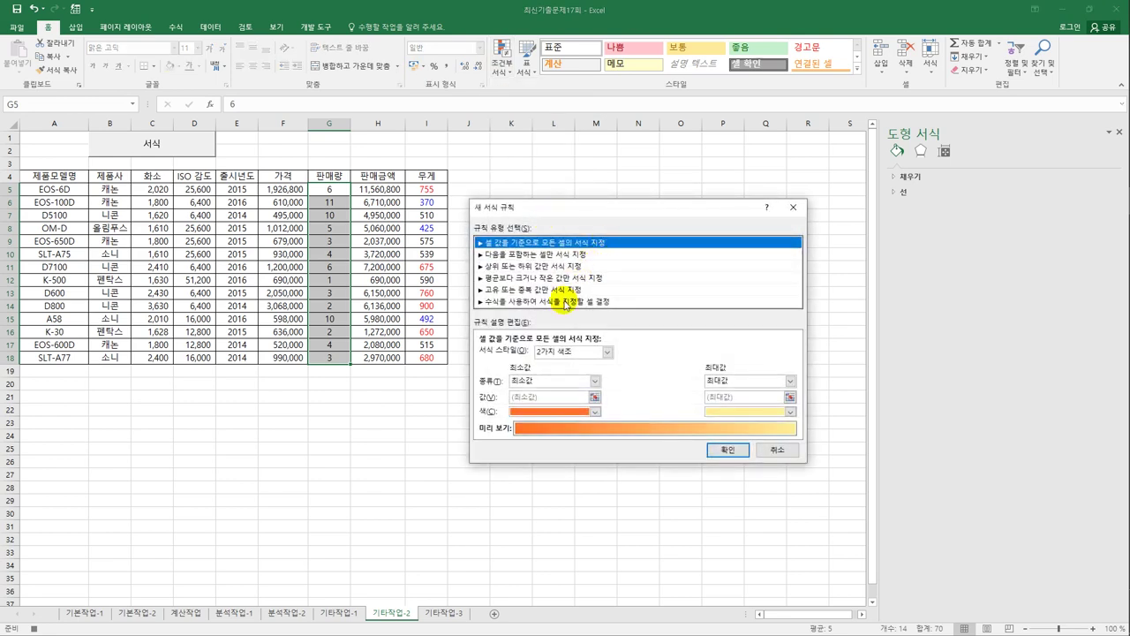
{"action": "left_click", "coordinate": [607, 352]}
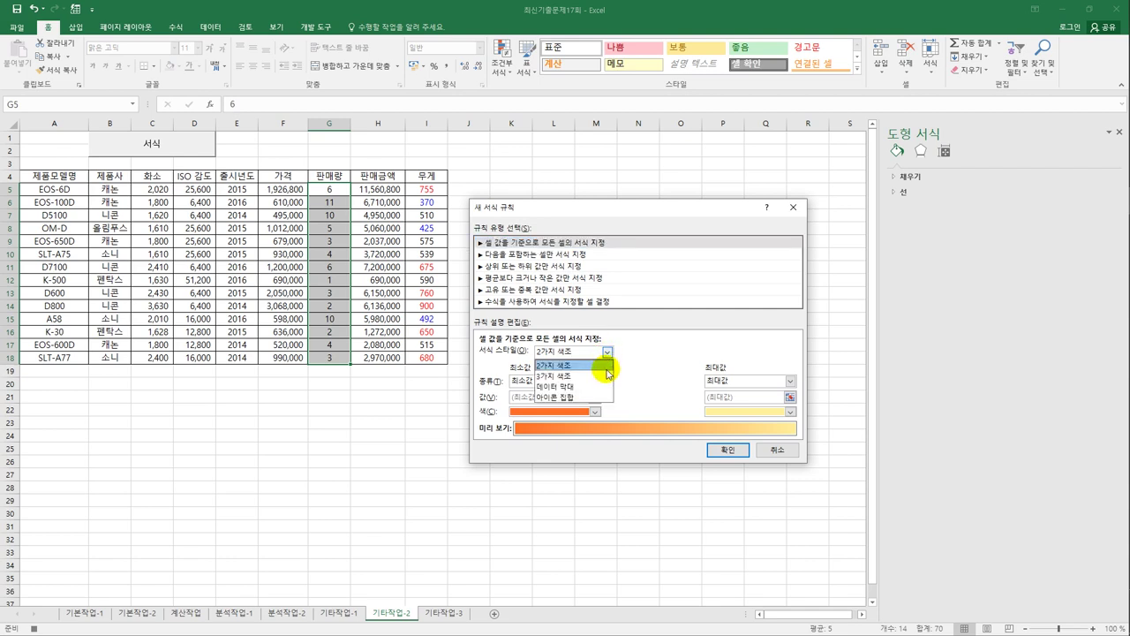
{"action": "left_click", "coordinate": [599, 386]}
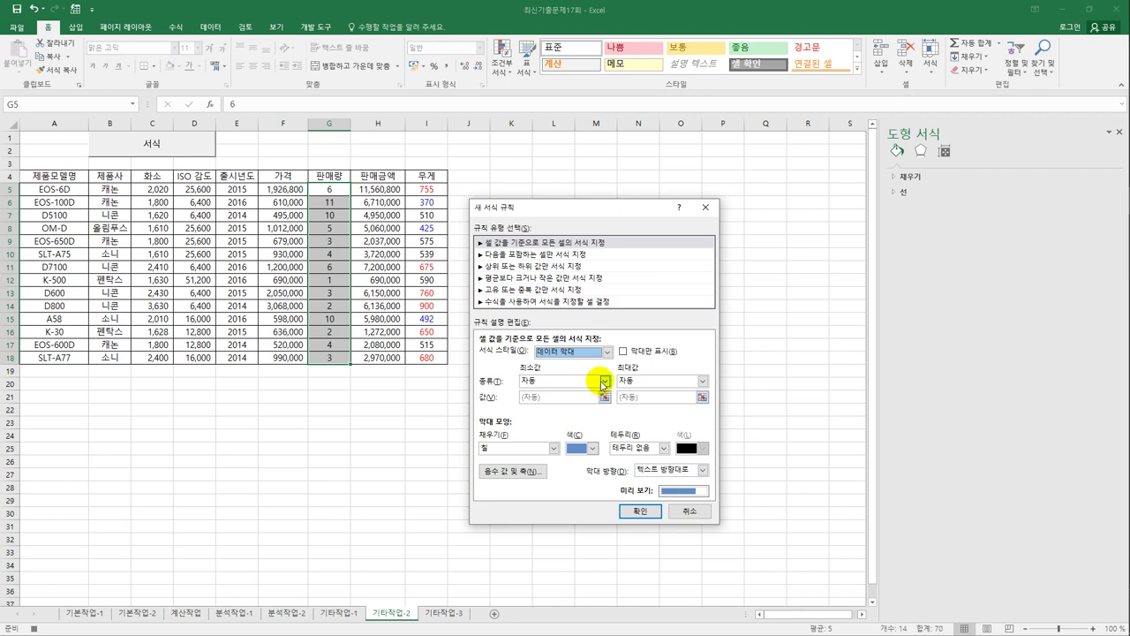
- Set the data bar's minimum to percentile (백분위수) 20 and its maximum to percentile 80
{"action": "left_click", "coordinate": [605, 382]}
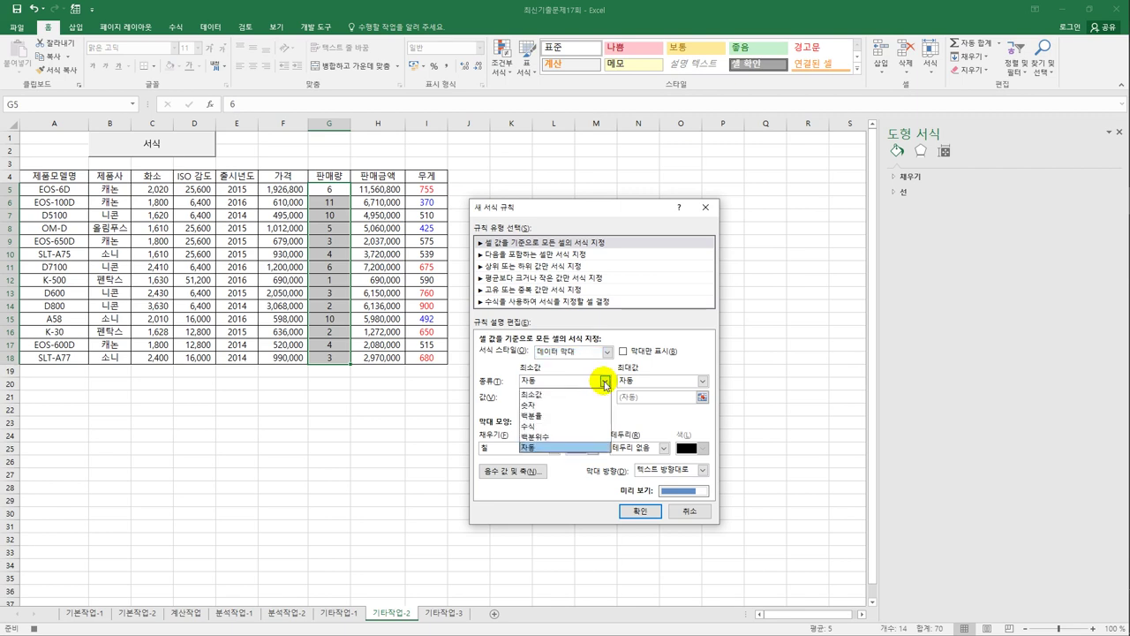
{"action": "left_click", "coordinate": [574, 435]}
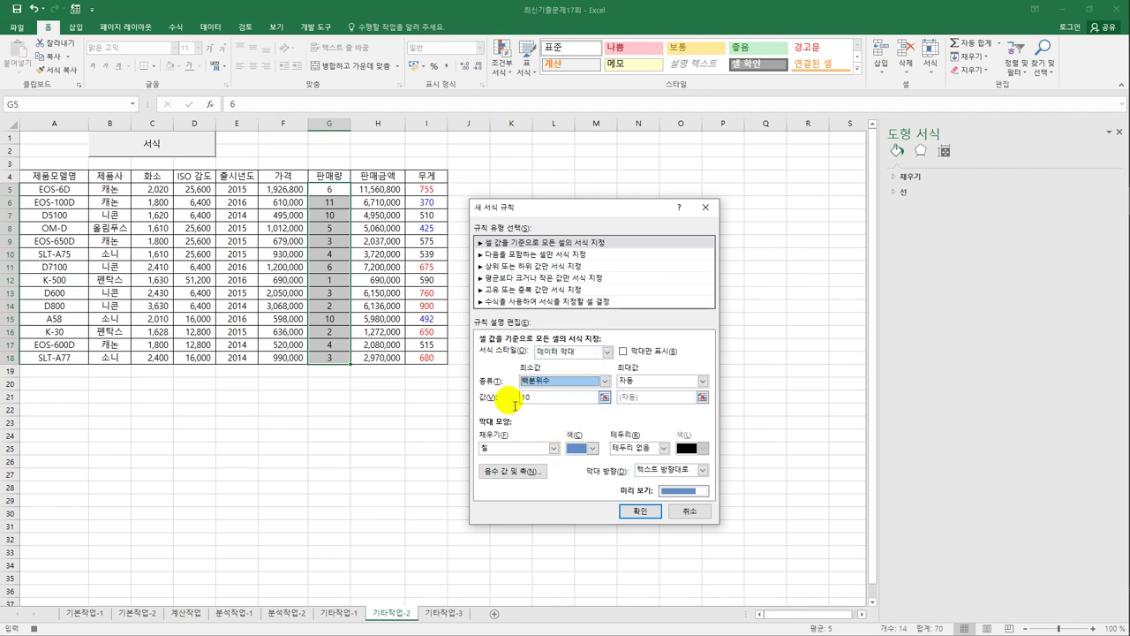
{"action": "left_click", "coordinate": [499, 397]}
{"action": "type", "text": "20"}
{"action": "left_click", "coordinate": [684, 383]}
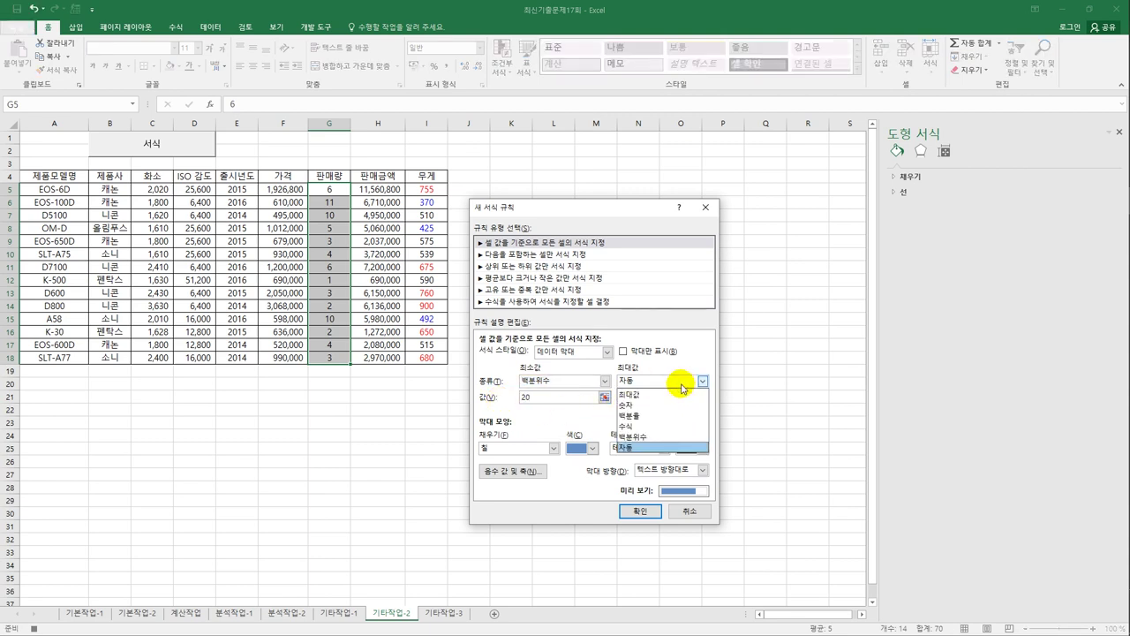
{"action": "left_click", "coordinate": [662, 433]}
{"action": "left_click_drag", "start_coordinate": [655, 404], "coordinate": [614, 399]}
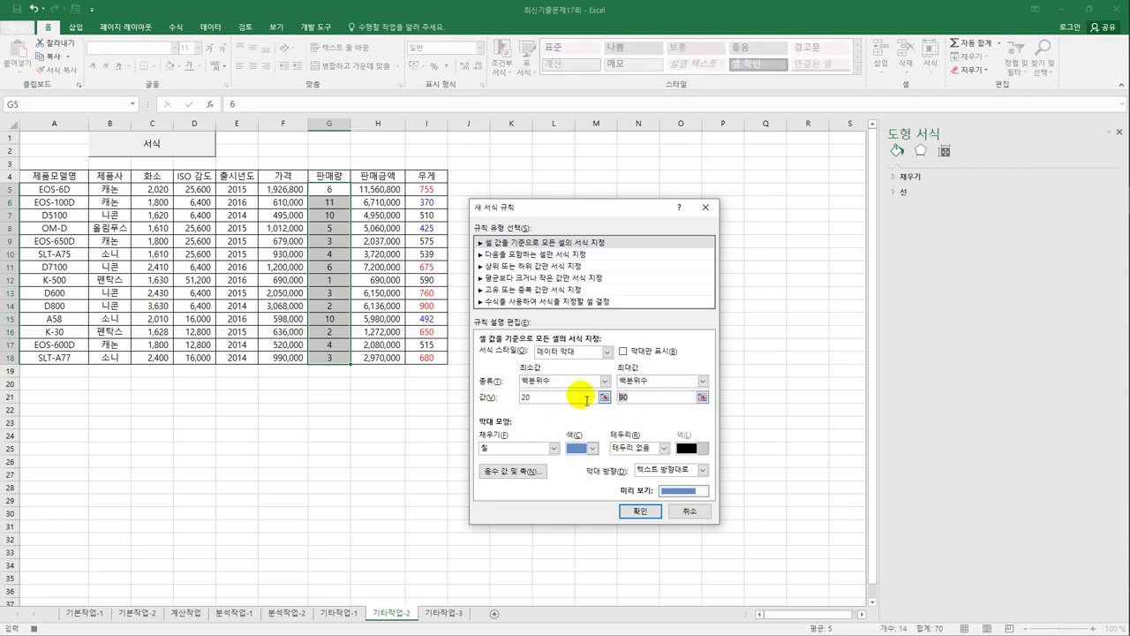
{"action": "type", "text": "80"}
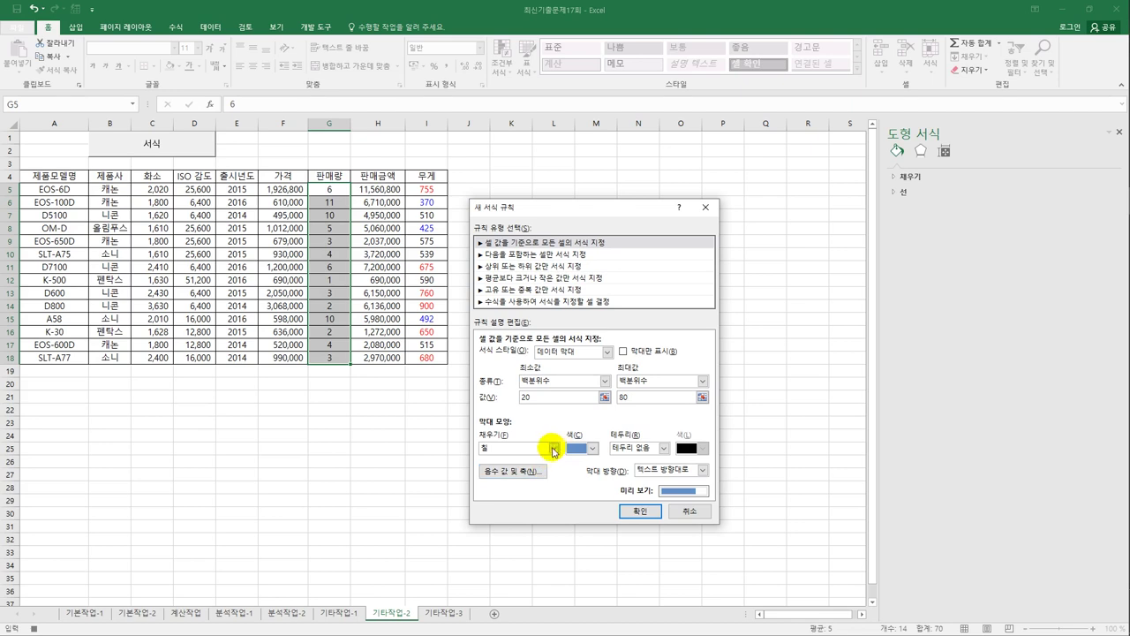
- Give the 판매량 data bars a gradient fill (그라데이션 채우기) in standard blue and apply the rule
{"action": "left_click", "coordinate": [554, 448]}
{"action": "left_click", "coordinate": [546, 471]}
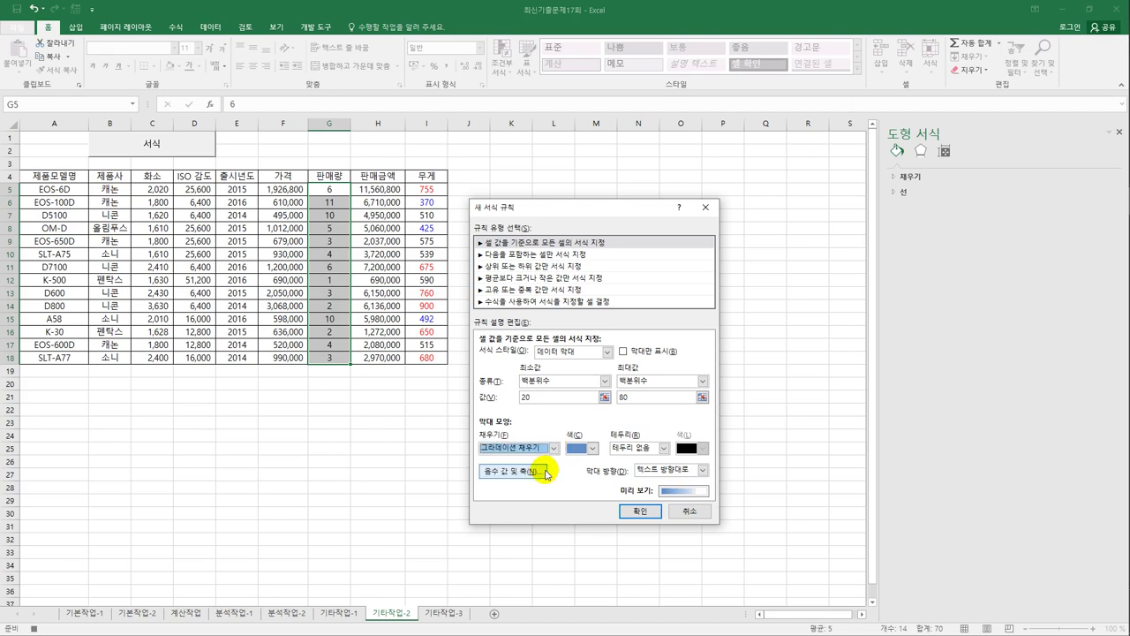
{"action": "left_click", "coordinate": [583, 449]}
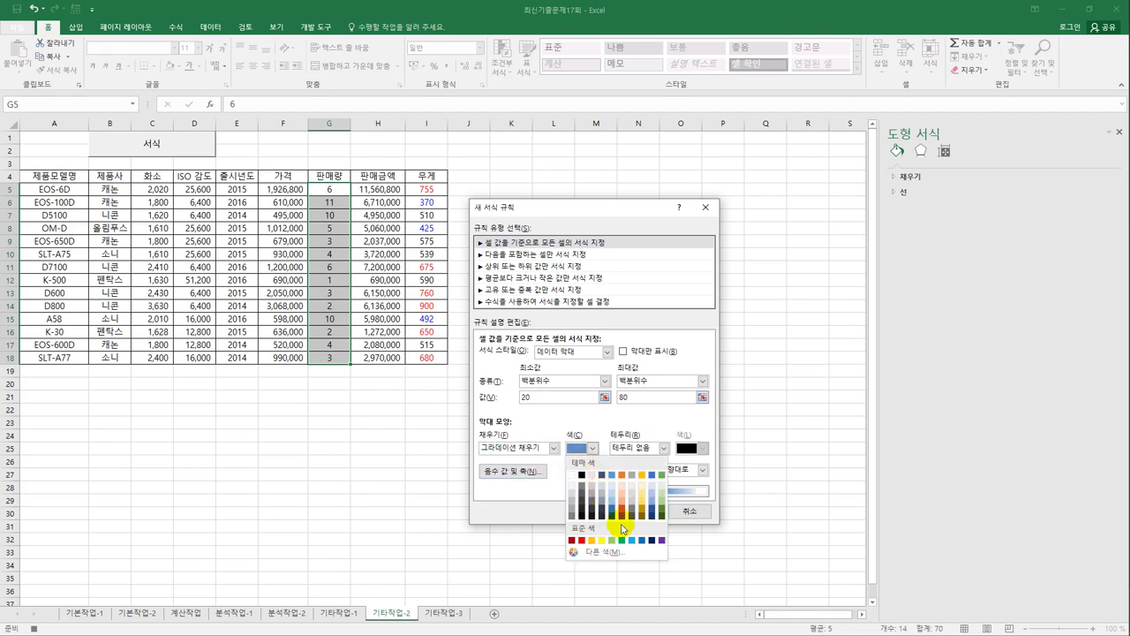
{"action": "left_click", "coordinate": [642, 540]}
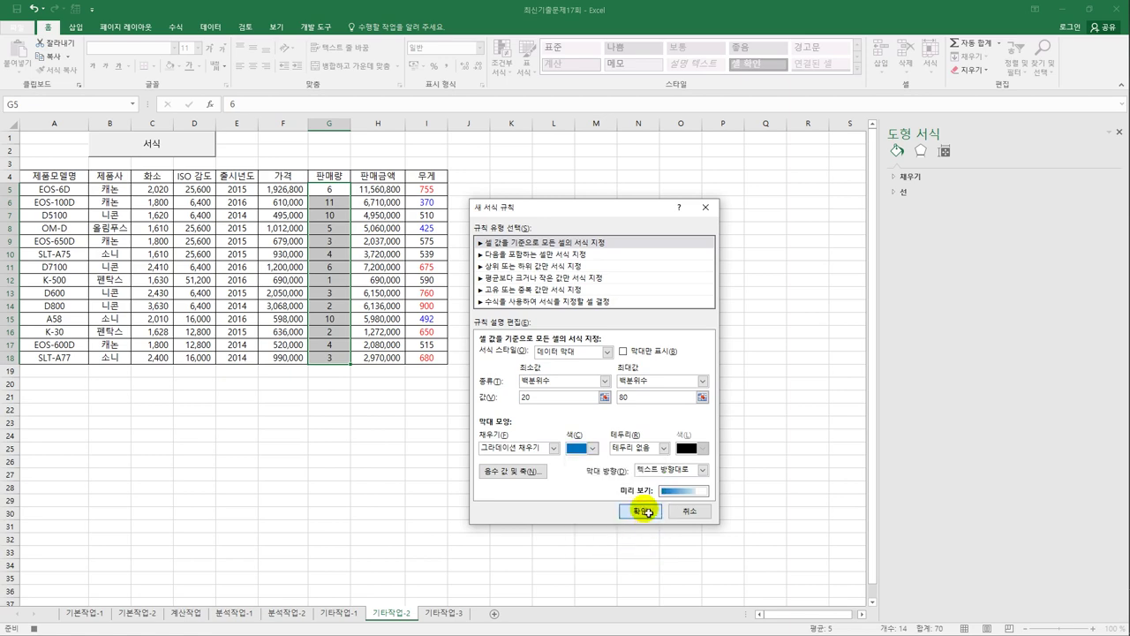
{"action": "left_click", "coordinate": [641, 511]}
- Deselect the 판매량 range and stop recording the 그래프 macro
{"action": "left_click", "coordinate": [325, 360]}
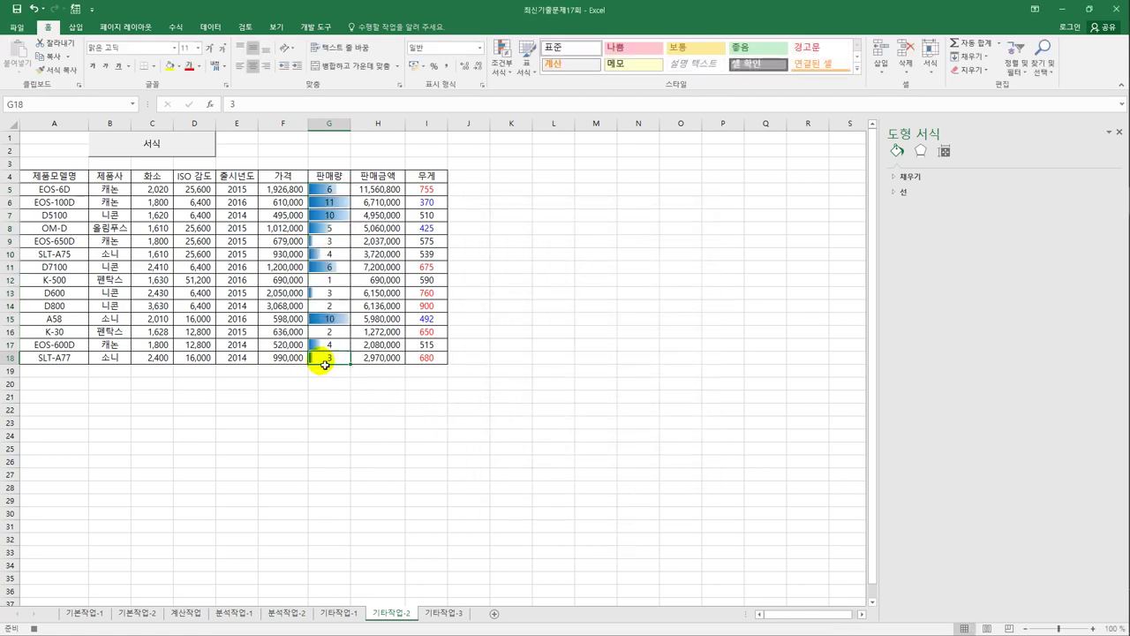
{"action": "left_click", "coordinate": [317, 29]}
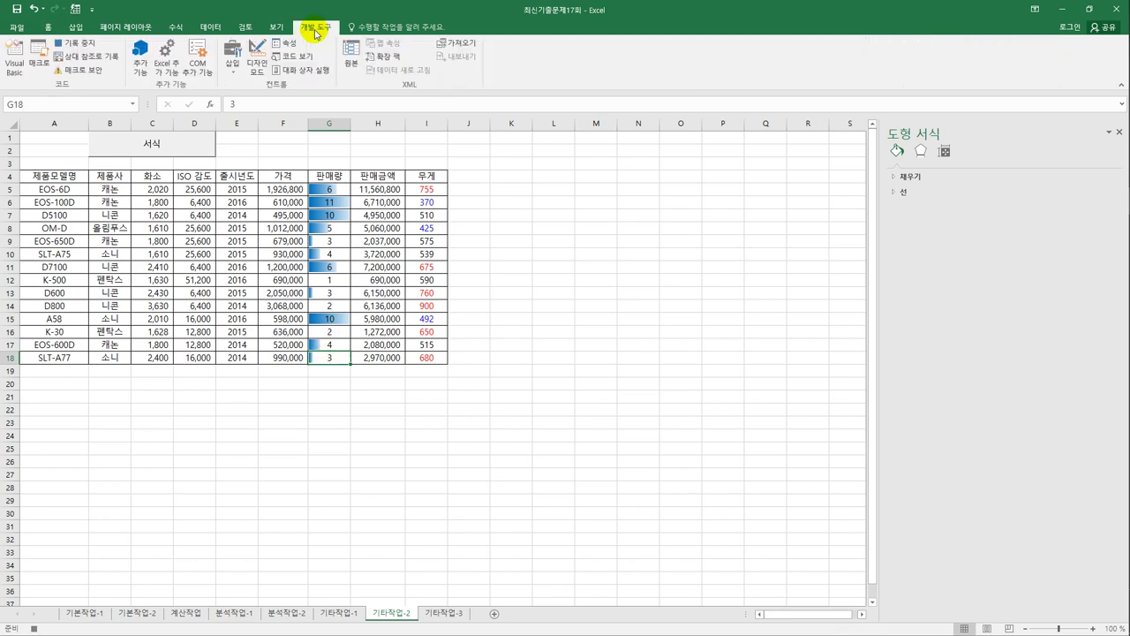
{"action": "left_click", "coordinate": [86, 49]}
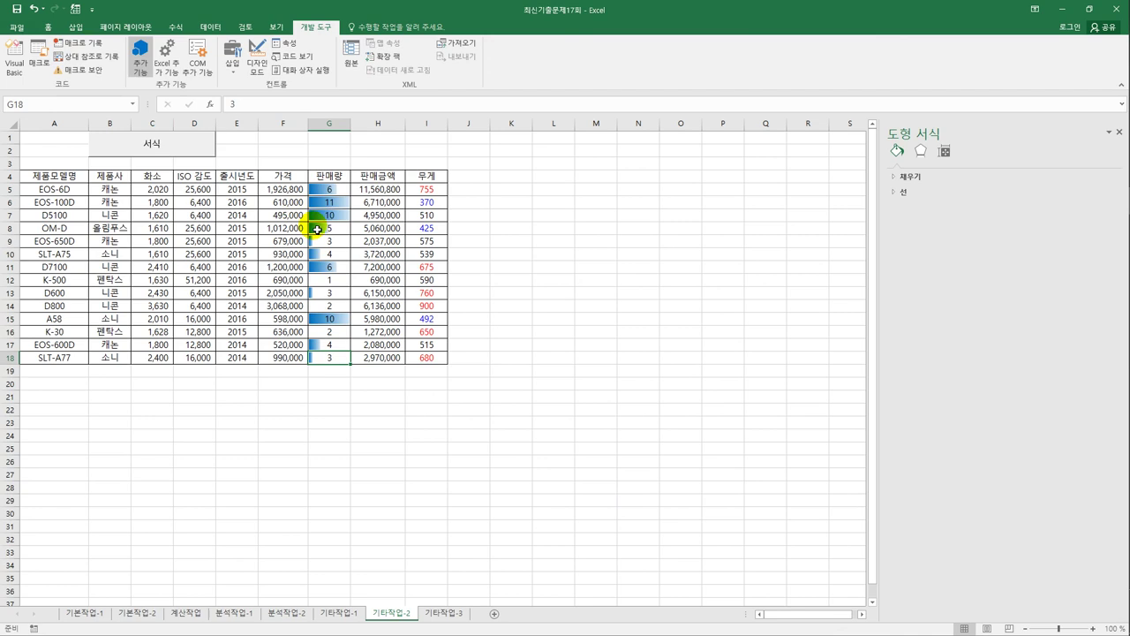
{"action": "left_click", "coordinate": [474, 386]}
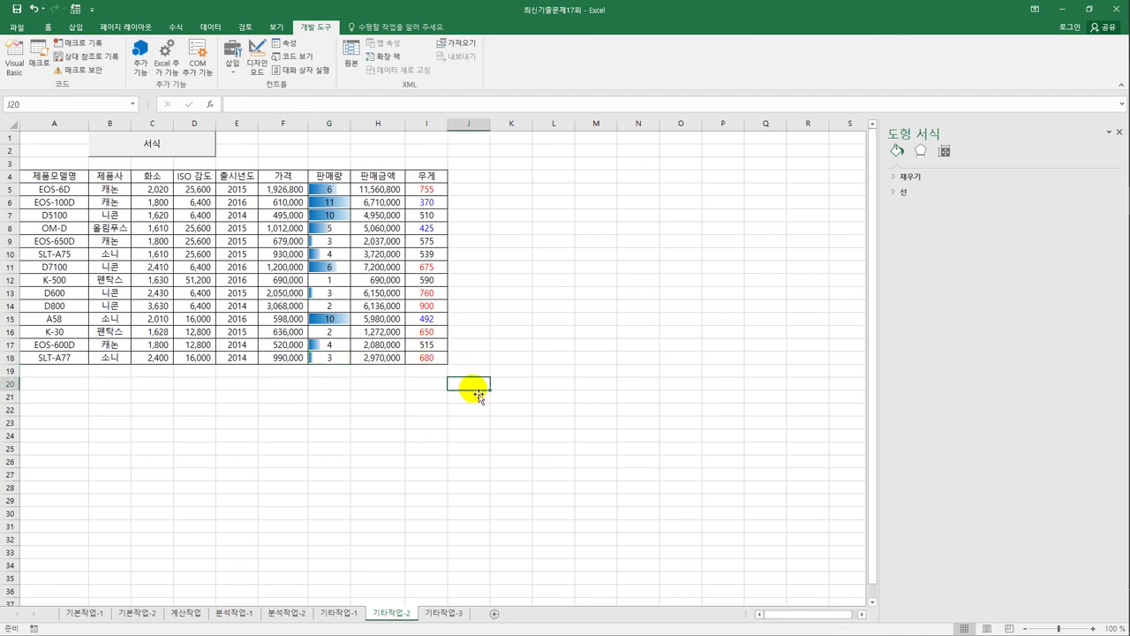
- Insert a form control button labelled 그래프 over F1:H2 that runs the 그래프 macro
{"action": "left_click", "coordinate": [230, 62]}
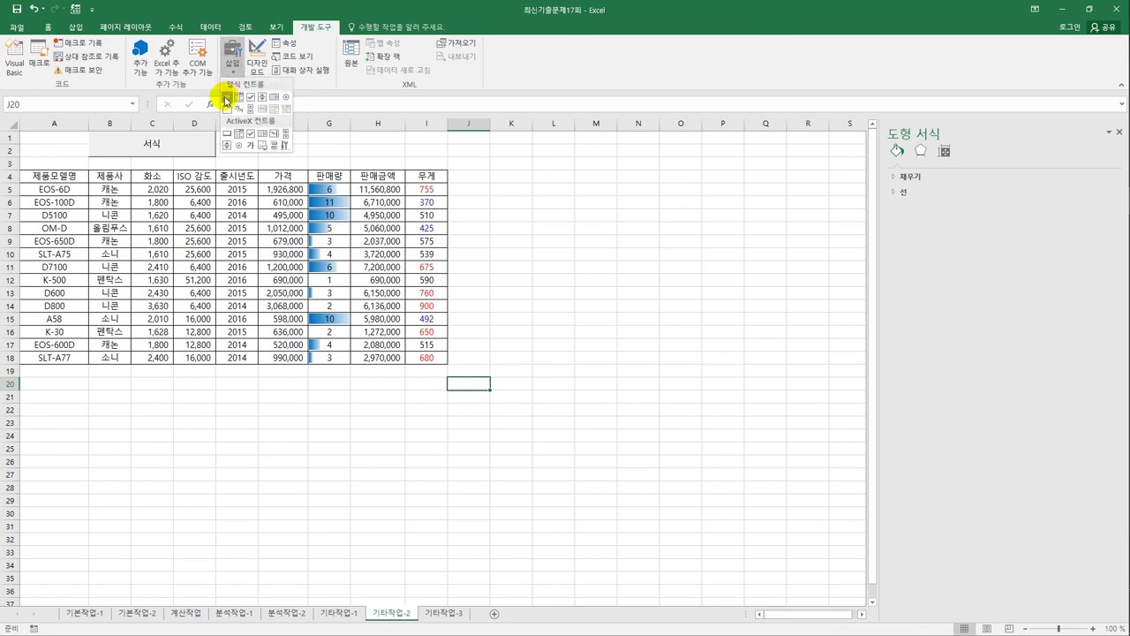
{"action": "left_click", "coordinate": [227, 97]}
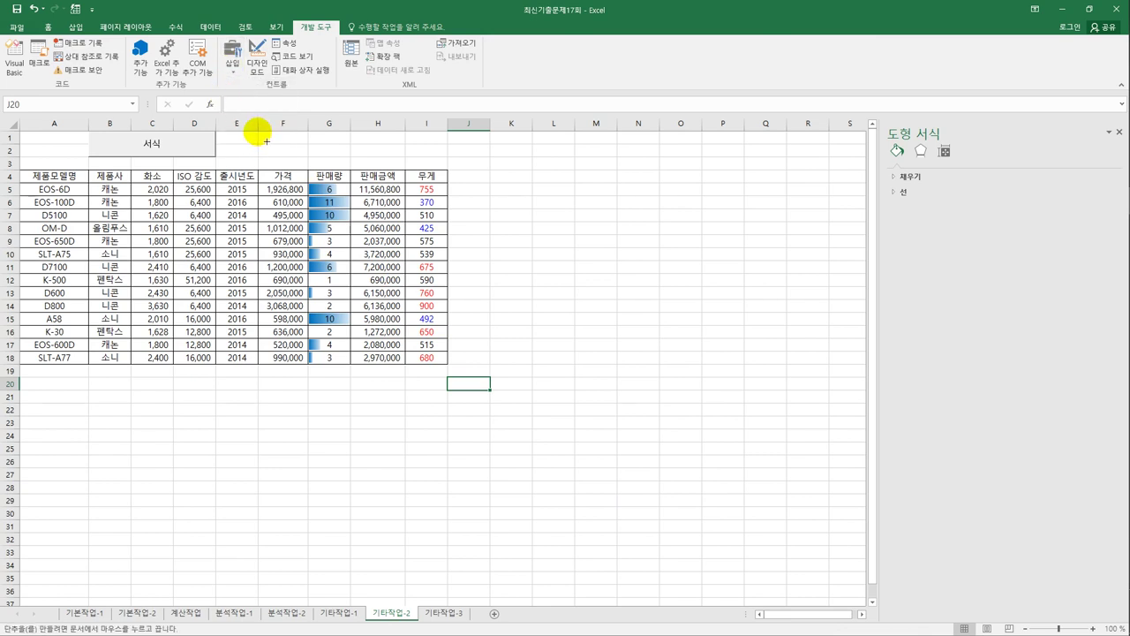
{"action": "left_click_drag", "start_coordinate": [259, 130], "coordinate": [399, 162]}
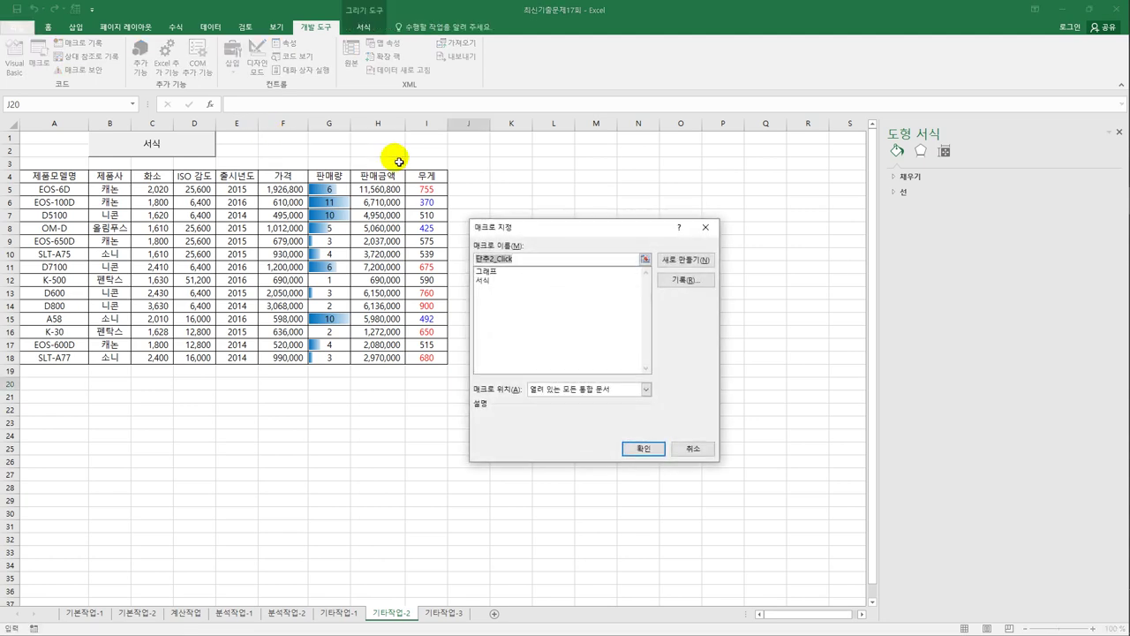
{"action": "left_click", "coordinate": [486, 271]}
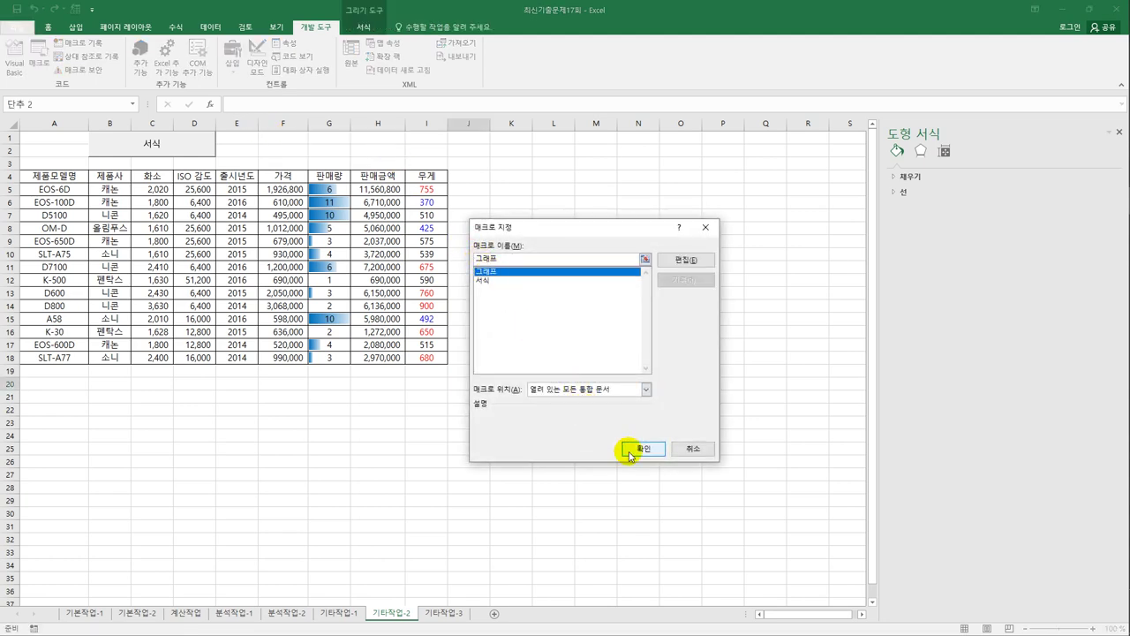
{"action": "left_click", "coordinate": [630, 452]}
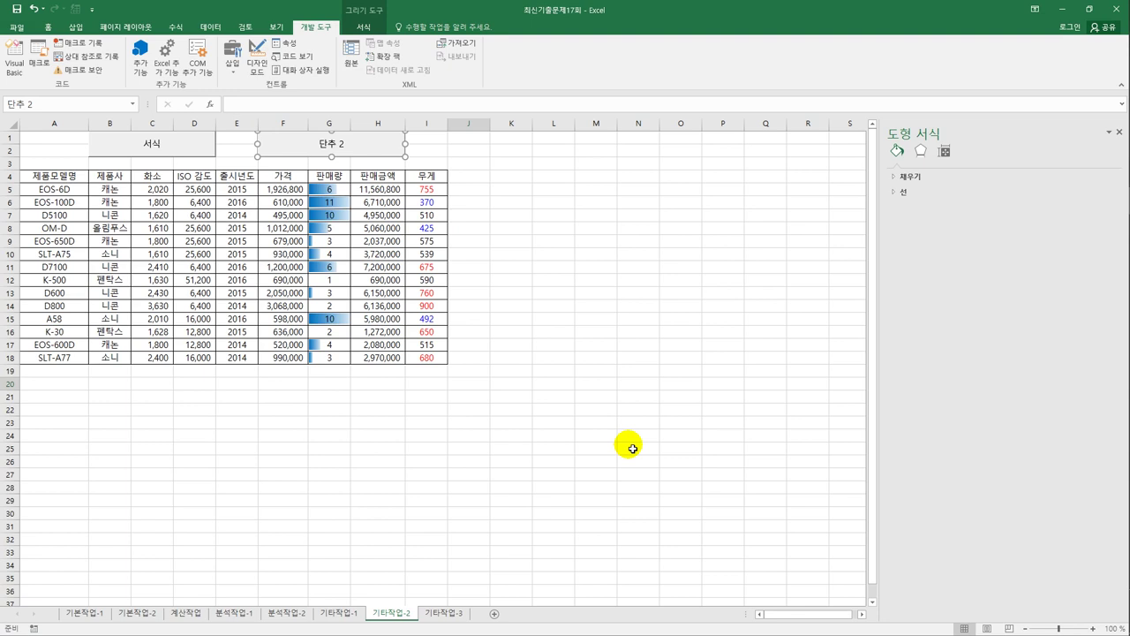
{"action": "type", "text": "그래프"}
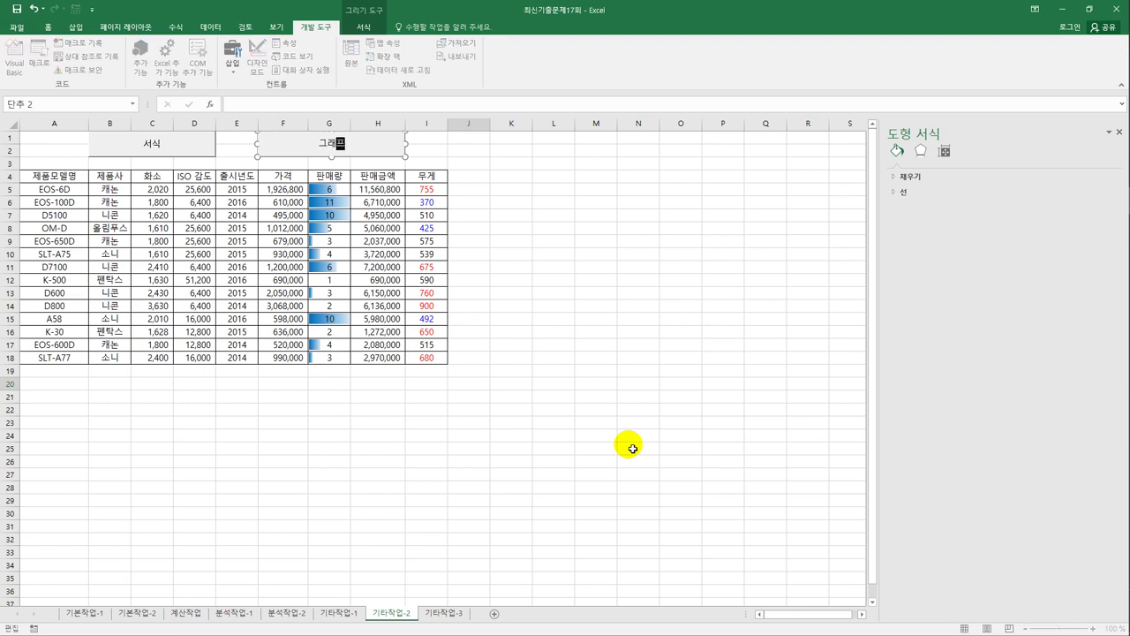
{"action": "left_click", "coordinate": [632, 448]}
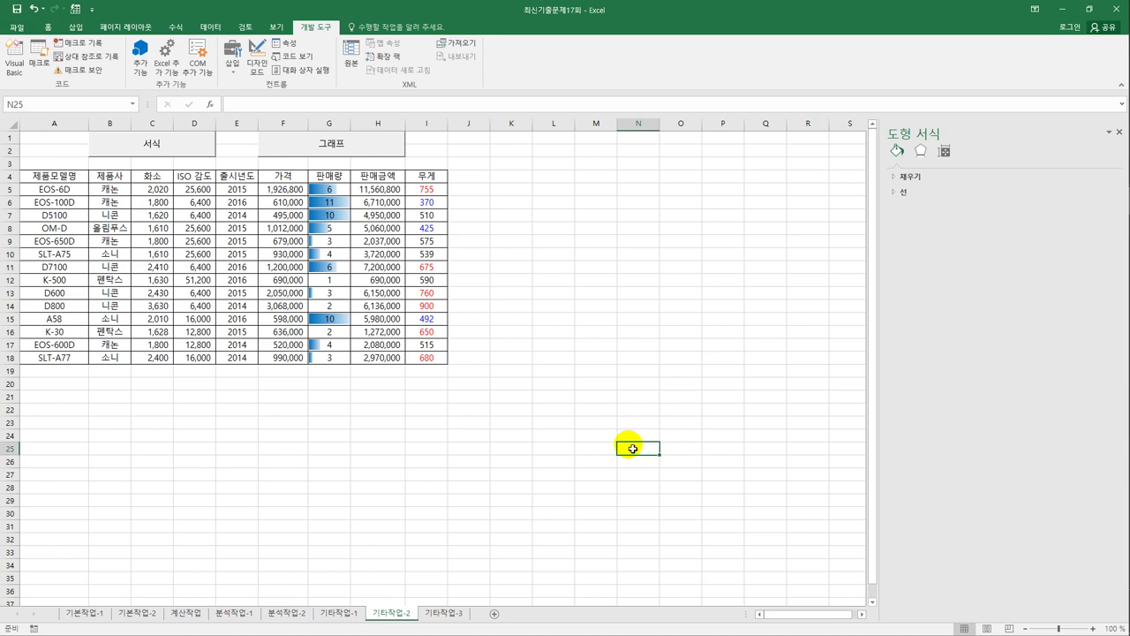
- On the 기타작업-3 sheet, make the 제품검색 button's click event open the form with 제품검색폼.Show
{"action": "left_click", "coordinate": [446, 613]}
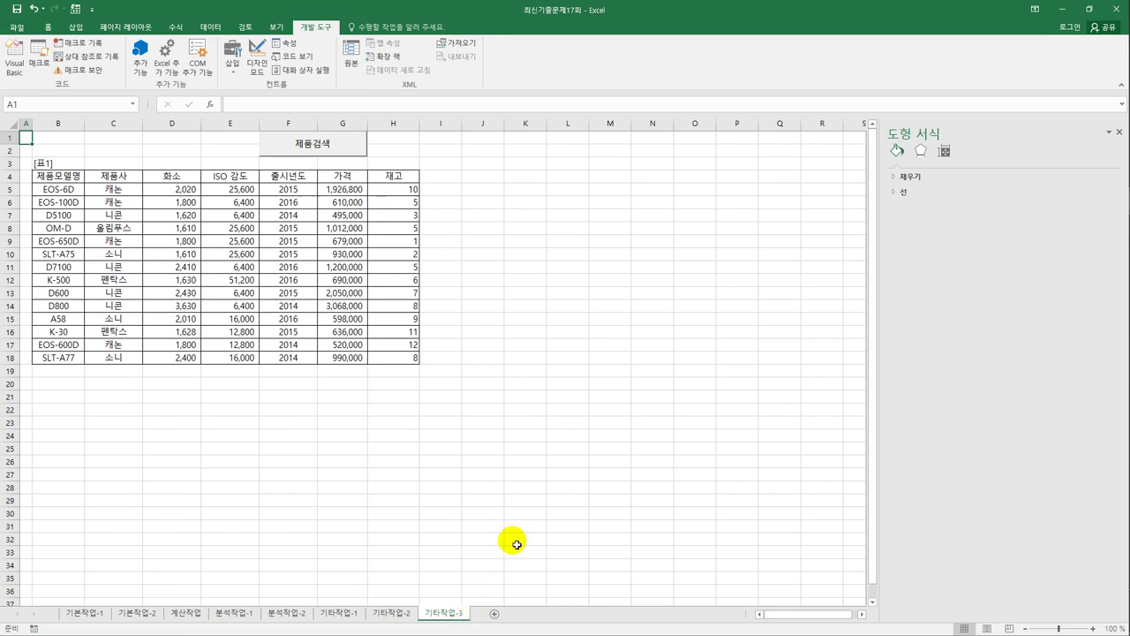
{"action": "left_click", "coordinate": [256, 62]}
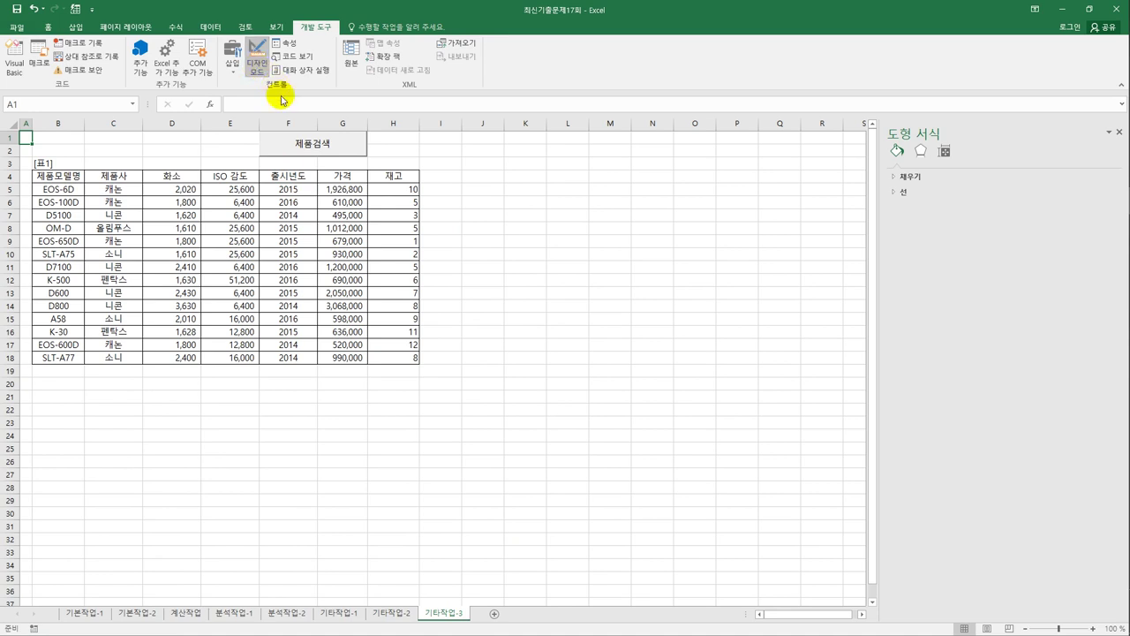
{"action": "left_click", "coordinate": [317, 143]}
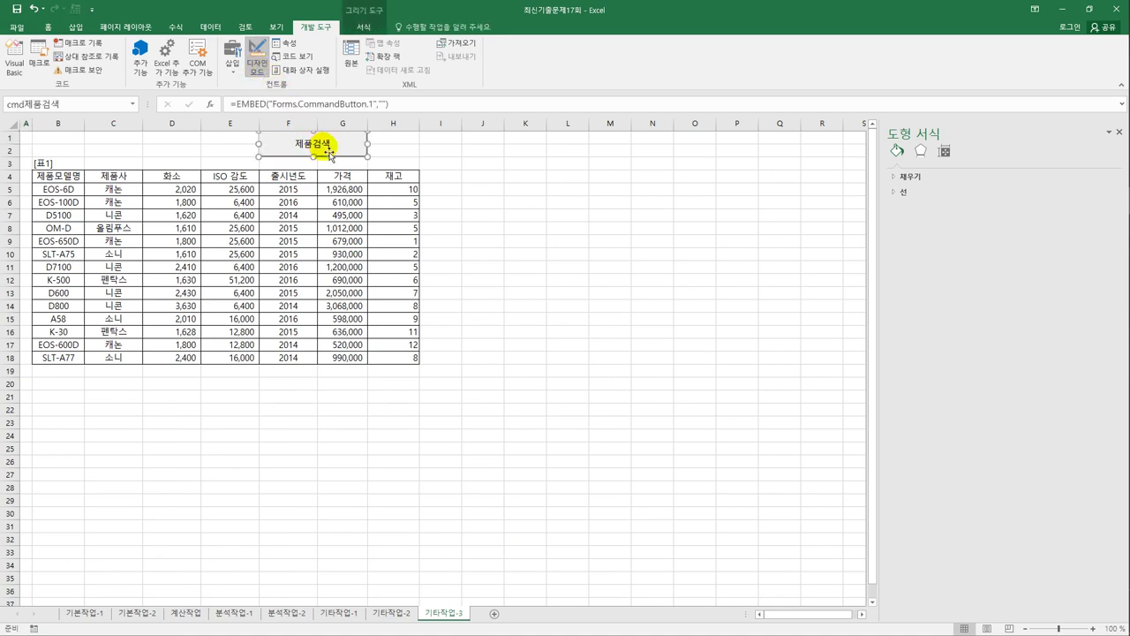
{"action": "double_click", "coordinate": [327, 153]}
{"action": "key", "text": "Tab"}
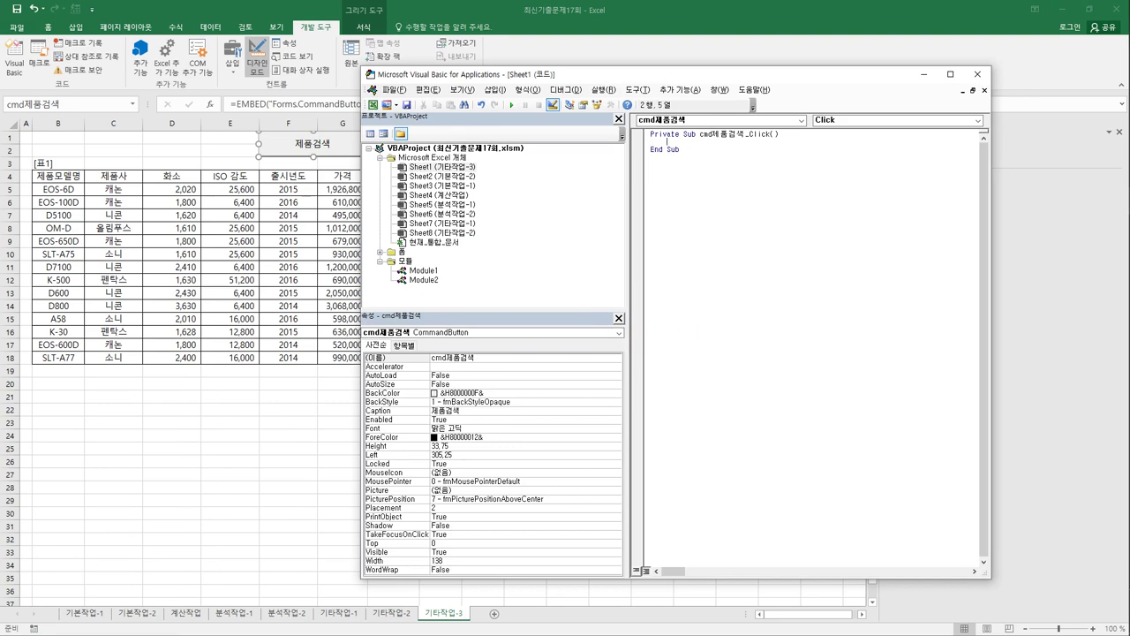
{"action": "type", "text": "제품검새폼.sh"}
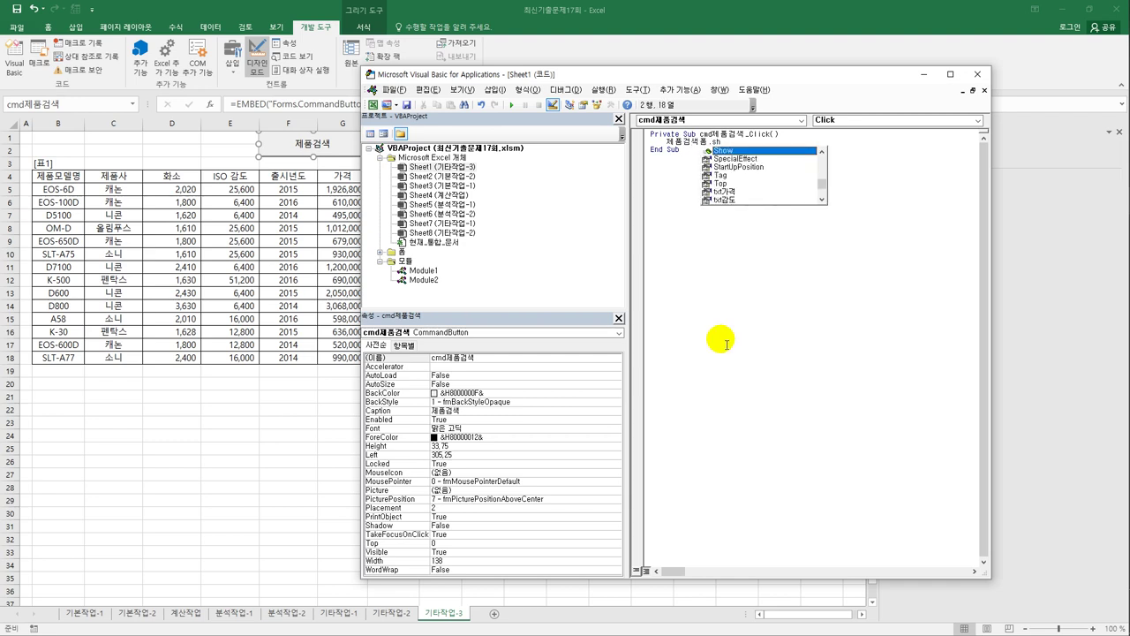
{"action": "key", "text": "Tab"}
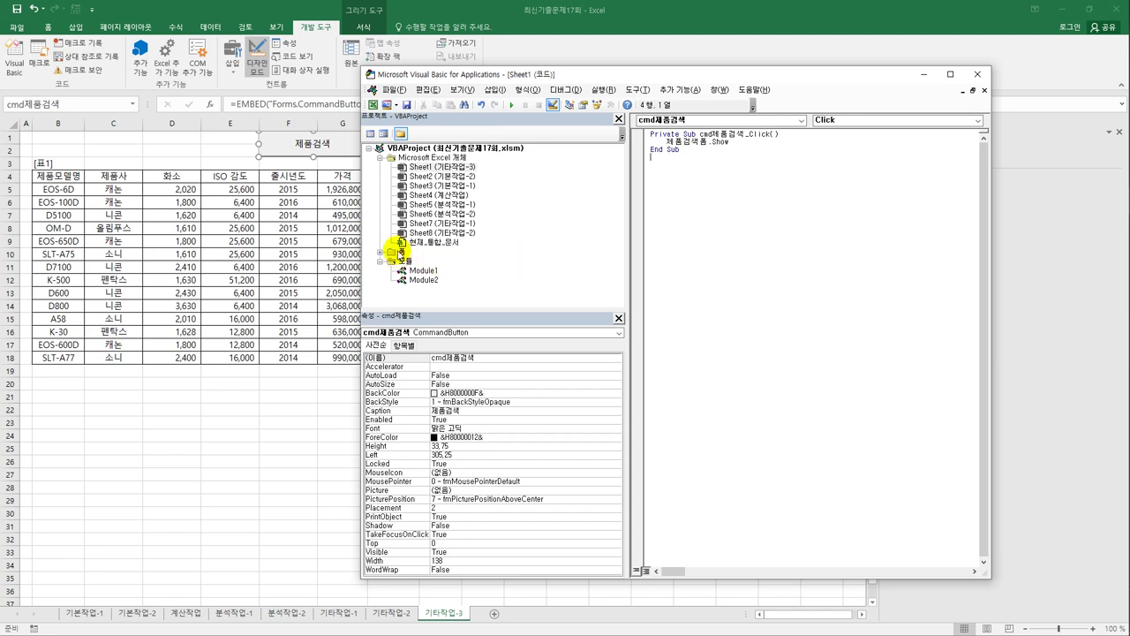
- Open the code of 제품검색폼 and add an Initialize event procedure for the UserForm
{"action": "left_click", "coordinate": [380, 251]}
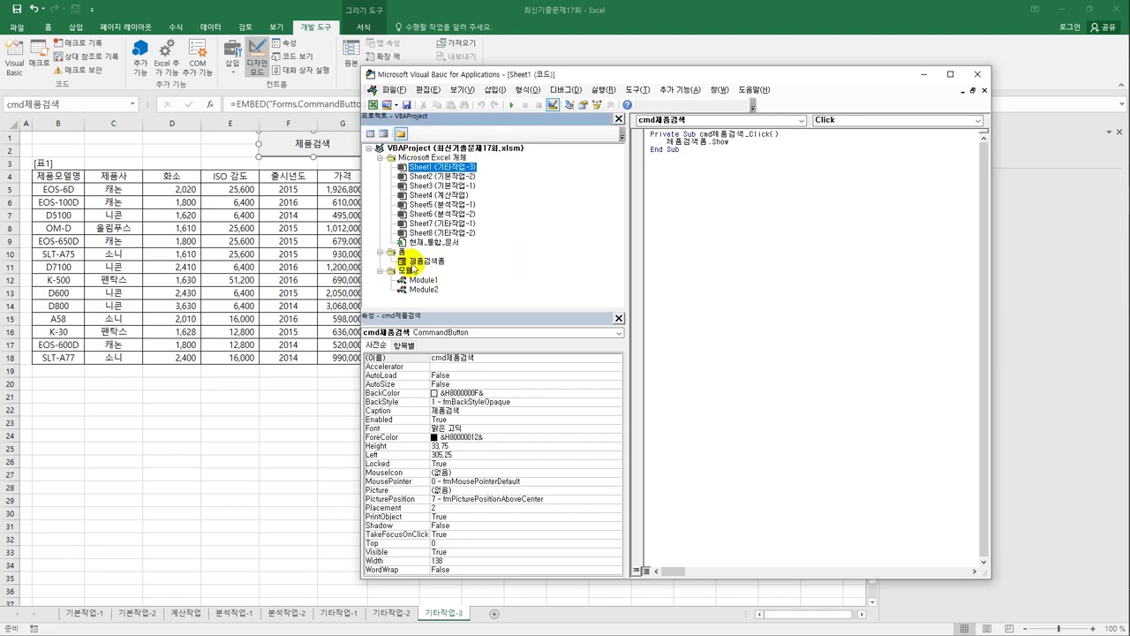
{"action": "left_click", "coordinate": [416, 263]}
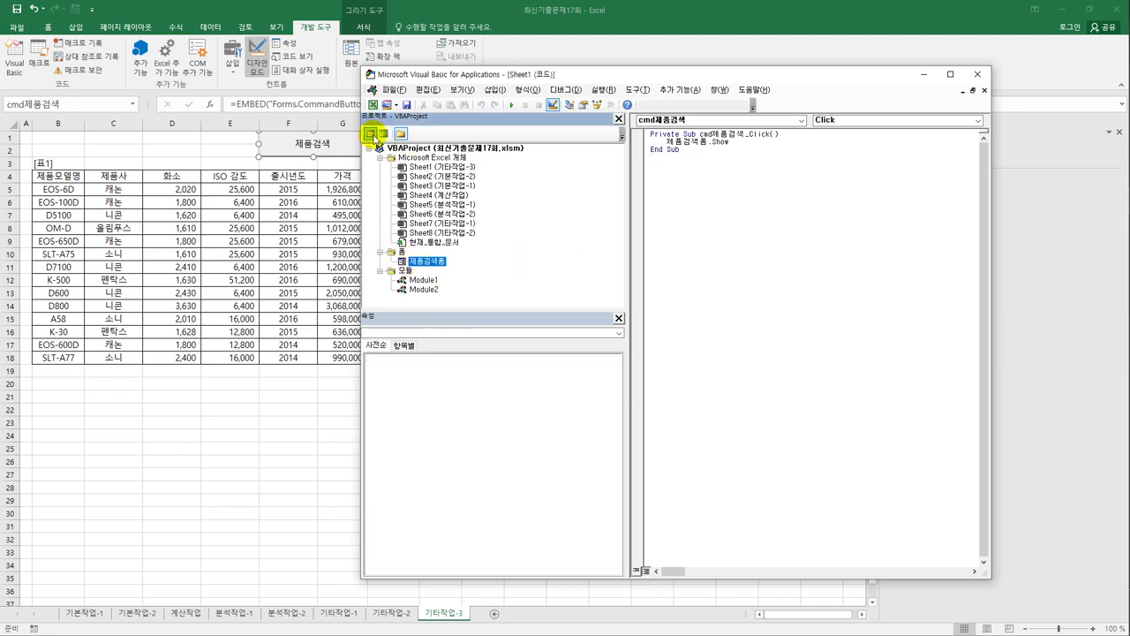
{"action": "left_click", "coordinate": [371, 132]}
{"action": "left_click", "coordinate": [765, 119]}
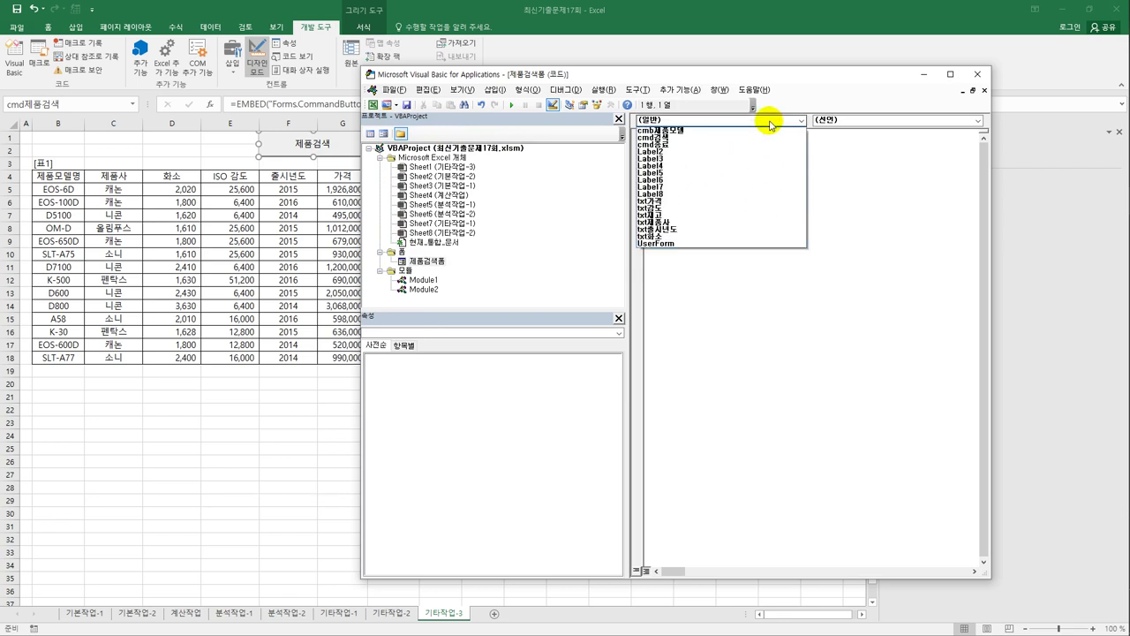
{"action": "left_click", "coordinate": [751, 251]}
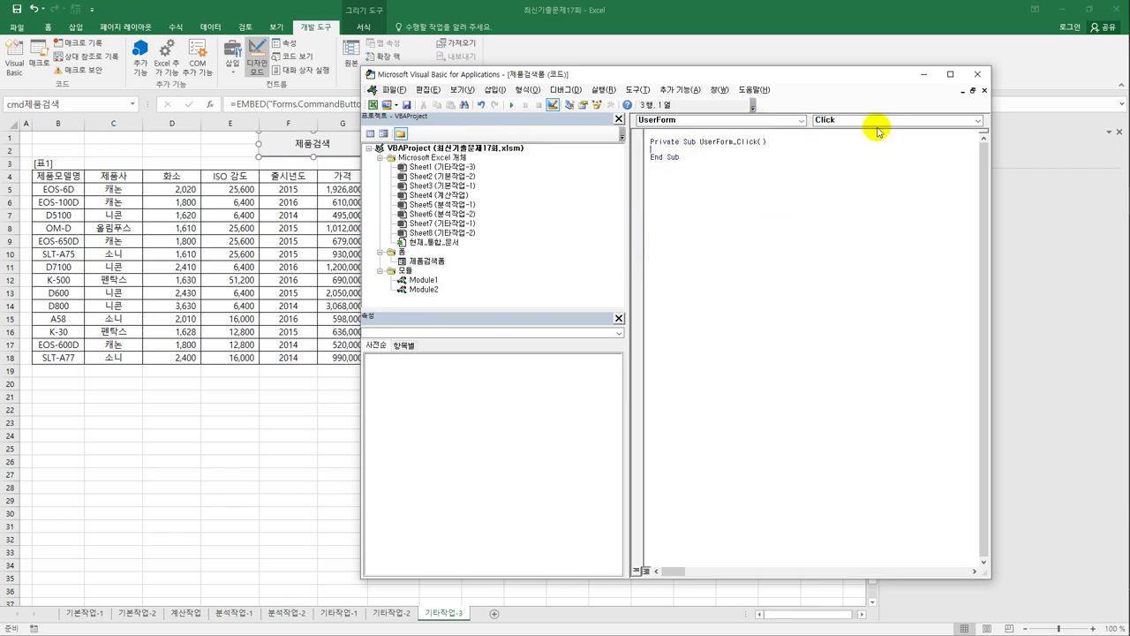
{"action": "left_click", "coordinate": [876, 121]}
{"action": "left_click", "coordinate": [874, 187]}
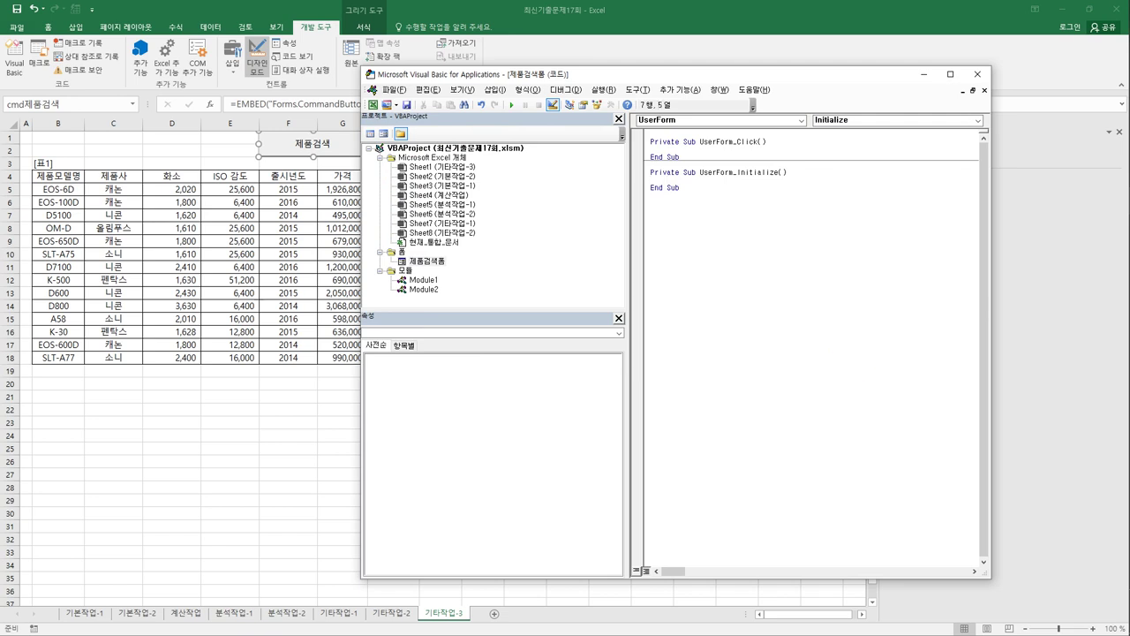
- In UserForm_Initialize, set the row source of cmb제품모델 to "B5:B18"
{"action": "type", "text": "cmb제품모델.RowSource = \"ㅠ"}
{"action": "key", "text": "BackSpace"}
{"action": "type", "text": "ㅠ"}
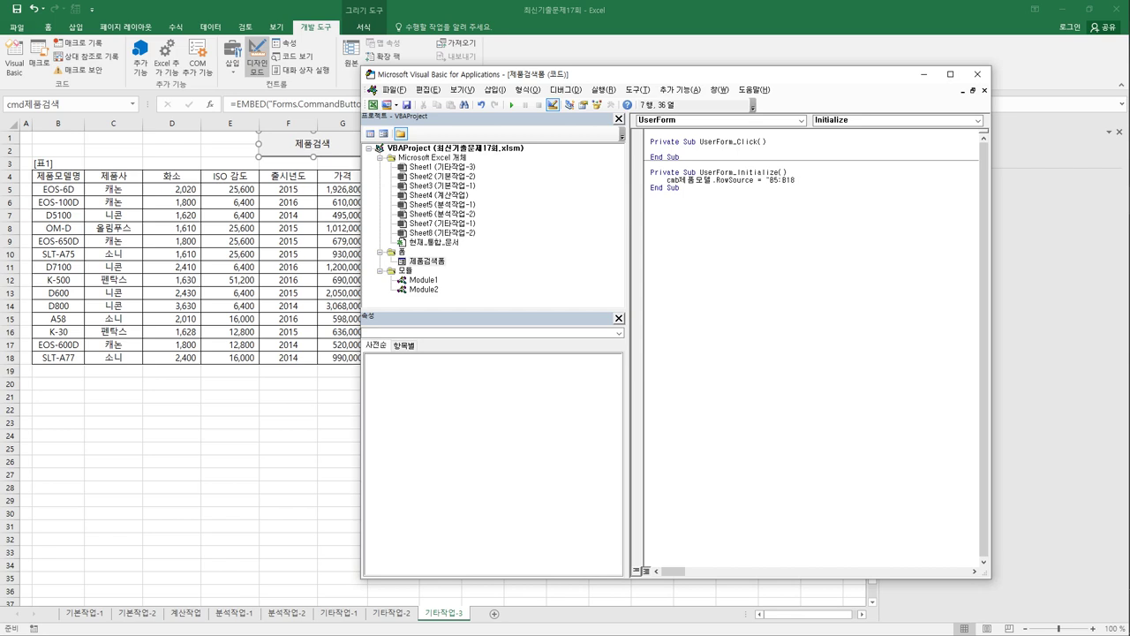
{"action": "left_click", "coordinate": [680, 187]}
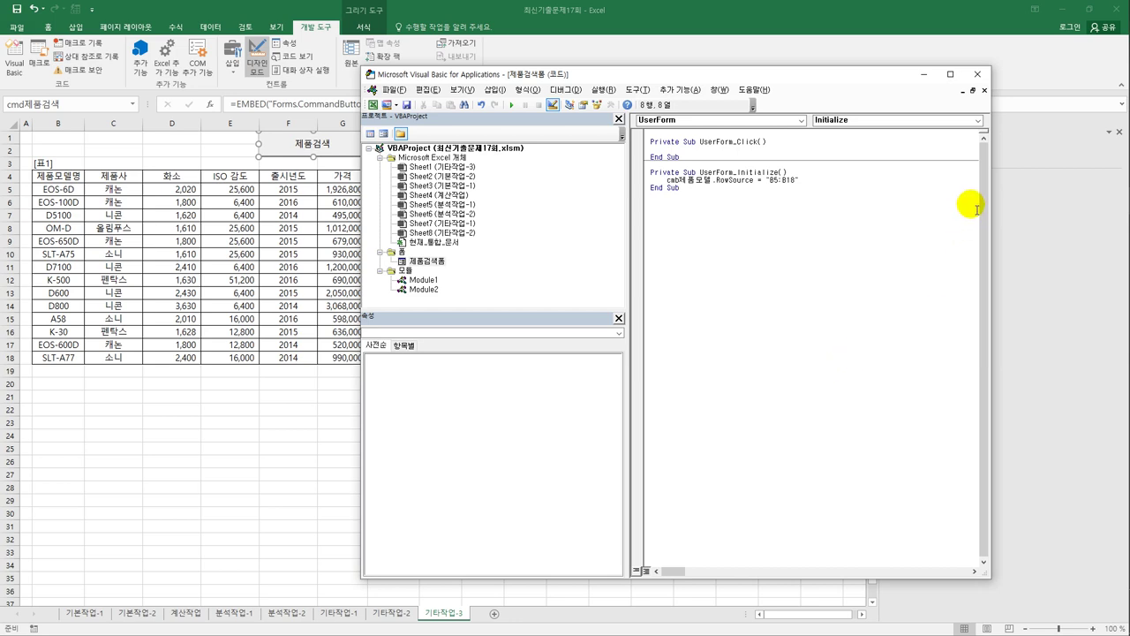
- Add a click event procedure for cmd종료 containing MsgBox Now(), , "제품검색을 마칩니다"
{"action": "left_click", "coordinate": [701, 119]}
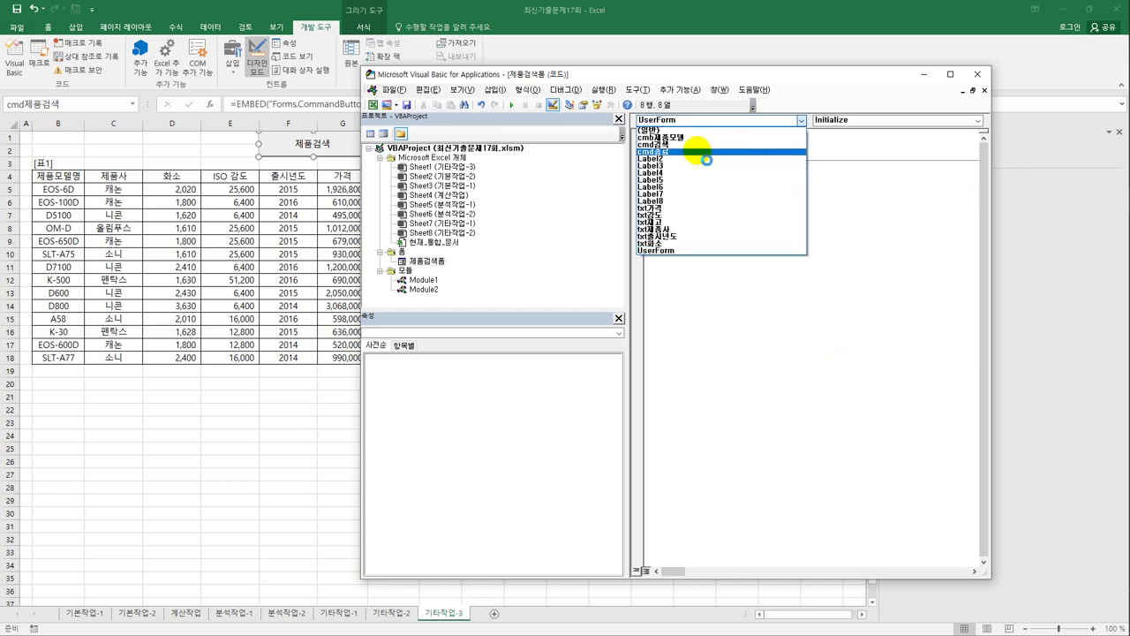
{"action": "left_click", "coordinate": [698, 152]}
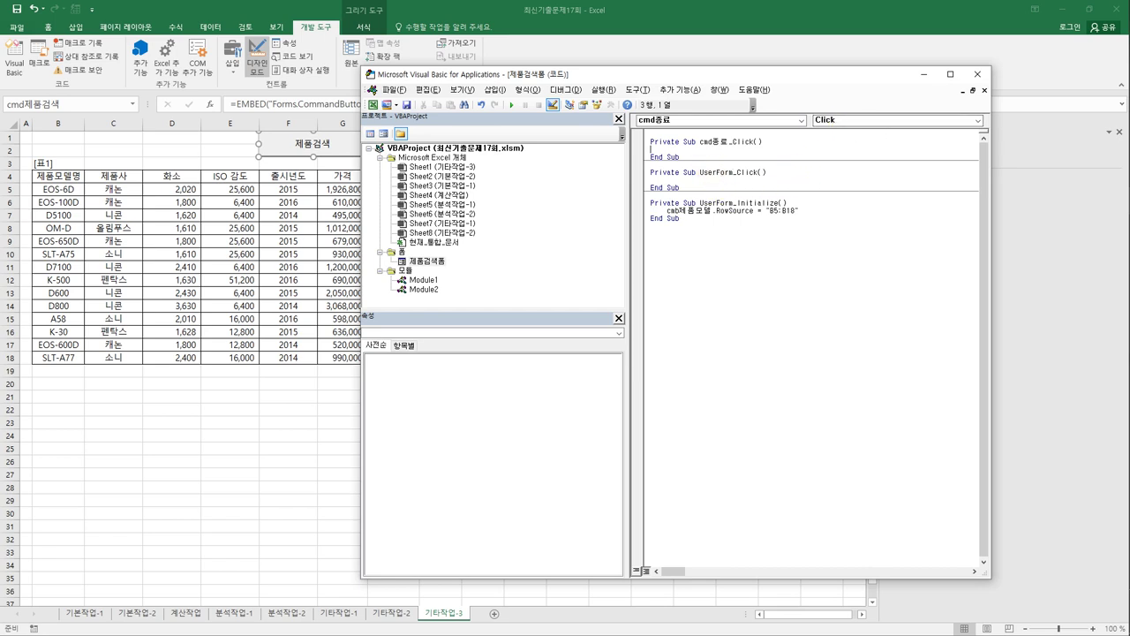
{"action": "type", "text": "box "}
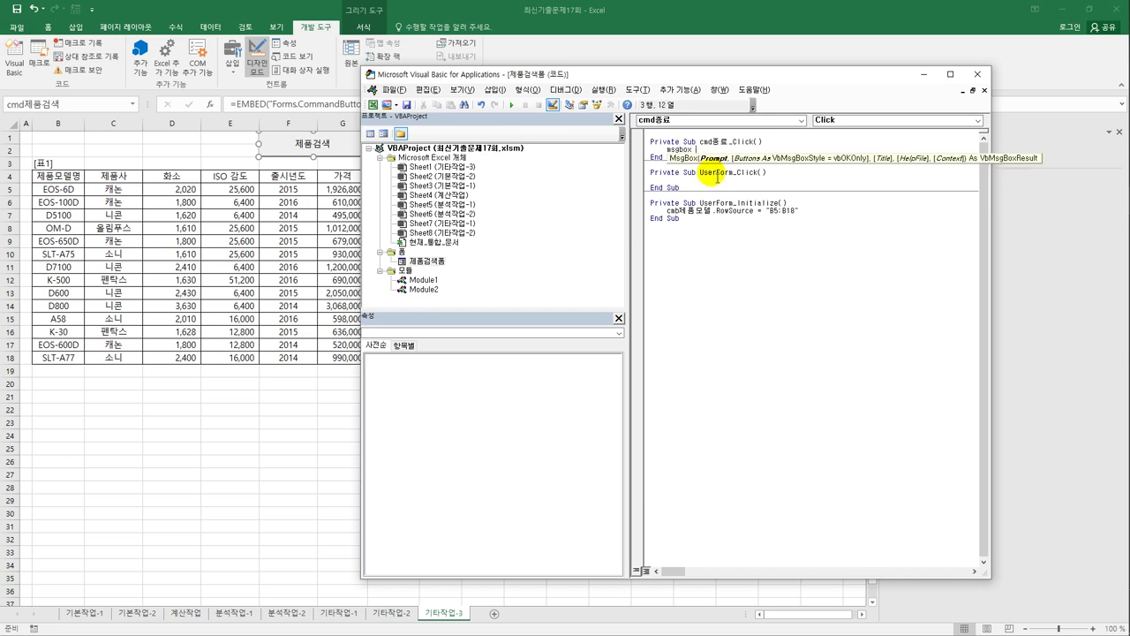
{"action": "type", "text": "now(),"}
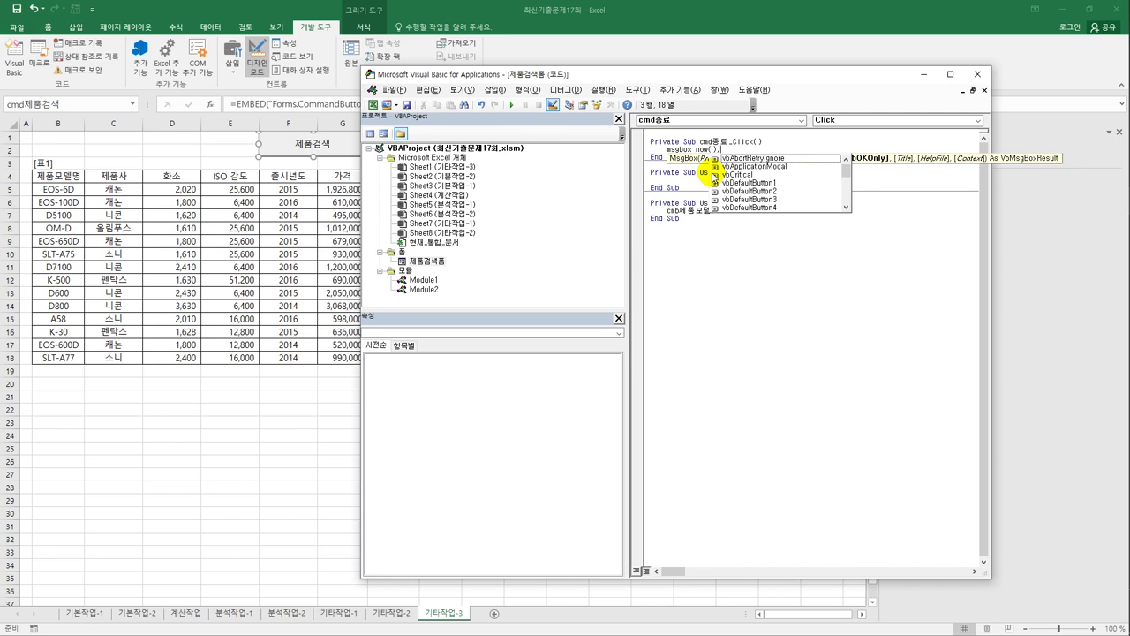
{"action": "type", "text": ","}
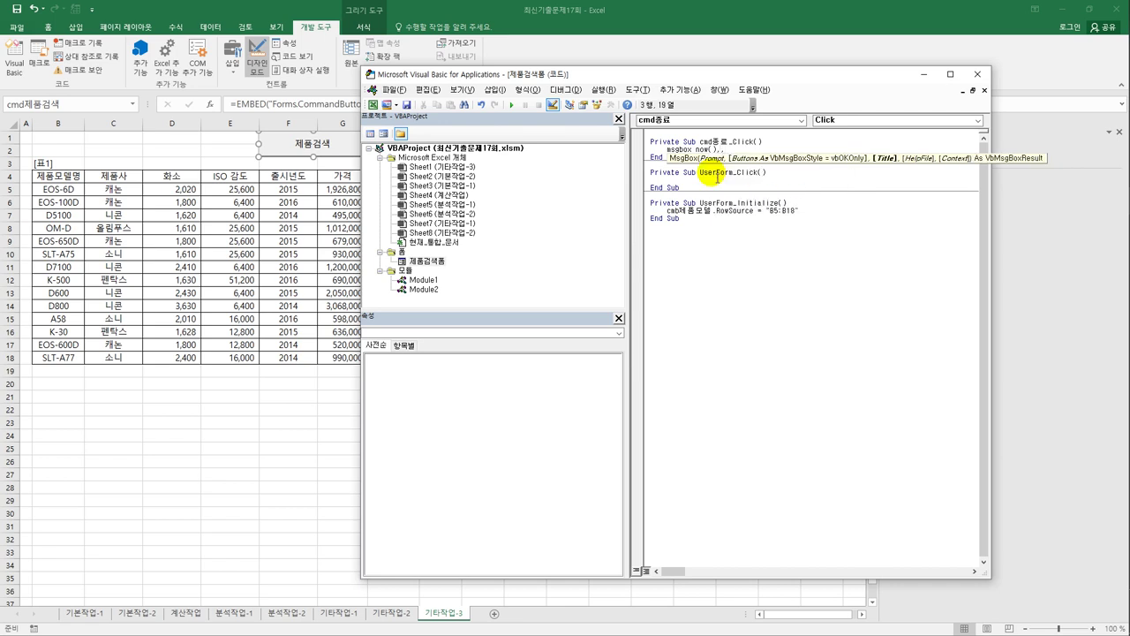
{"action": "type", "text": "\""}
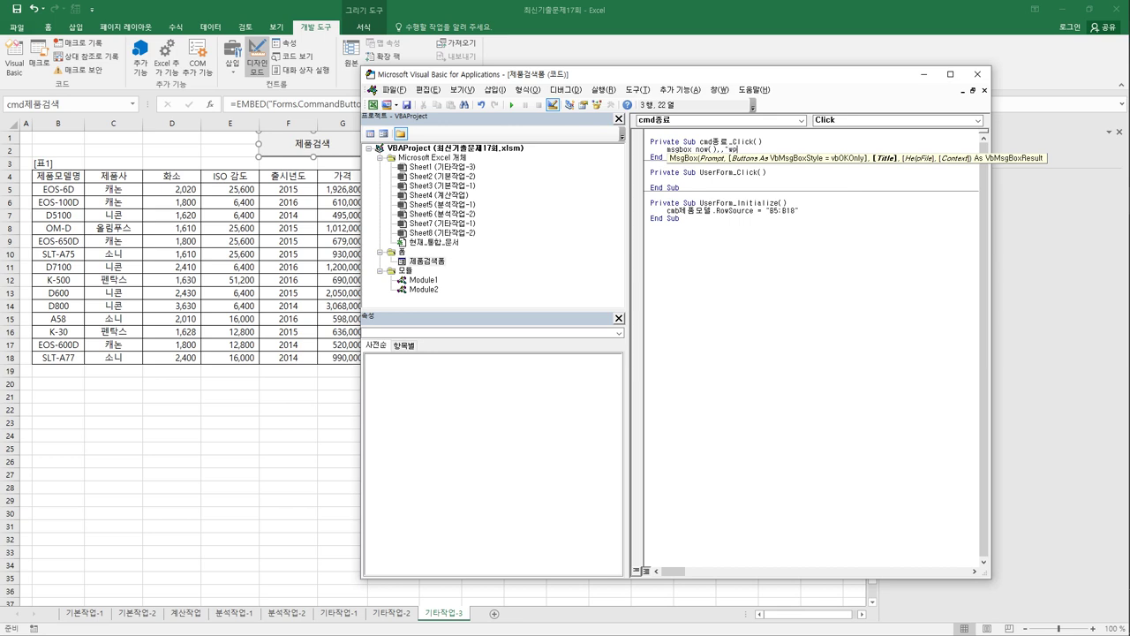
{"action": "type", "text": "제품검색을 마칩니다"}
{"action": "key", "text": "Return"}
- Add Unload Me below the message box line in cmd종료_Click to close the form
{"action": "type", "text": "unlo"}
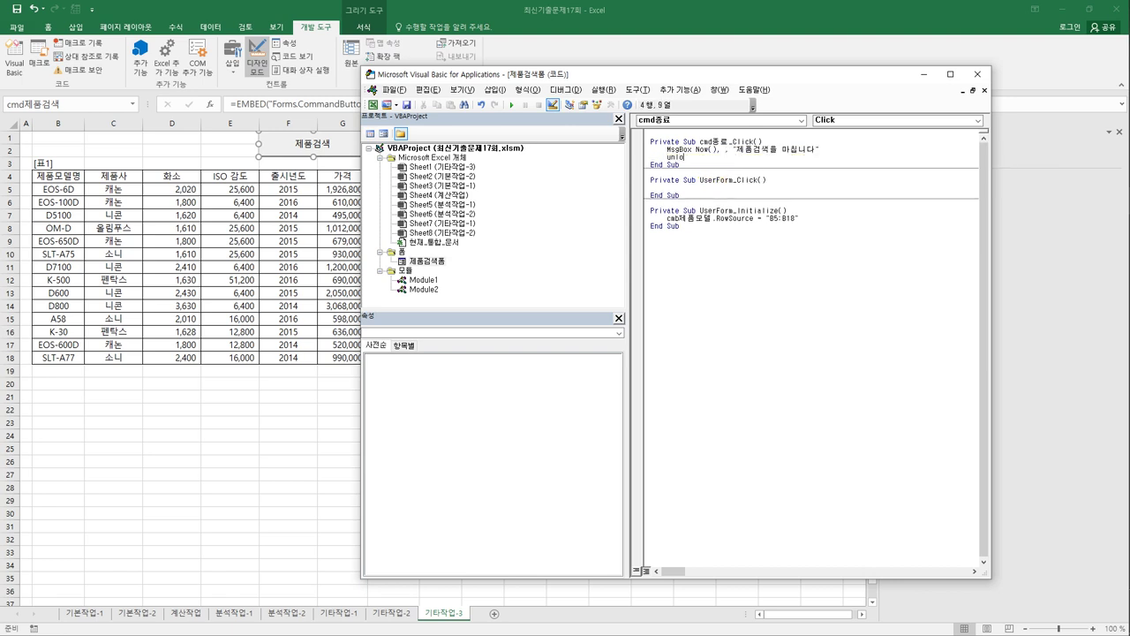
{"action": "type", "text": "ad Me"}
{"action": "left_click", "coordinate": [712, 168]}
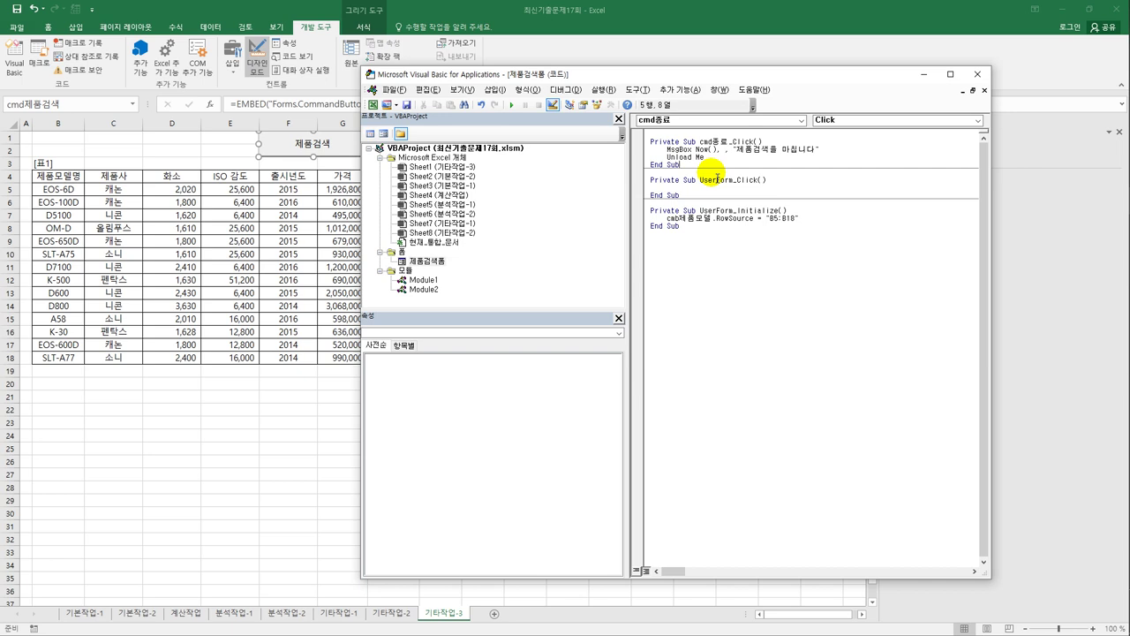
- Add a click event procedure for the cmd검색 button of the 제품검색폼 form
{"action": "left_click", "coordinate": [719, 129]}
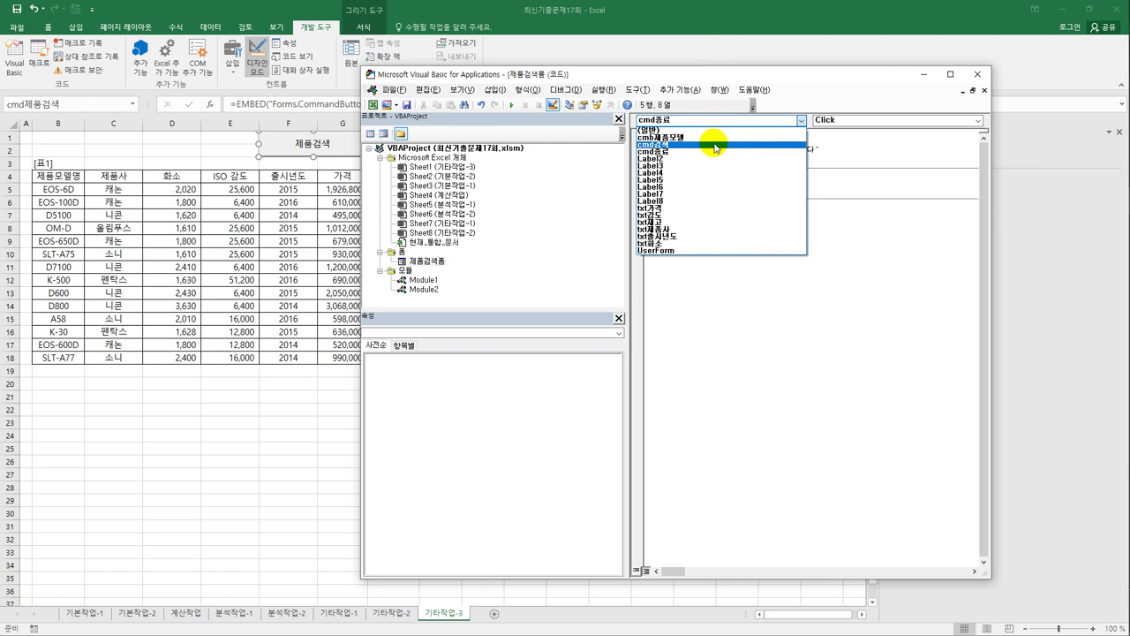
{"action": "left_click", "coordinate": [716, 145]}
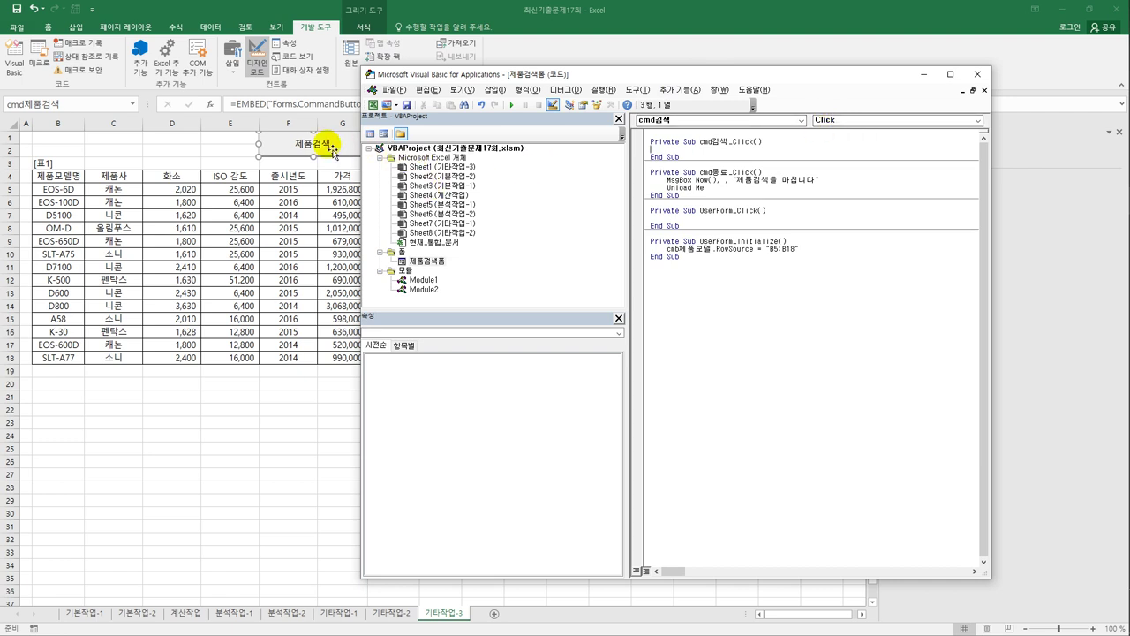
{"action": "double_click", "coordinate": [427, 260]}
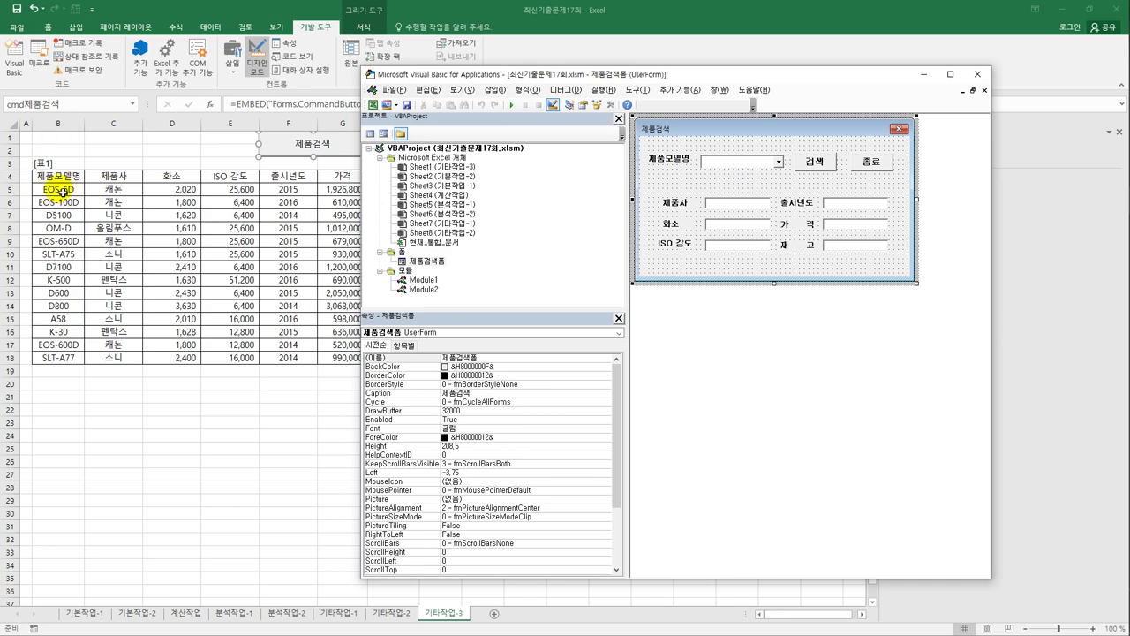
{"action": "double_click", "coordinate": [824, 168]}
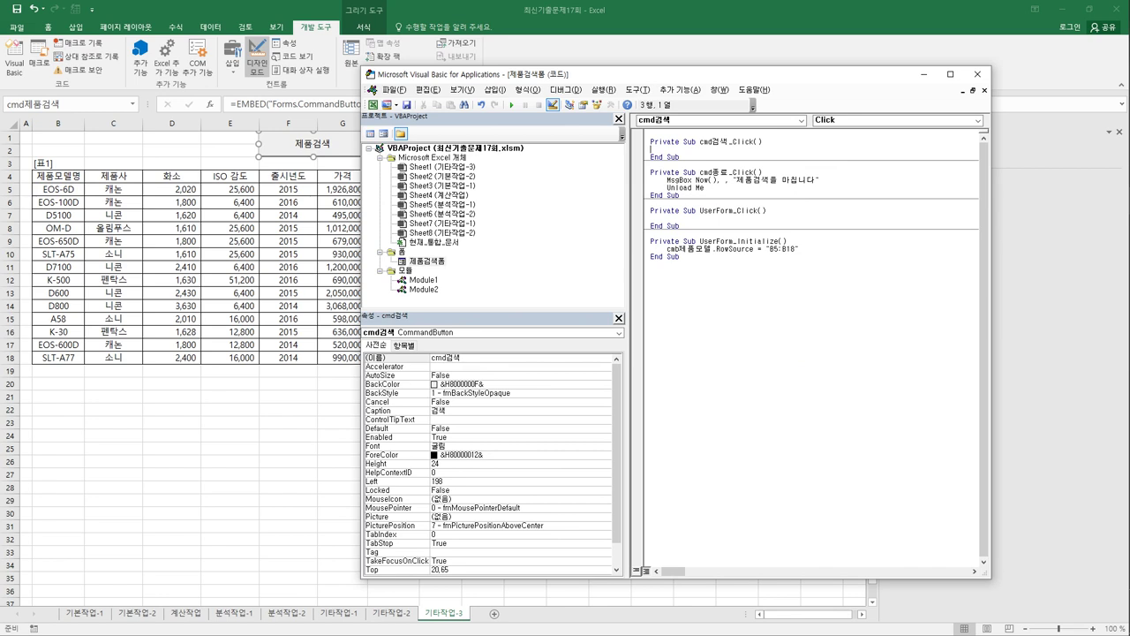
- In cmd검색_Click, assign cmb제품모델.ListIndex + 5 to the variable iRow
{"action": "type", "text": "iRow "}
{"action": "type", "text": "="}
{"action": "type", "text": "cmb제품ㅁ"}
{"action": "type", "text": "ㅗ"}
{"action": "type", "text": "델."}
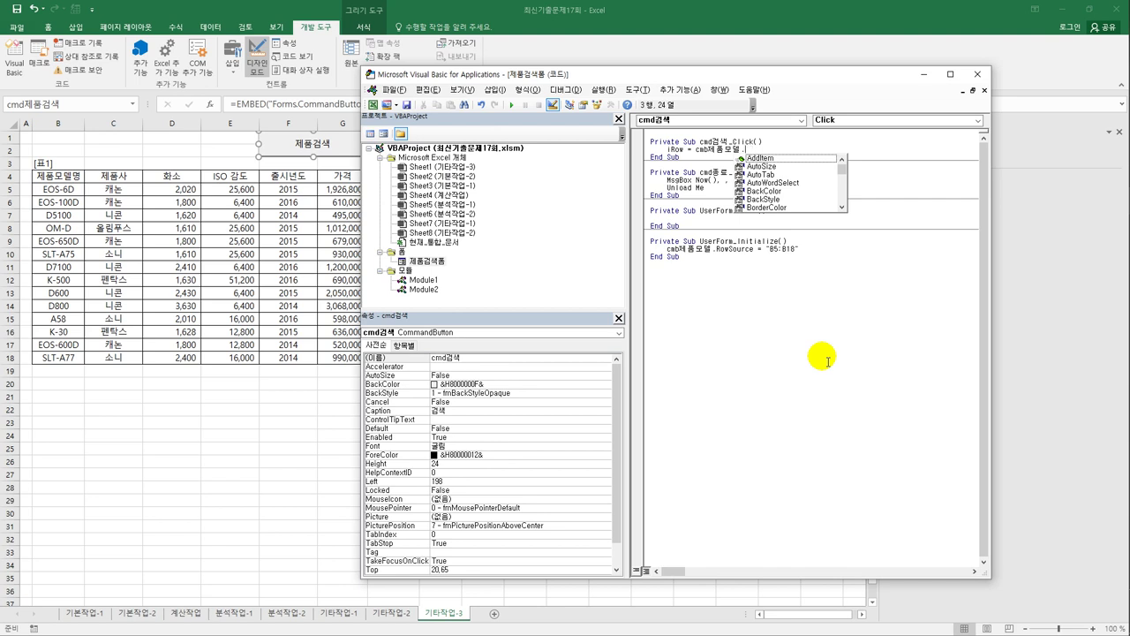
{"action": "type", "text": "listin"}
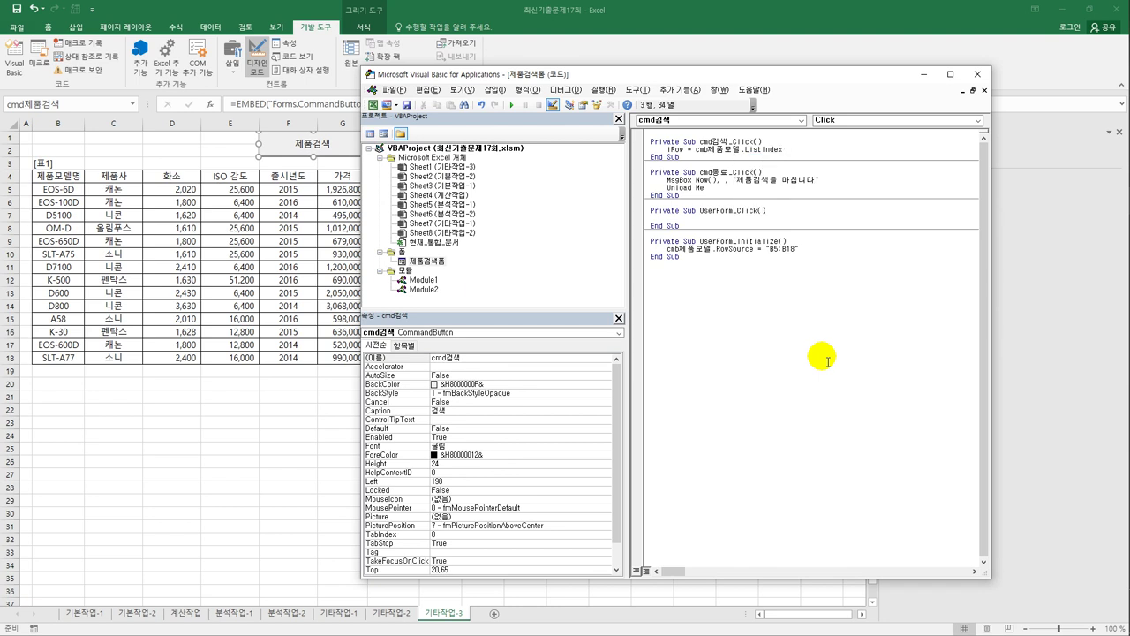
{"action": "type", "text": " + 5"}
{"action": "key", "text": "Return"}
{"action": "key", "text": "Return"}
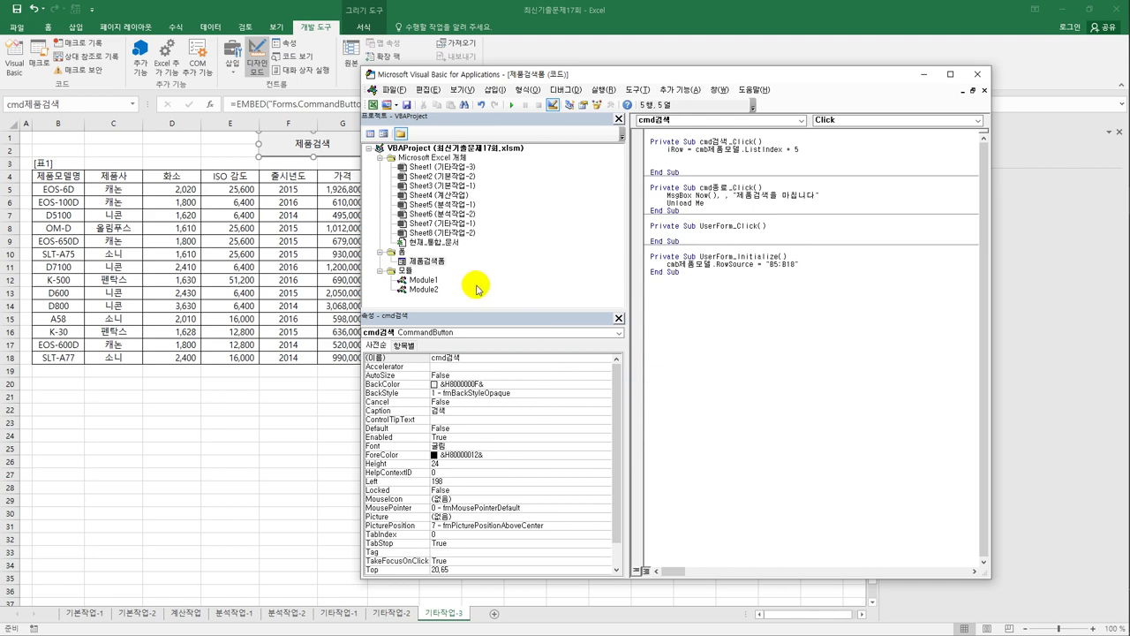
- Examine the control names of the text boxes on the 제품검색폼 form and return to the cmd검색 click procedure
{"action": "double_click", "coordinate": [427, 261]}
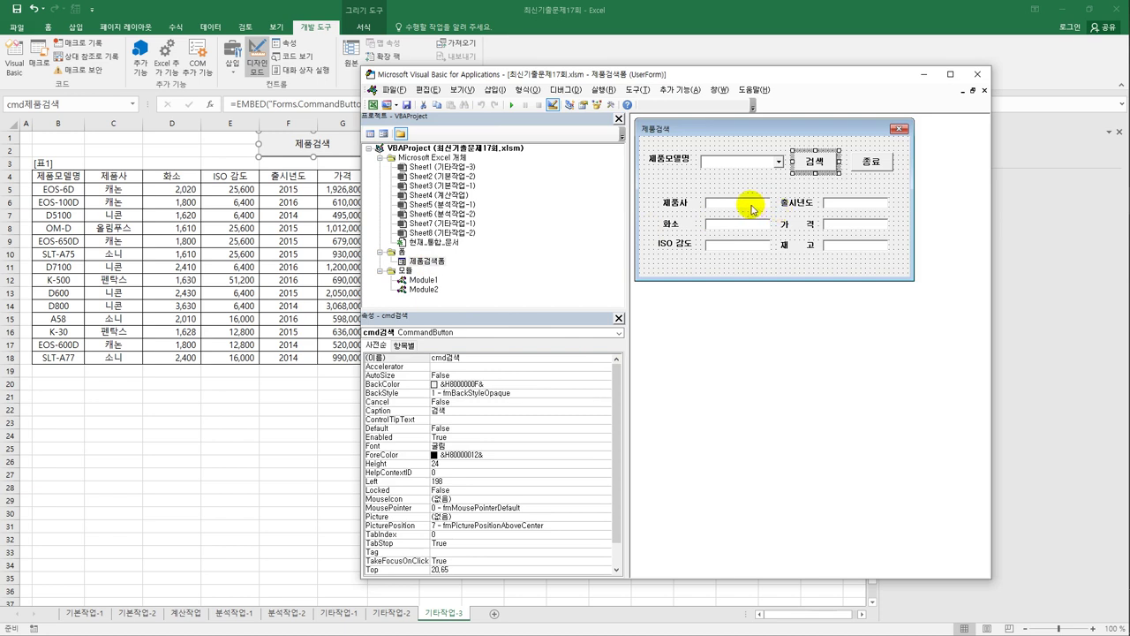
{"action": "left_click", "coordinate": [747, 203]}
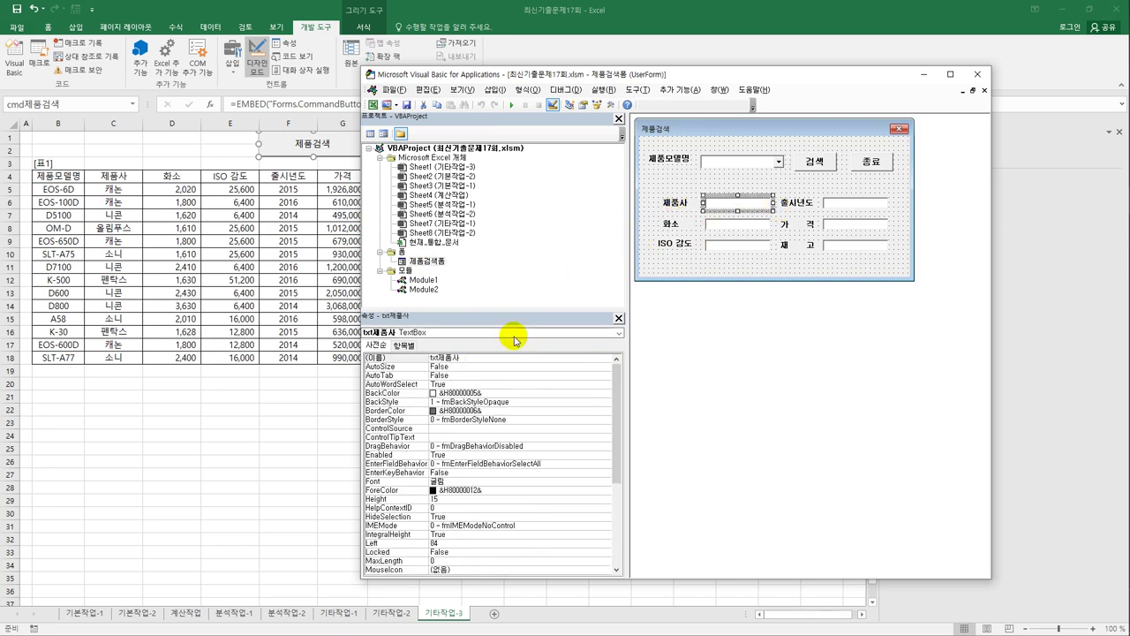
{"action": "left_click", "coordinate": [731, 224]}
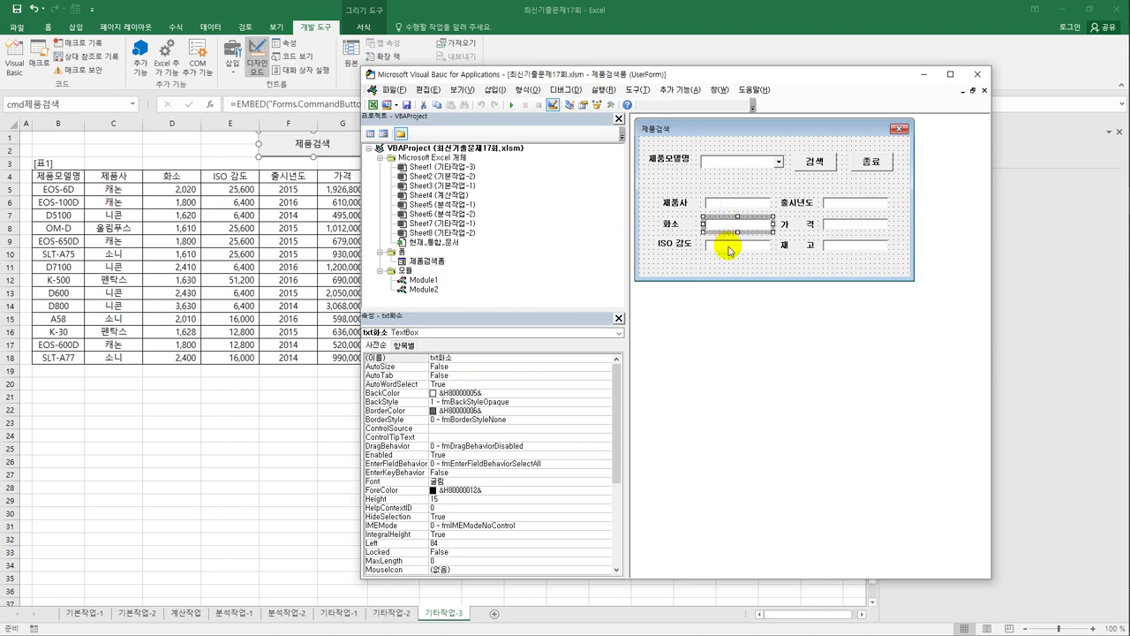
{"action": "left_click", "coordinate": [835, 203]}
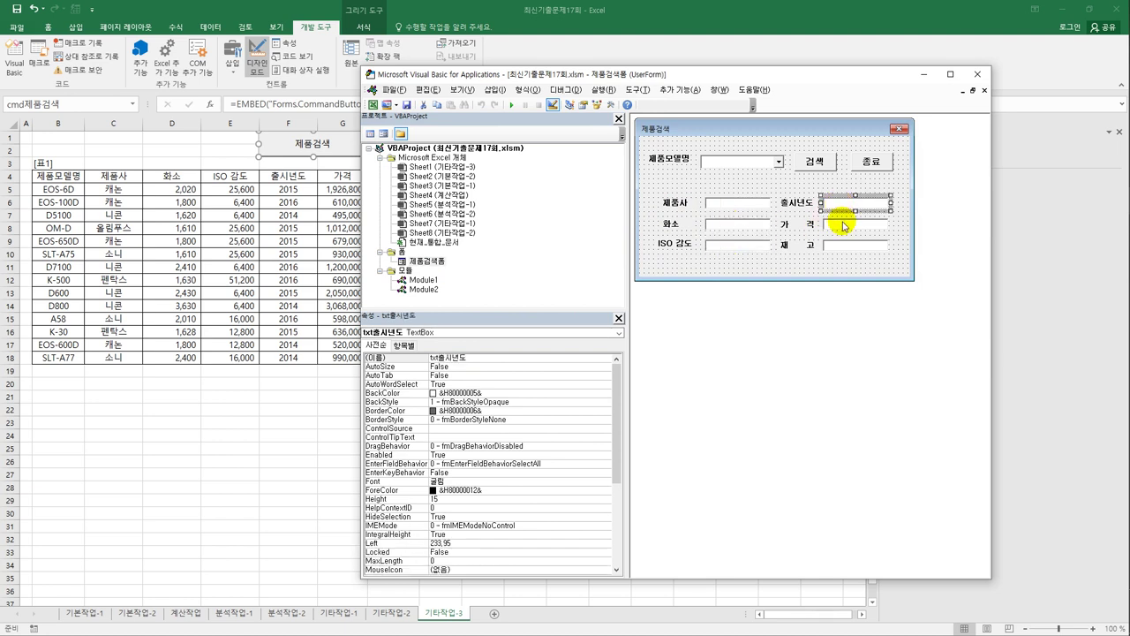
{"action": "left_click", "coordinate": [843, 226]}
{"action": "left_click", "coordinate": [846, 252]}
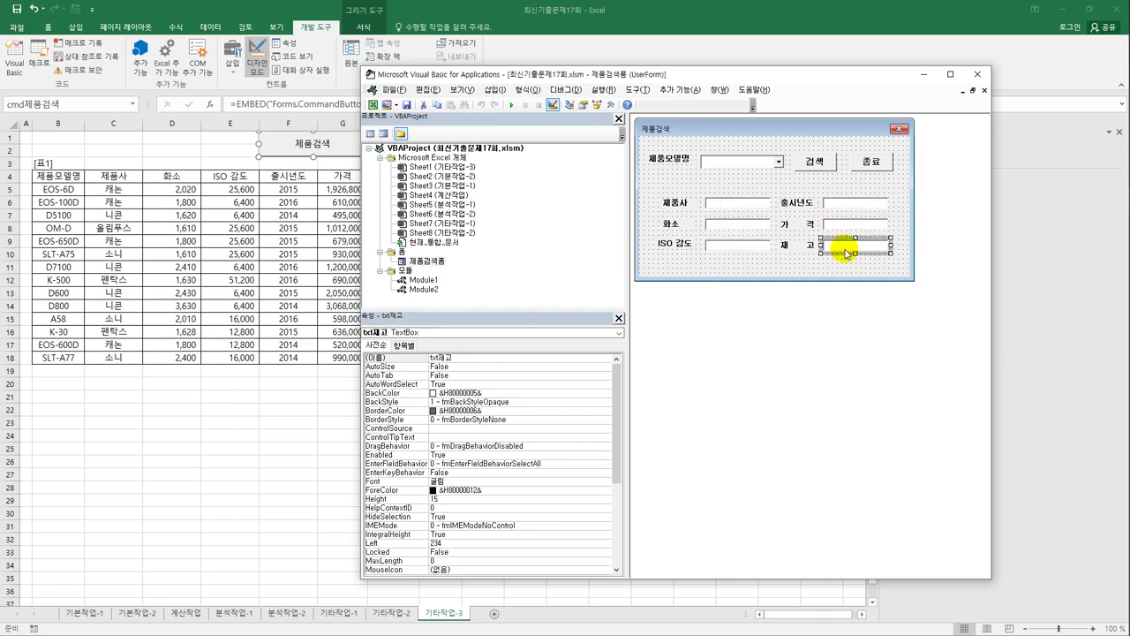
{"action": "double_click", "coordinate": [818, 161]}
{"action": "left_click", "coordinate": [693, 165]}
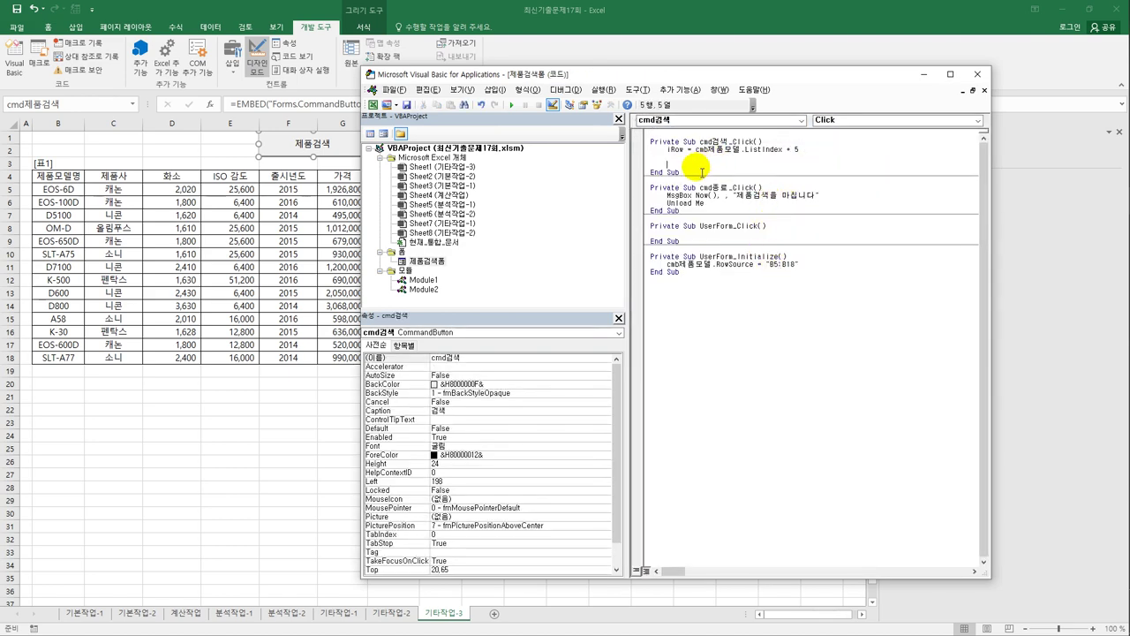
- Add the line txt제품사 = Cells(iRow, 3) below the iRow assignment in cmd검색_Click
{"action": "type", "text": "txt"}
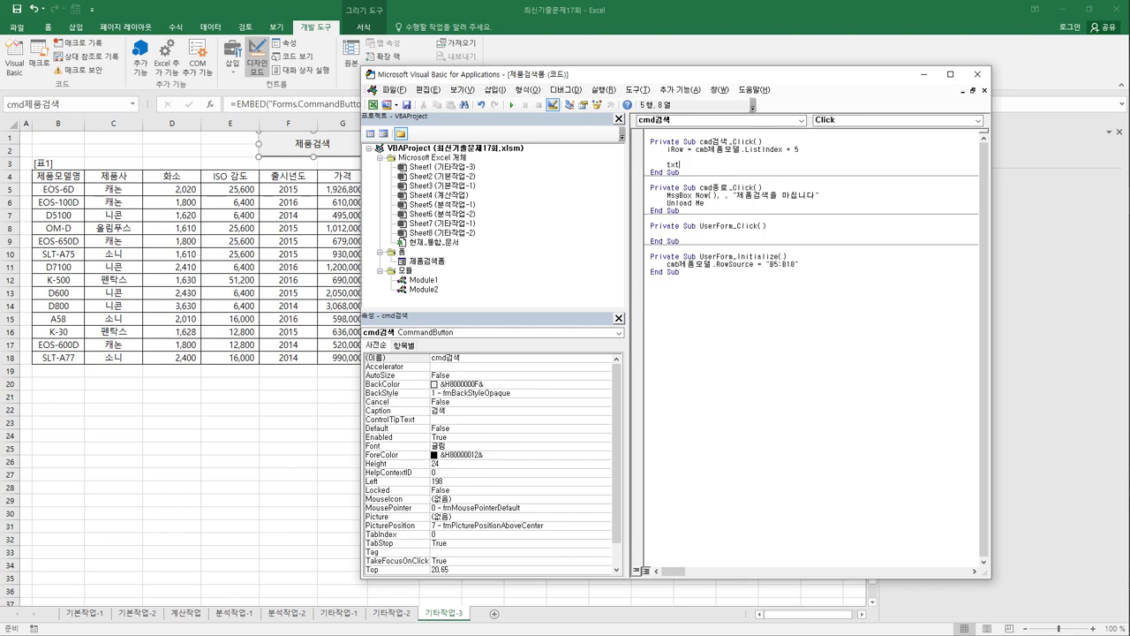
{"action": "type", "text": "제품사 = cells(iRow,"}
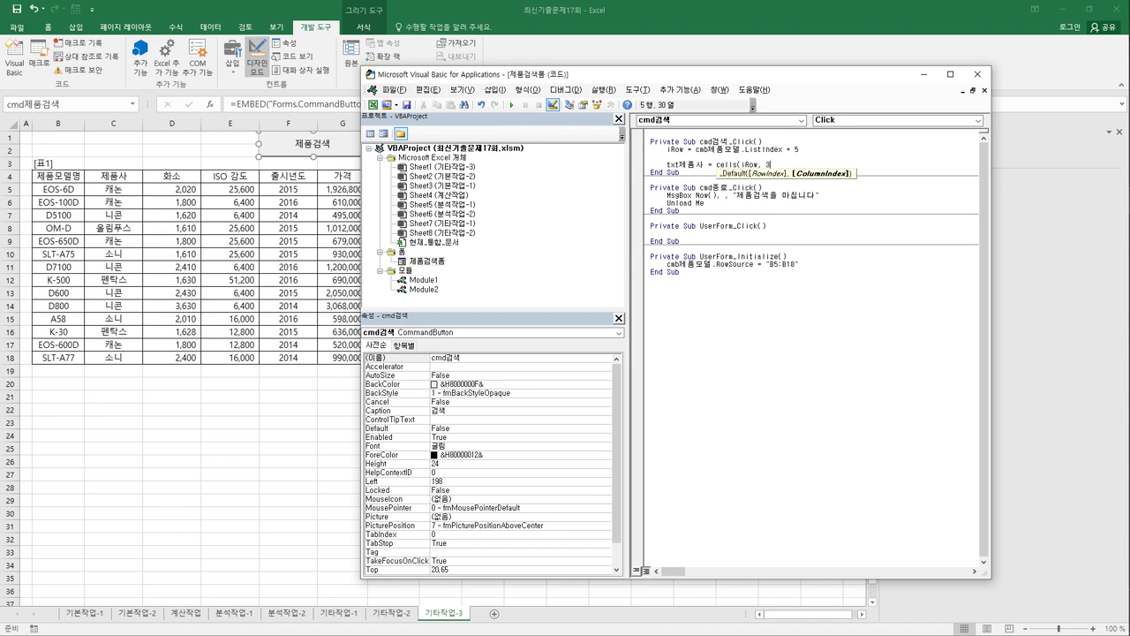
{"action": "type", "text": "3)"}
{"action": "key", "text": "Return"}
- Copy the txt제품사 = Cells(iRow, 3) line and paste five copies of it directly below
{"action": "key", "text": "shift+End"}
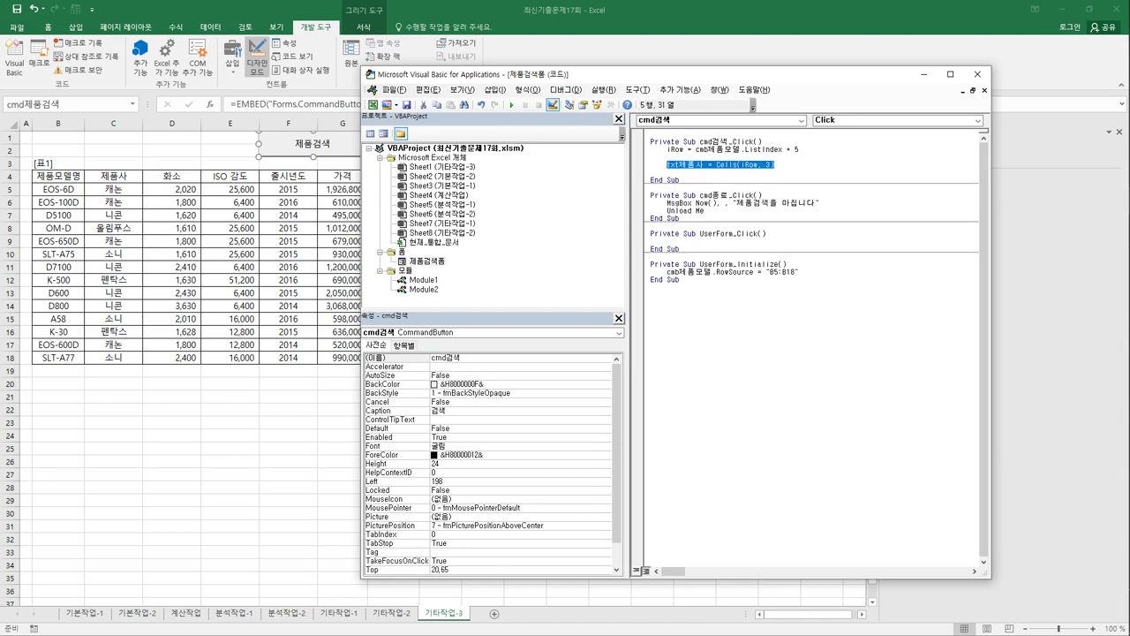
{"action": "key", "text": "ctrl+c"}
{"action": "key", "text": "Down"}
{"action": "key", "text": "ctrl+v"}
{"action": "key", "text": "Return"}
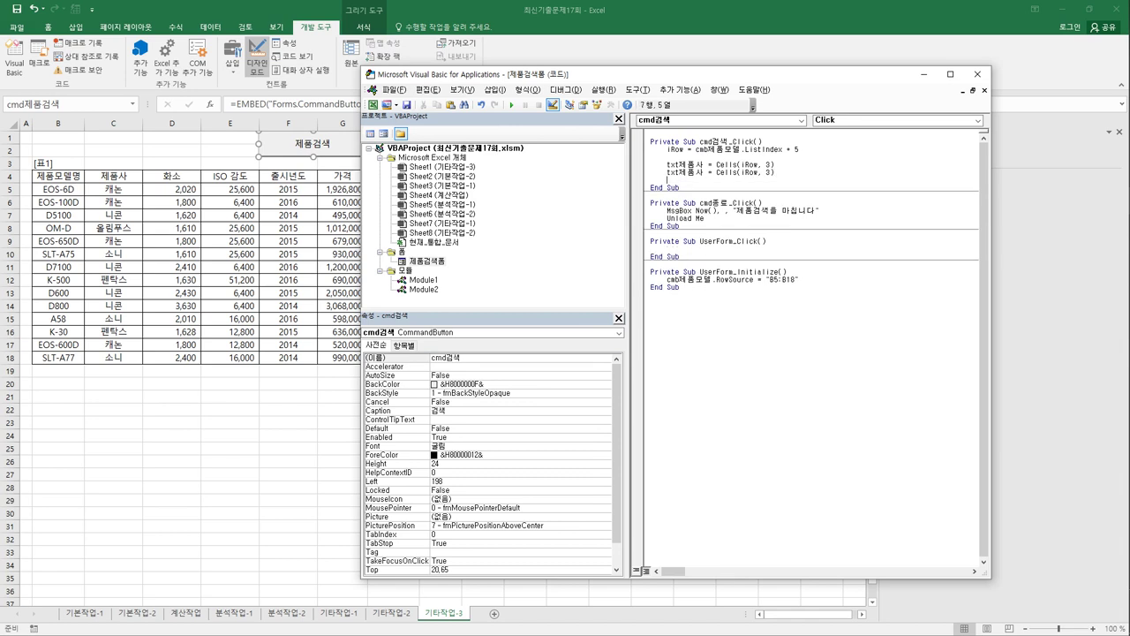
{"action": "key", "text": "ctrl+v"}
{"action": "key", "text": "Return"}
{"action": "key", "text": "ctrl+v"}
{"action": "key", "text": "Return"}
{"action": "key", "text": "ctrl+v"}
{"action": "key", "text": "Return"}
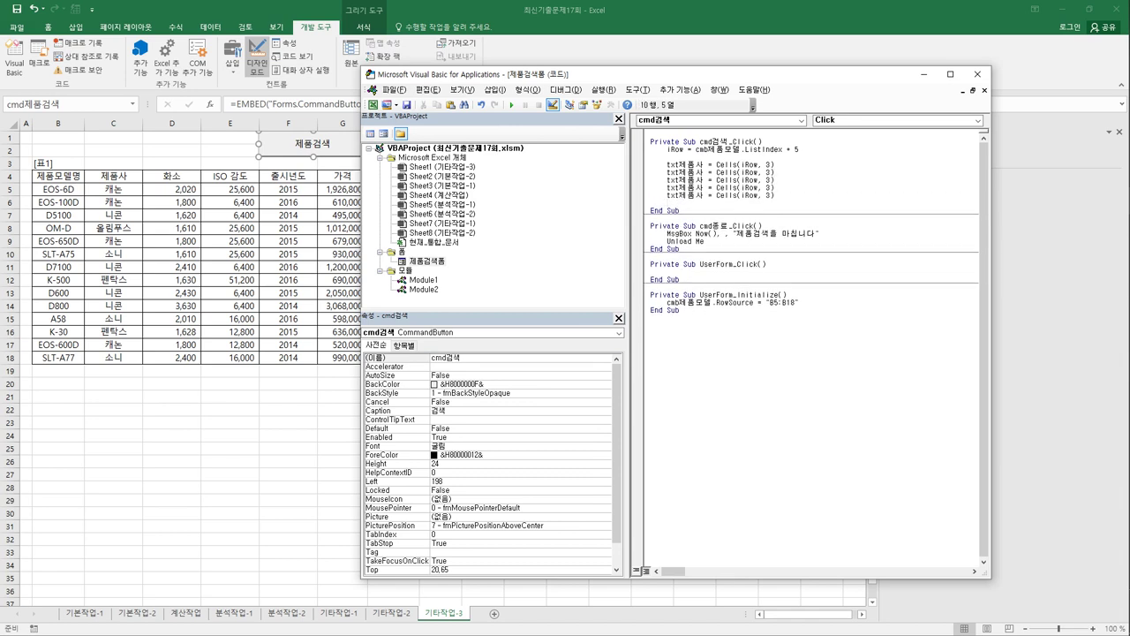
{"action": "key", "text": "ctrl+v"}
- Change the target text box of the second Cells line to txt화소
{"action": "key", "text": "Up"}
{"action": "key", "text": "Left"}
{"action": "key", "text": "Home"}
{"action": "key", "text": "shift+Right"}
{"action": "key", "text": "shift+Right"}
{"action": "key", "text": "shift+Right"}
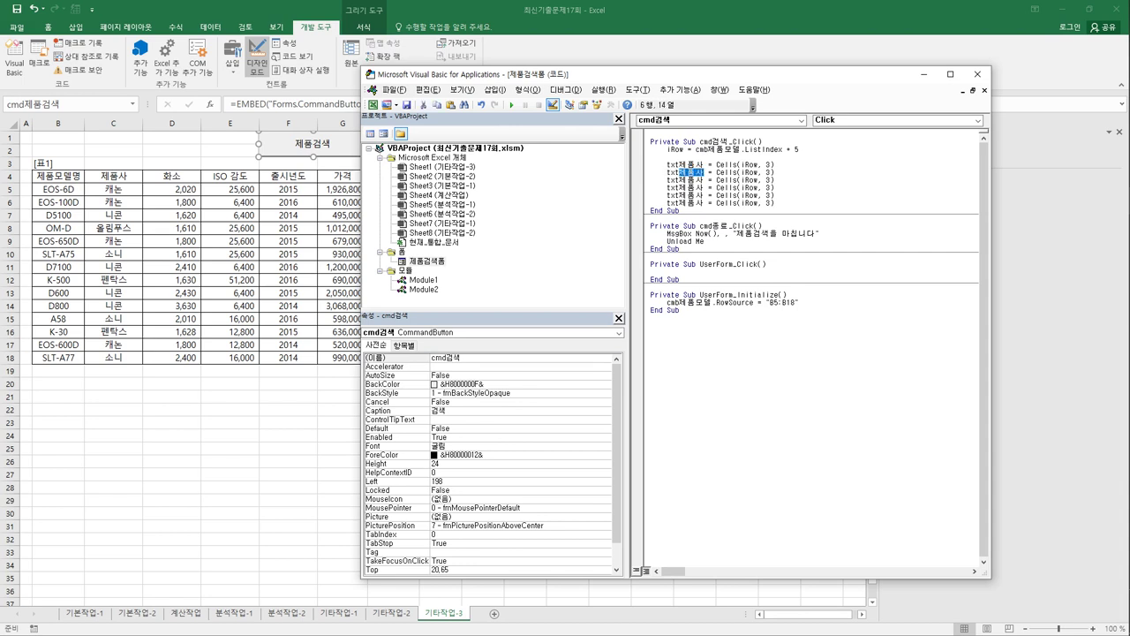
{"action": "type", "text": "ghk"}
{"action": "key", "text": "BackSpace"}
{"action": "key", "text": "BackSpace"}
{"action": "key", "text": "BackSpace"}
{"action": "type", "text": "q"}
{"action": "key", "text": "BackSpace"}
{"action": "type", "text": "화소"}
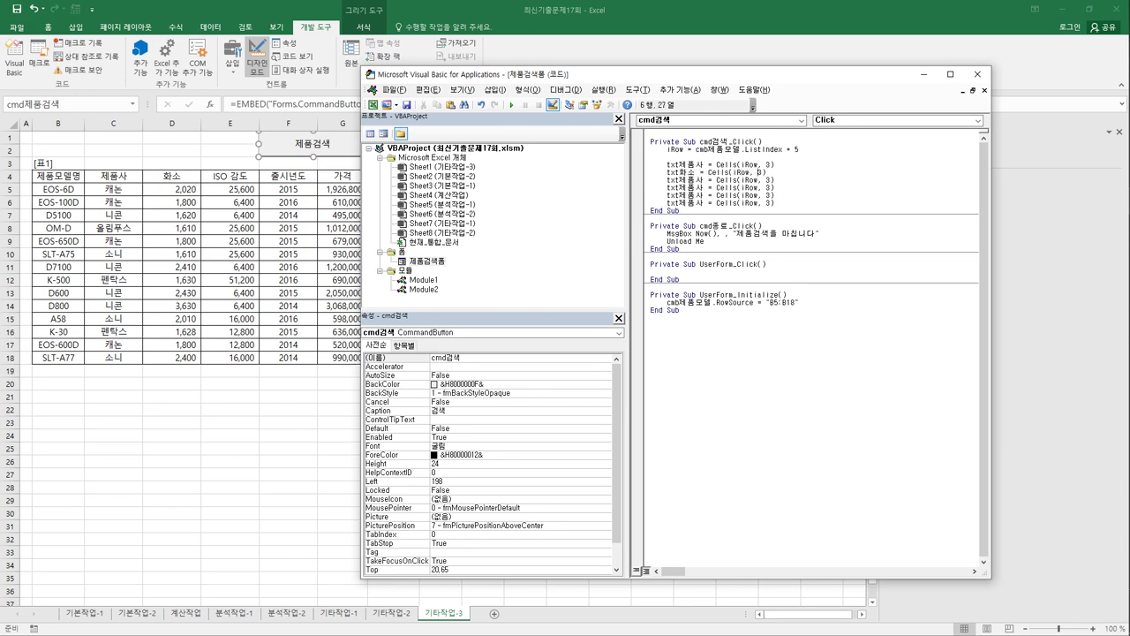
- Set the column numbers of the five copied Cells lines to 4, 5, 6, 7 and 8 in order
{"action": "key", "text": "Delete"}
{"action": "type", "text": "4"}
{"action": "key", "text": "Down"}
{"action": "key", "text": "Delete"}
{"action": "type", "text": "5"}
{"action": "key", "text": "Down"}
{"action": "key", "text": "Down"}
{"action": "key", "text": "Left"}
- Change the target text box of the column 5 line to txt감도
{"action": "left_click", "coordinate": [766, 179]}
{"action": "left_click", "coordinate": [718, 180]}
{"action": "left_click", "coordinate": [674, 181]}
{"action": "left_click_drag", "start_coordinate": [677, 180], "coordinate": [704, 180]}
{"action": "type", "text": "rk"}
{"action": "key", "text": "BackSpace"}
{"action": "key", "text": "BackSpace"}
{"action": "key", "text": "BackSpace"}
{"action": "type", "text": "감도"}
- Change the target text boxes of the column 6 and 7 lines to txt출시년도 and txt가격
{"action": "key", "text": "shift+Right"}
{"action": "key", "text": "shift+Right"}
{"action": "key", "text": "shift+Right"}
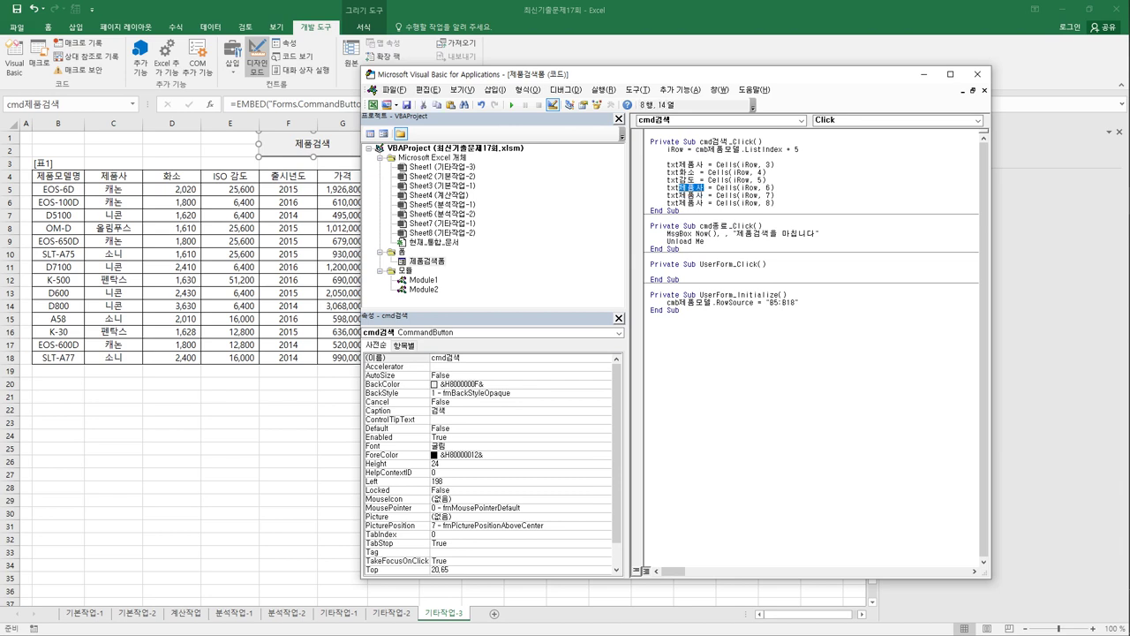
{"action": "type", "text": "출시년도"}
{"action": "key", "text": "shift+Left"}
{"action": "key", "text": "shift+Left"}
{"action": "key", "text": "shift+Left"}
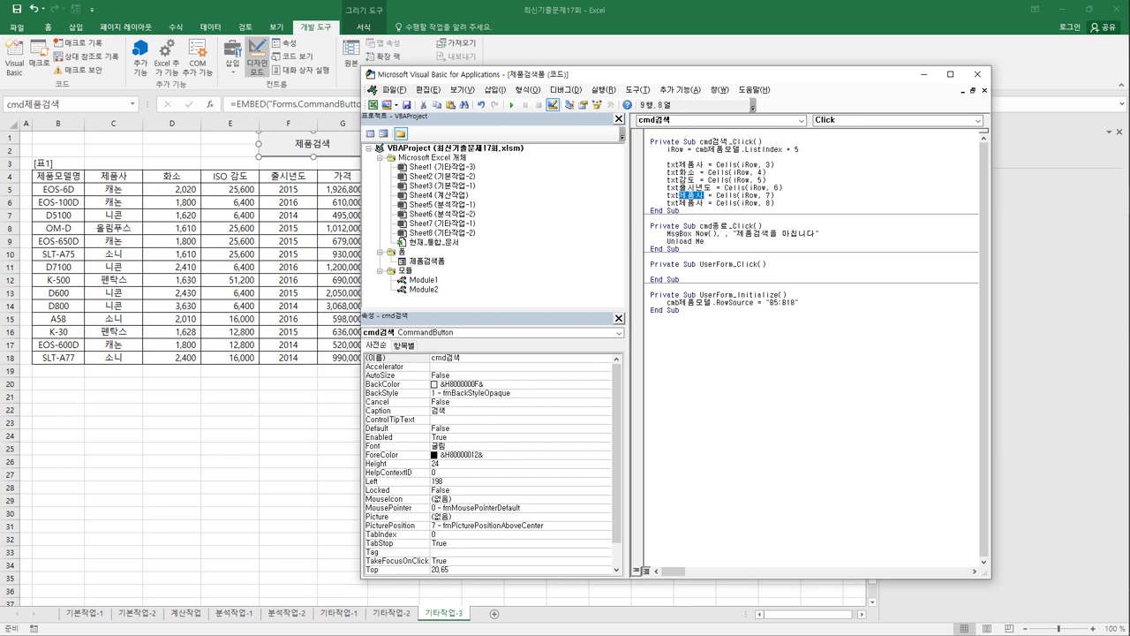
{"action": "type", "text": "가격"}
- Change the target text box of the column 8 line to txt비고
{"action": "key", "text": "Down"}
{"action": "key", "text": "Left"}
{"action": "key", "text": "Left"}
{"action": "key", "text": "shift+Right"}
{"action": "key", "text": "shift+Right"}
{"action": "key", "text": "shift+Right"}
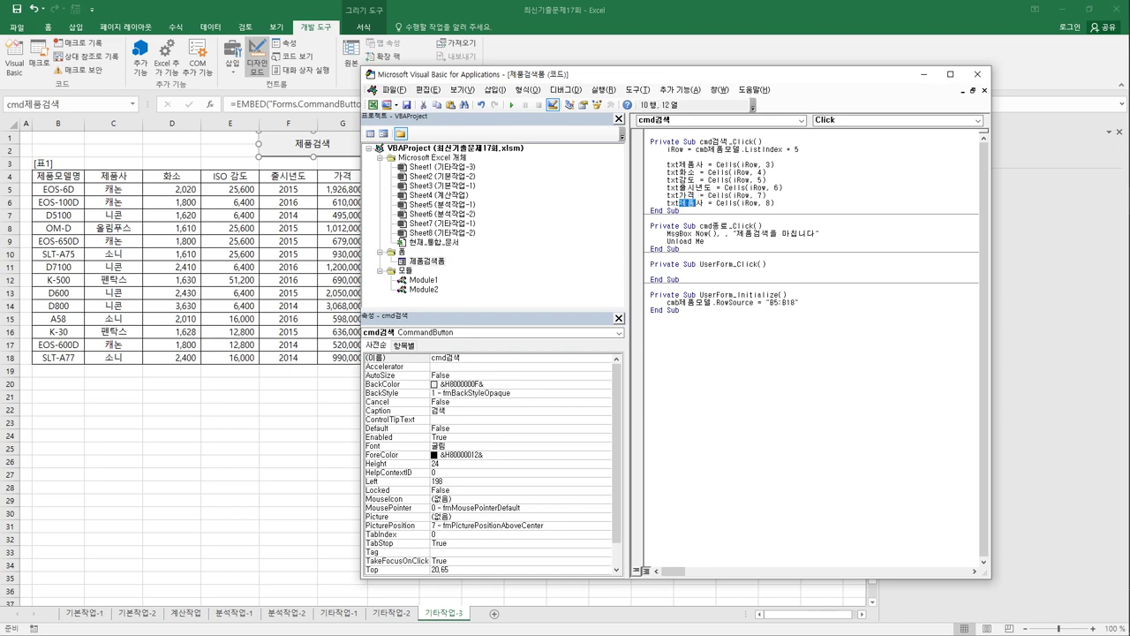
{"action": "type", "text": "비고"}
- Wrap the txt가격 value in a format function: Format(Cells(iRow, 7), "#,##0원")
{"action": "left_click_drag", "start_coordinate": [603, 78], "coordinate": [678, 72]}
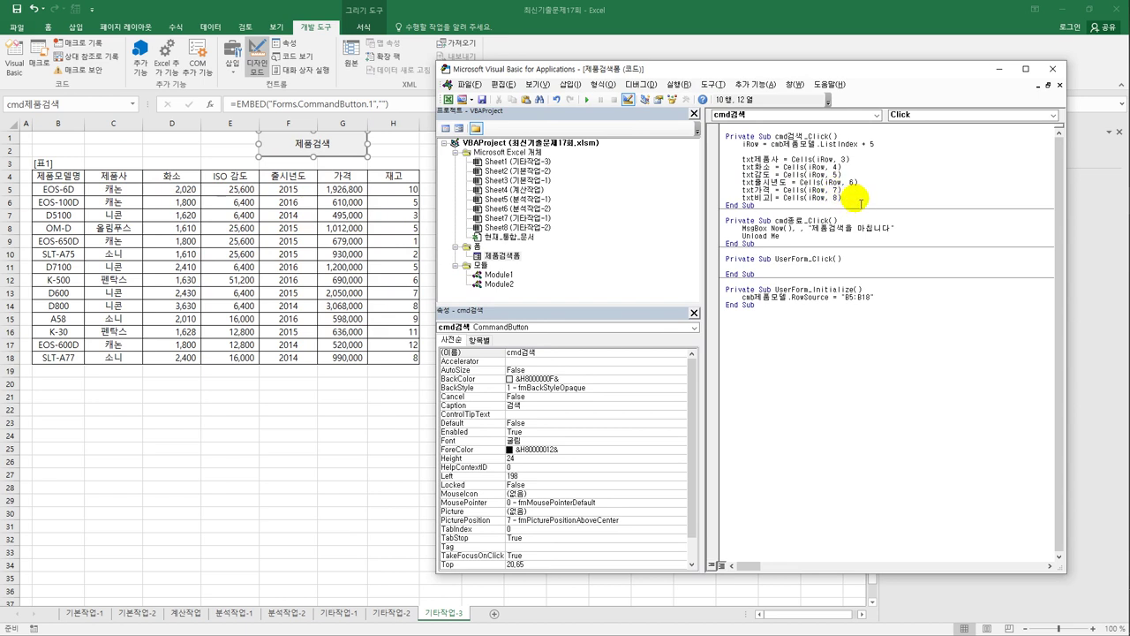
{"action": "left_click", "coordinate": [785, 190]}
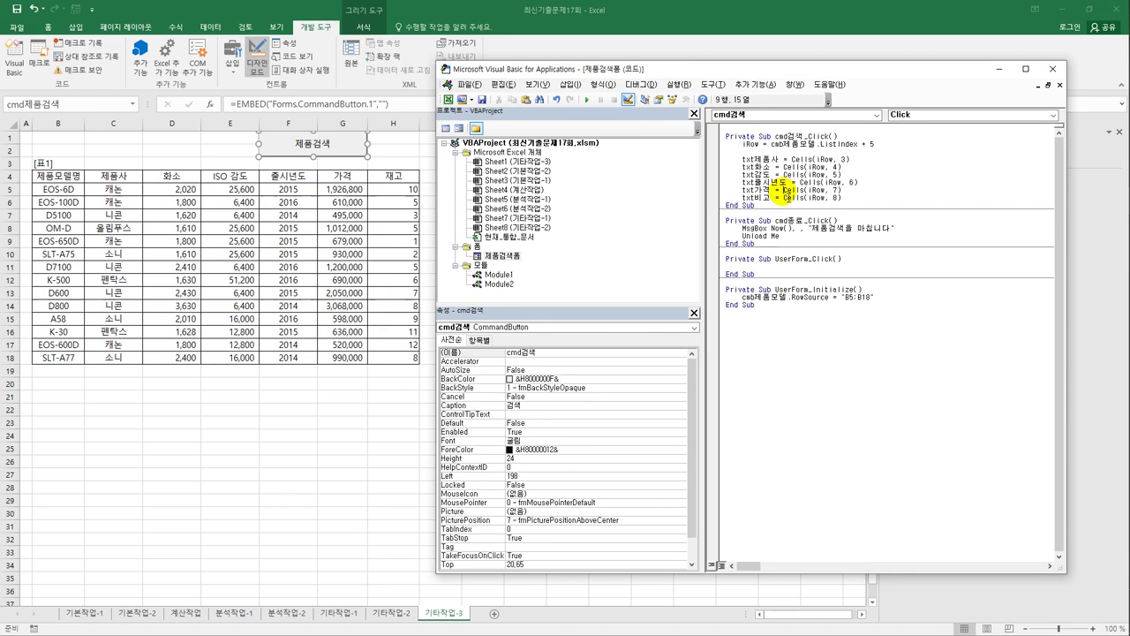
{"action": "type", "text": "ㄹ"}
{"action": "key", "text": "BackSpace"}
{"action": "type", "text": "for"}
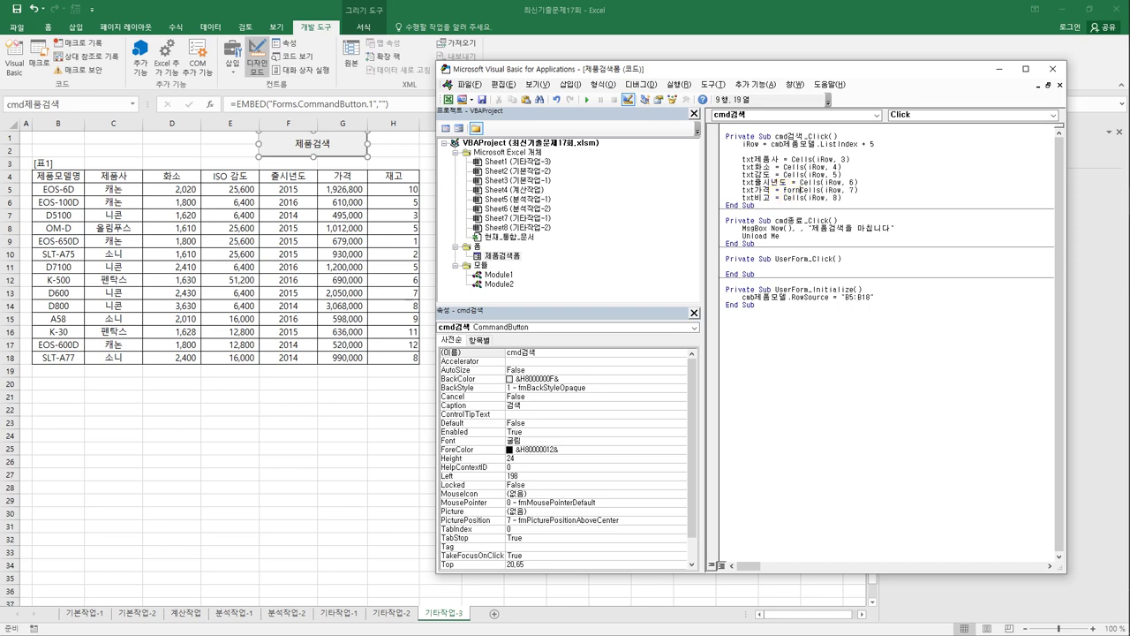
{"action": "type", "text": "mat("}
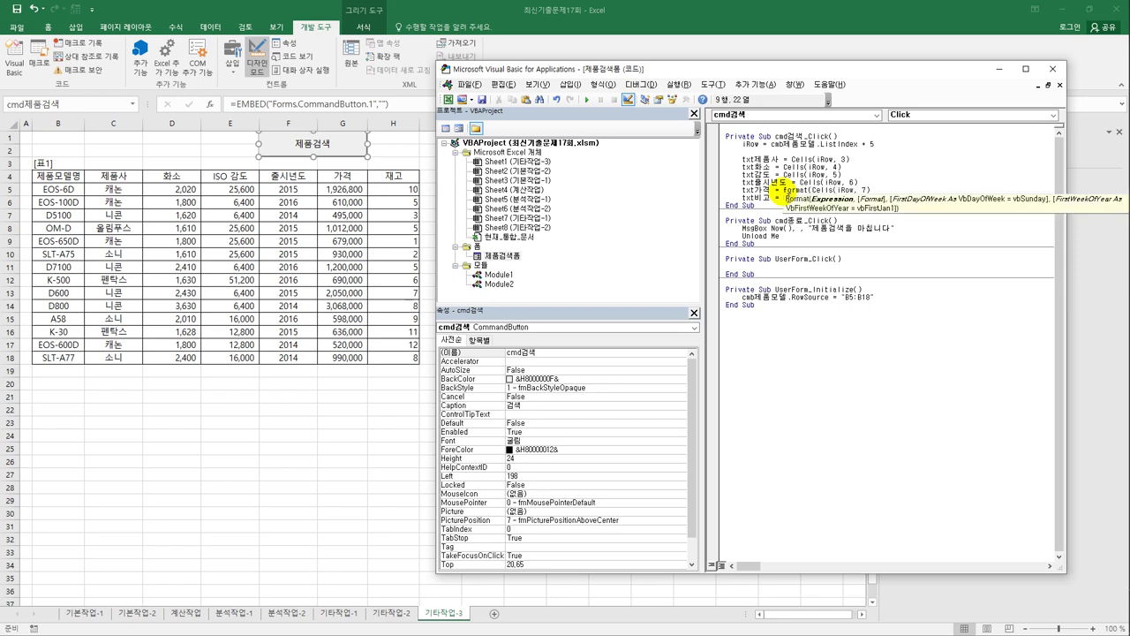
{"action": "left_click", "coordinate": [881, 190]}
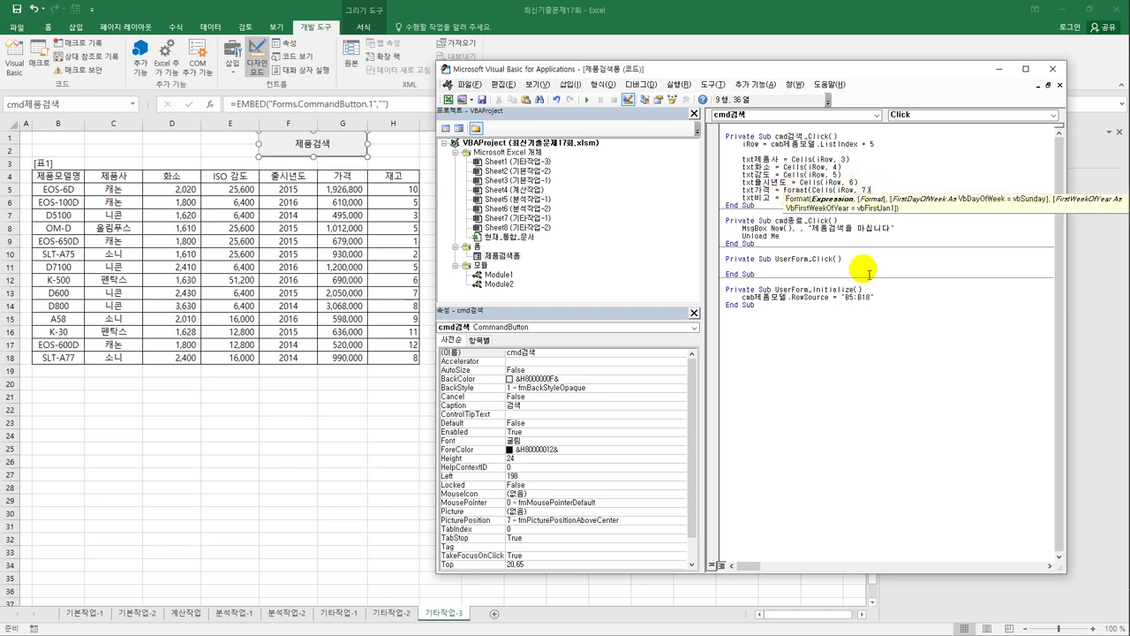
{"action": "type", "text": ",\"#,##0원"}
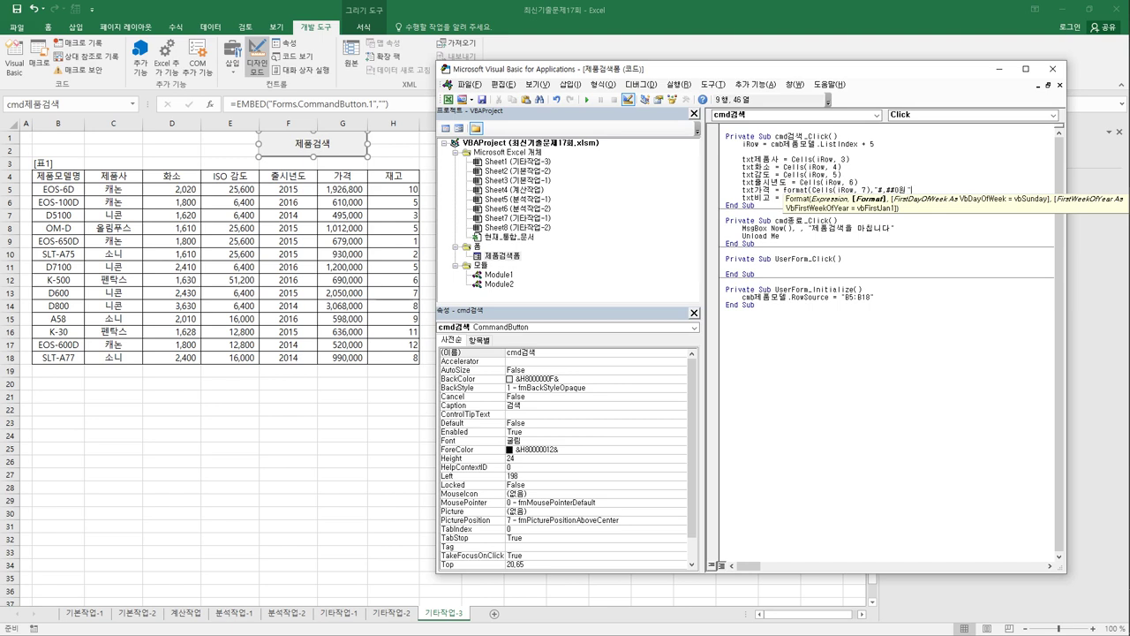
{"action": "type", "text": ")"}
{"action": "left_click", "coordinate": [872, 478]}
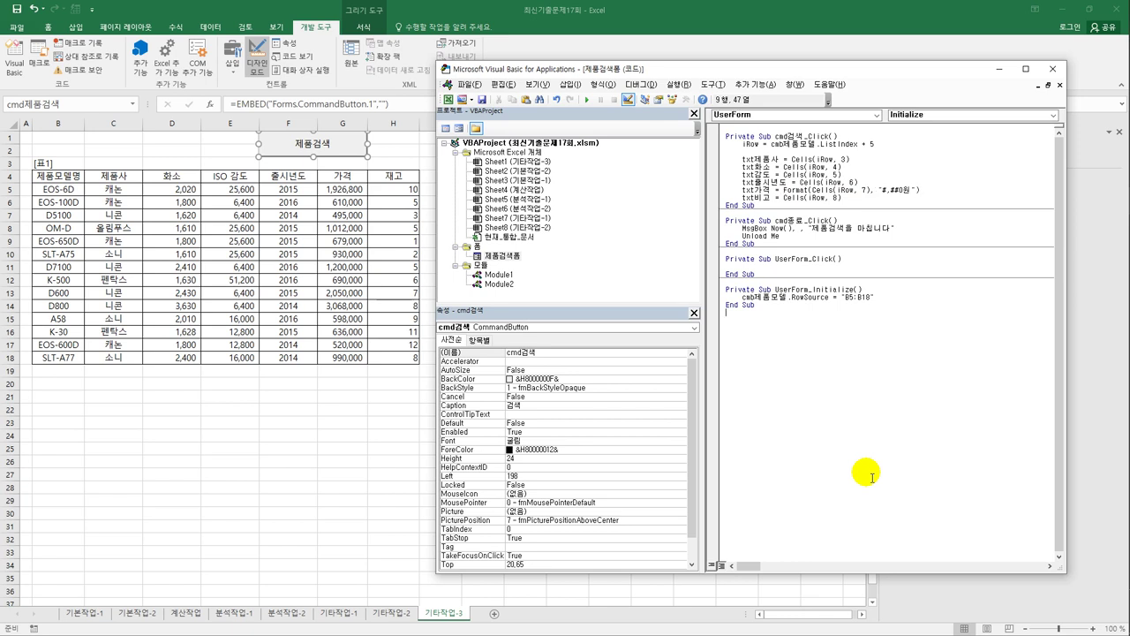
- Close the Visual Basic editor and turn off design mode on the 기타작업-3 sheet
{"action": "left_click", "coordinate": [1053, 69]}
{"action": "left_click", "coordinate": [257, 62]}
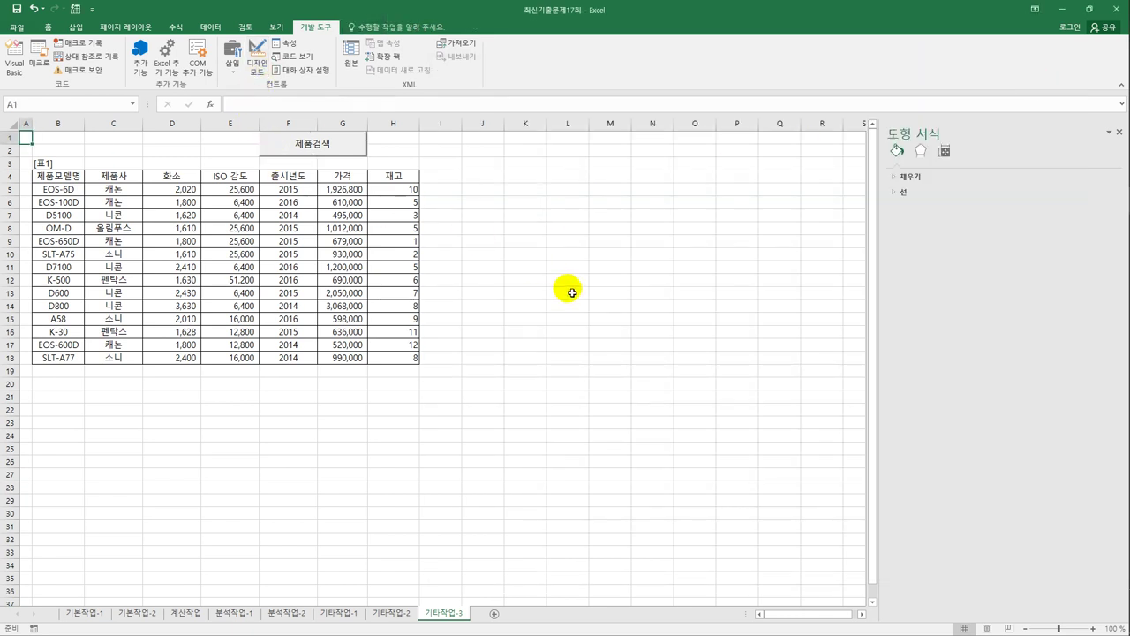
{"action": "left_click", "coordinate": [575, 291]}
- Run the 제품검색 form from the sheet, search for model EOS-6D to test the result fields, and close the form
{"action": "left_click", "coordinate": [308, 147]}
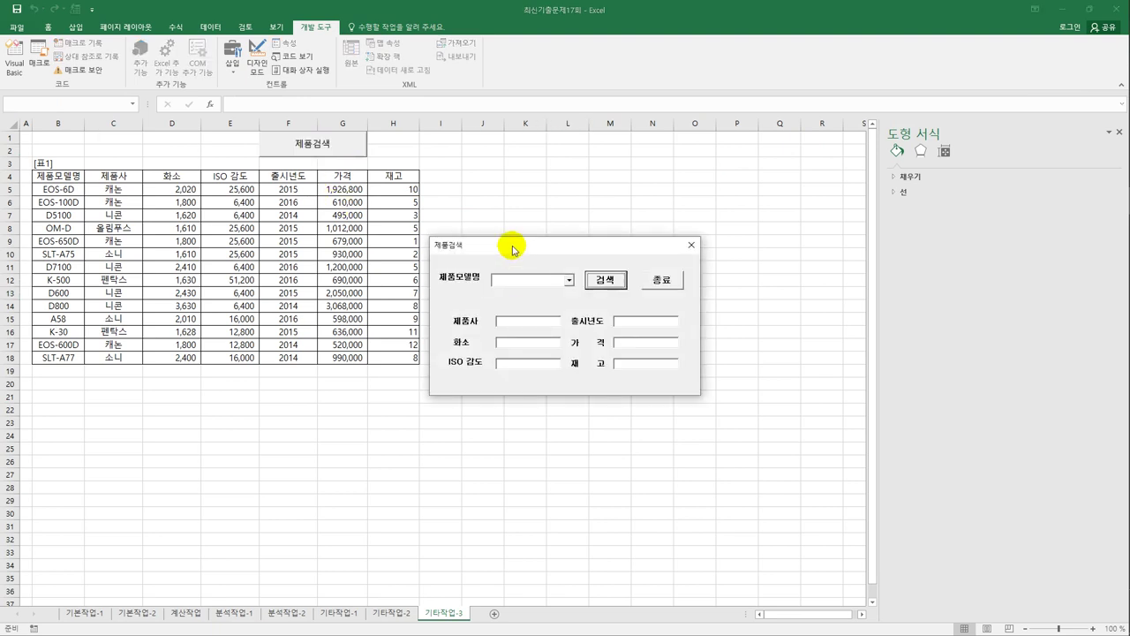
{"action": "left_click_drag", "start_coordinate": [512, 245], "coordinate": [540, 190]}
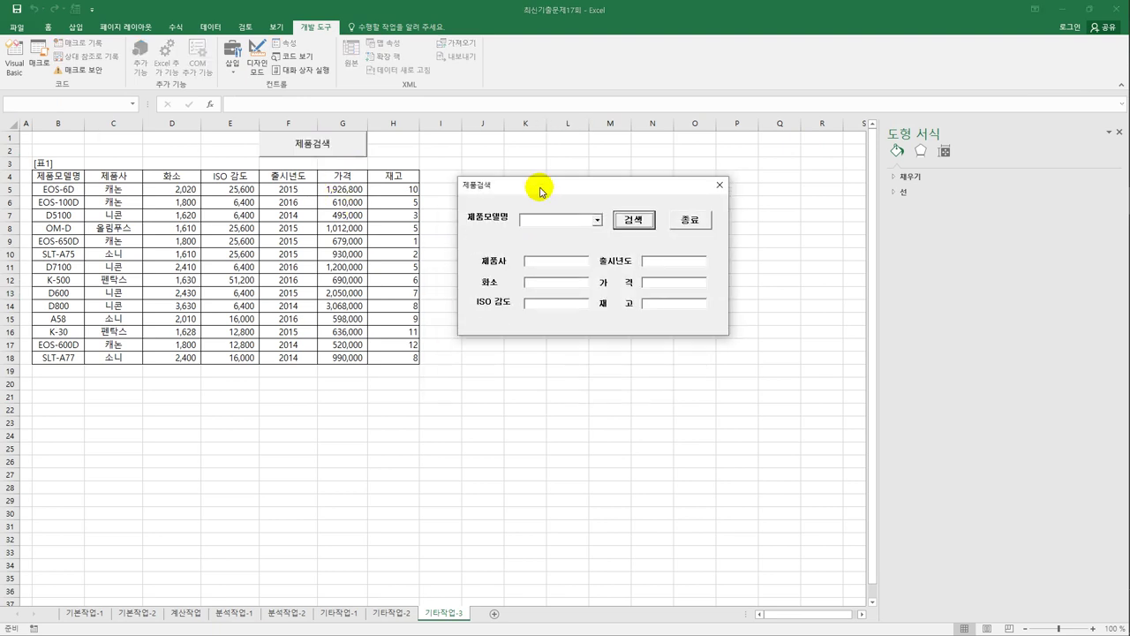
{"action": "left_click", "coordinate": [597, 220]}
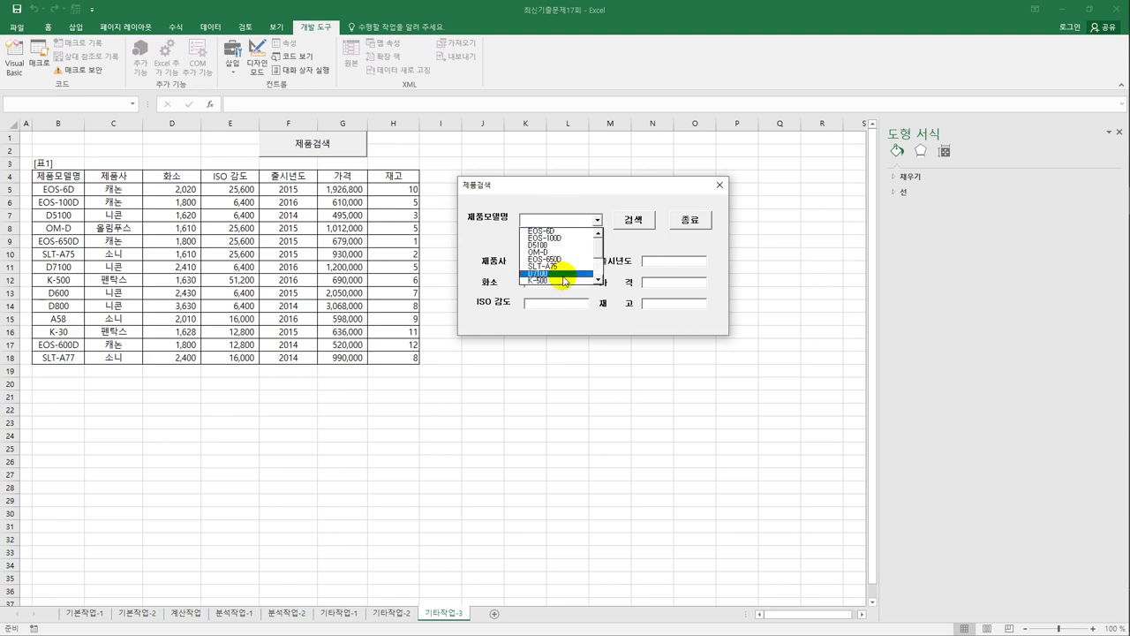
{"action": "left_click", "coordinate": [543, 232]}
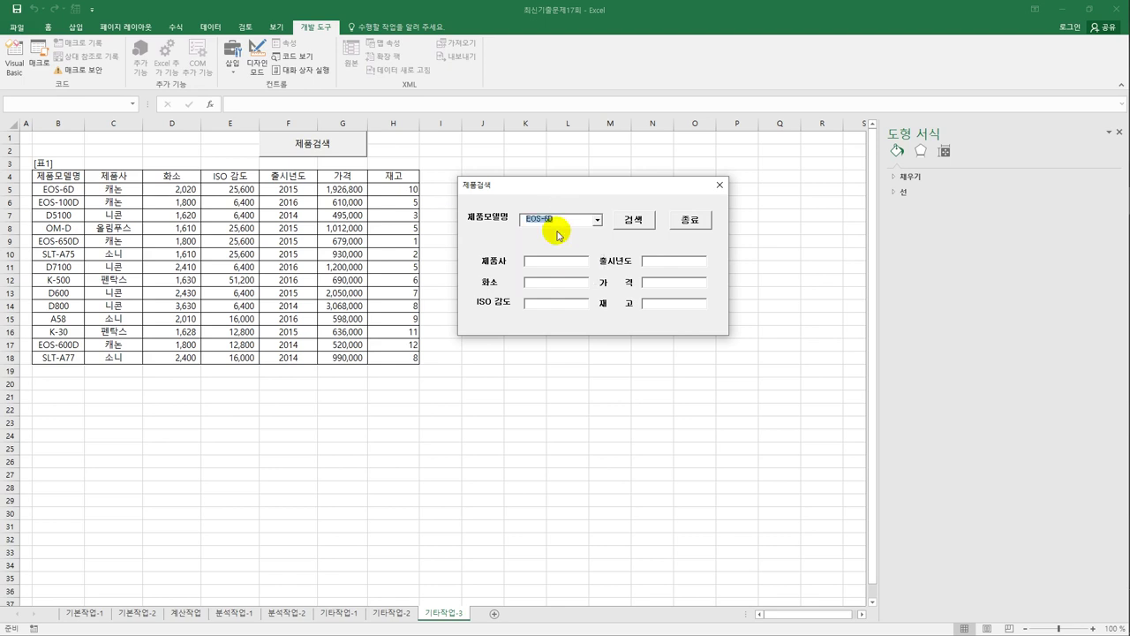
{"action": "left_click", "coordinate": [636, 220]}
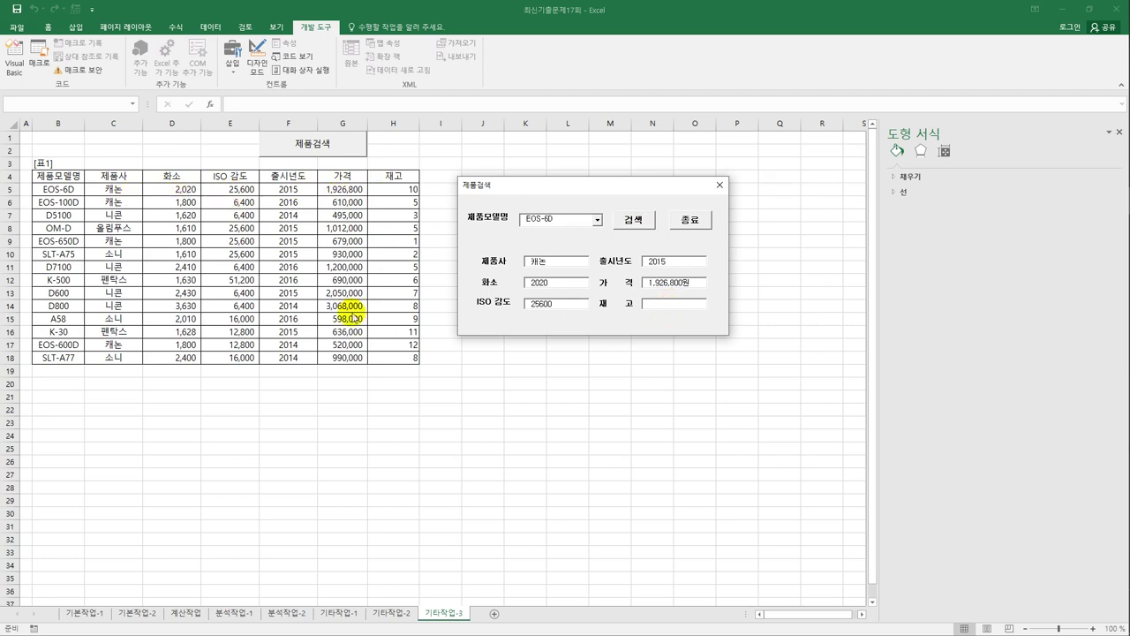
{"action": "left_click", "coordinate": [719, 185]}
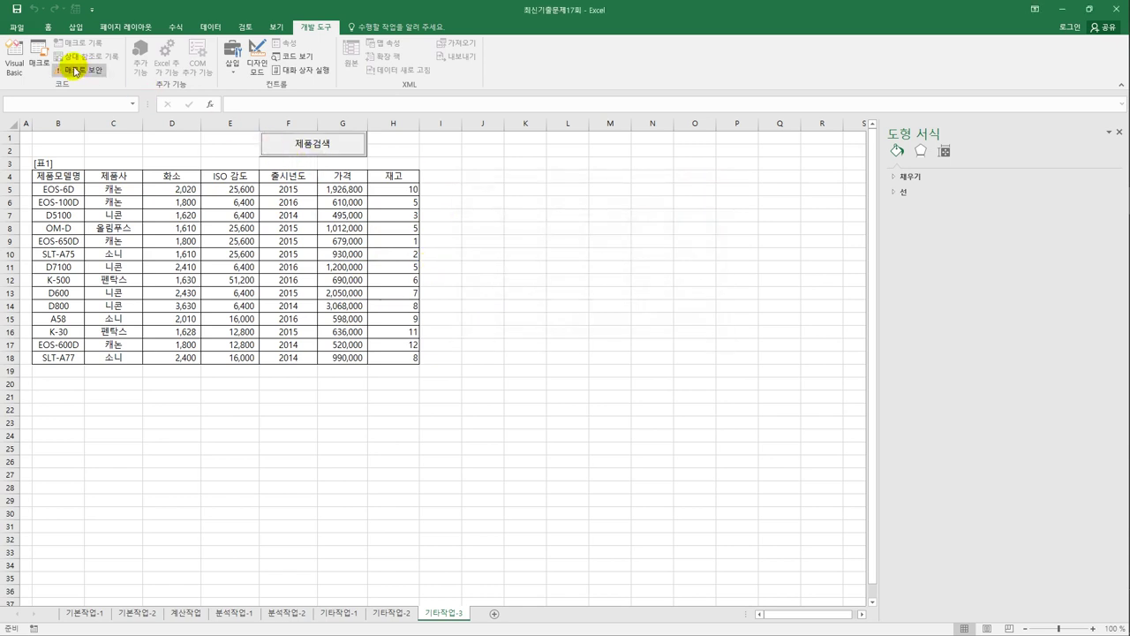
- Open the 제품검색폼 design in the Visual Basic editor and check the name of the text box beside the 재고 label
{"action": "left_click", "coordinate": [14, 62]}
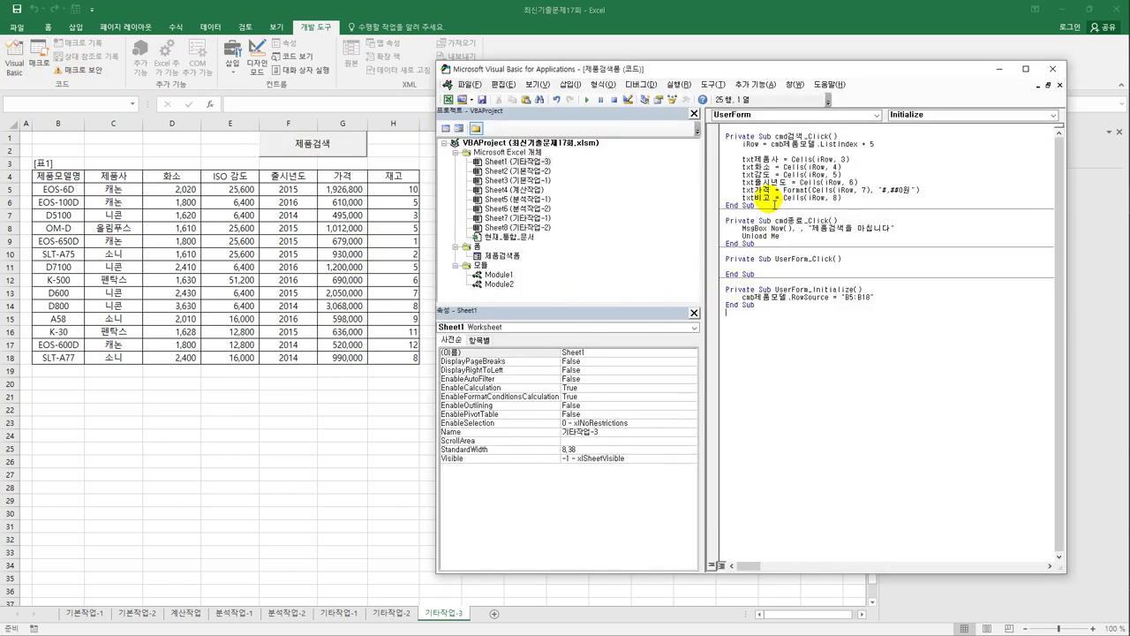
{"action": "left_click", "coordinate": [769, 197]}
{"action": "double_click", "coordinate": [496, 255]}
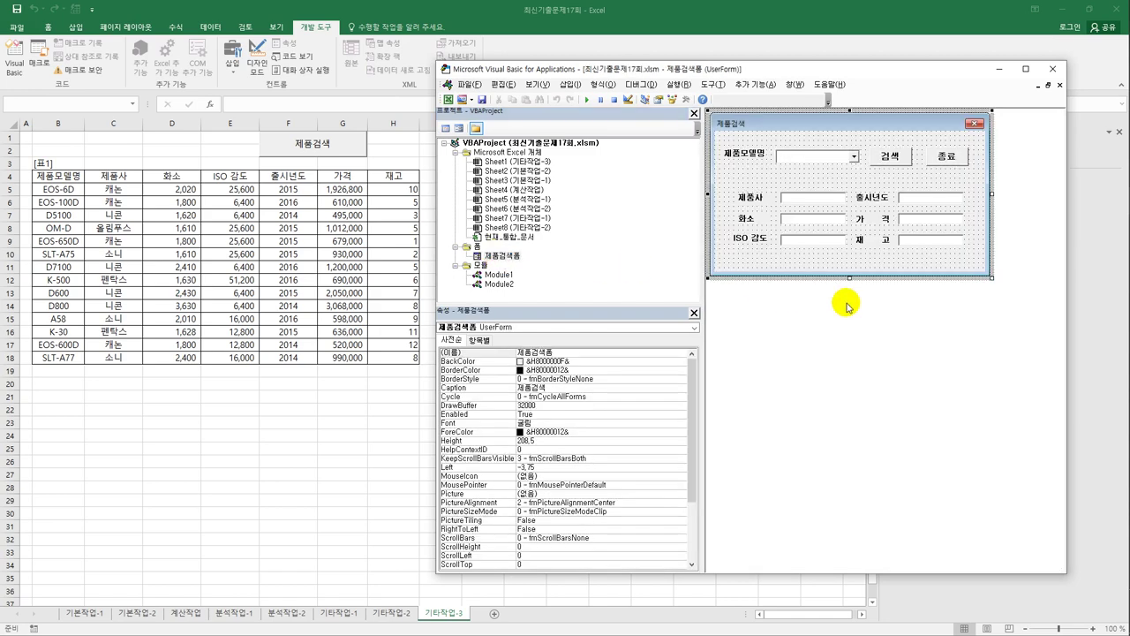
{"action": "left_click", "coordinate": [924, 246]}
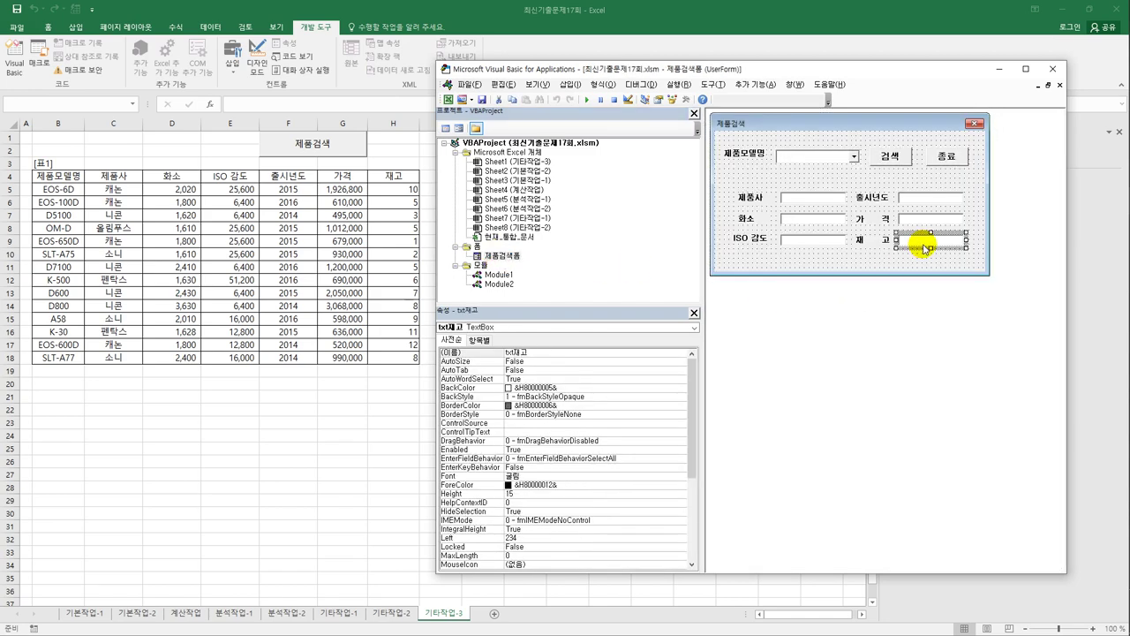
- Change the column 8 line's target in the cmd검색_Click code to txt재고 and close the Visual Basic editor
{"action": "left_click", "coordinate": [446, 128]}
{"action": "left_click", "coordinate": [761, 204]}
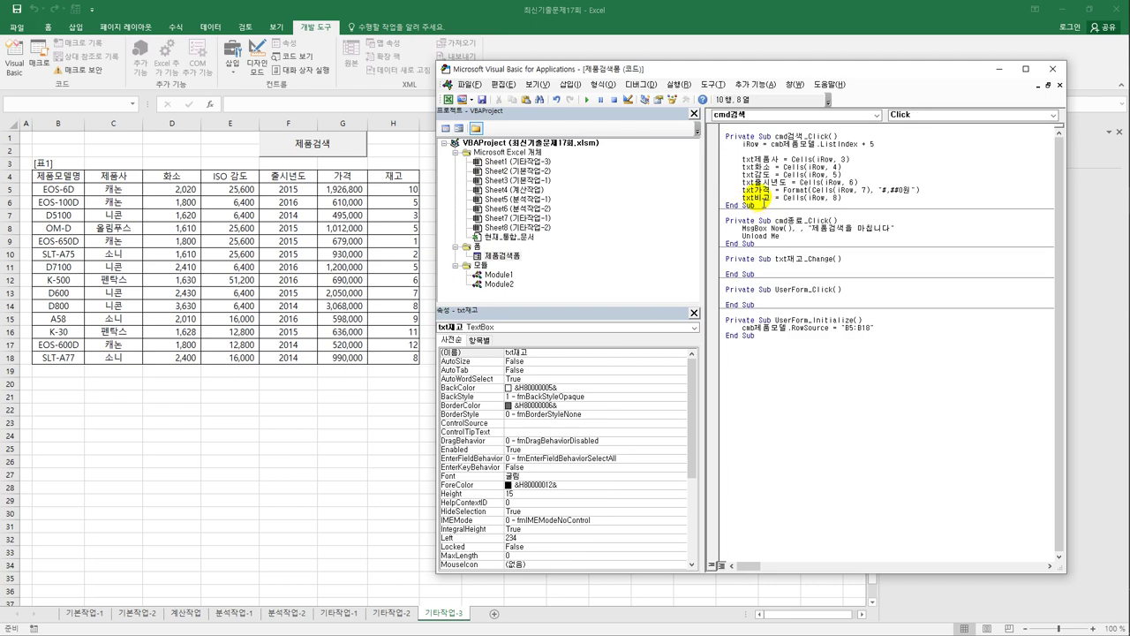
{"action": "key", "text": "Delete"}
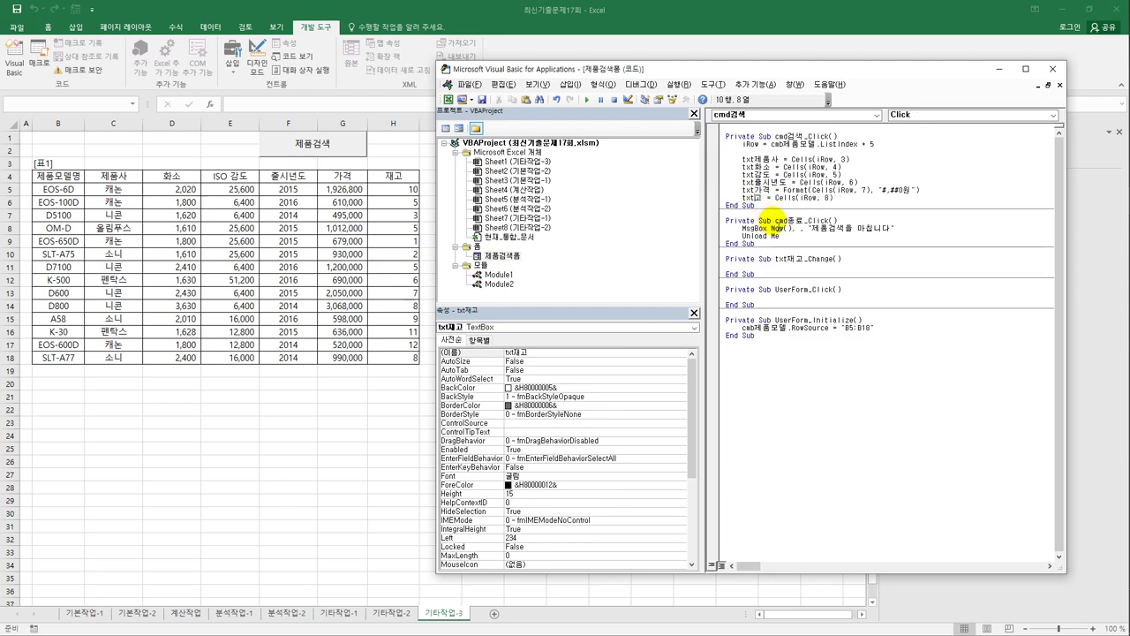
{"action": "type", "text": "재"}
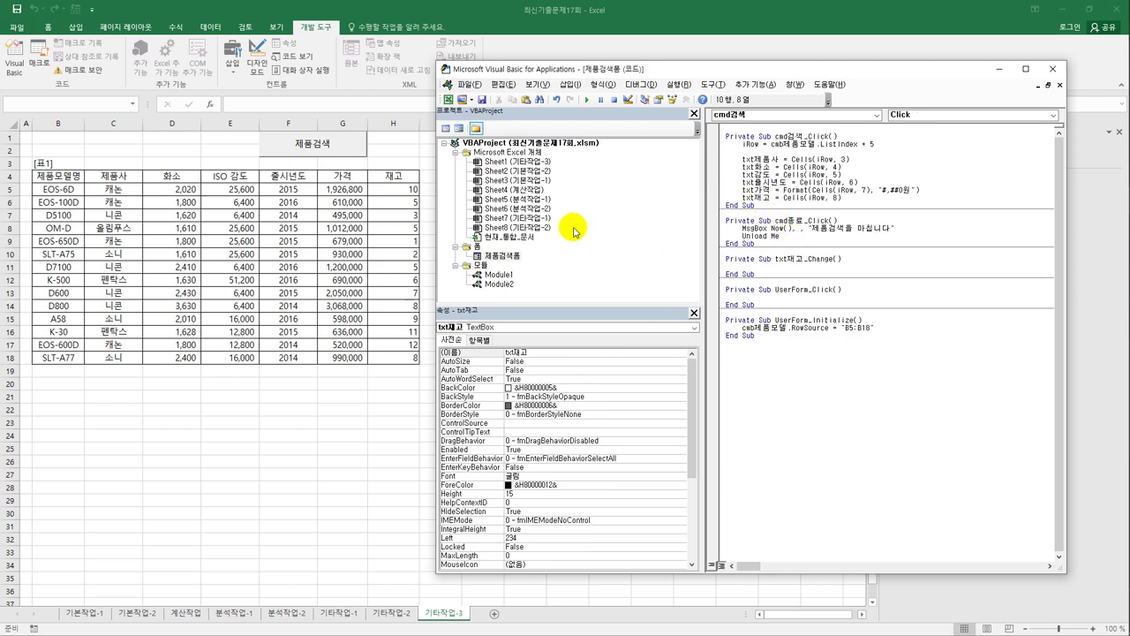
{"action": "left_click", "coordinate": [1051, 69]}
- Run the 제품검색 form again and test the search with model EOS-6D and with D7100
{"action": "left_click", "coordinate": [321, 160]}
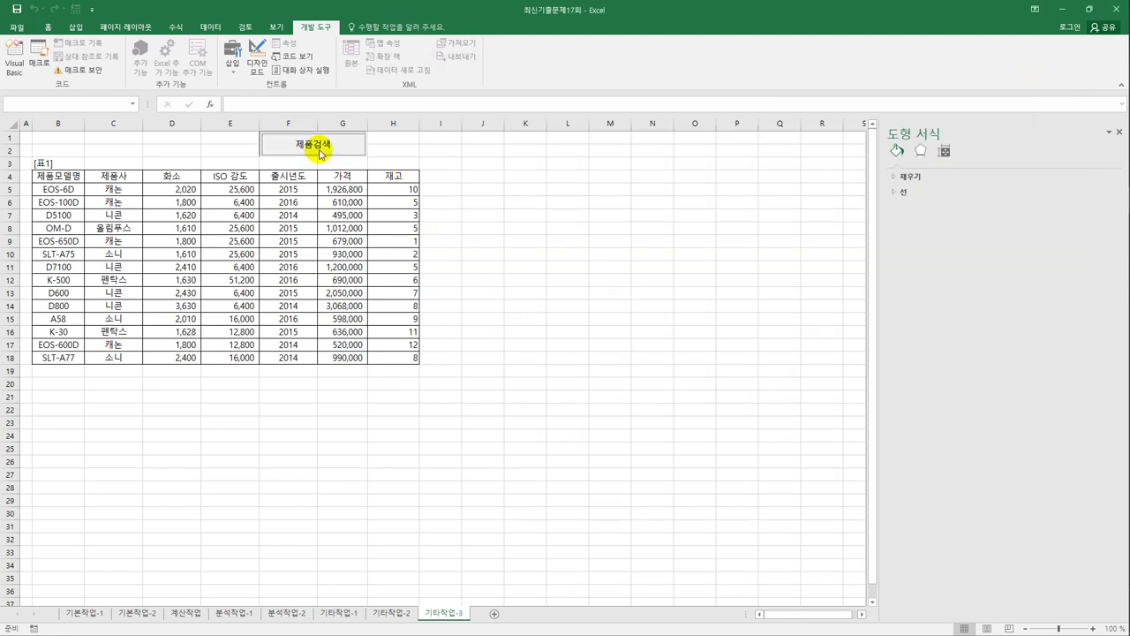
{"action": "left_click", "coordinate": [569, 279]}
{"action": "left_click", "coordinate": [561, 292]}
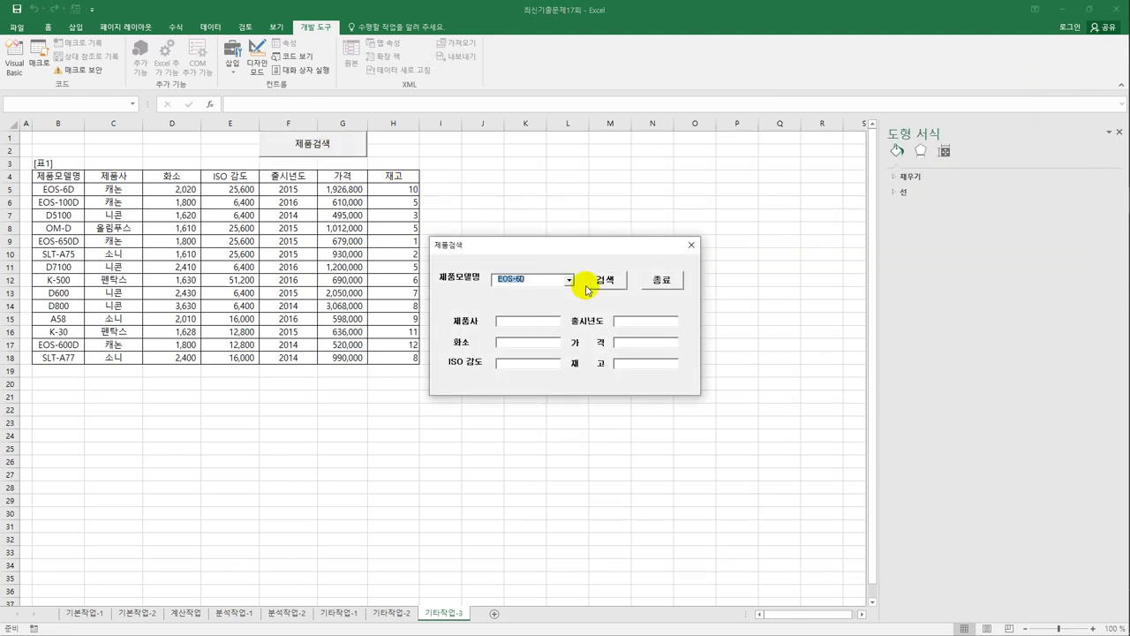
{"action": "left_click", "coordinate": [591, 283]}
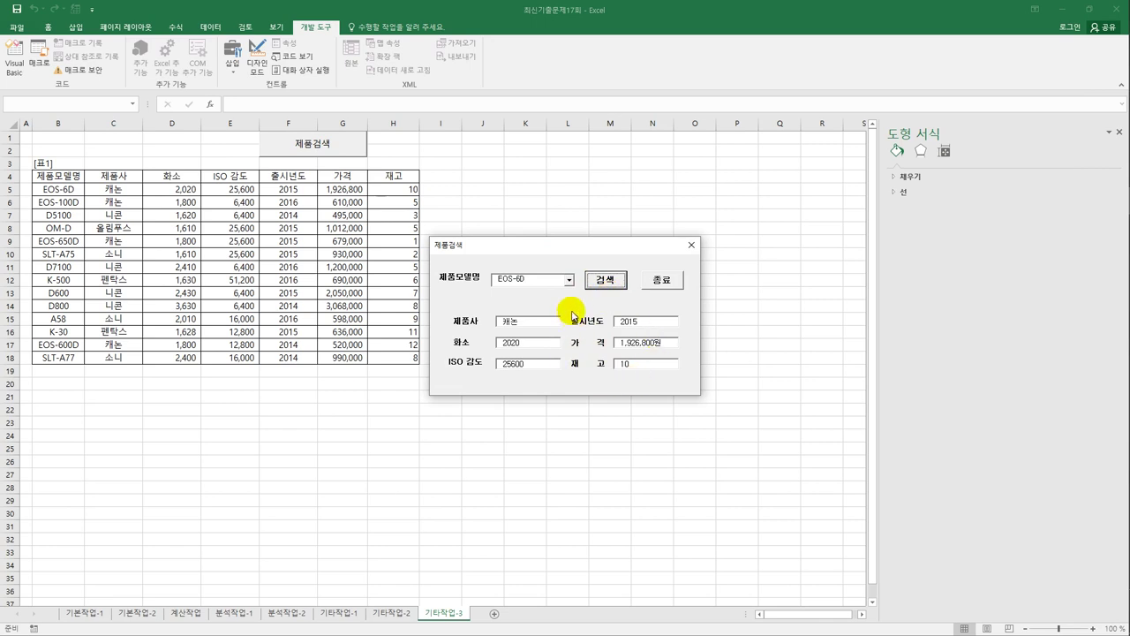
{"action": "left_click", "coordinate": [569, 279]}
{"action": "left_click", "coordinate": [542, 336]}
{"action": "left_click", "coordinate": [598, 283]}
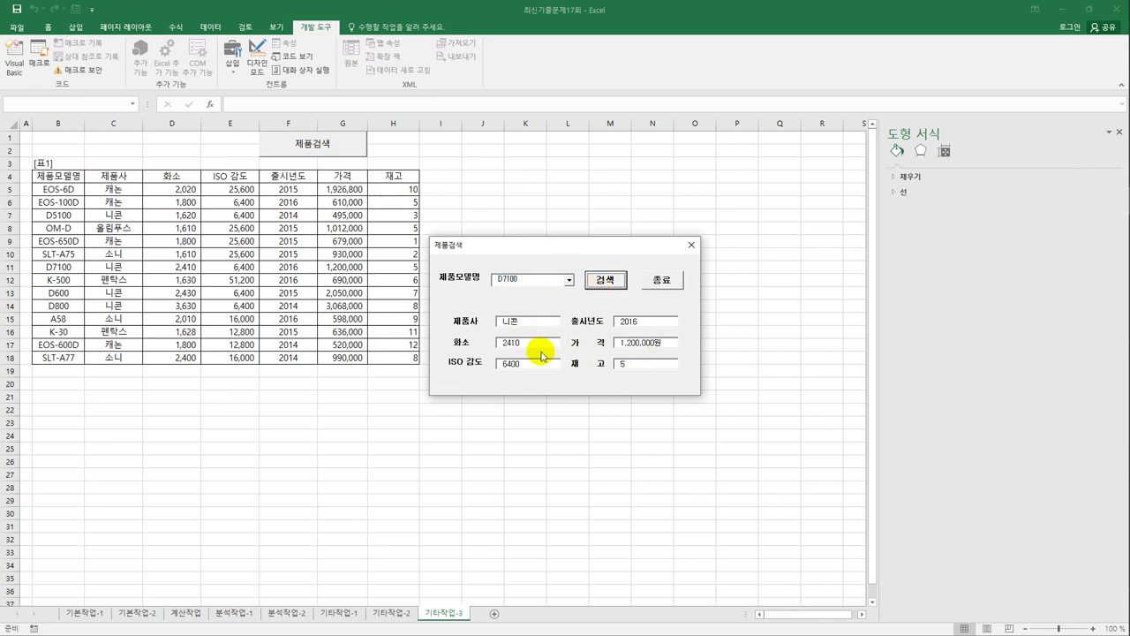
- Test the form's 종료 command, dismiss its date and time message, and return to the worksheet
{"action": "left_click", "coordinate": [660, 283]}
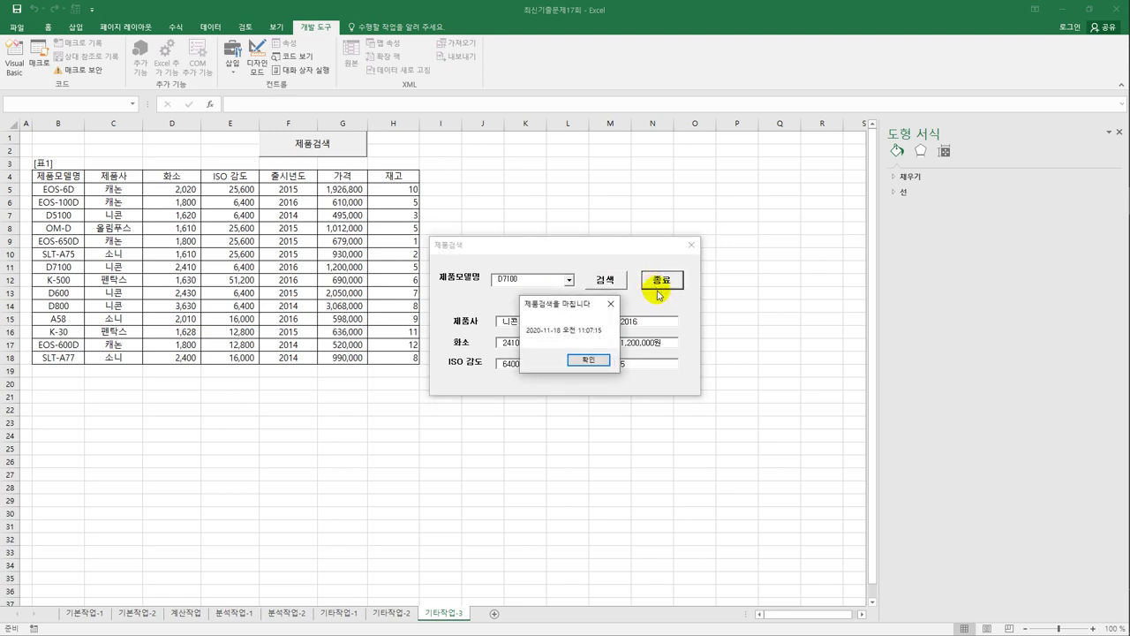
{"action": "left_click", "coordinate": [588, 360]}
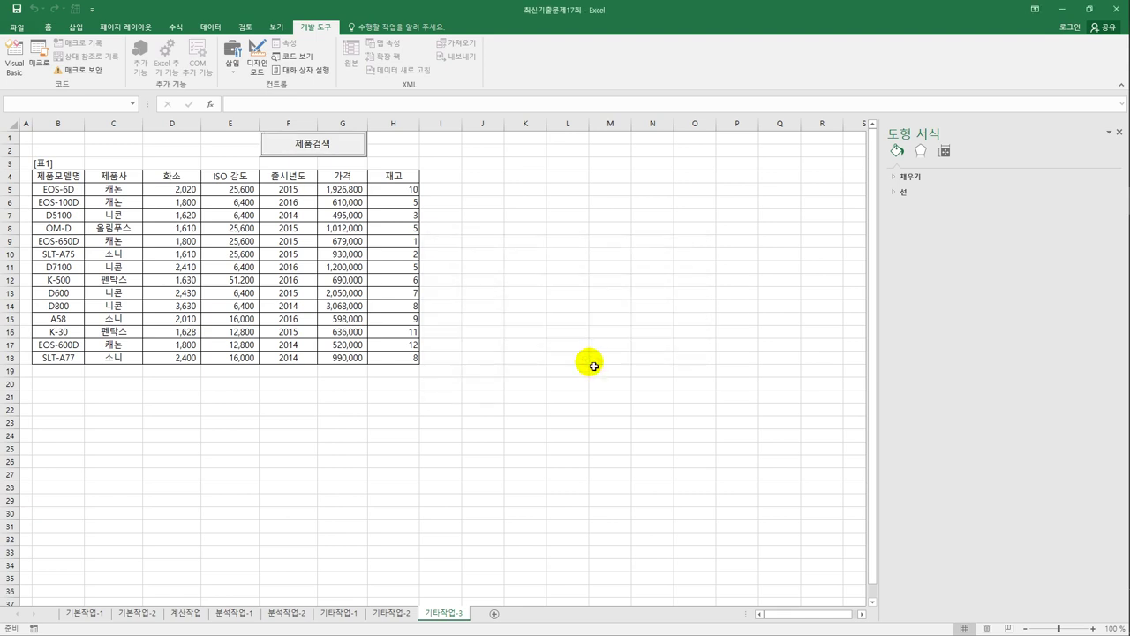
{"action": "left_click", "coordinate": [592, 359]}
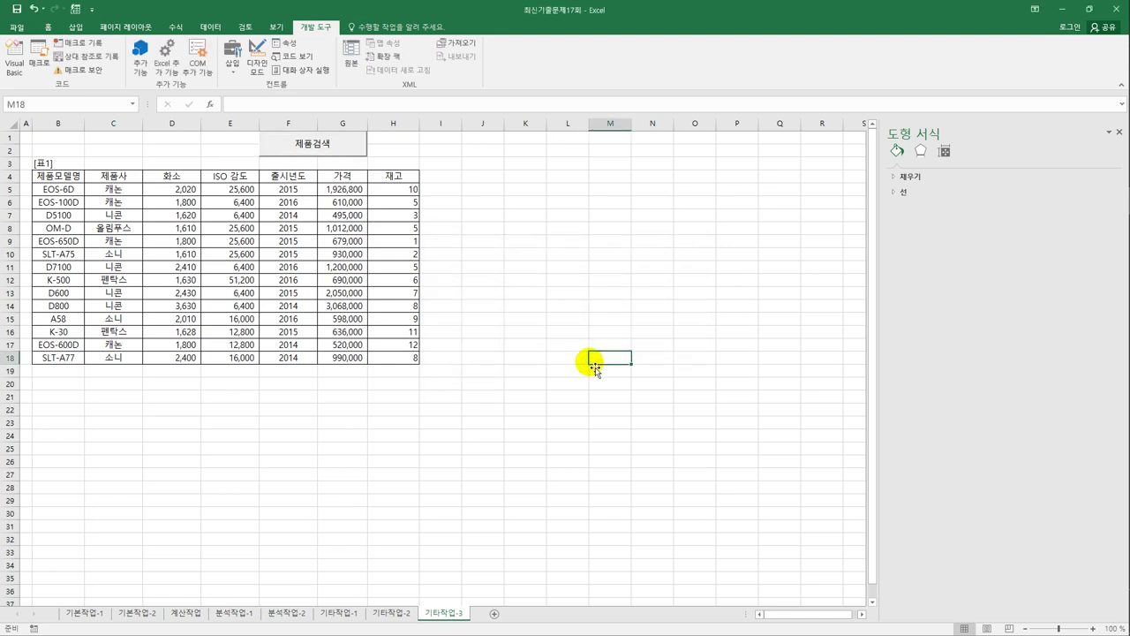